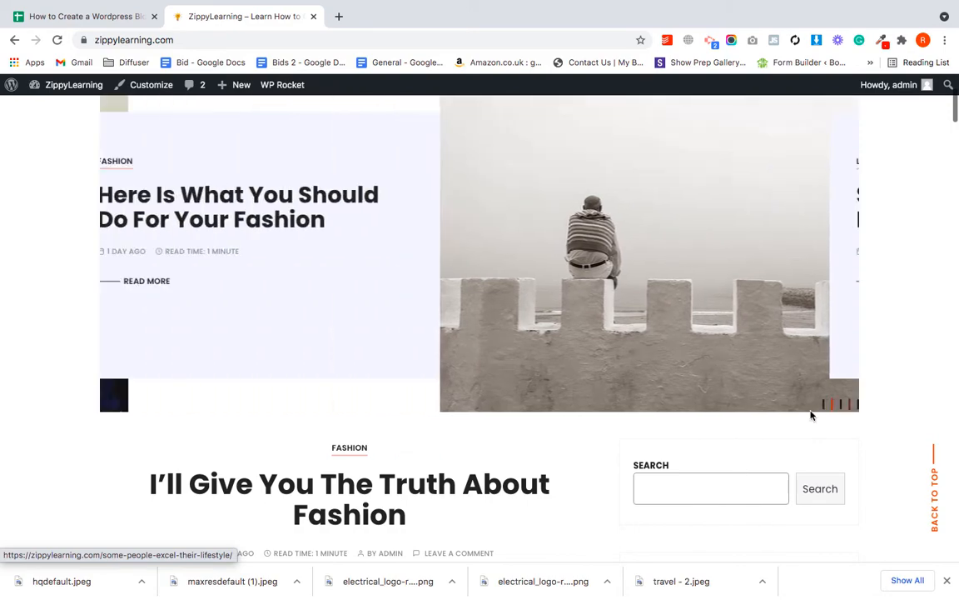
Look over the ZippyLearning blog's homepage, including its featured posts, article list, recent posts and social links
scroll(465, 468, "down", 5)
scroll(442, 425, "down", 7)
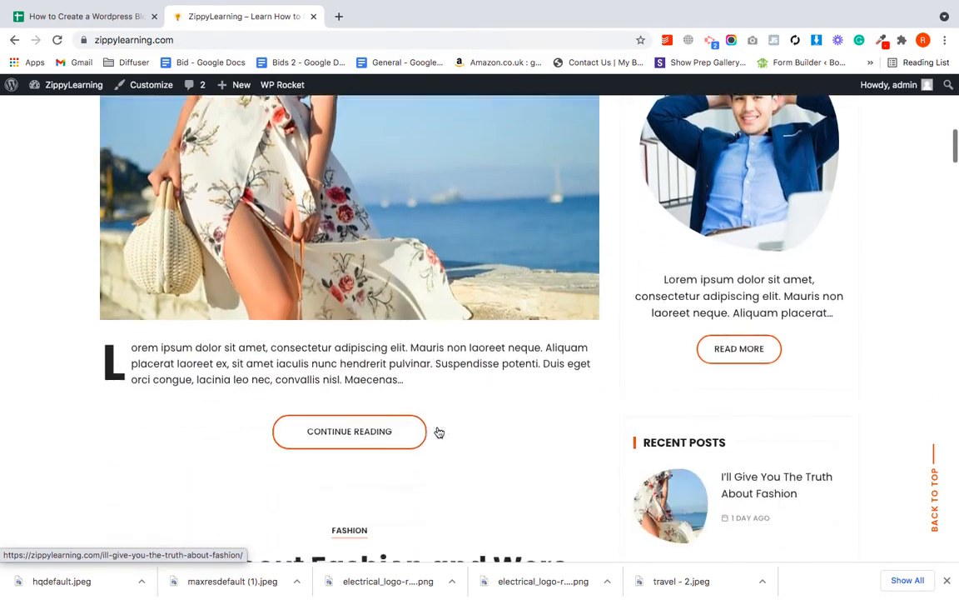
scroll(439, 431, "up", 3)
scroll(439, 431, "up", 4)
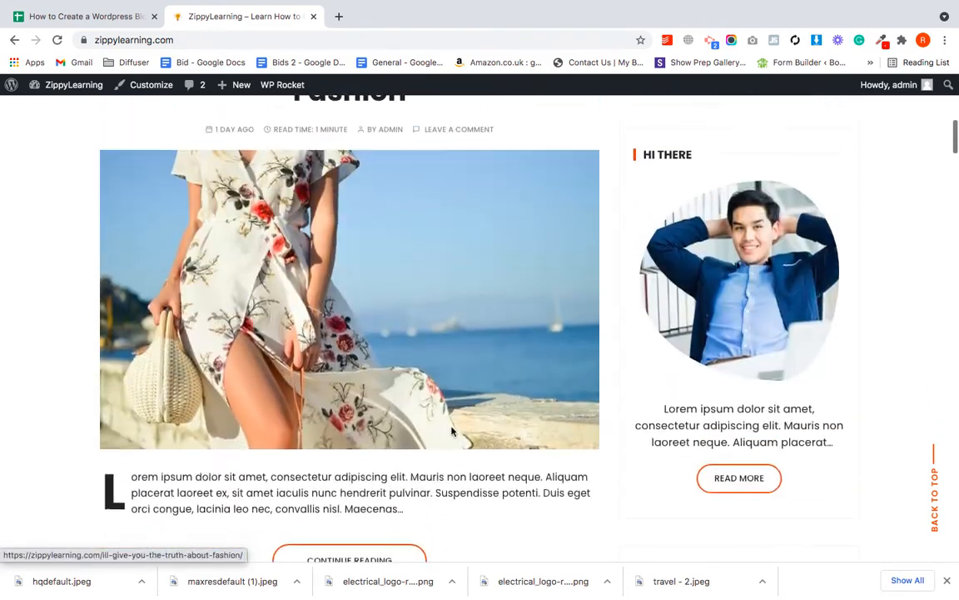
scroll(762, 352, "down", 5)
scroll(762, 352, "down", 7)
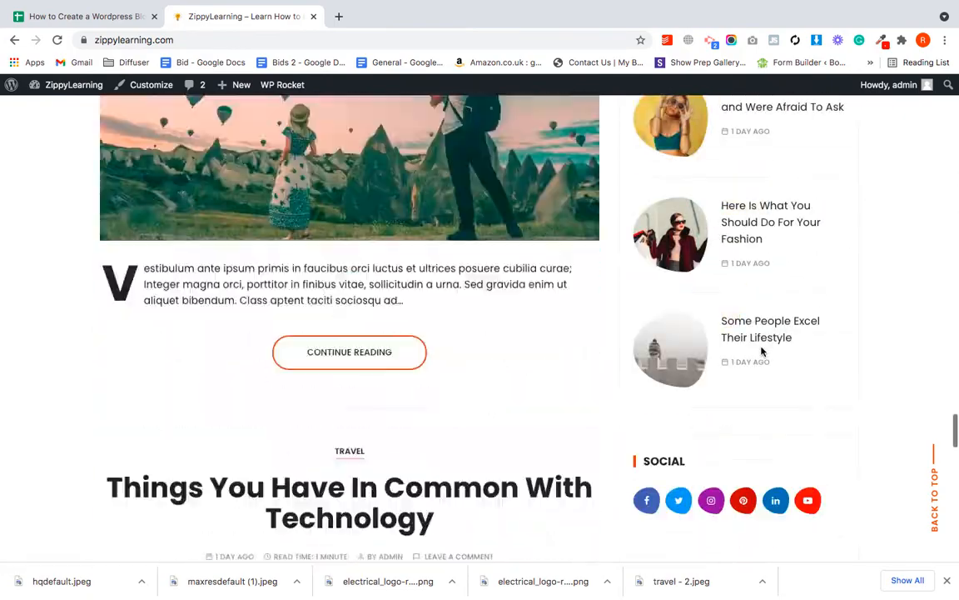
scroll(518, 347, "up", 2)
scroll(562, 331, "up", 15)
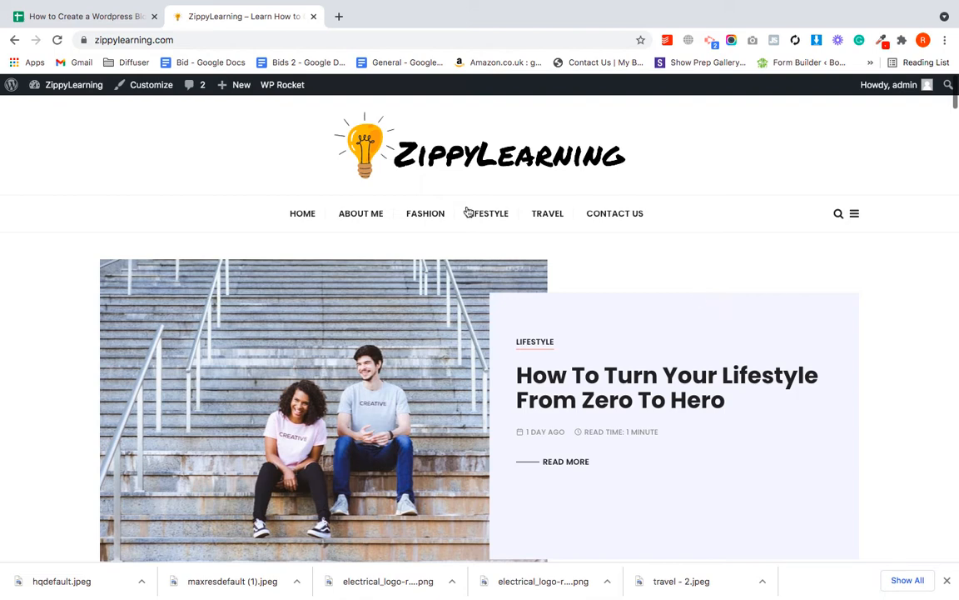
Switch to the "How to Create a Wordpress Blog" checklist spreadsheet and follow its Hosting link
left_click(87, 20)
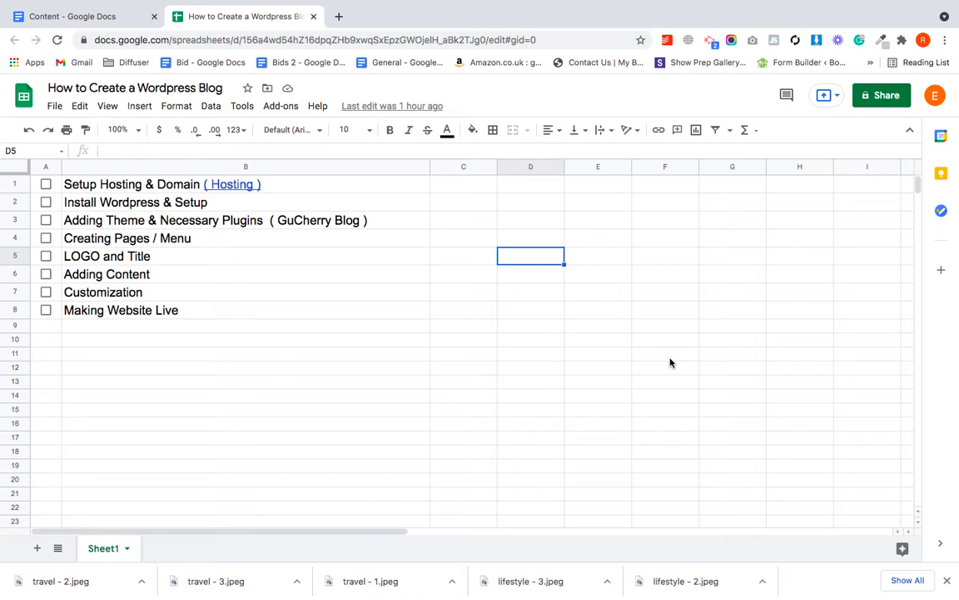
left_click(239, 188)
left_click(162, 208)
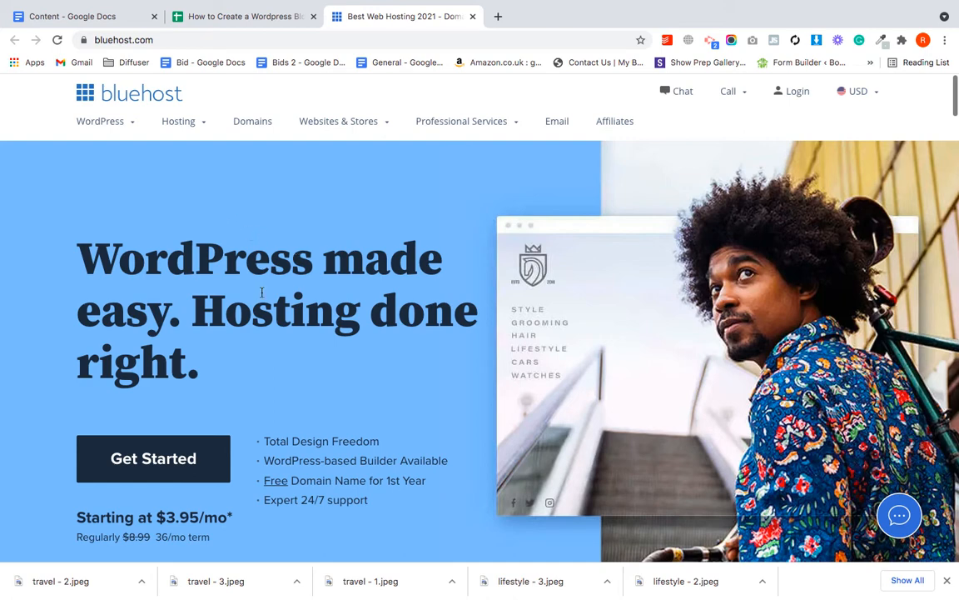
Open Bluehost's Shared Hosting page after looking over the WordPress and Hosting offerings
scroll(310, 335, "down", 2)
scroll(302, 325, "up", 2)
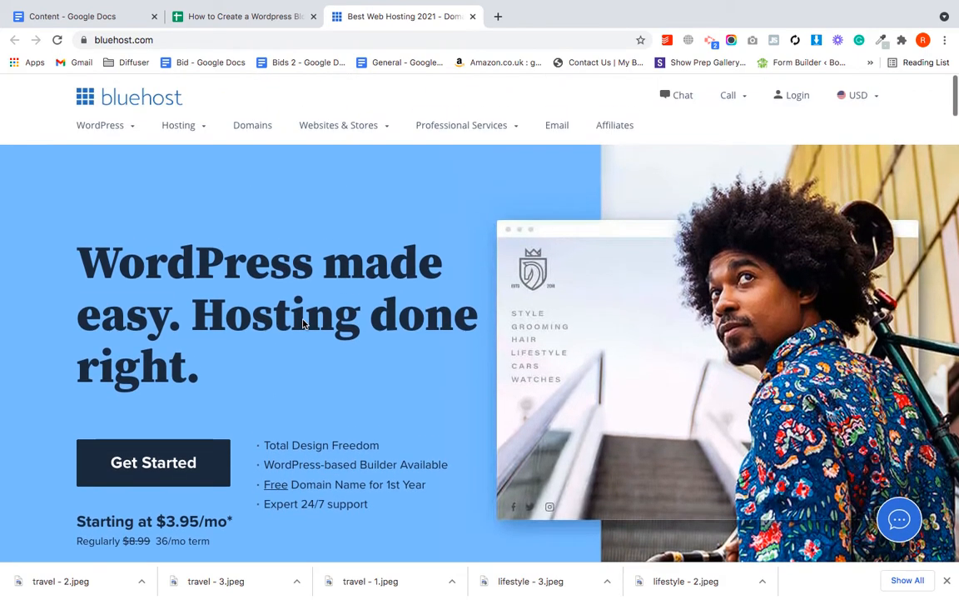
scroll(469, 387, "down", 1)
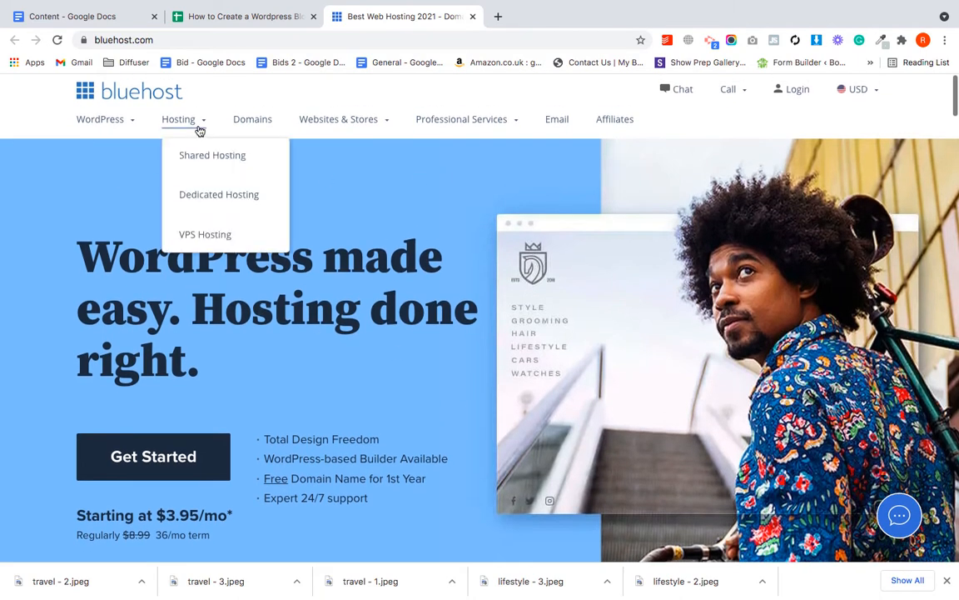
mouse_move(104, 127)
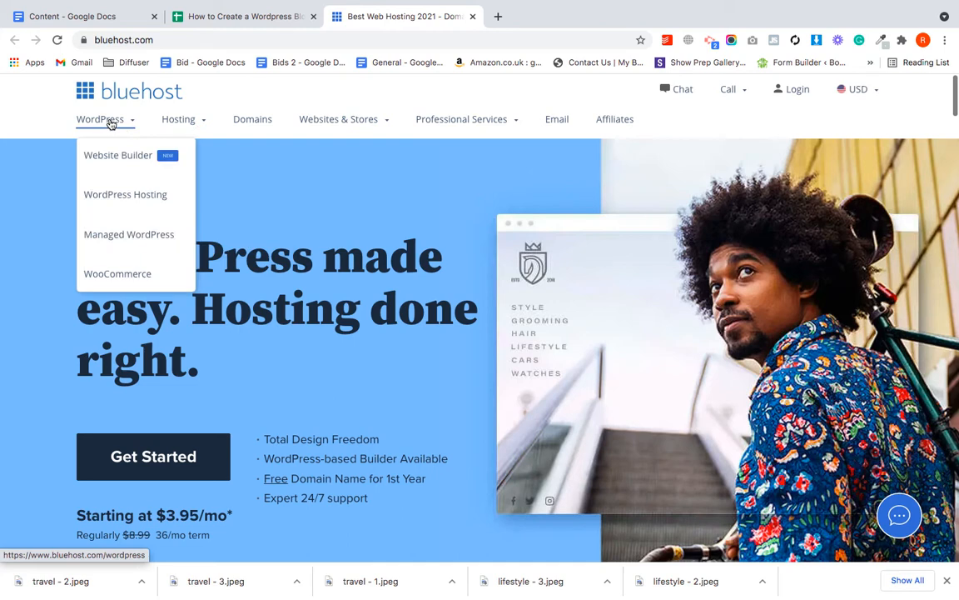
mouse_move(190, 128)
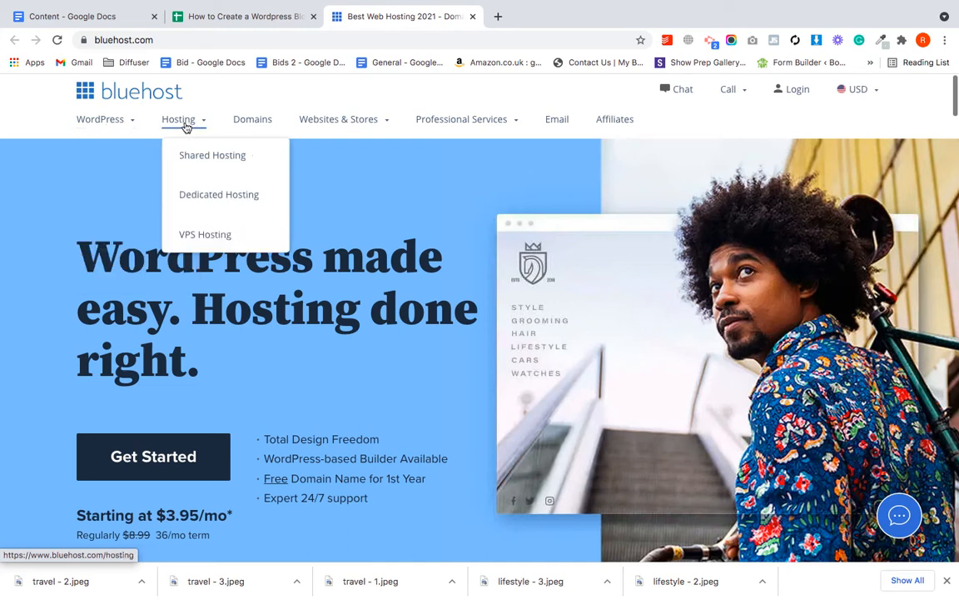
left_click(209, 163)
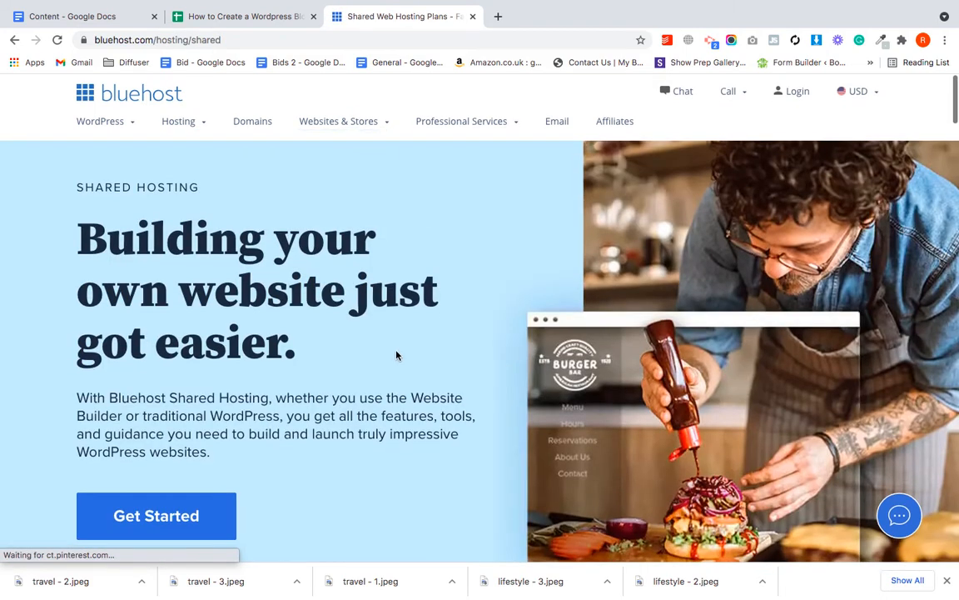
Show the shared hosting plan prices for a 12-month term
scroll(396, 356, "down", 6)
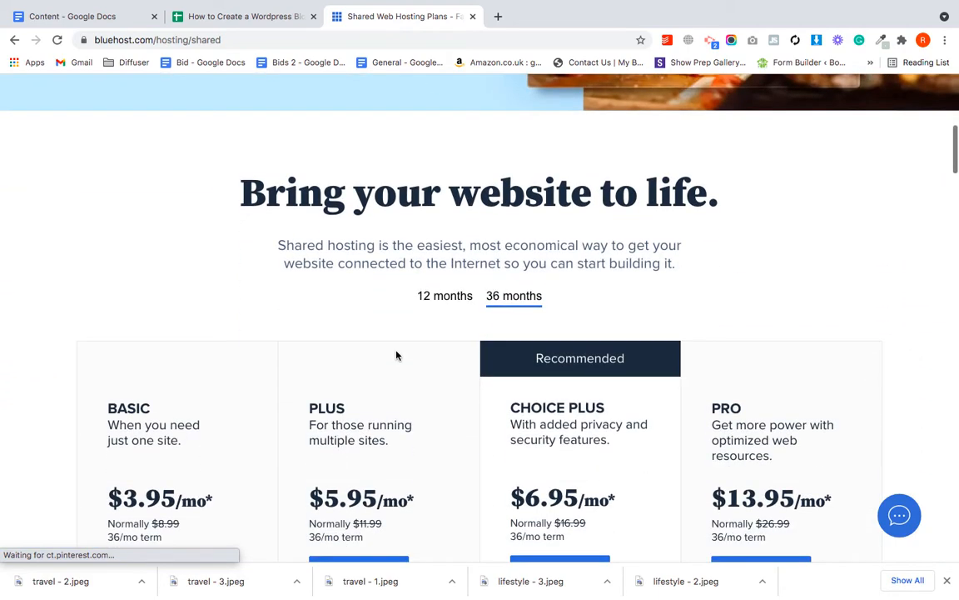
scroll(396, 355, "down", 1)
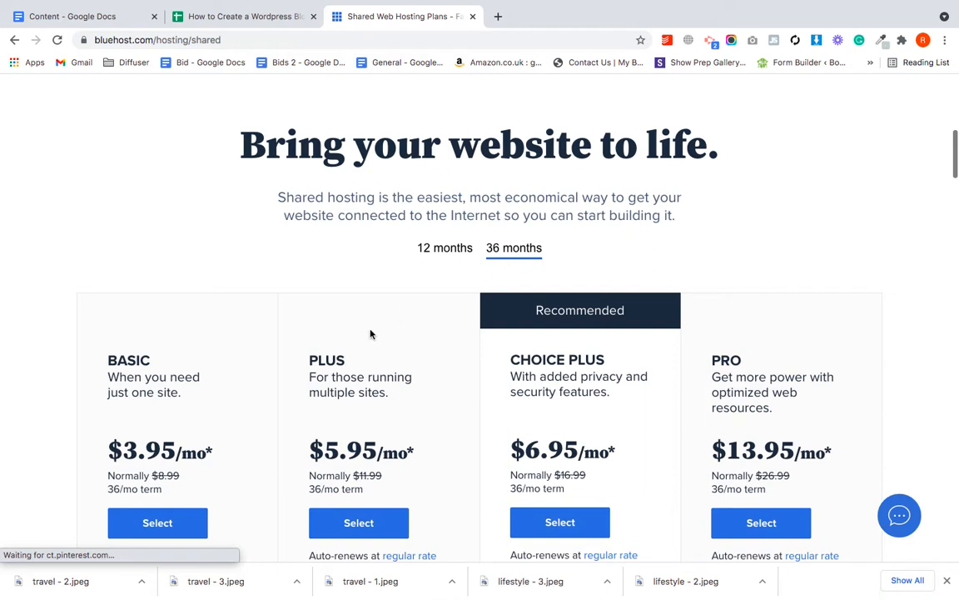
left_click(445, 250)
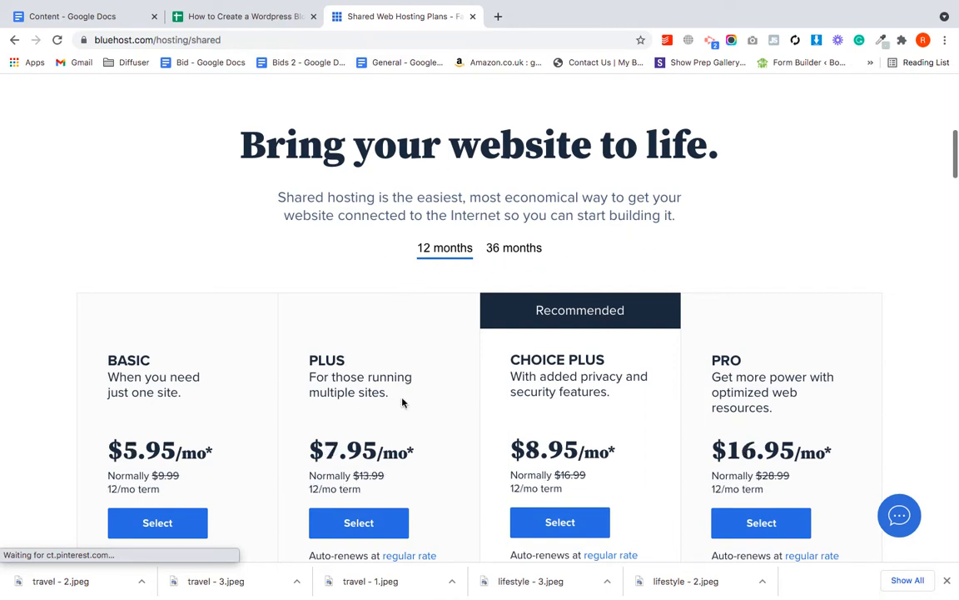
Compare the features of the 12-month shared hosting plans and select the Basic plan
scroll(361, 356, "down", 1)
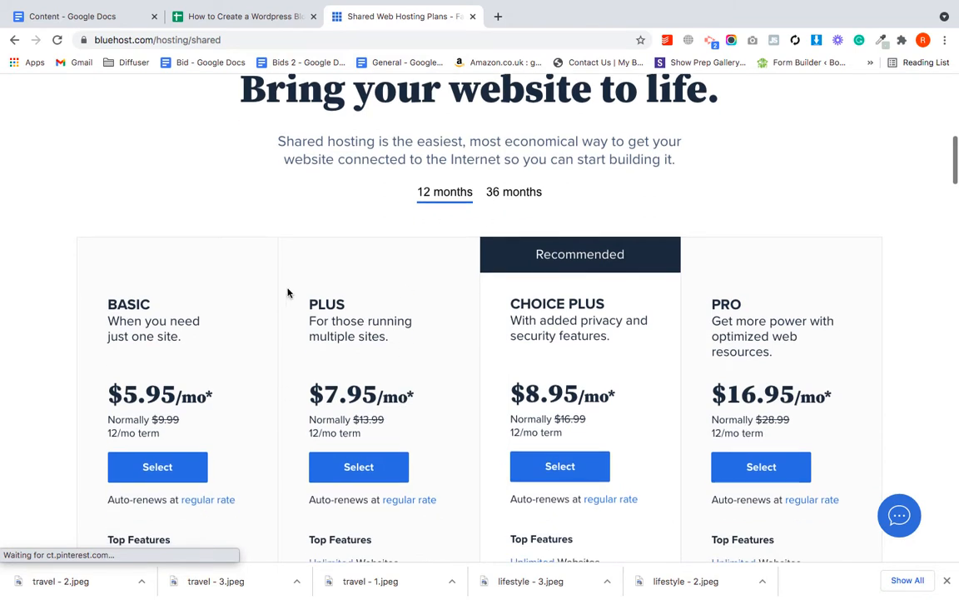
scroll(184, 319, "down", 2)
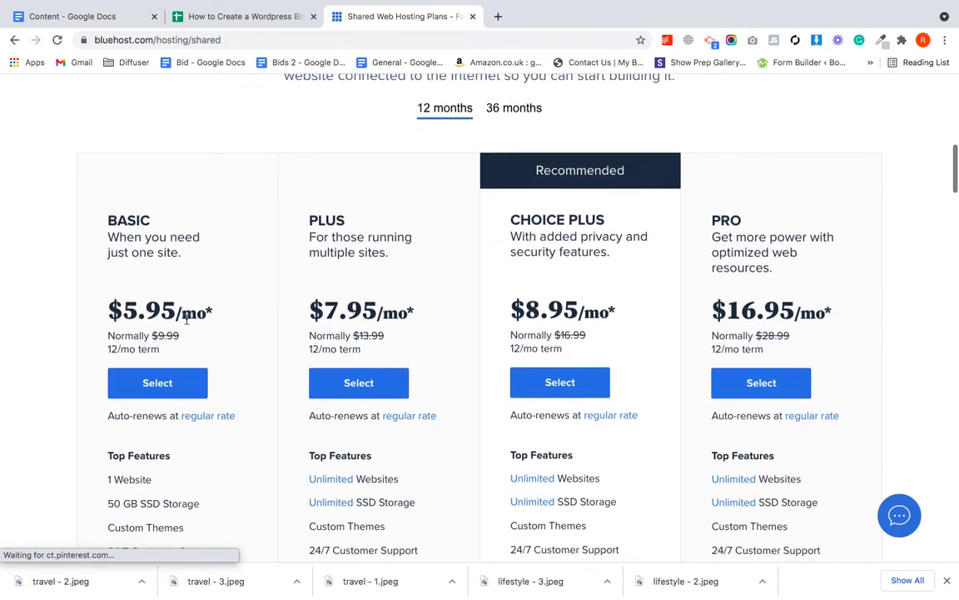
scroll(184, 256, "down", 1)
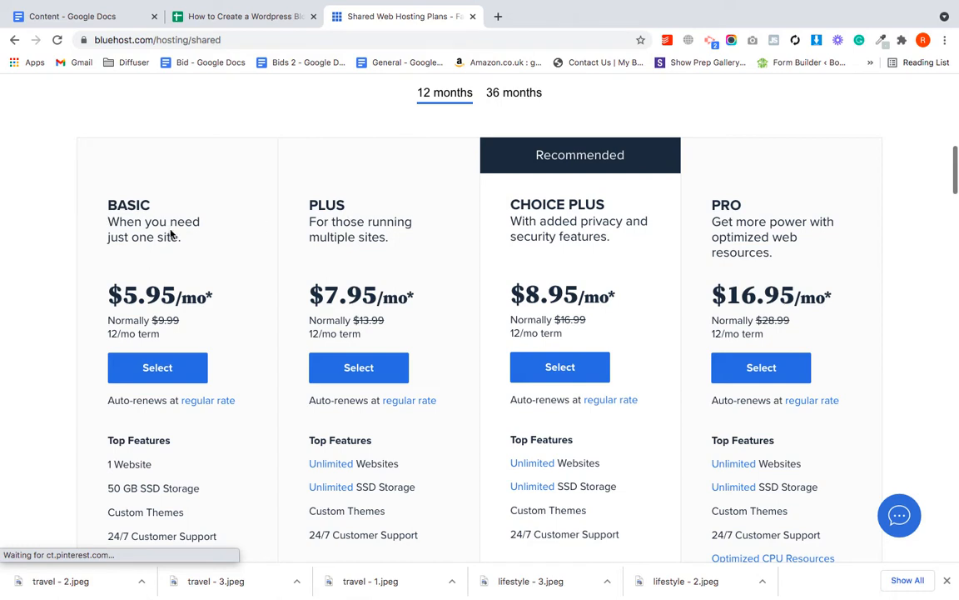
scroll(356, 216, "down", 1)
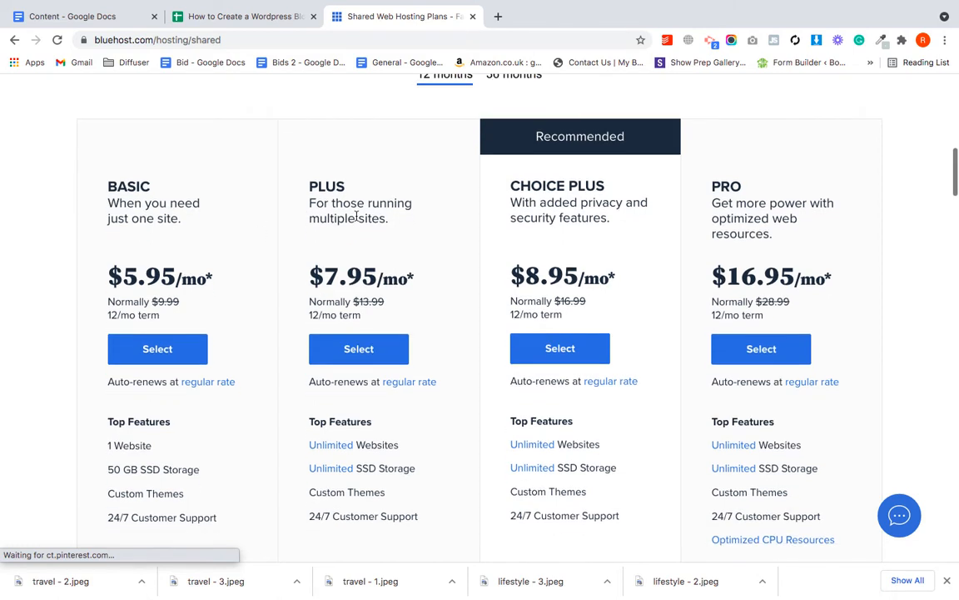
scroll(197, 358, "down", 1)
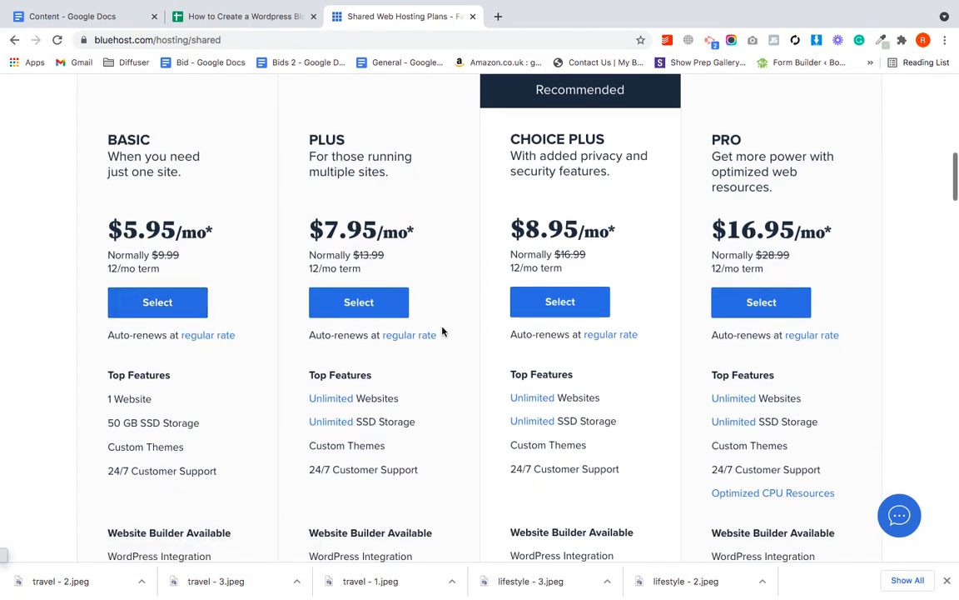
scroll(441, 330, "down", 1)
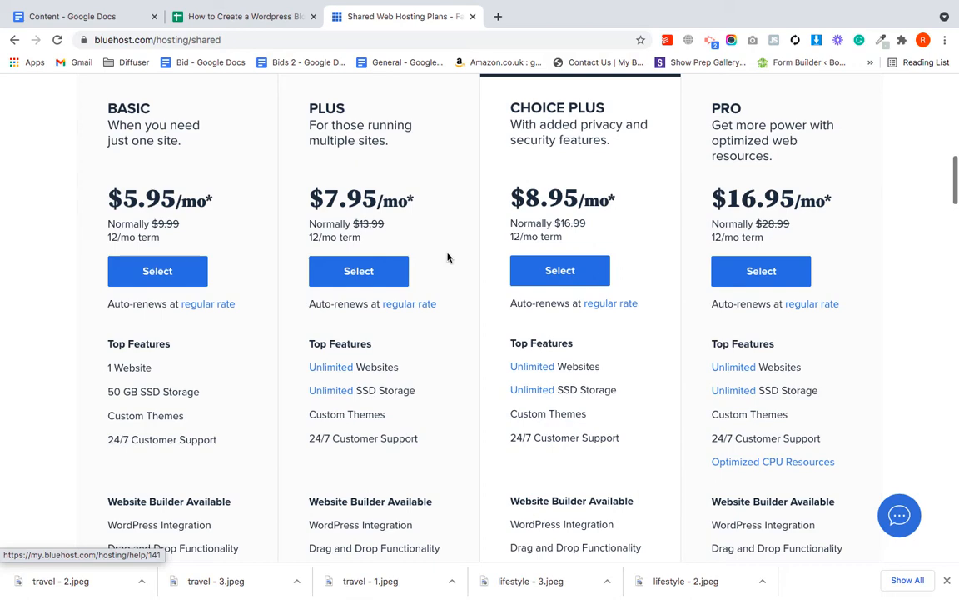
scroll(448, 387, "down", 1)
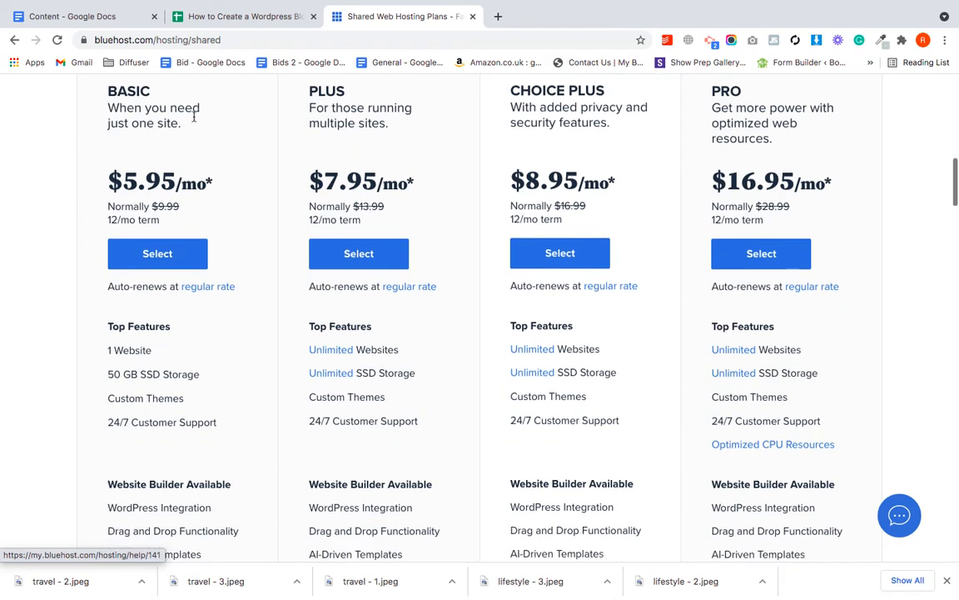
scroll(211, 336, "down", 5)
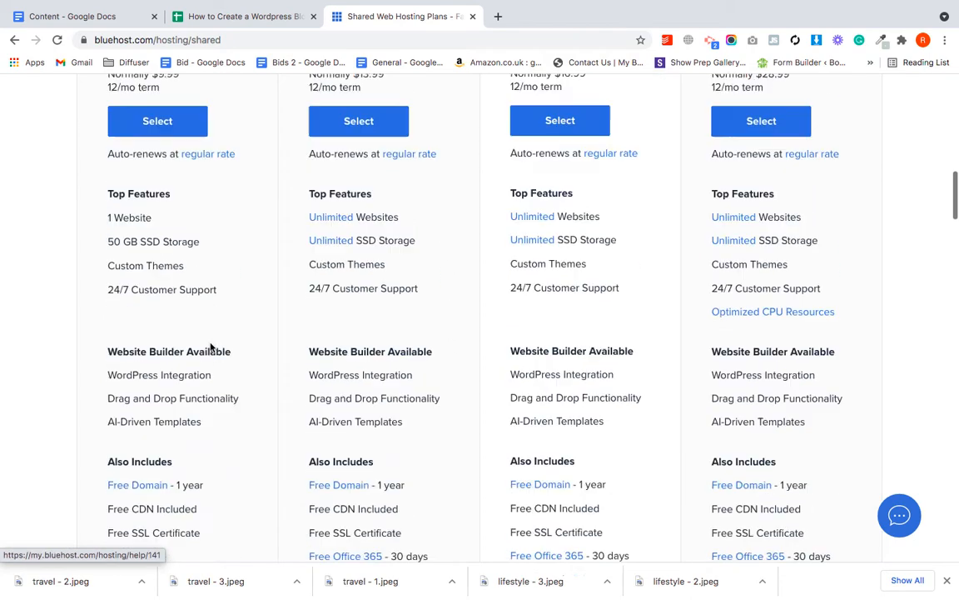
scroll(210, 347, "up", 6)
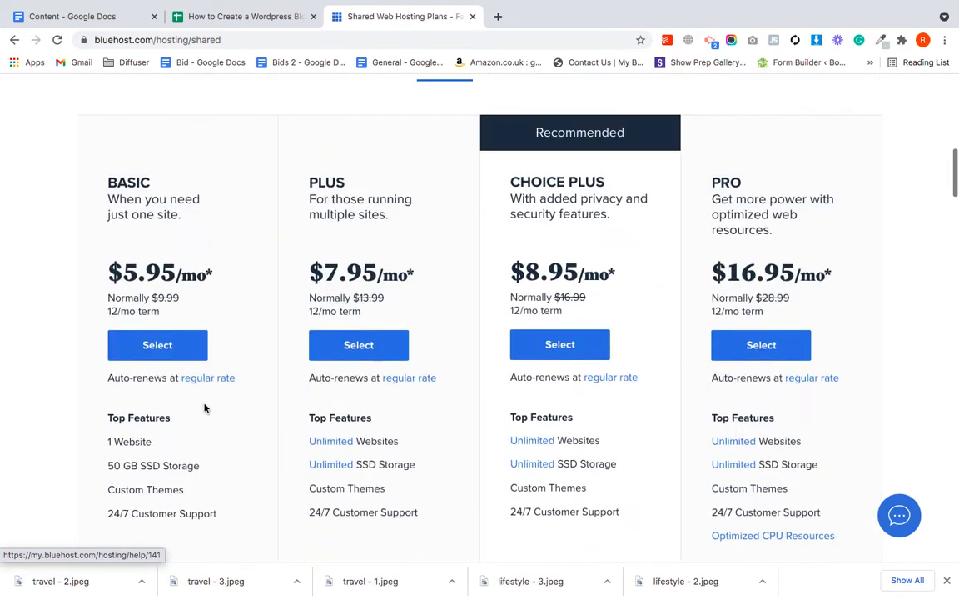
left_click(157, 353)
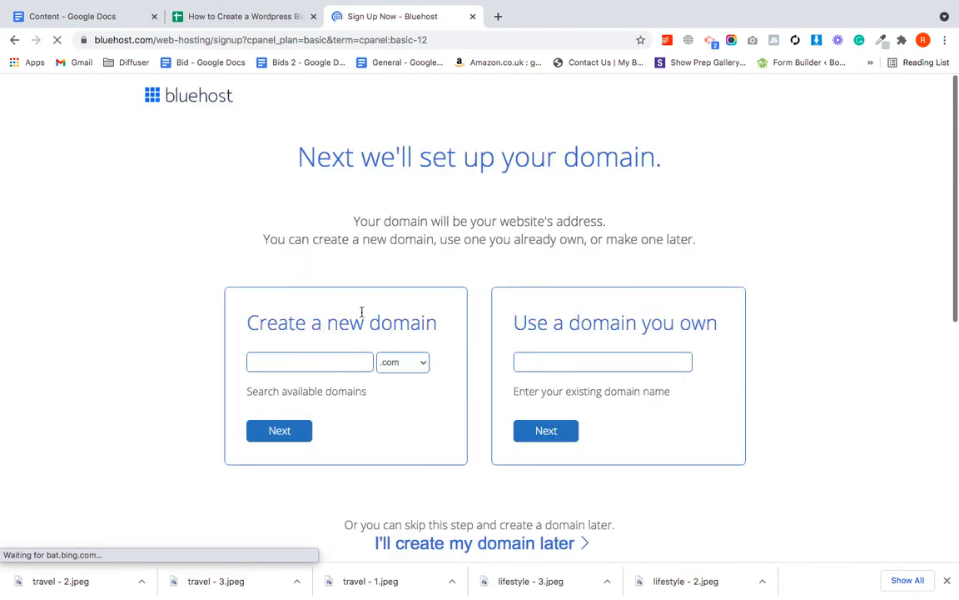
Enter zipppylearnings with the .com extension as the new domain and proceed to account creation
scroll(402, 423, "down", 1)
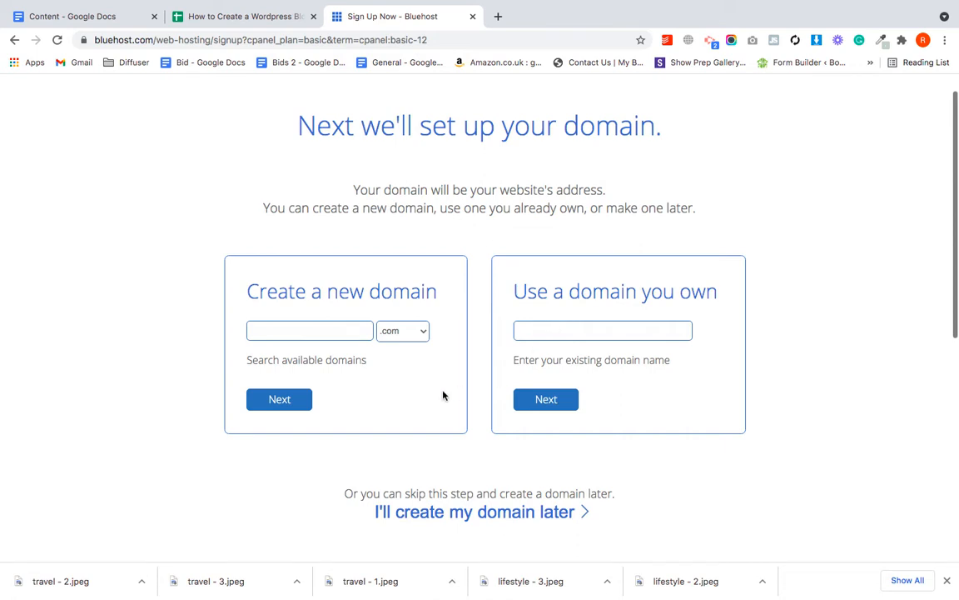
left_click(291, 330)
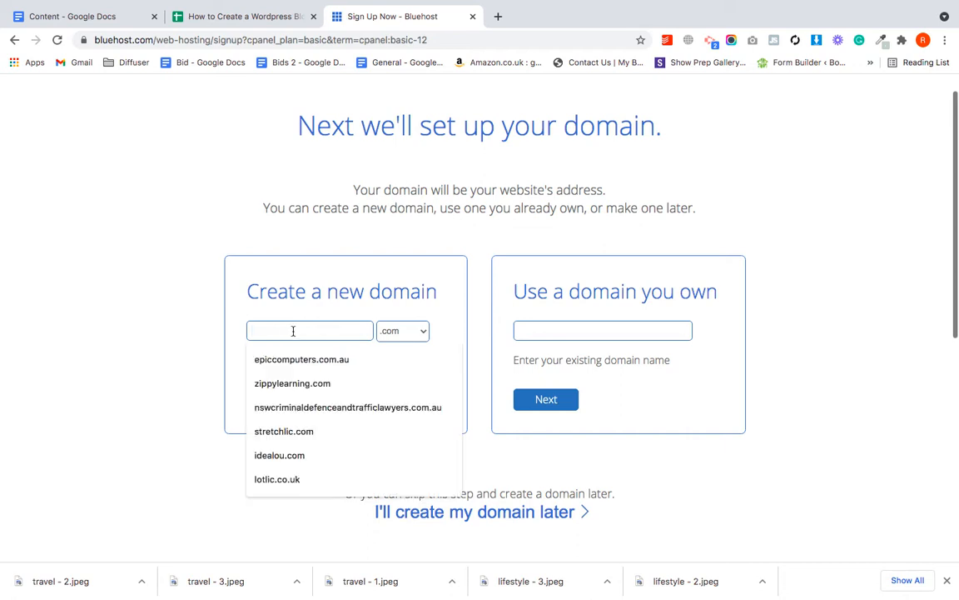
left_click(216, 320)
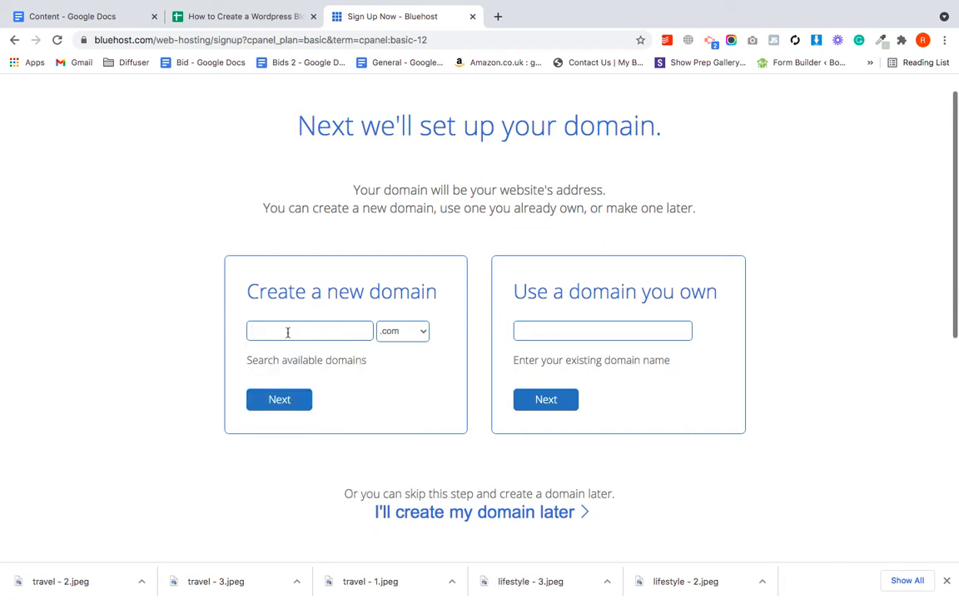
left_click(289, 332)
type("zipppylearnings")
left_click(293, 410)
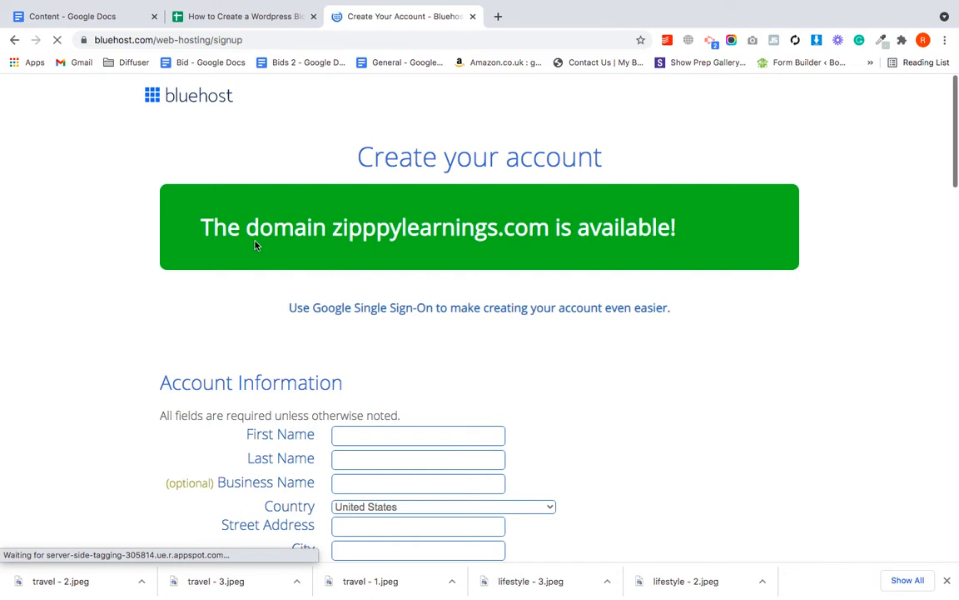
Review the signup form's account information fields, the Account Plan term options and the package extras
scroll(604, 314, "down", 3)
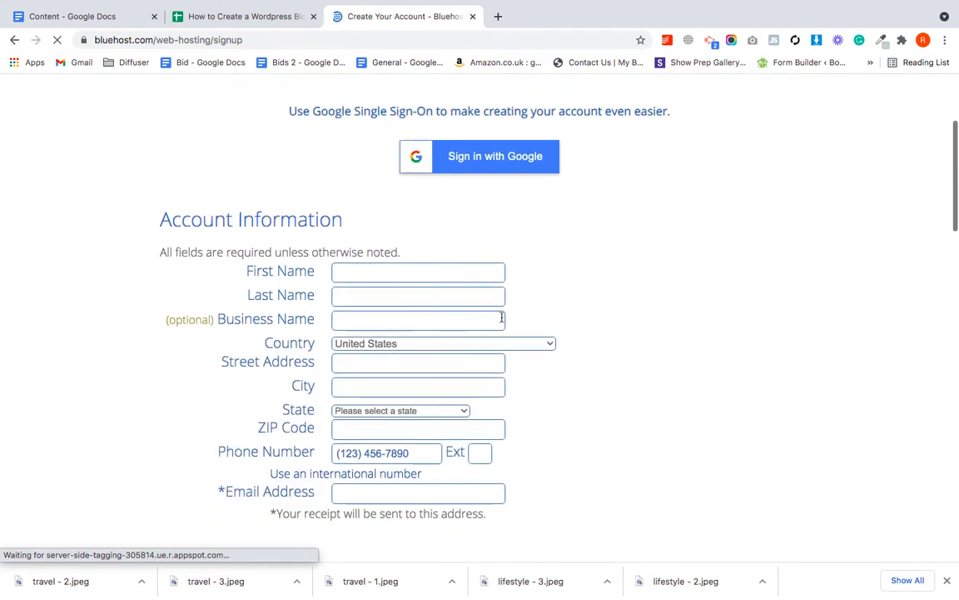
scroll(501, 318, "down", 2)
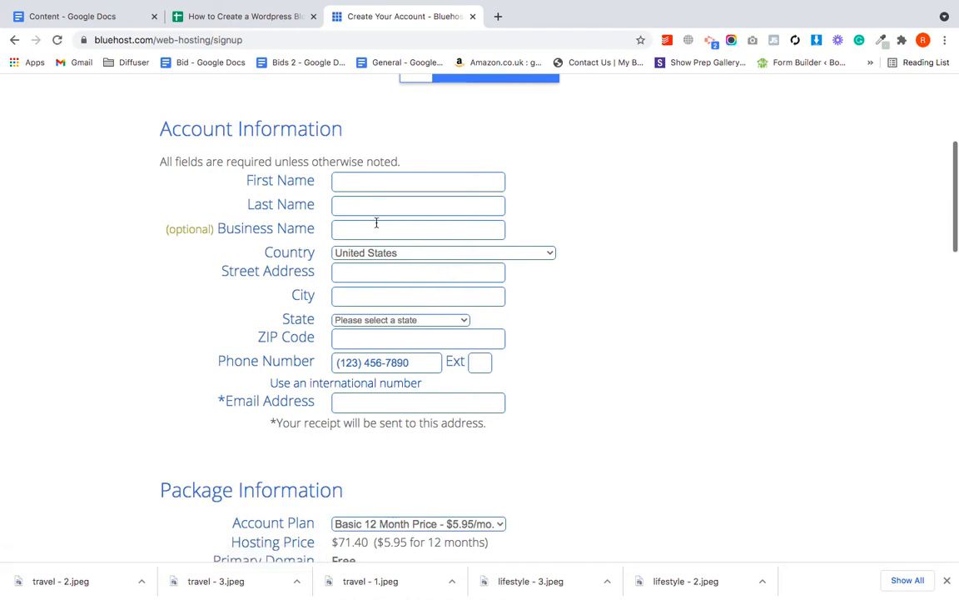
scroll(511, 326, "down", 1)
scroll(479, 339, "down", 3)
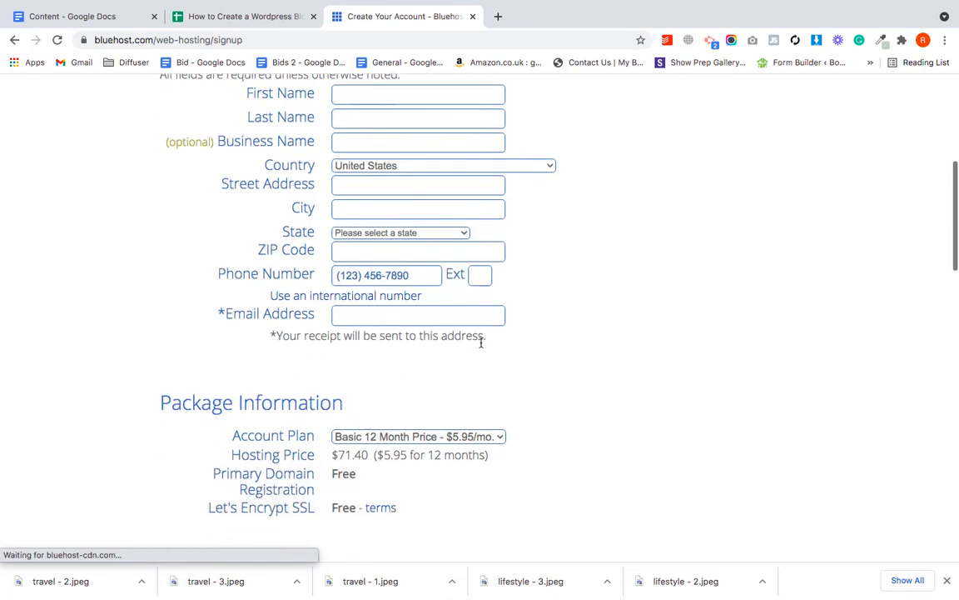
scroll(482, 343, "down", 1)
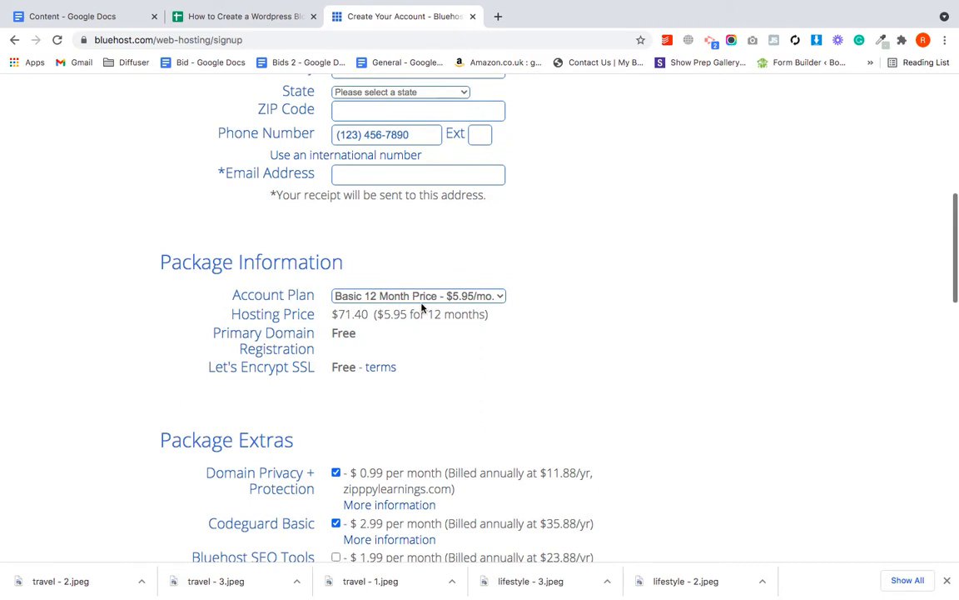
left_click(459, 298)
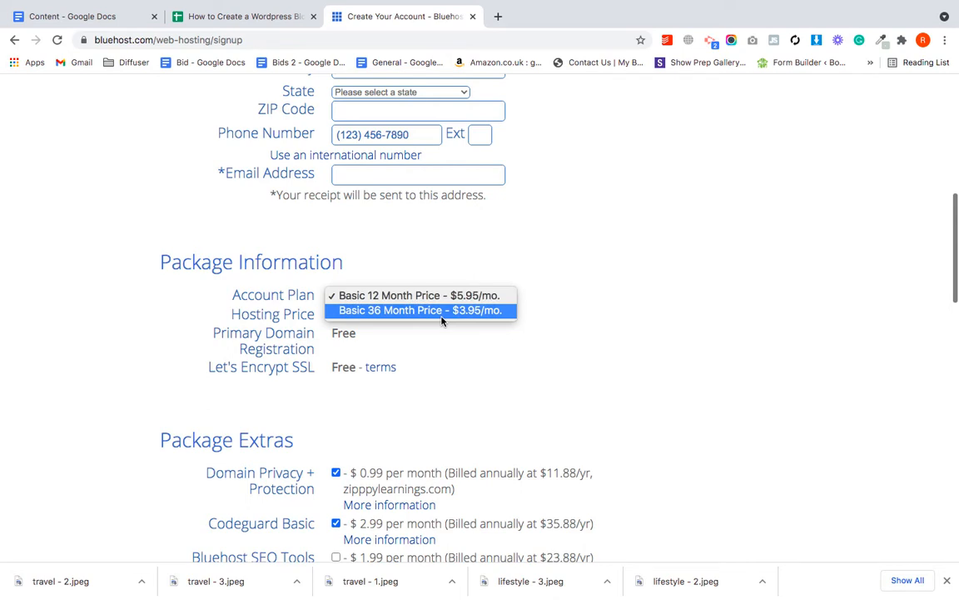
left_click(529, 390)
scroll(480, 376, "down", 1)
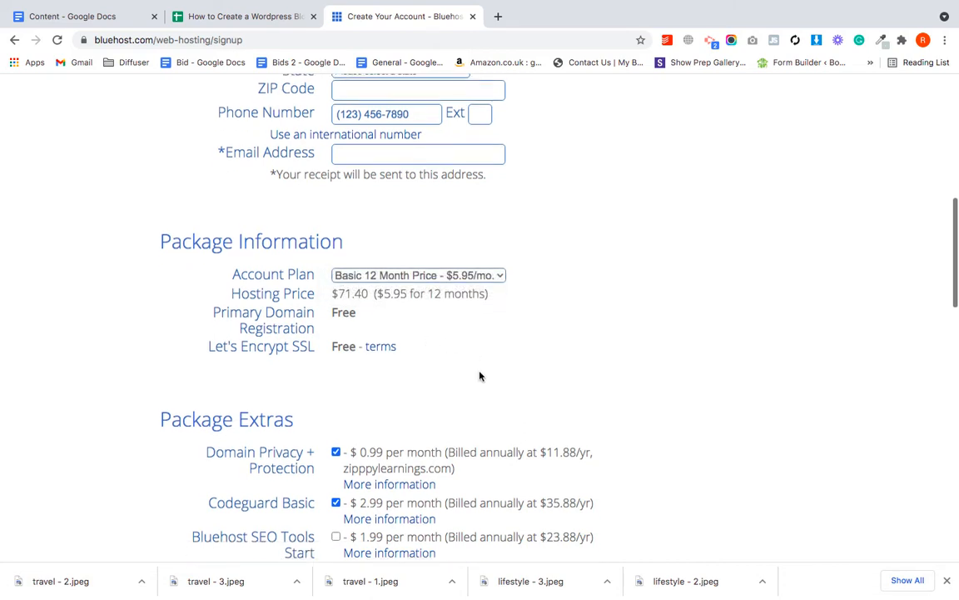
scroll(480, 376, "down", 3)
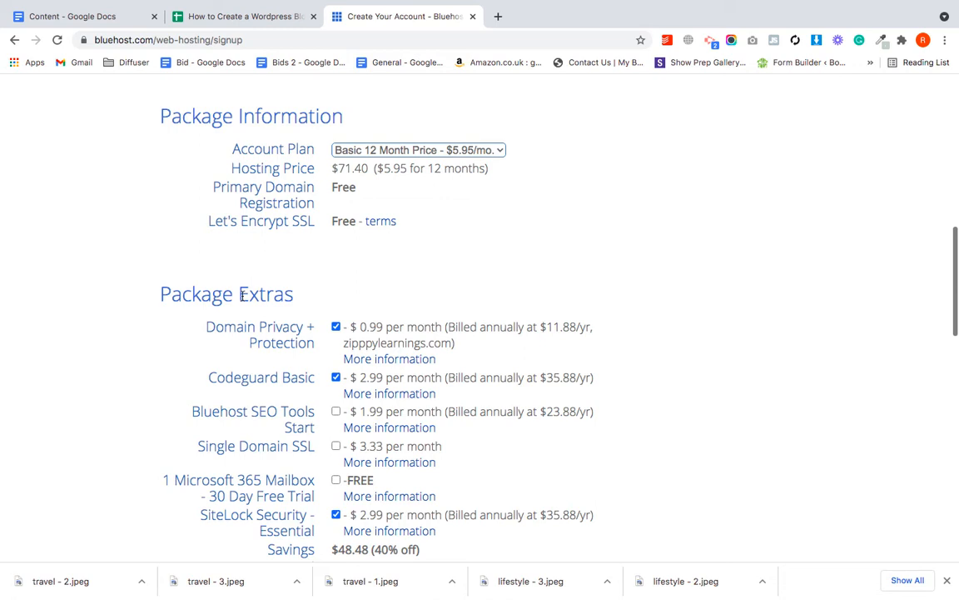
Remove the Domain Privacy + Protection, Codeguard Basic and SiteLock Security extras from the hosting package
left_click(336, 326)
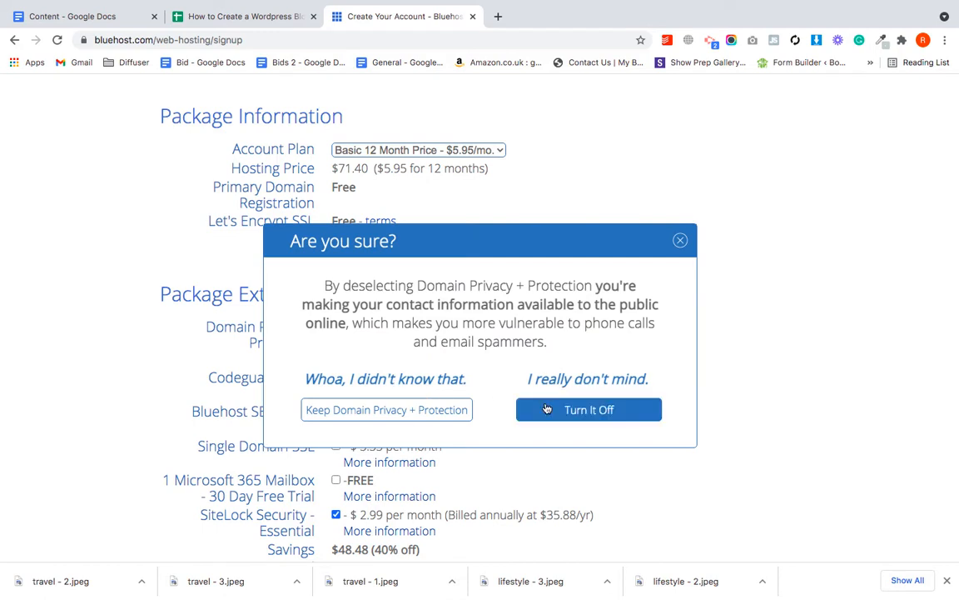
left_click(577, 409)
scroll(670, 416, "down", 2)
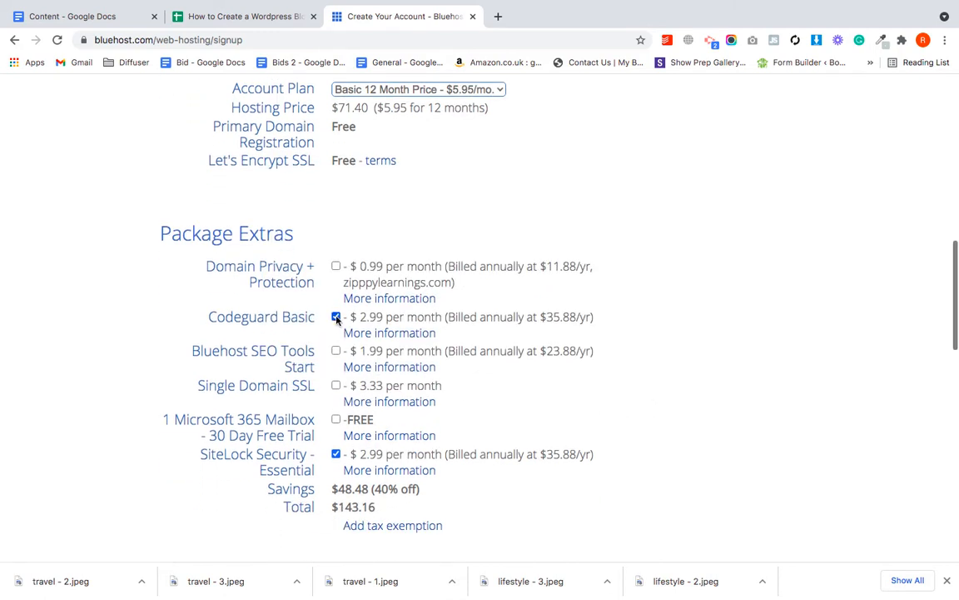
left_click(336, 317)
left_click(336, 454)
Review the payment information section, agree to the Auto Renewal Terms and dismiss the special sign-up offer
scroll(483, 479, "down", 3)
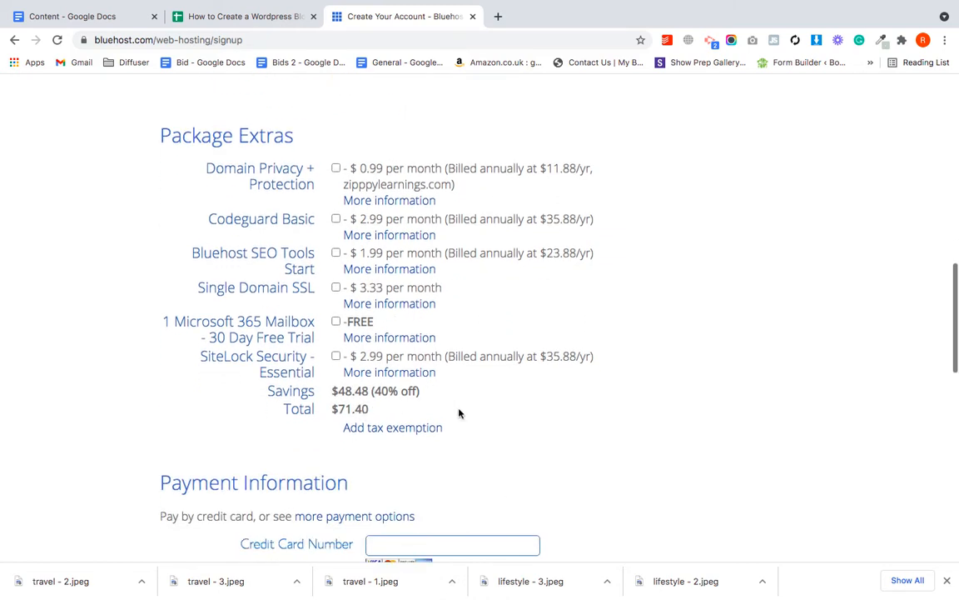
scroll(495, 416, "down", 1)
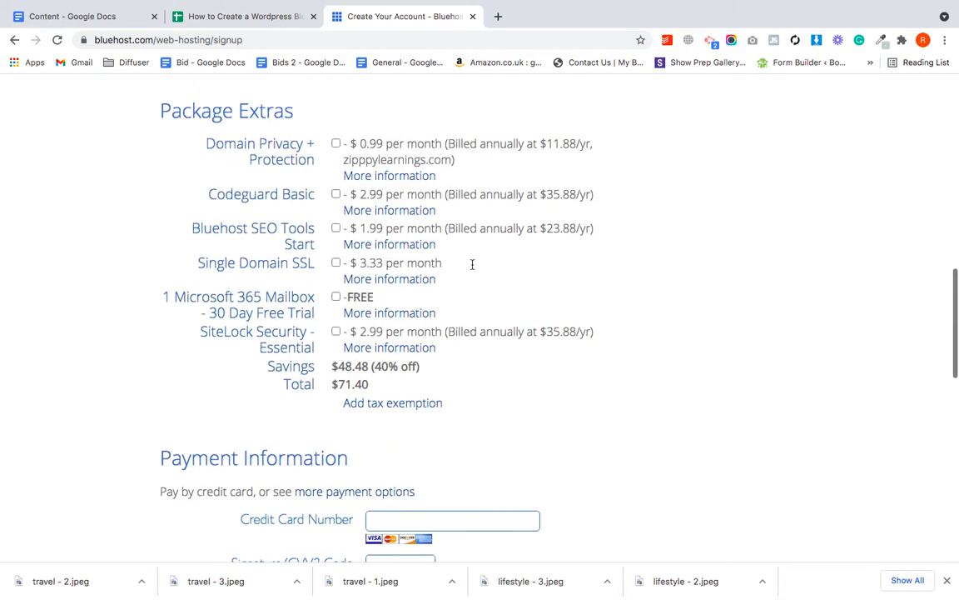
scroll(489, 378, "down", 3)
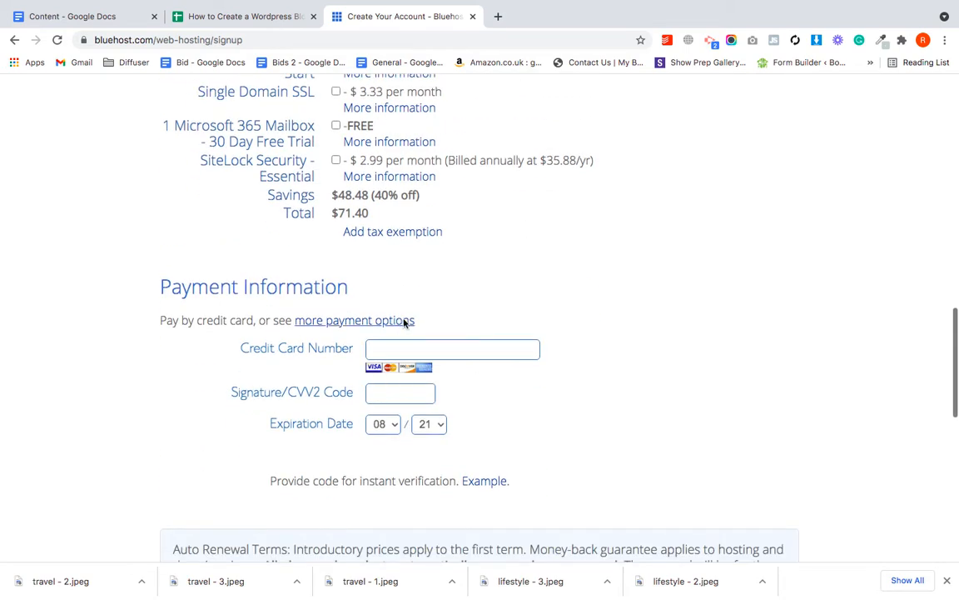
scroll(515, 367, "down", 5)
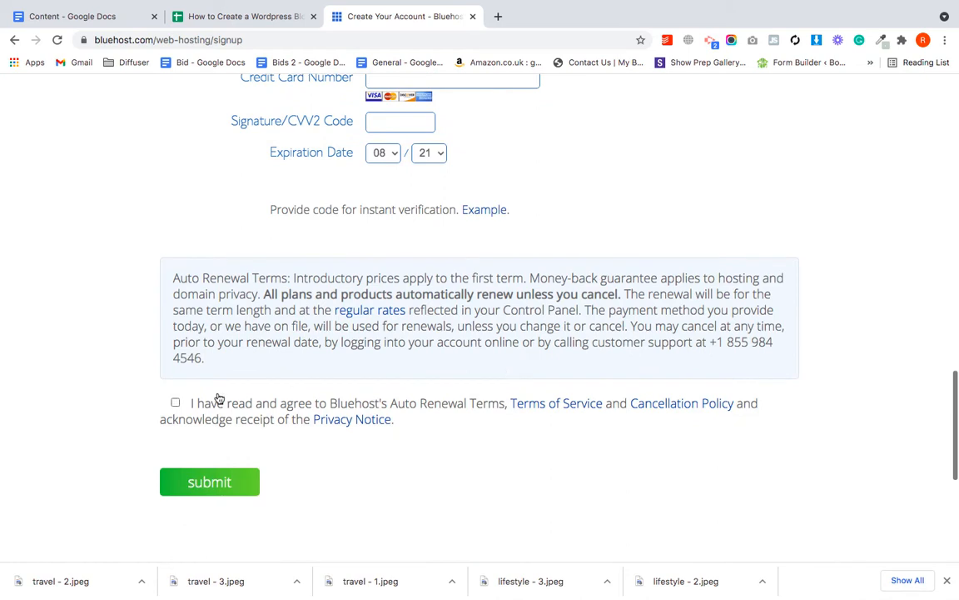
left_click(175, 403)
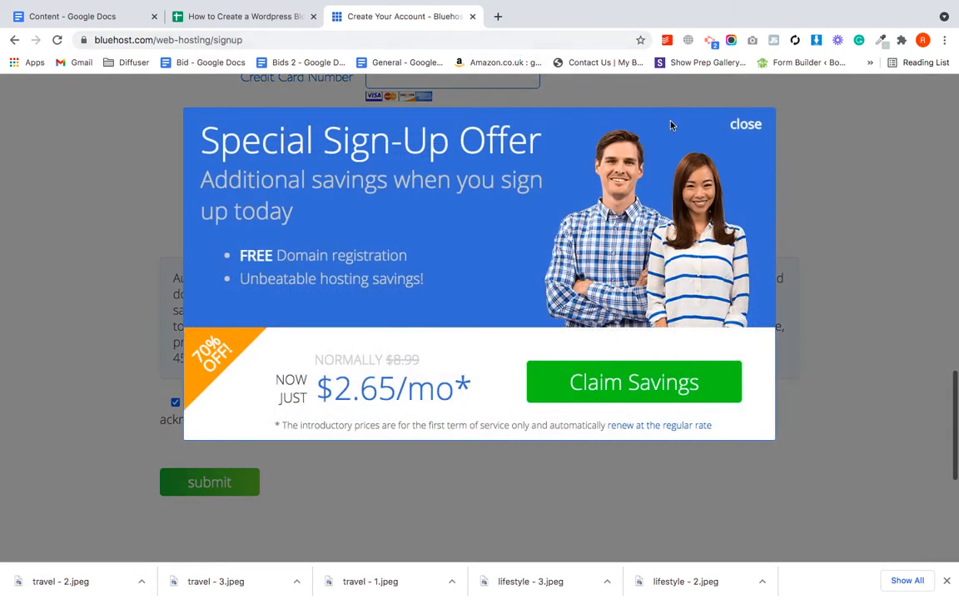
left_click(737, 125)
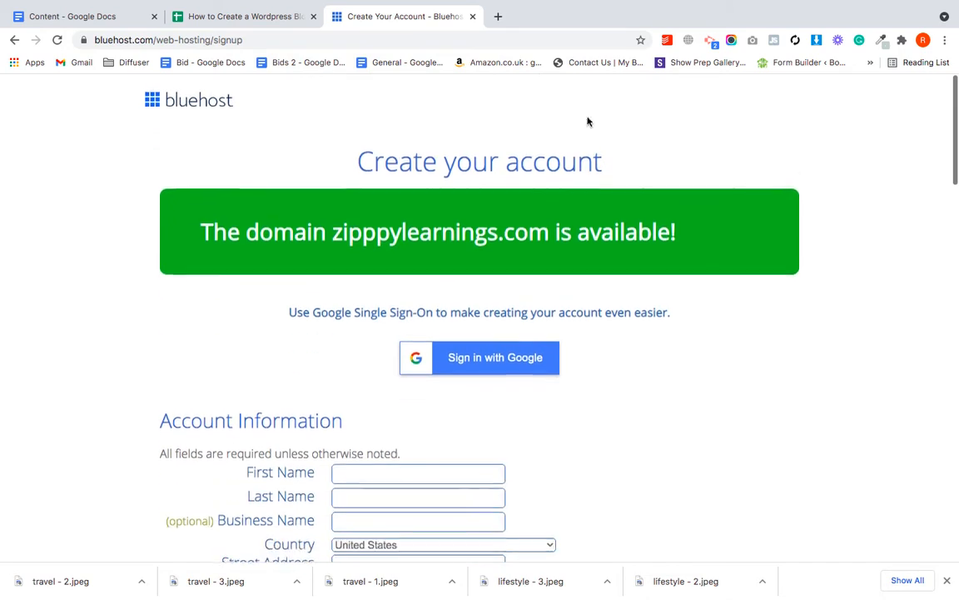
Go to the bluehost.com homepage and log in to the hosting account with the saved credentials
left_click_drag(153, 40, 413, 102)
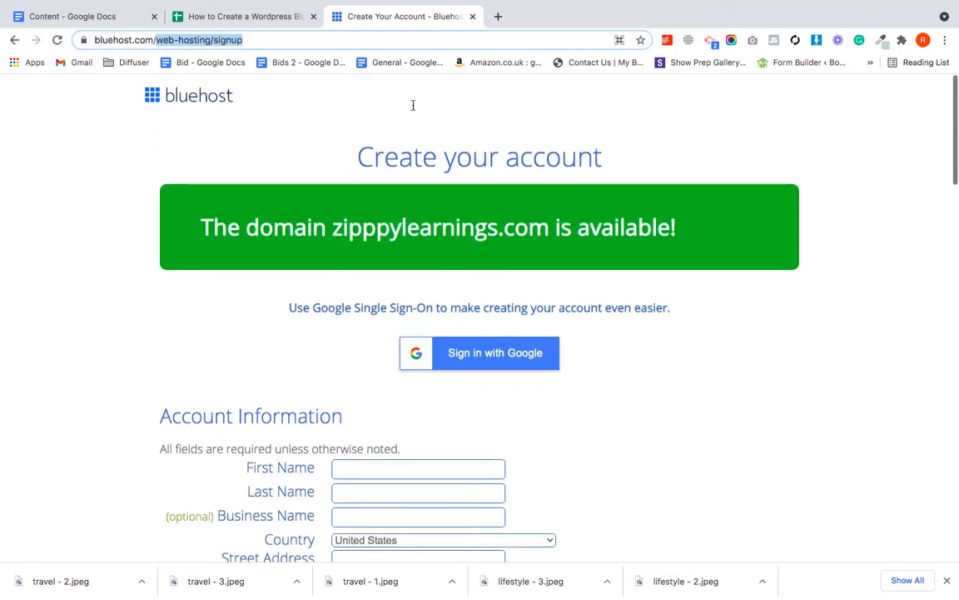
key("BackSpace")
key("Return")
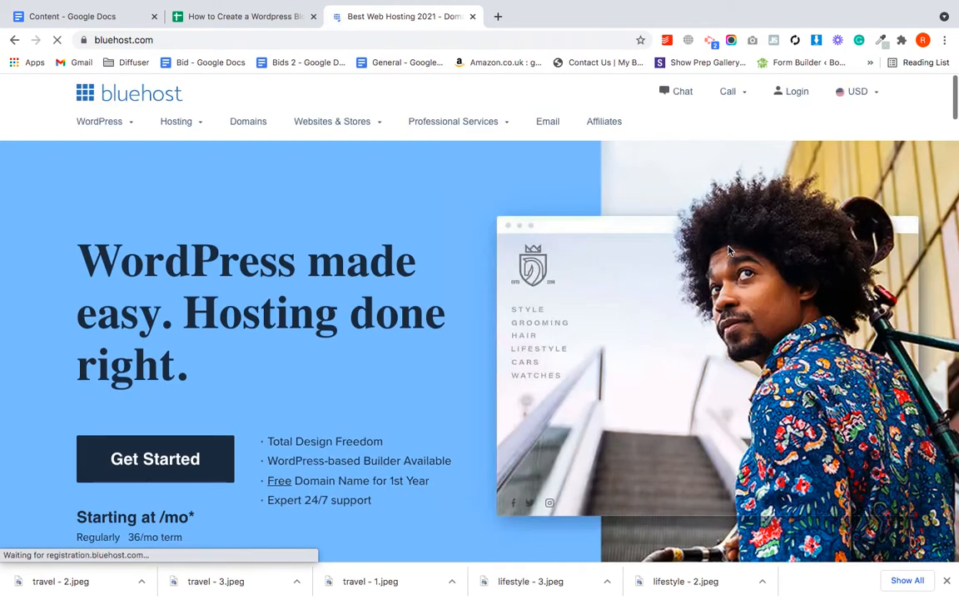
left_click(797, 94)
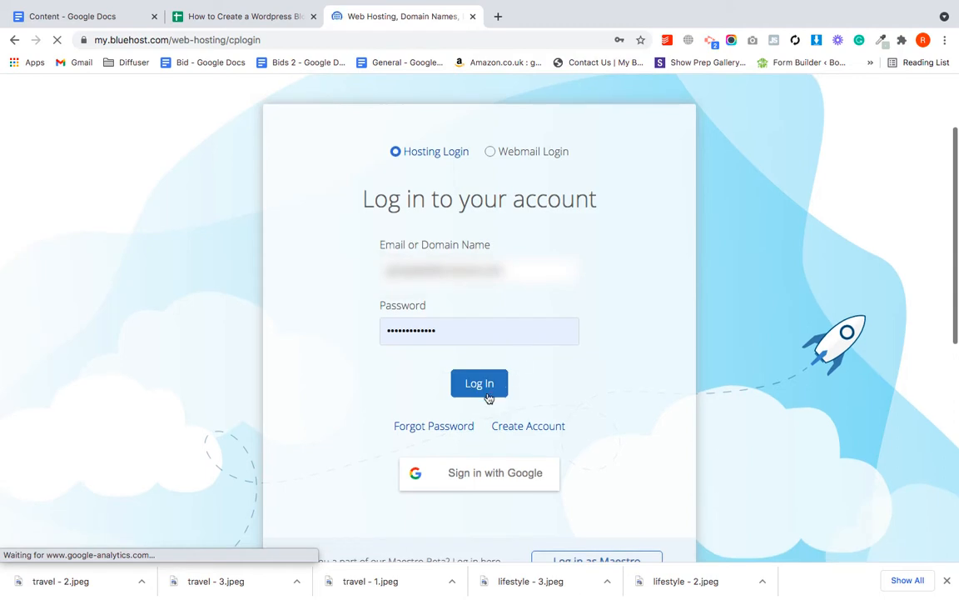
left_click(480, 384)
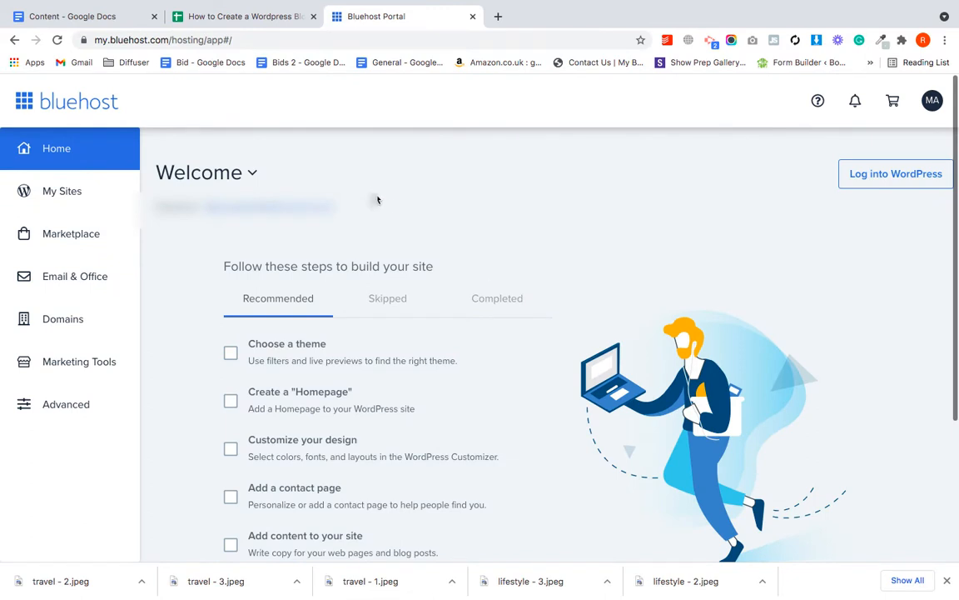
Mark Setup Hosting & Domain as done in the How to Create a Wordpress Blog checklist and return to the Bluehost portal
left_click(215, 21)
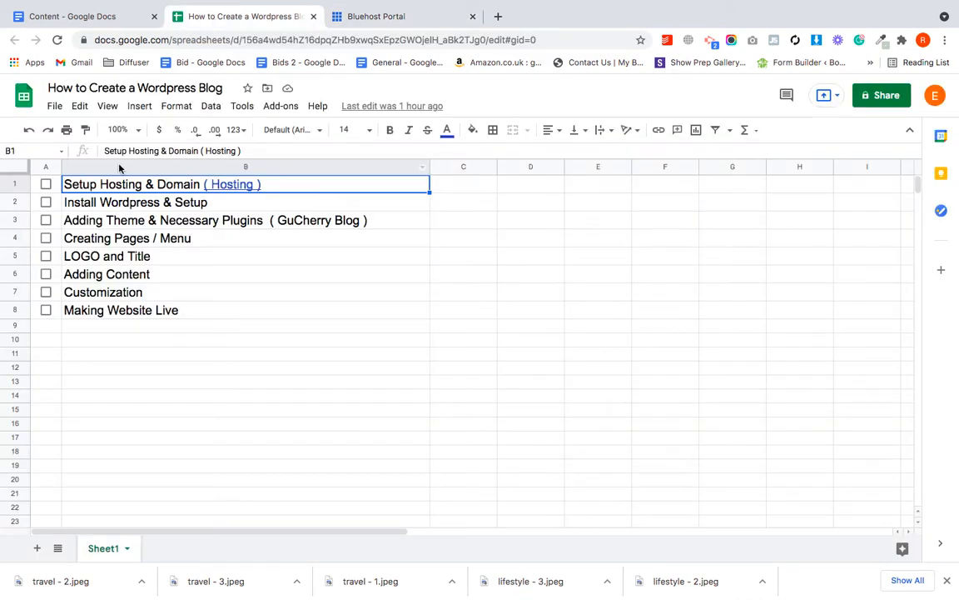
left_click(46, 184)
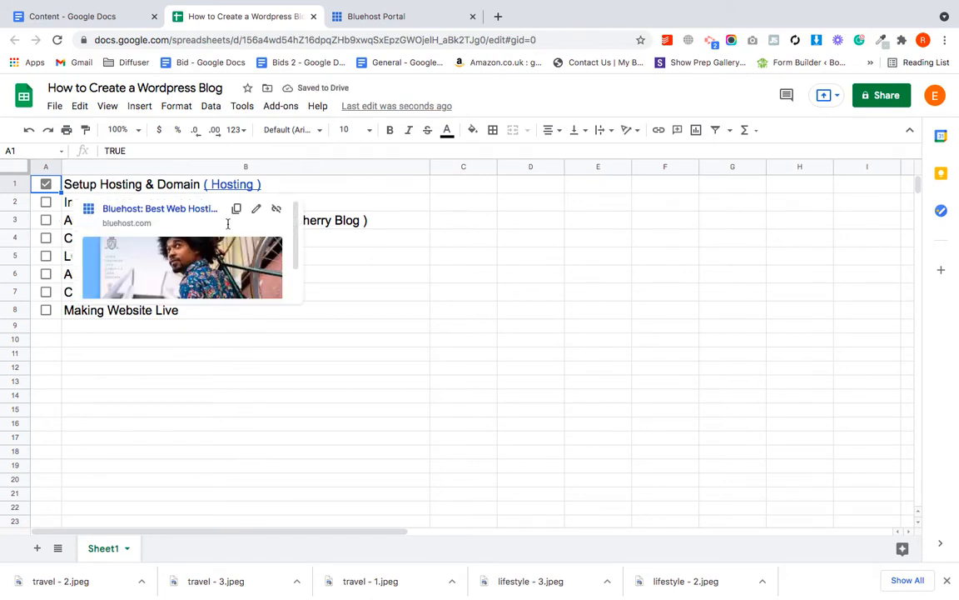
left_click(364, 26)
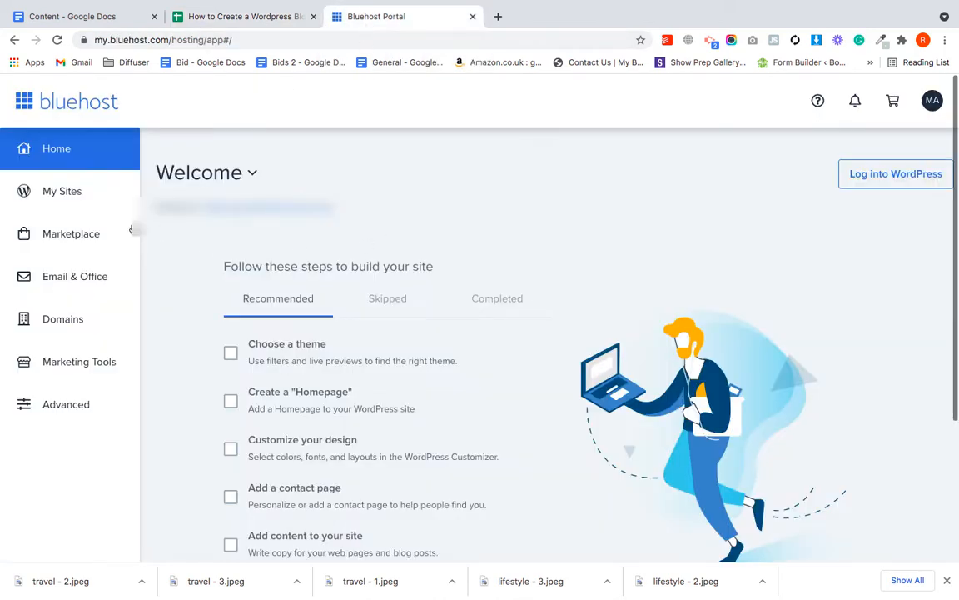
Start creating a new site from My Sites using the theme-based WordPress option
left_click(56, 193)
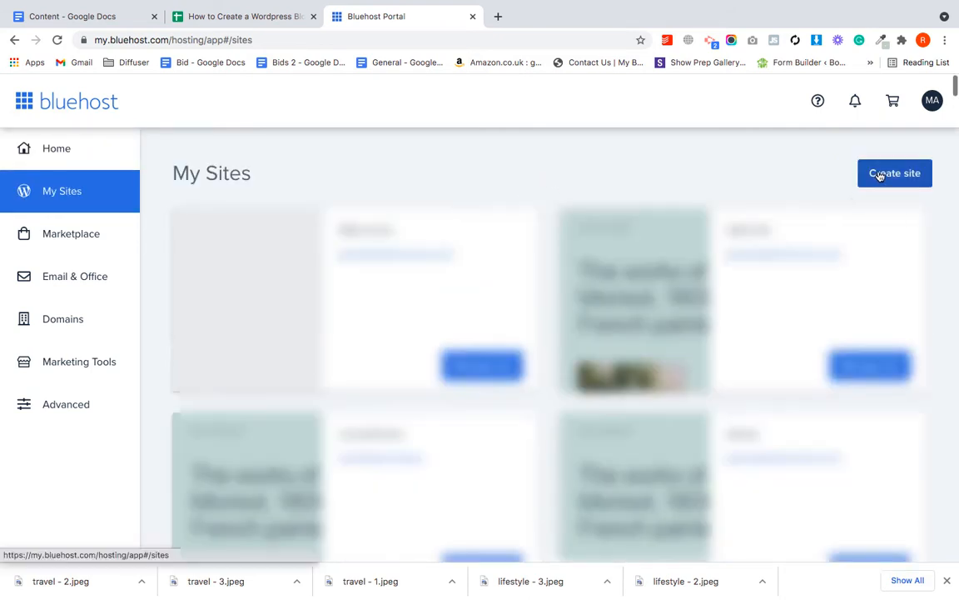
left_click(880, 176)
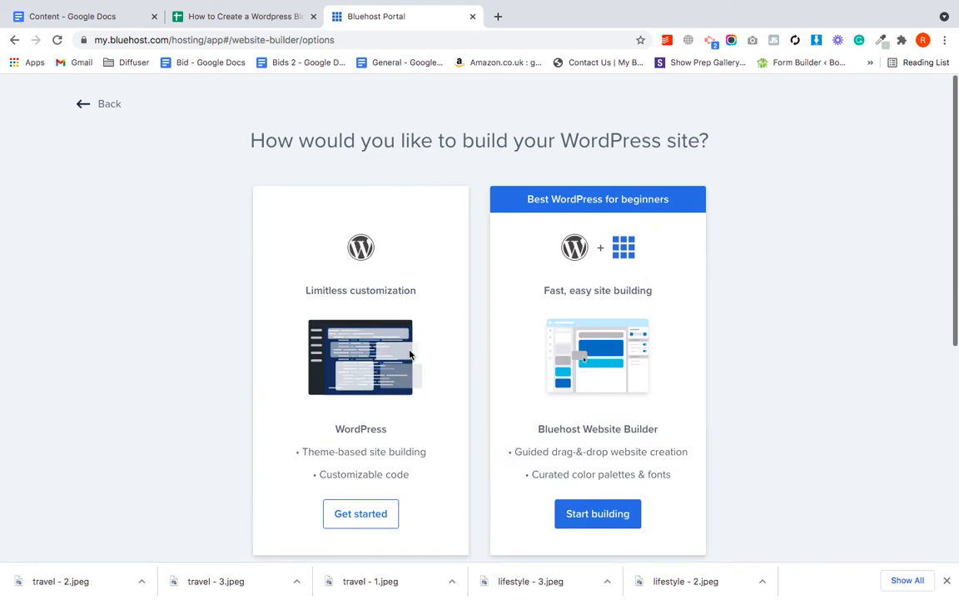
scroll(401, 280, "down", 2)
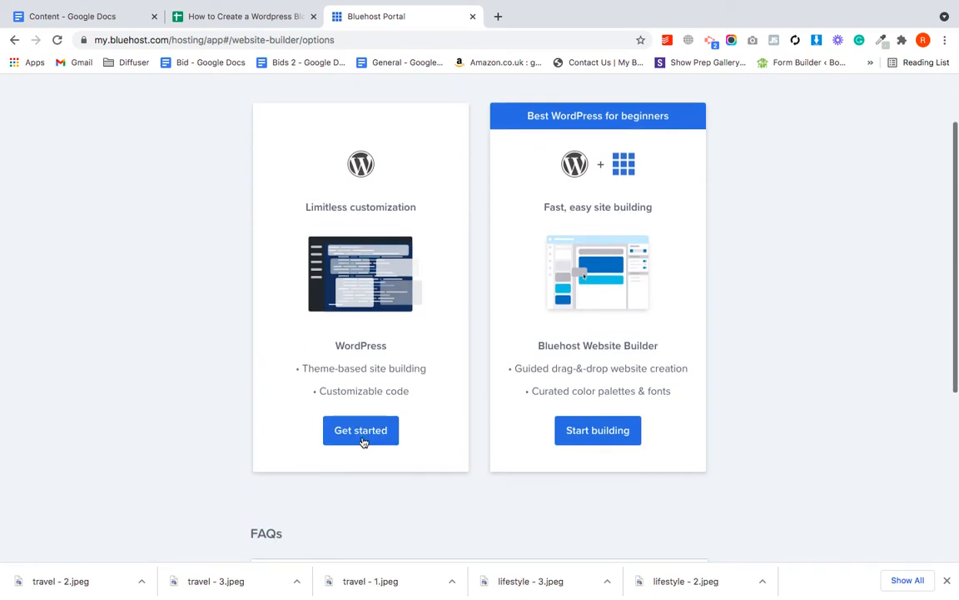
left_click(363, 440)
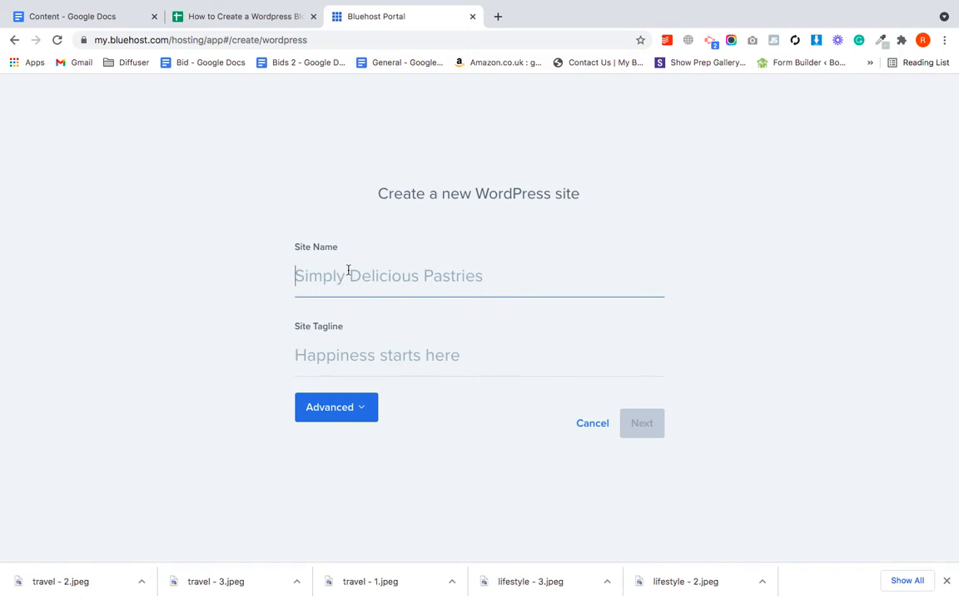
Enter ZippyLearning as both the site name and the site tagline
type("ZippyLearning")
left_click(333, 353)
type("ZippyLearning")
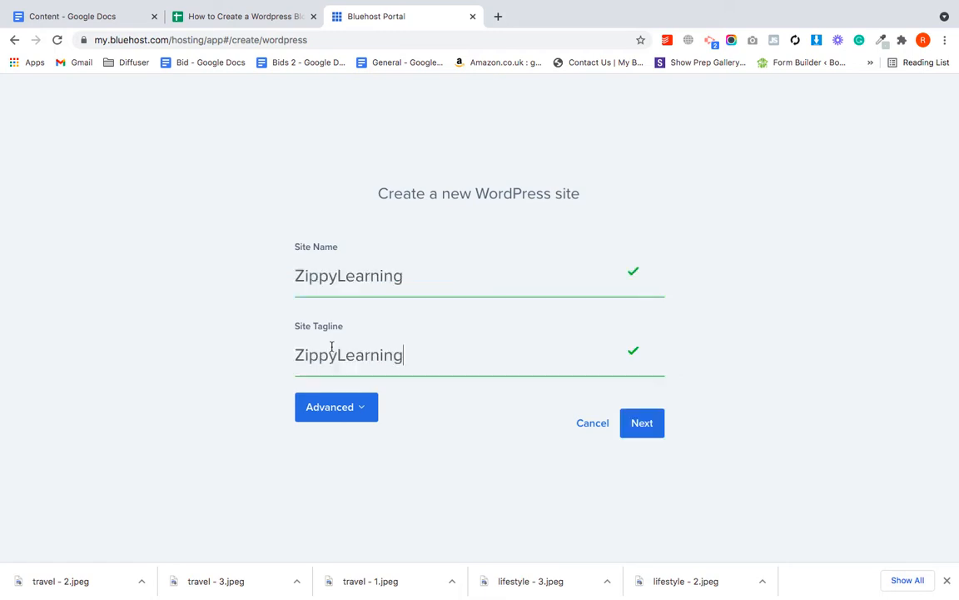
Check the email, admin username and admin password in the new site's advanced settings and proceed to the domain selection
left_click(362, 416)
scroll(453, 416, "down", 3)
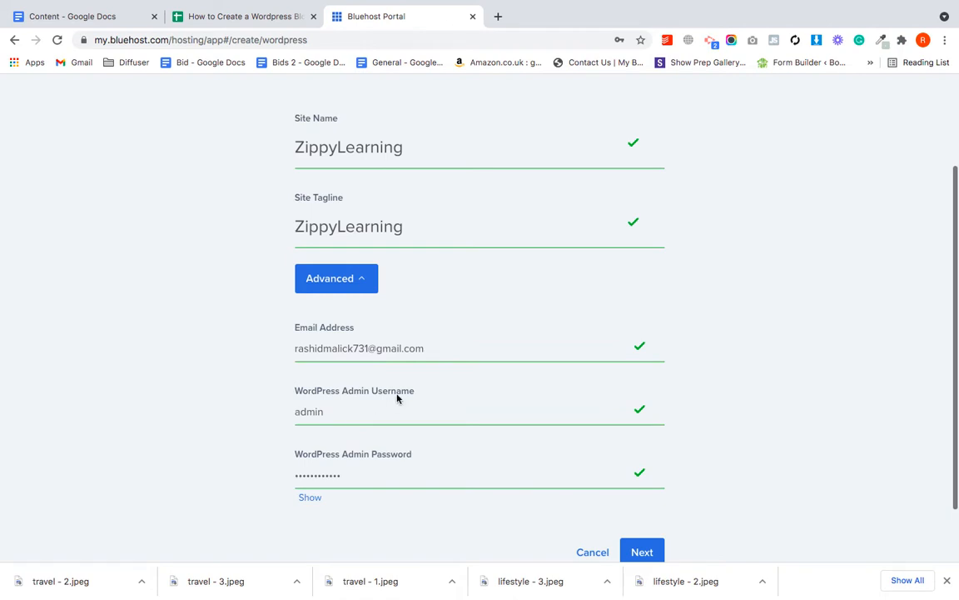
scroll(407, 398, "down", 1)
scroll(409, 402, "up", 1)
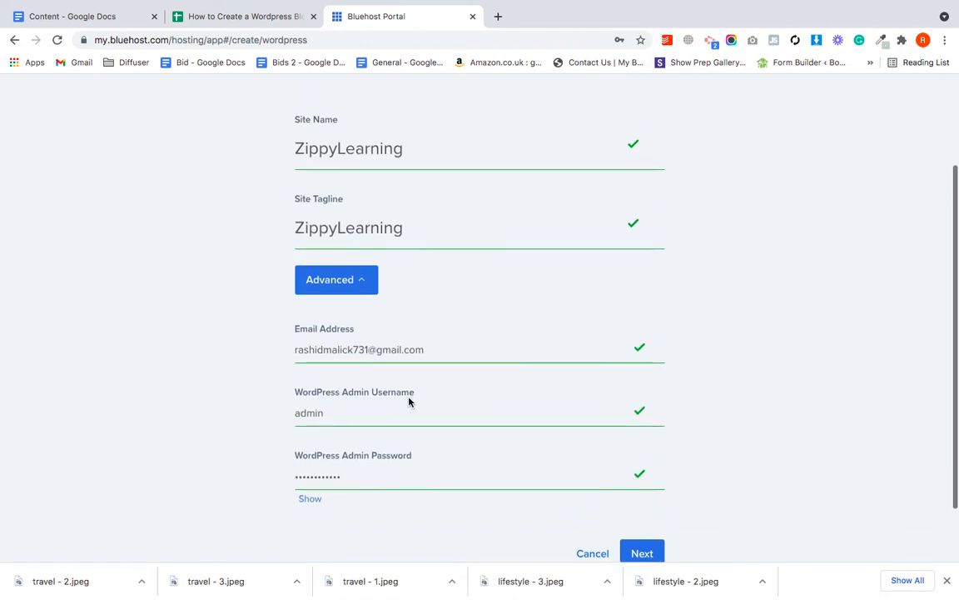
scroll(409, 402, "down", 2)
left_click(634, 490)
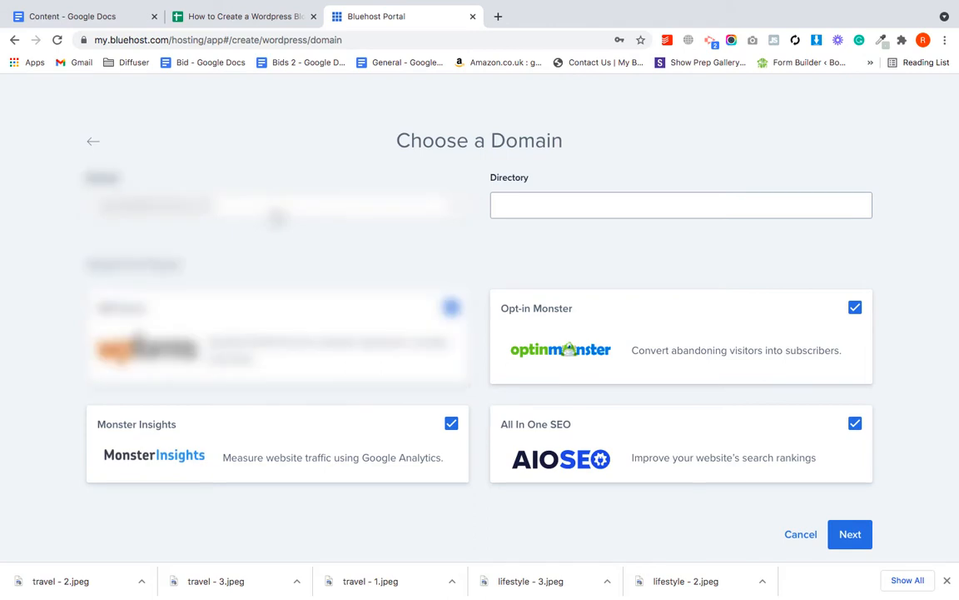
Install WordPress on the zippylearning.com domain with WP Forms, Monster Insights, Opt-in Monster and All In One SEO deselected
left_click(276, 217)
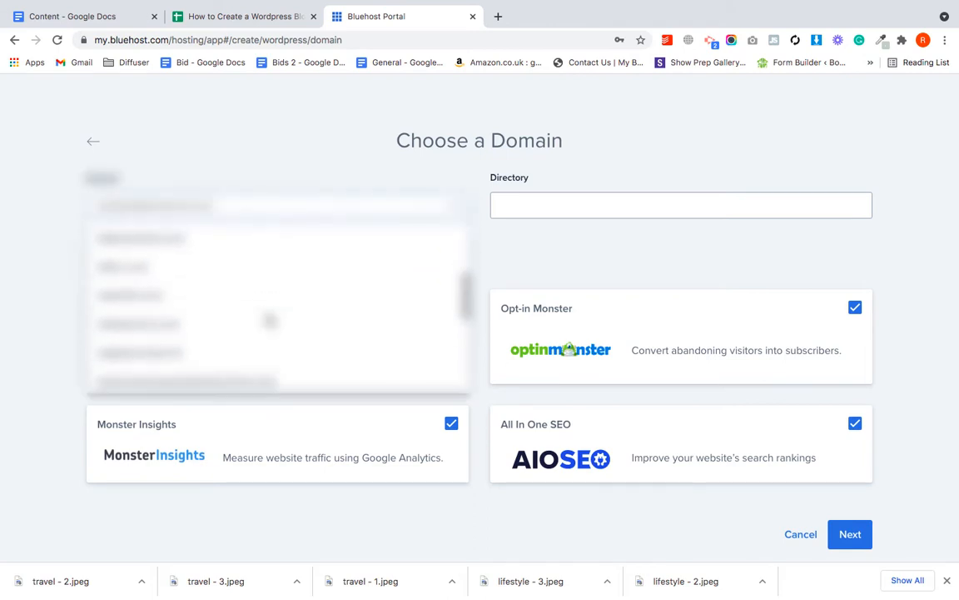
left_click(175, 319)
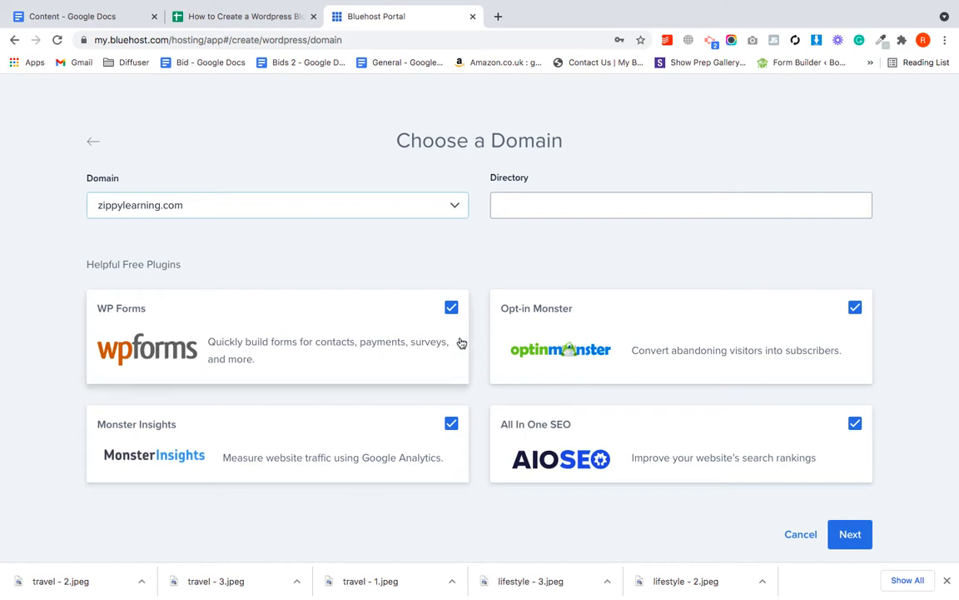
left_click(452, 307)
left_click(451, 423)
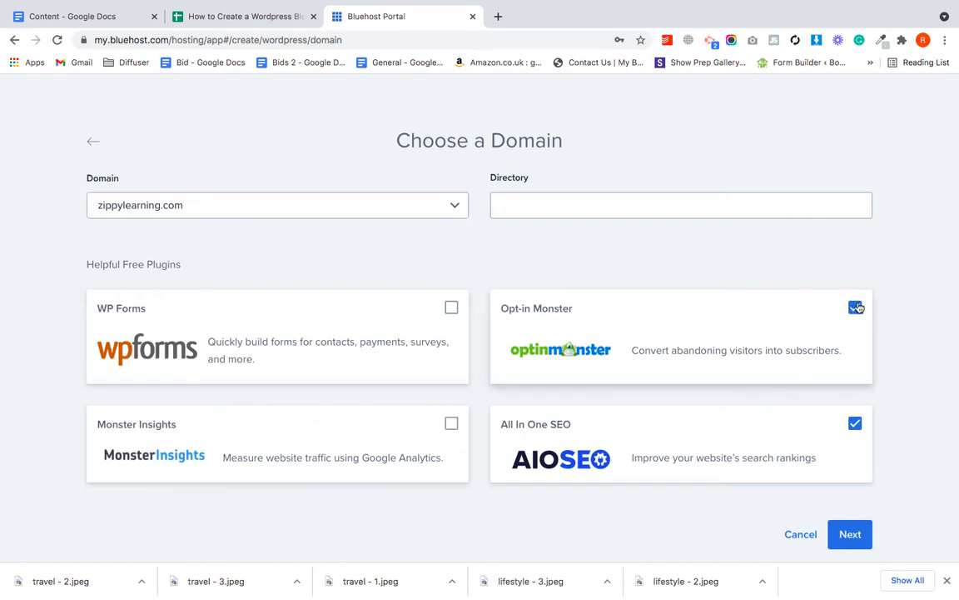
left_click(855, 307)
left_click(855, 423)
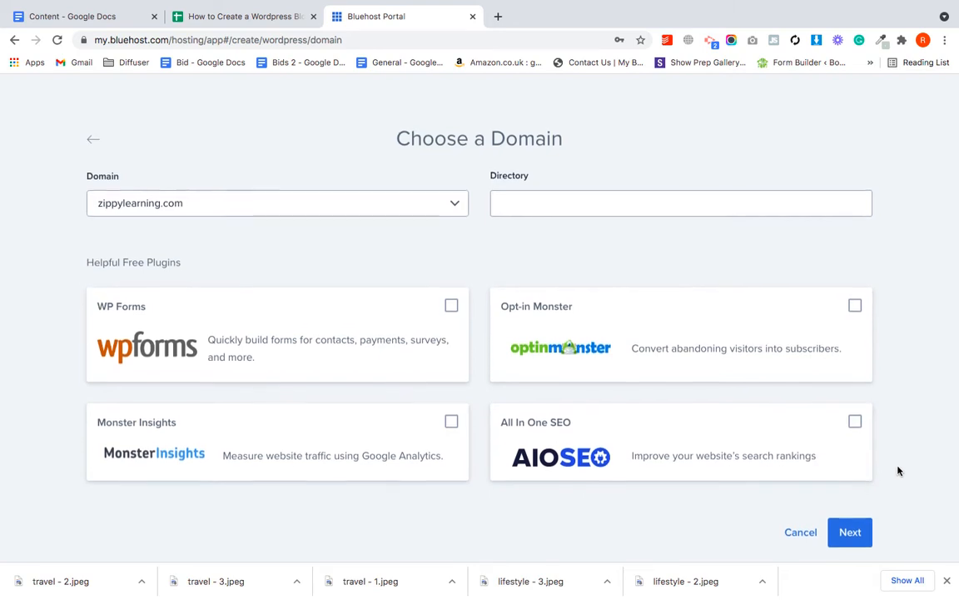
left_click(850, 534)
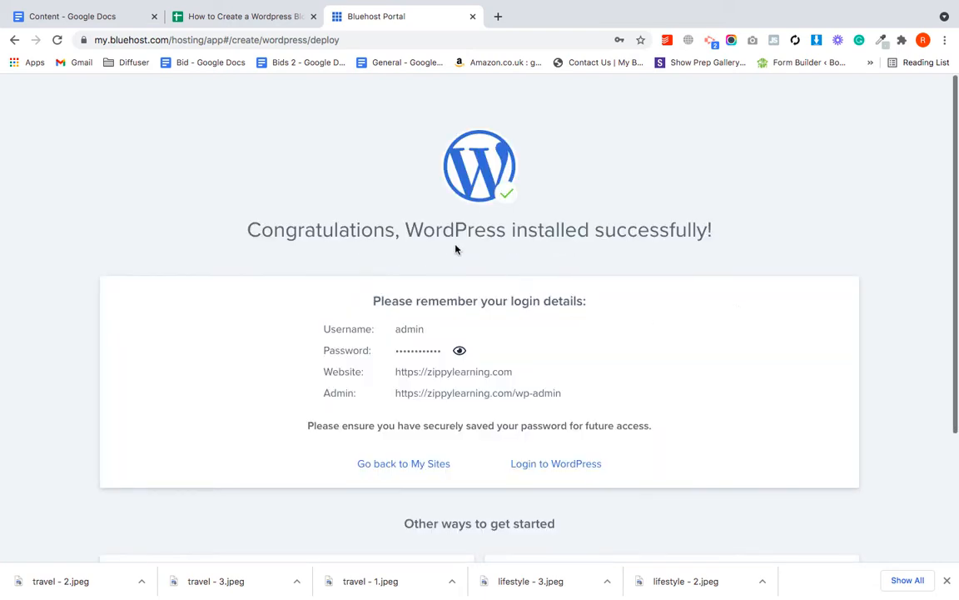
scroll(593, 338, "down", 1)
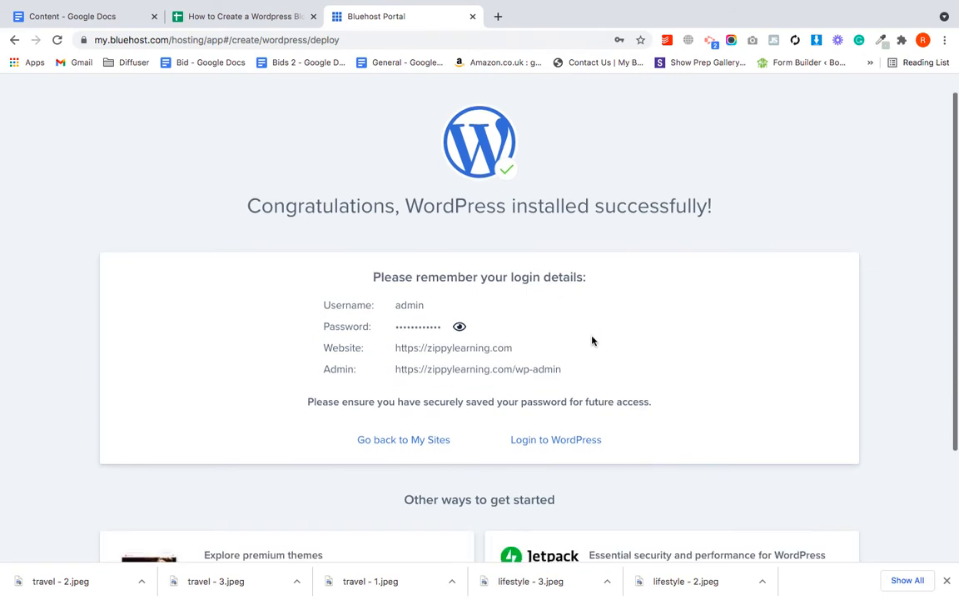
triple_click(459, 348)
right_click(459, 348)
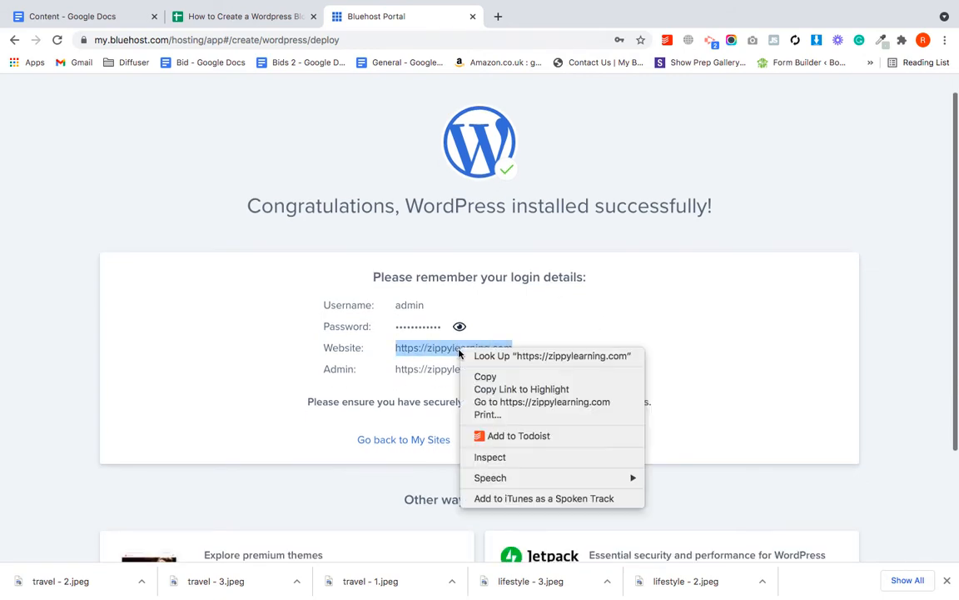
left_click(513, 402)
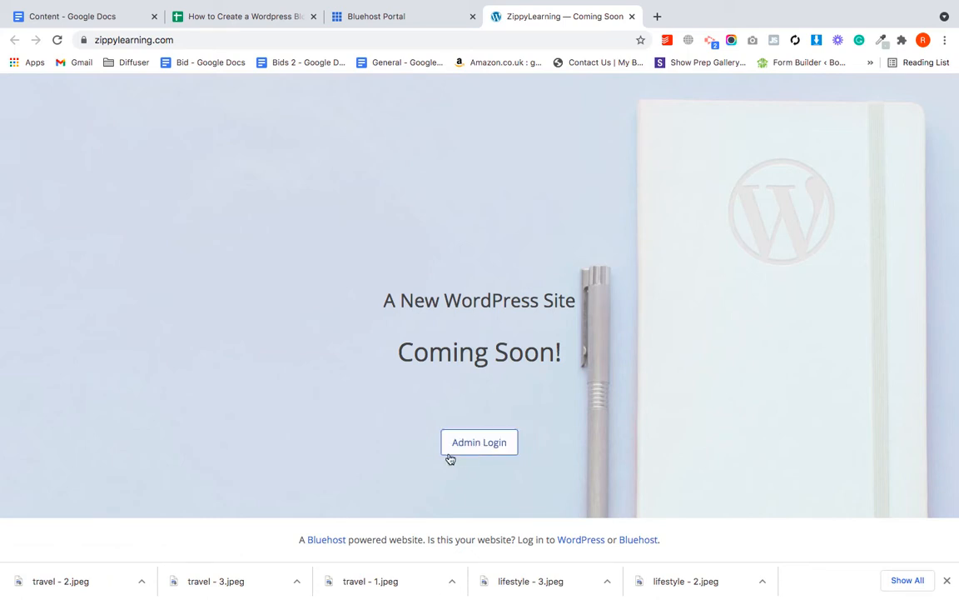
Open the site's WordPress admin login page by adding /wp-admin to the zippylearning.com address
left_click(254, 40)
left_click(289, 41)
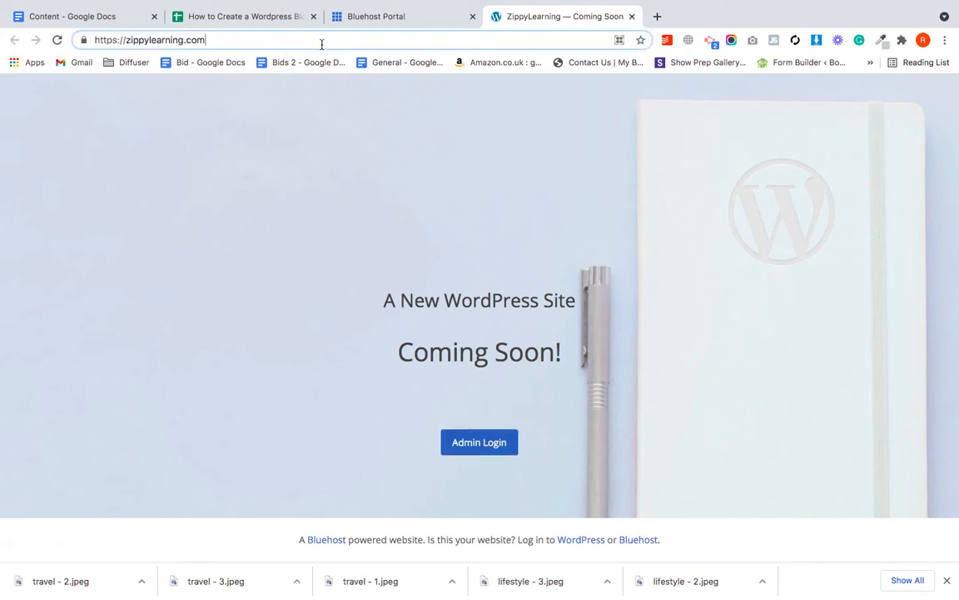
type("/w")
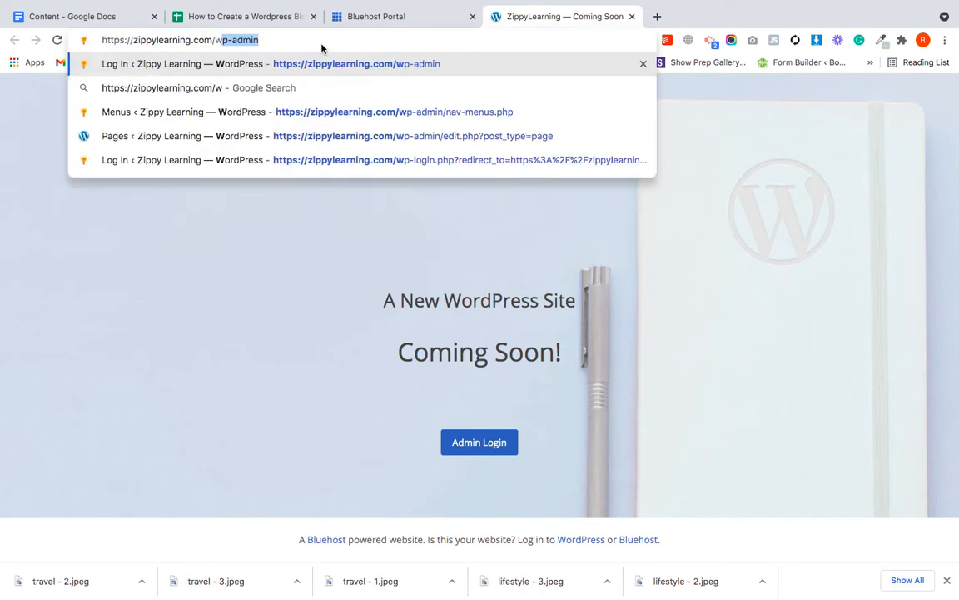
type("p-admin")
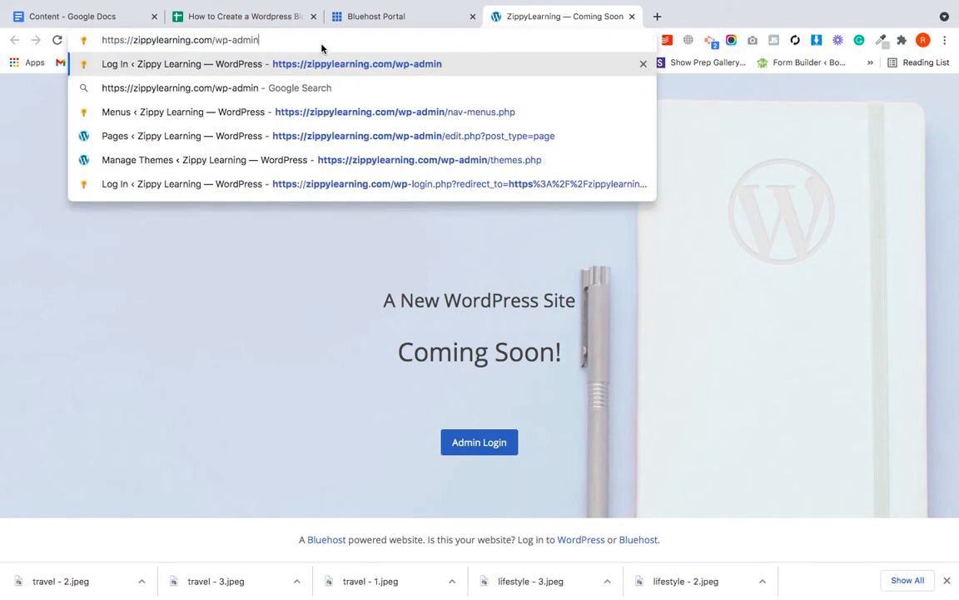
key("Return")
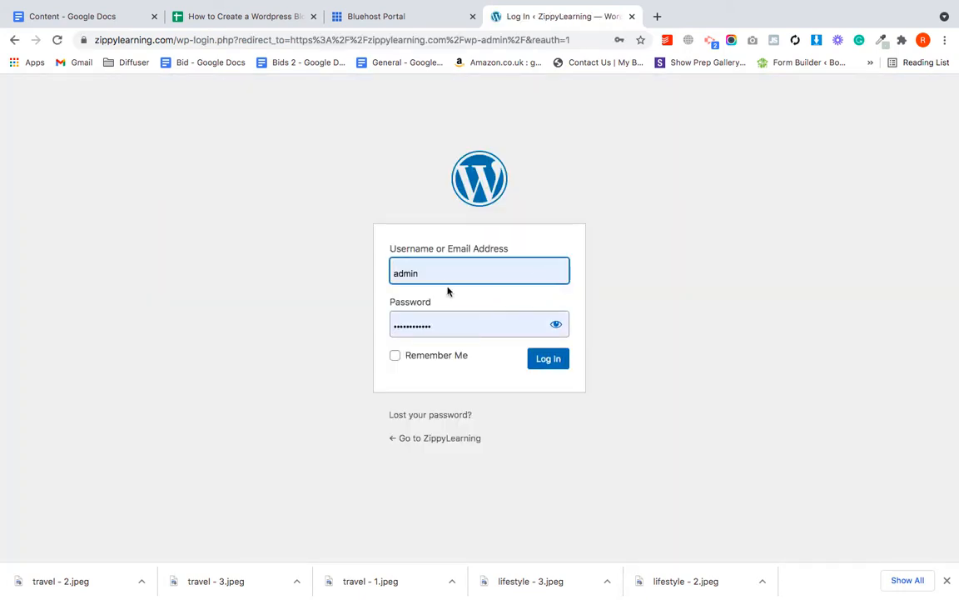
Log in to the ZippyLearning WordPress admin area with the username admin and the account password
left_click(445, 274)
left_click(700, 274)
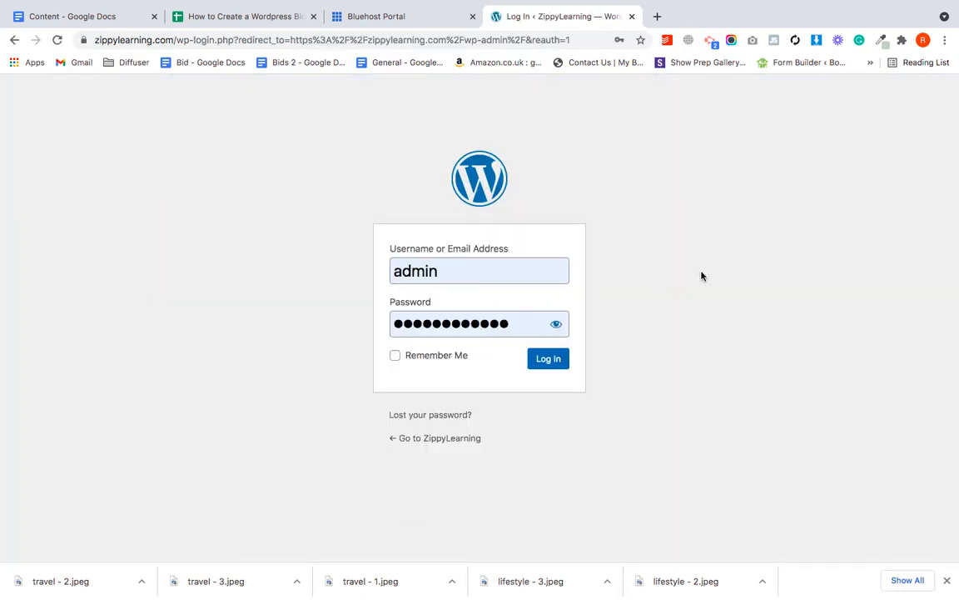
left_click(486, 326)
key("super+v")
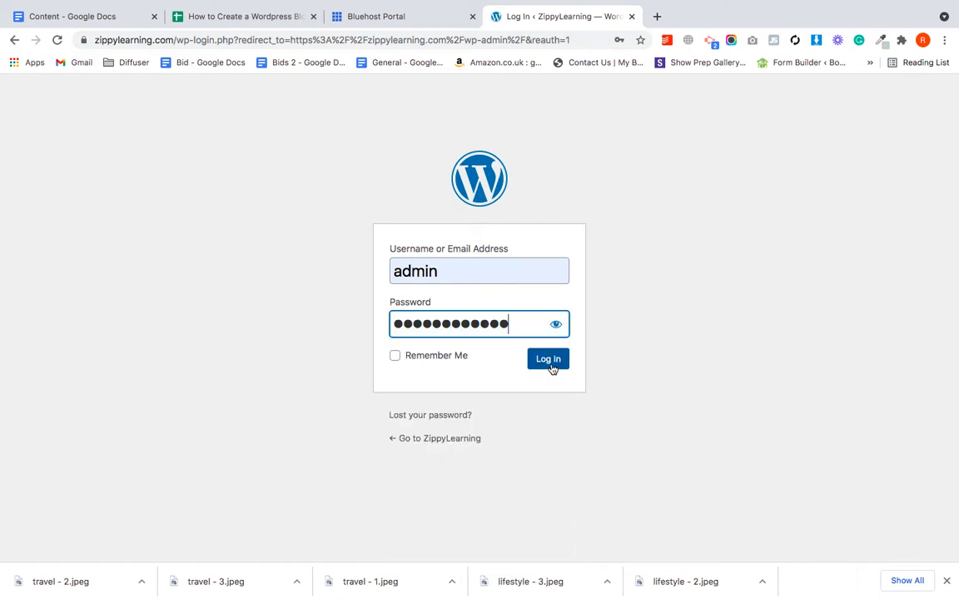
left_click(550, 366)
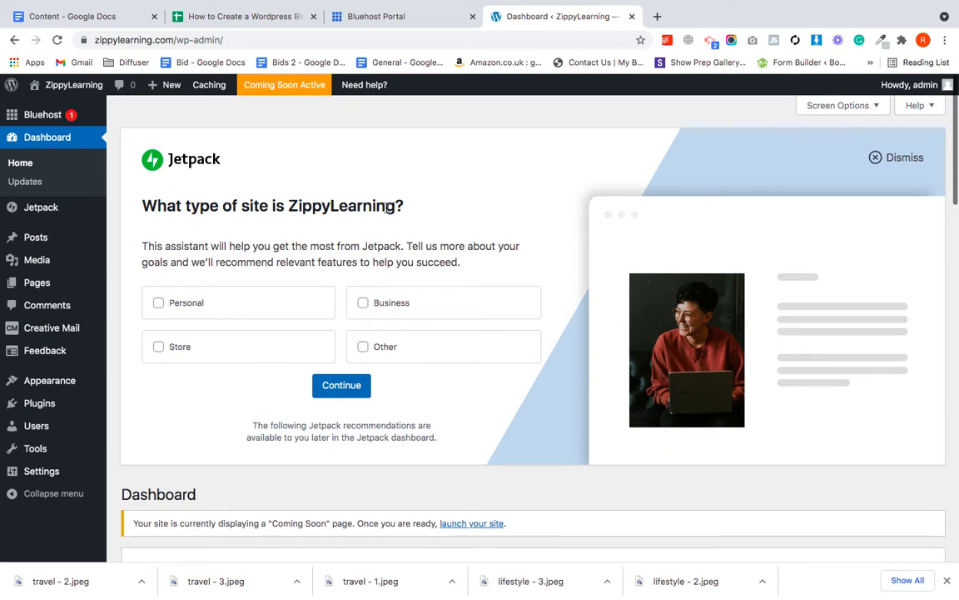
Review the installation login details in the Bluehost Portal and close that browser tab
left_click(383, 20)
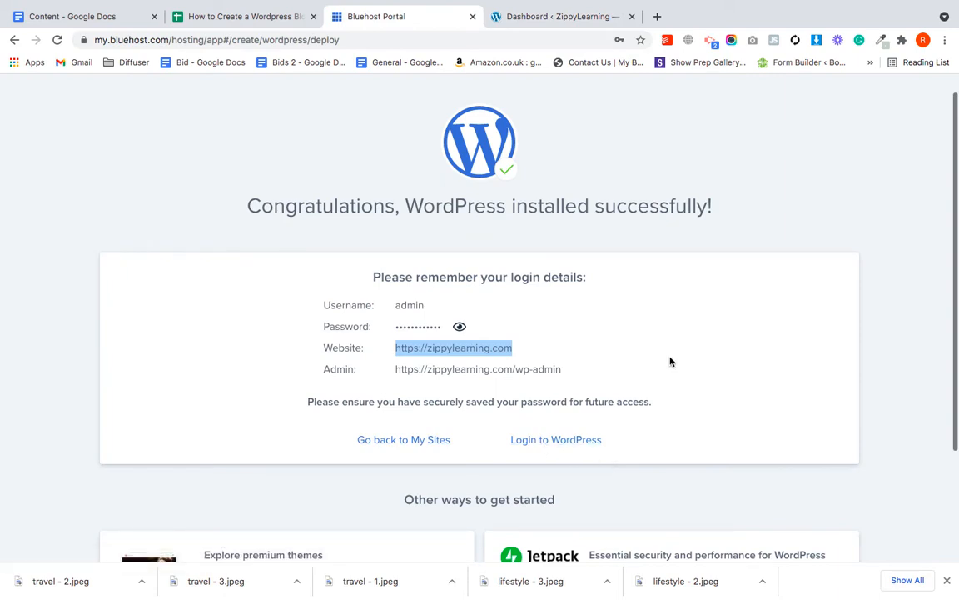
left_click(513, 20)
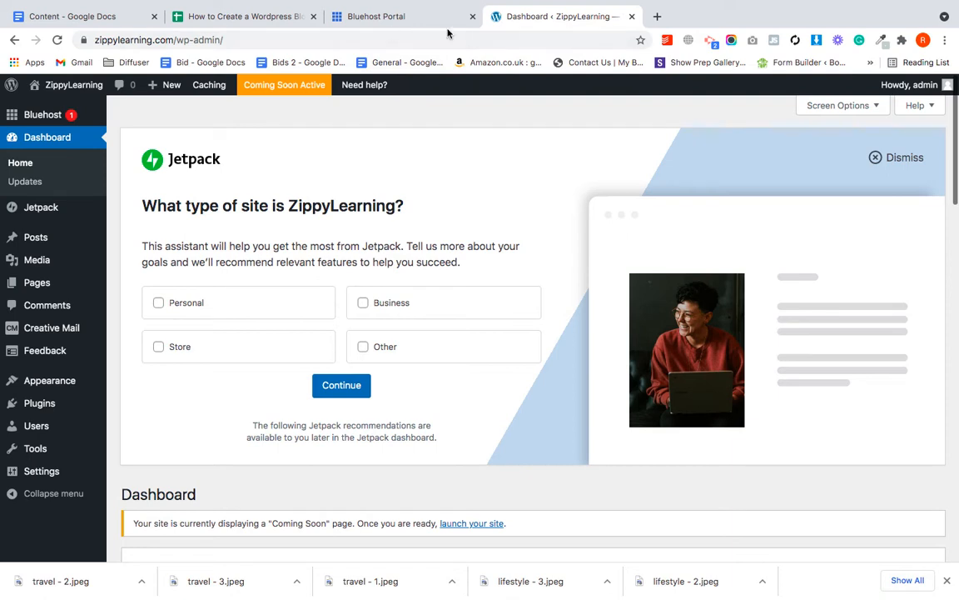
left_click(472, 17)
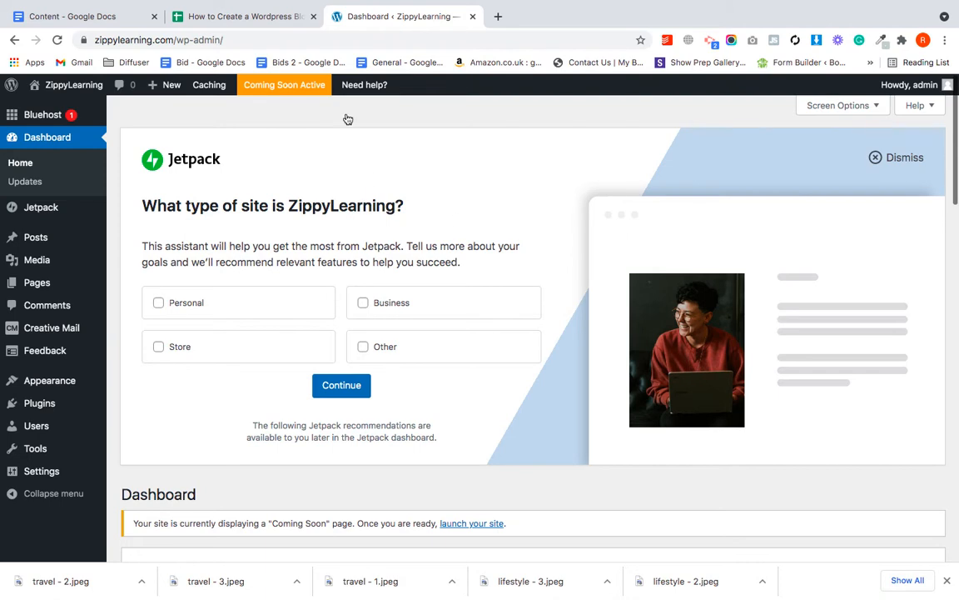
In the Google Sheets checklist, tick off Install Wordpress & Setup and select the theme name GuCherry Blog in cell B3
left_click(245, 20)
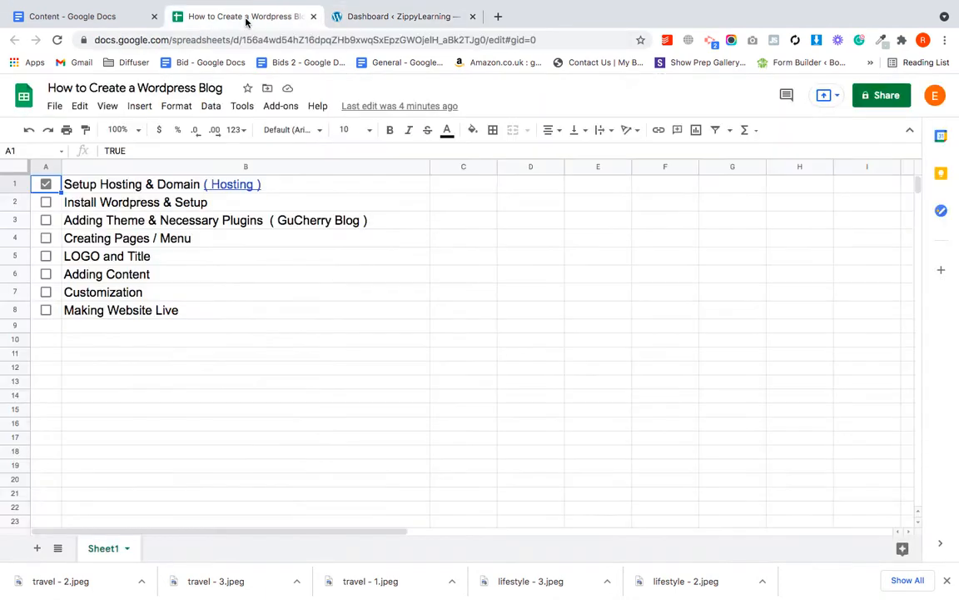
left_click(46, 204)
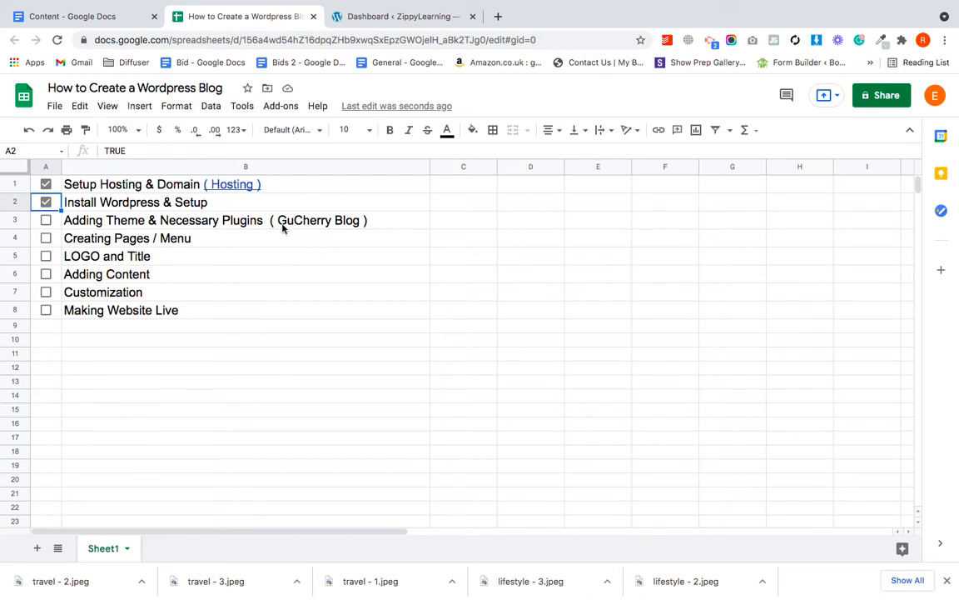
left_click(283, 220)
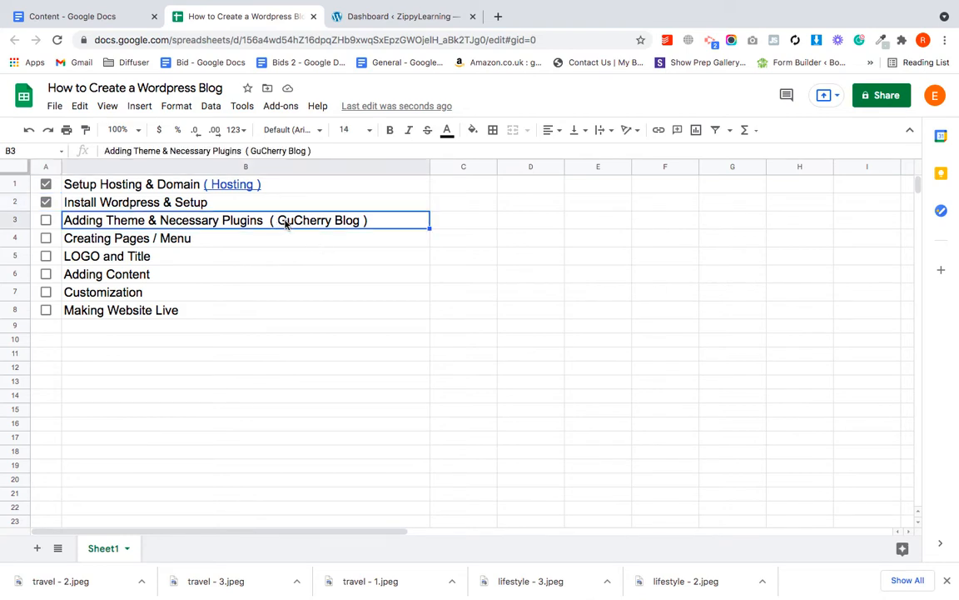
double_click(284, 220)
left_click_drag(281, 219, 364, 219)
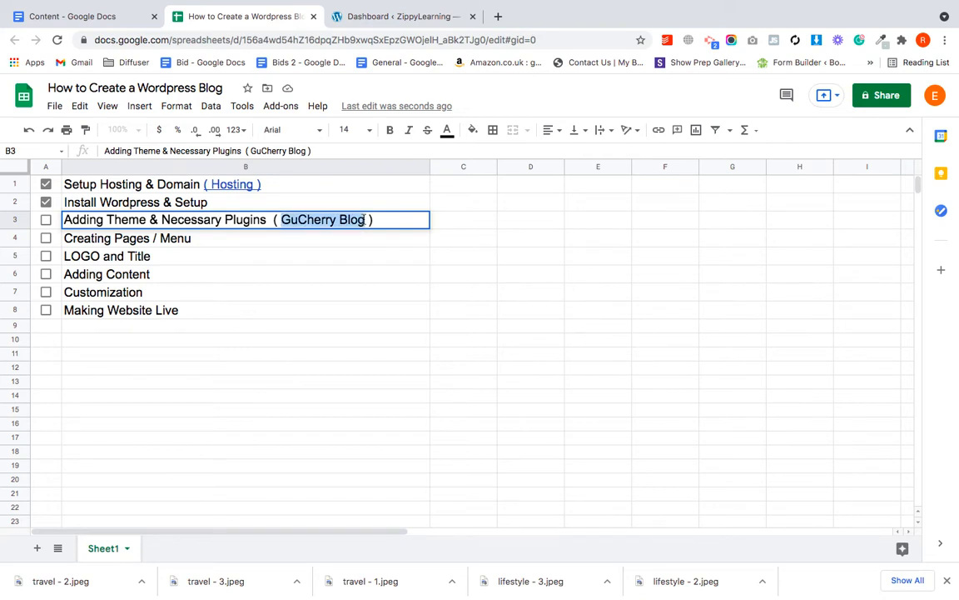
Return to the ZippyLearning WordPress admin and open the WordPress.org theme catalogue
left_click(410, 16)
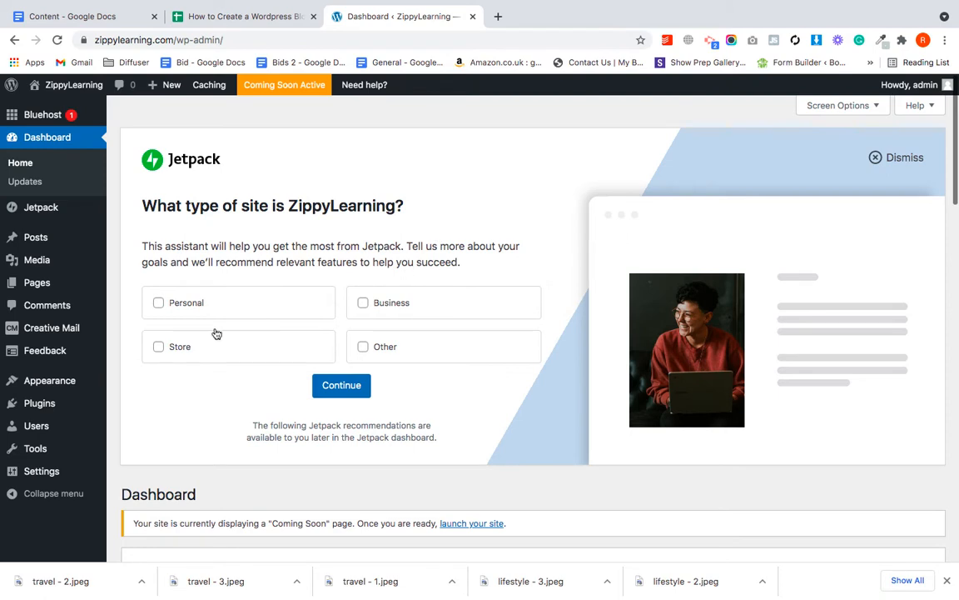
mouse_move(68, 390)
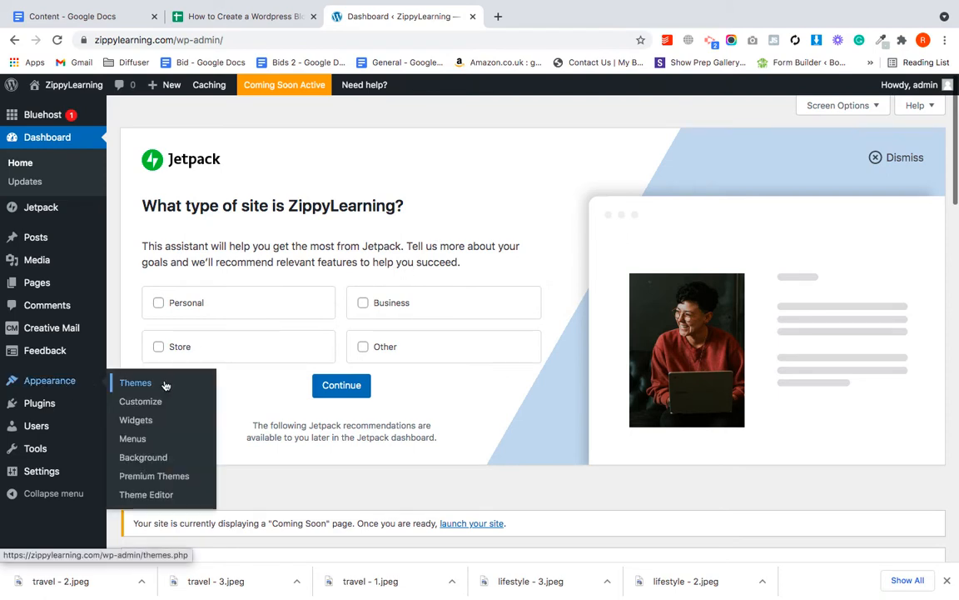
left_click(135, 382)
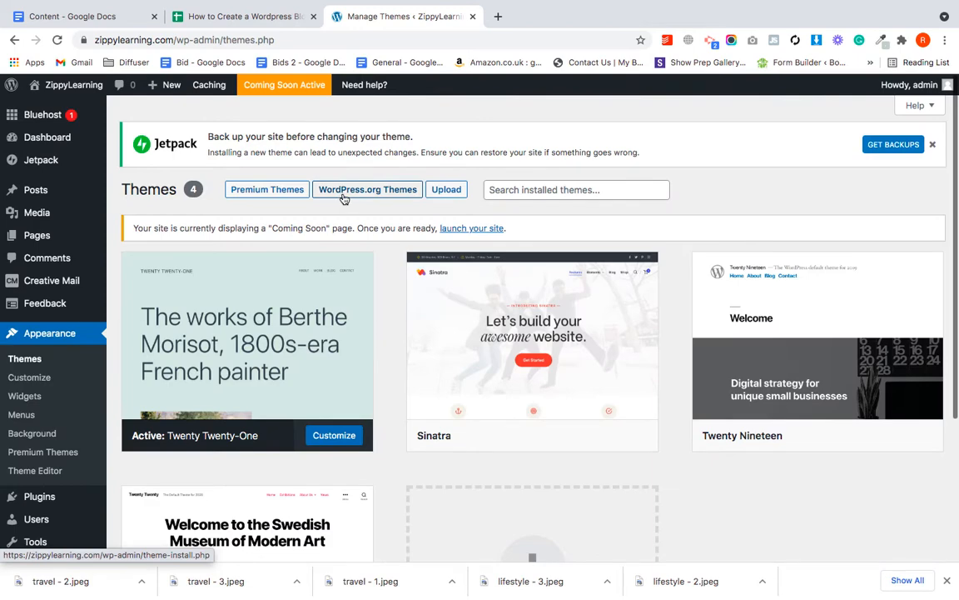
left_click(344, 198)
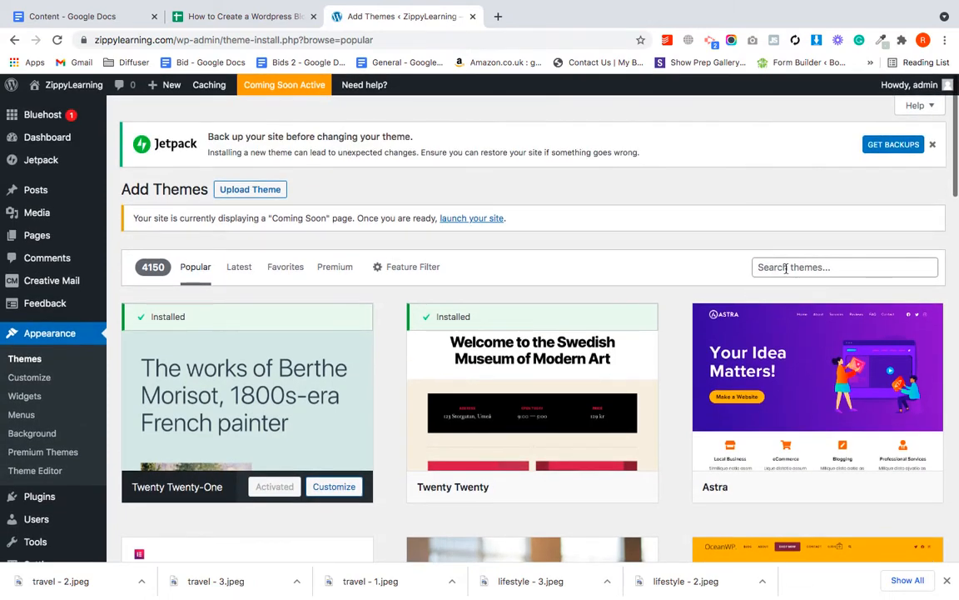
Search the theme catalogue for the checklist's GuCherry Blog theme, install it and activate it
left_click(210, 16)
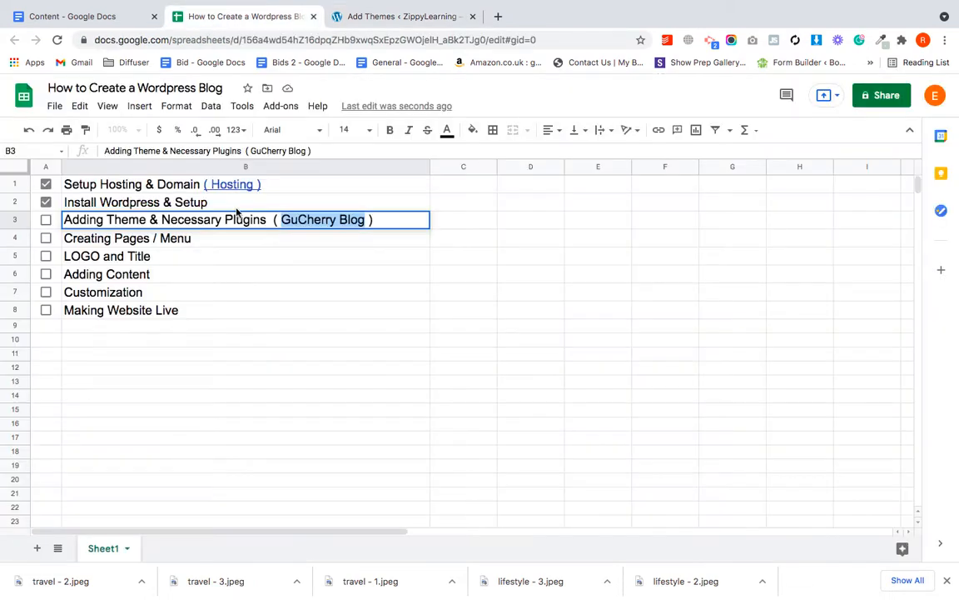
left_click(406, 17)
left_click(819, 265)
type("GuCherry Blog")
scroll(631, 374, "down", 1)
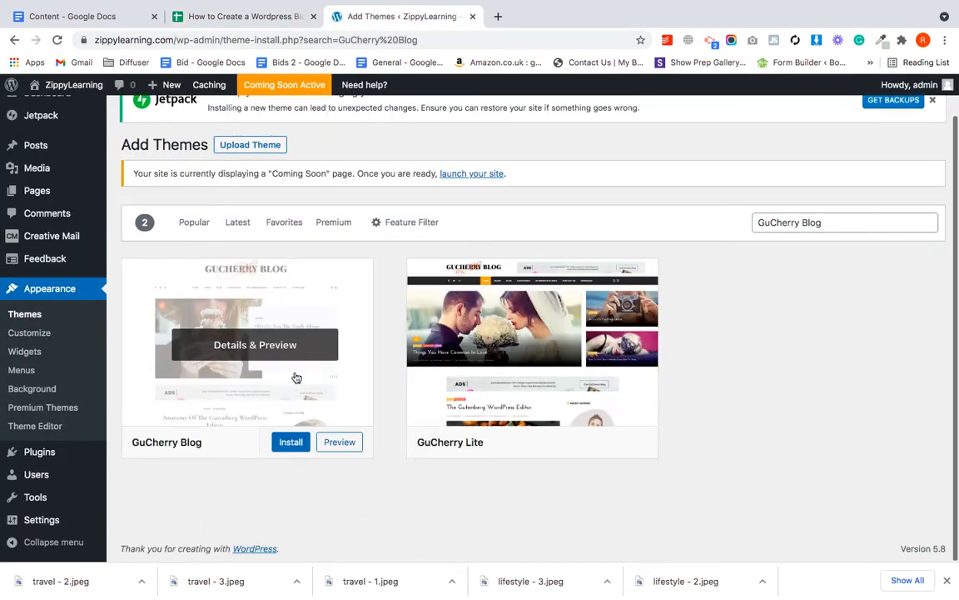
left_click(286, 444)
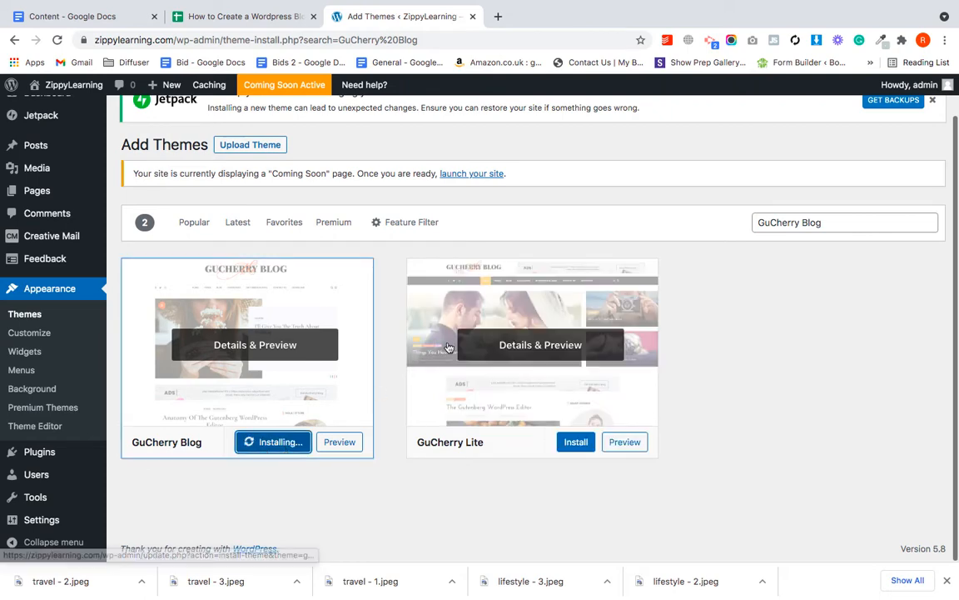
left_click(265, 441)
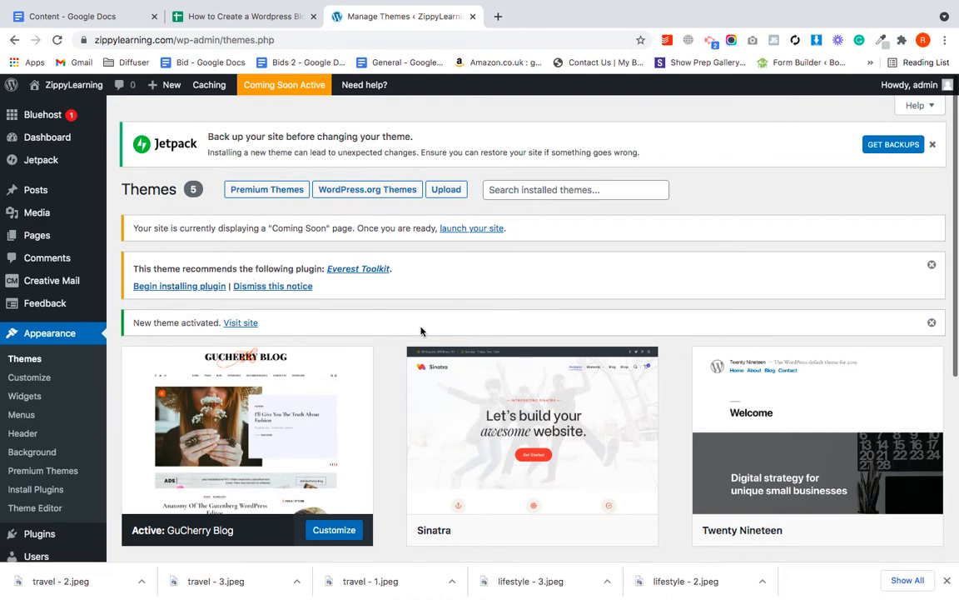
Open the installed plugins list and bulk-deactivate all plugins
scroll(421, 331, "down", 2)
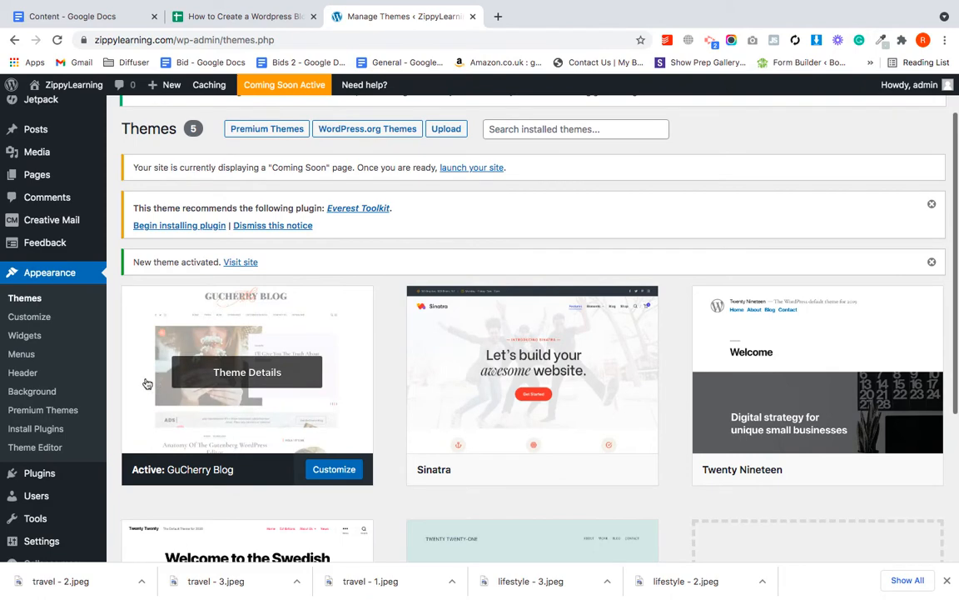
left_click(60, 483)
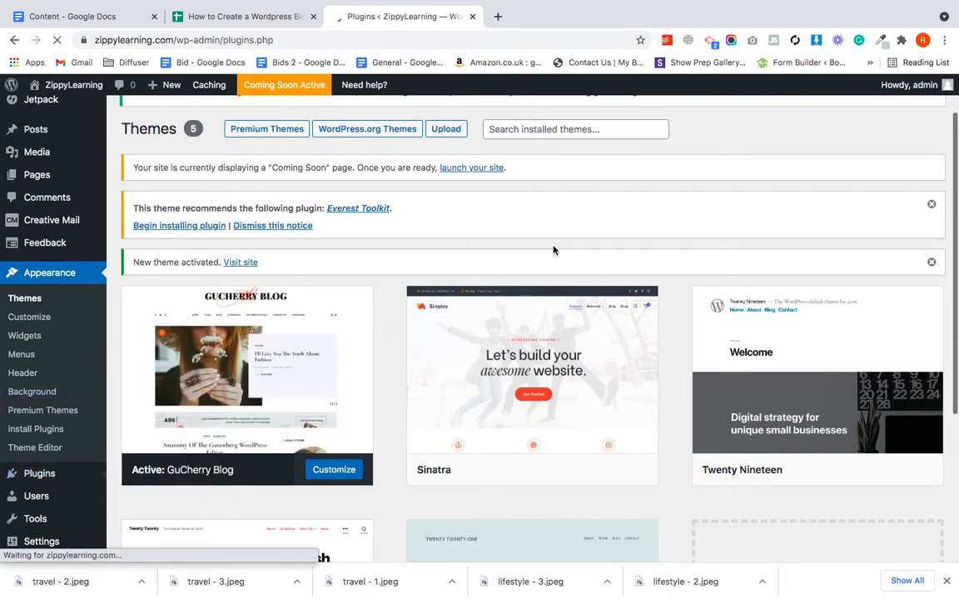
scroll(595, 304, "down", 10)
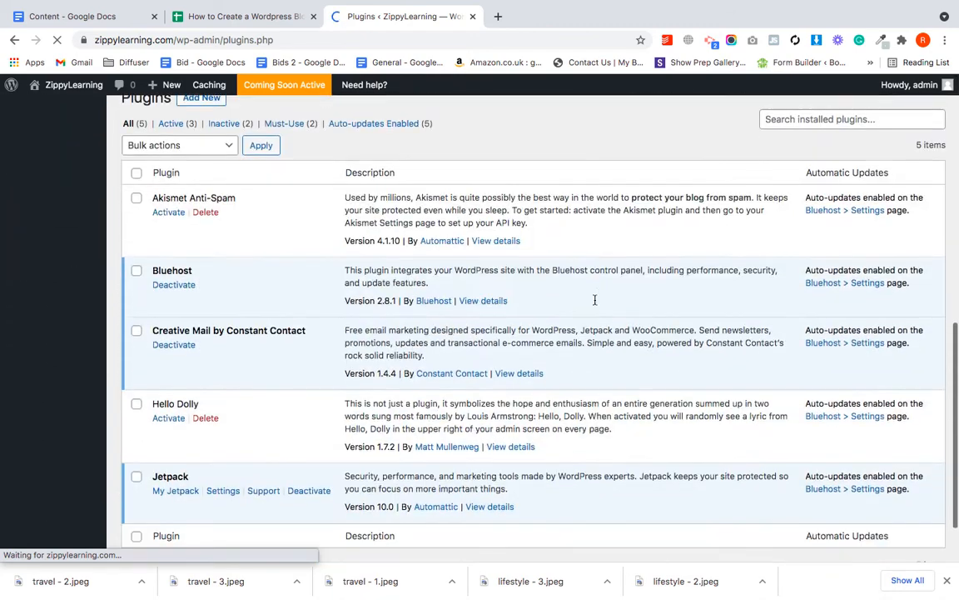
scroll(210, 423, "down", 3)
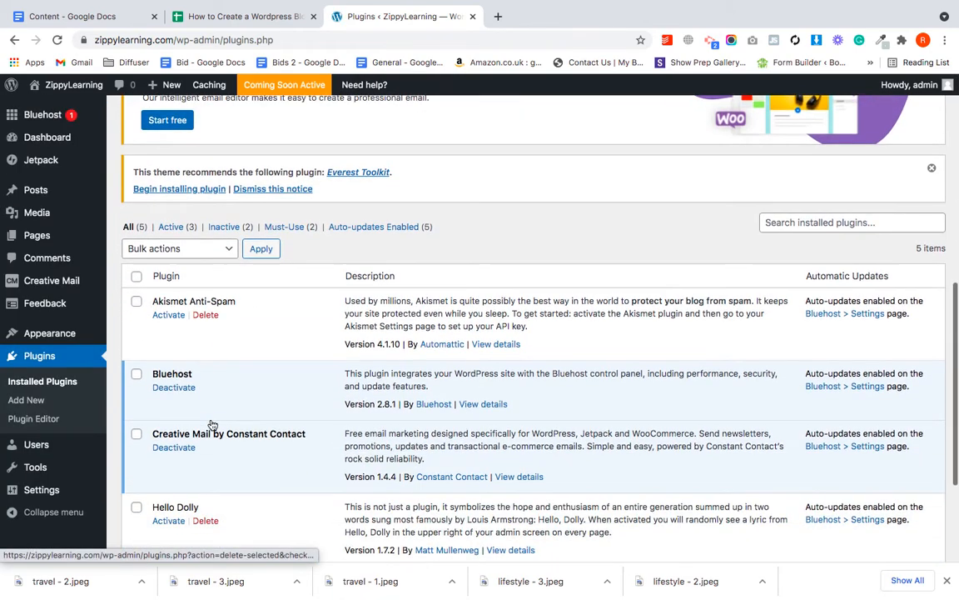
left_click(136, 277)
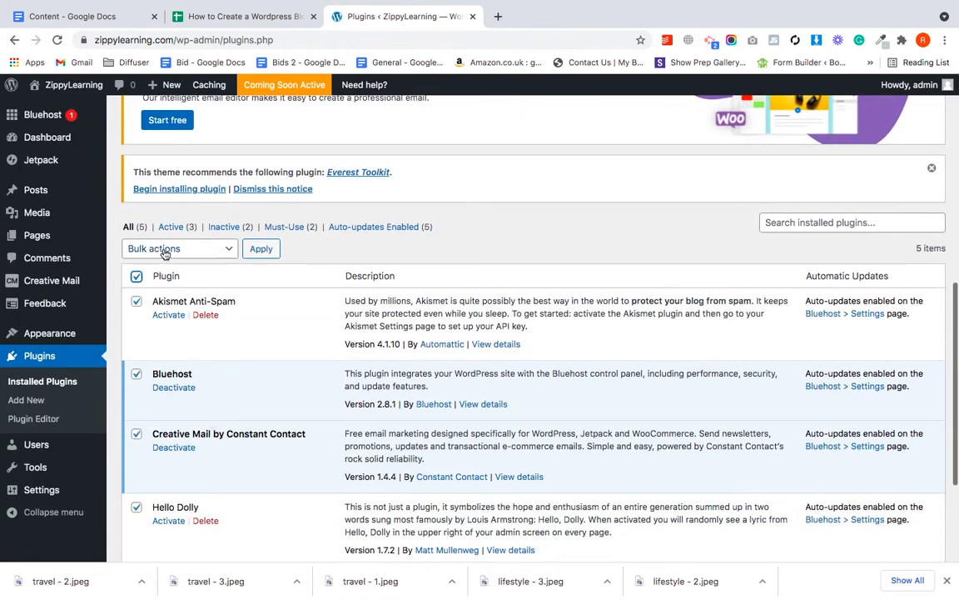
left_click(167, 248)
left_click(169, 281)
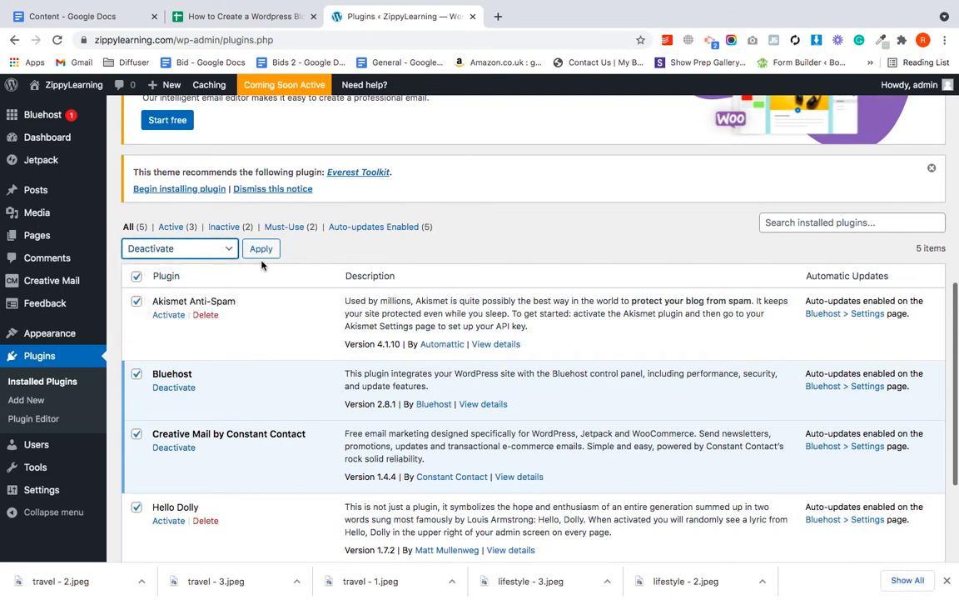
left_click(261, 249)
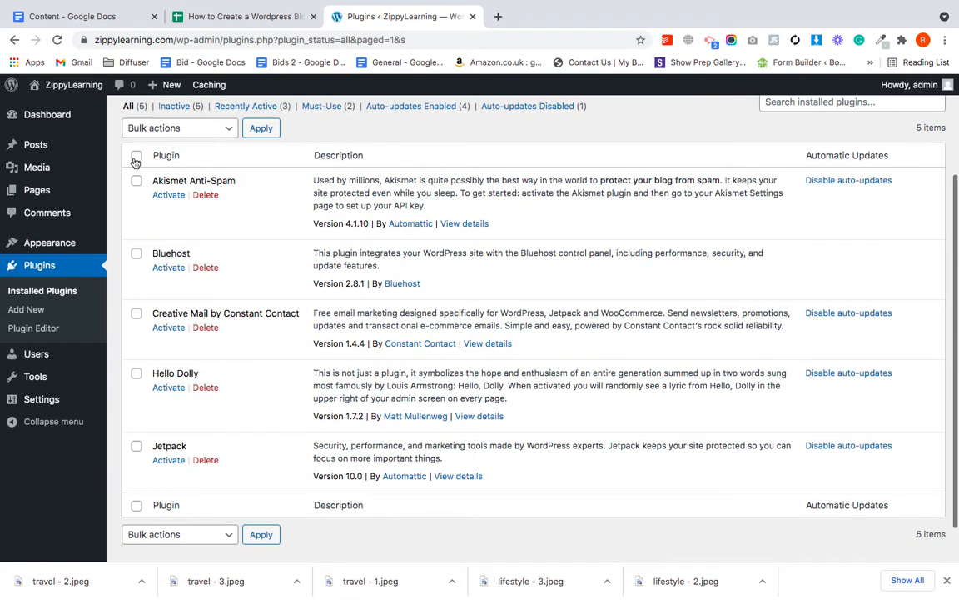
Bulk-delete all the installed plugins, including Akismet Anti-Spam, Bluehost, Creative Mail, Hello Dolly and Jetpack
left_click(135, 157)
left_click(188, 129)
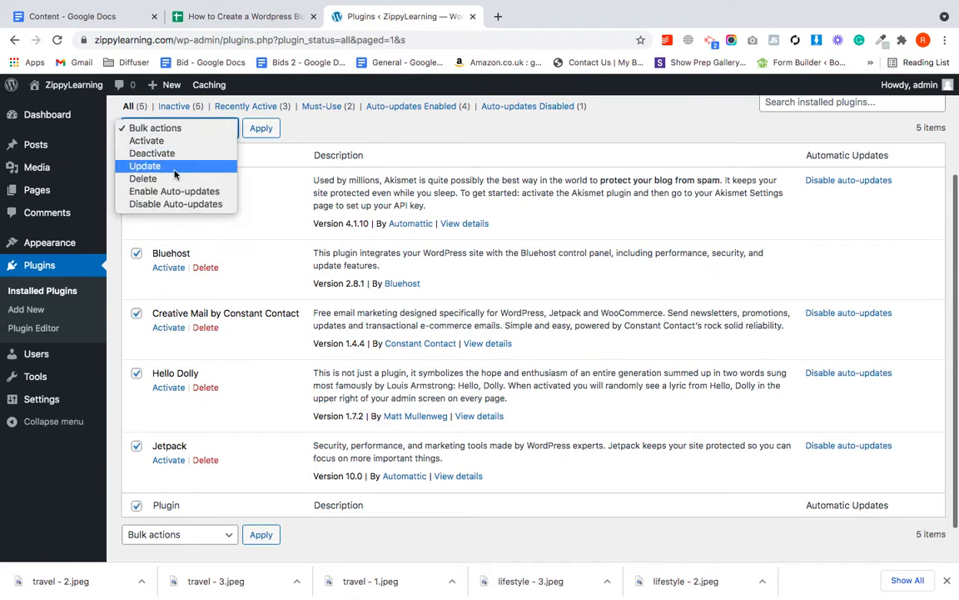
left_click(173, 179)
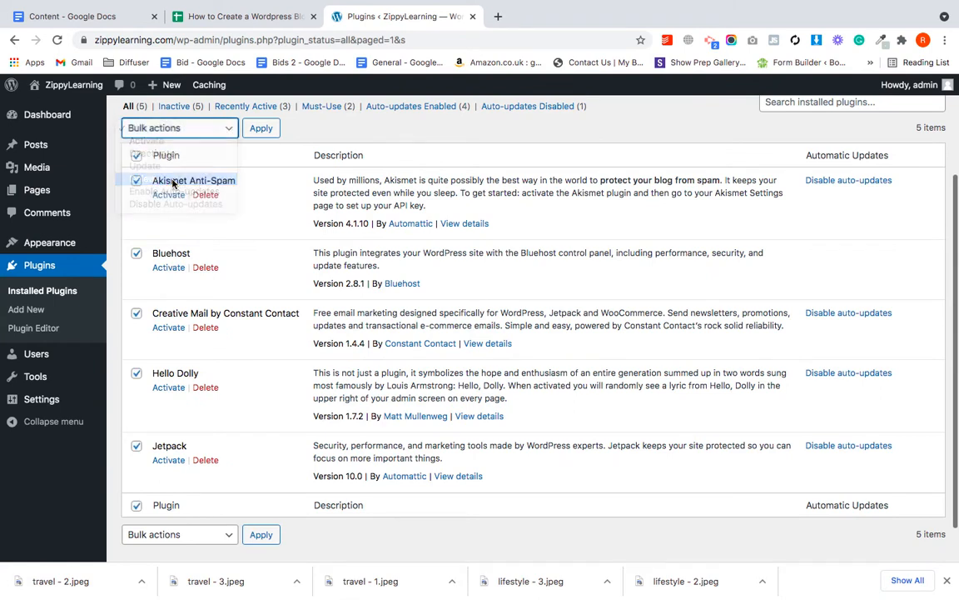
left_click(258, 131)
left_click(605, 128)
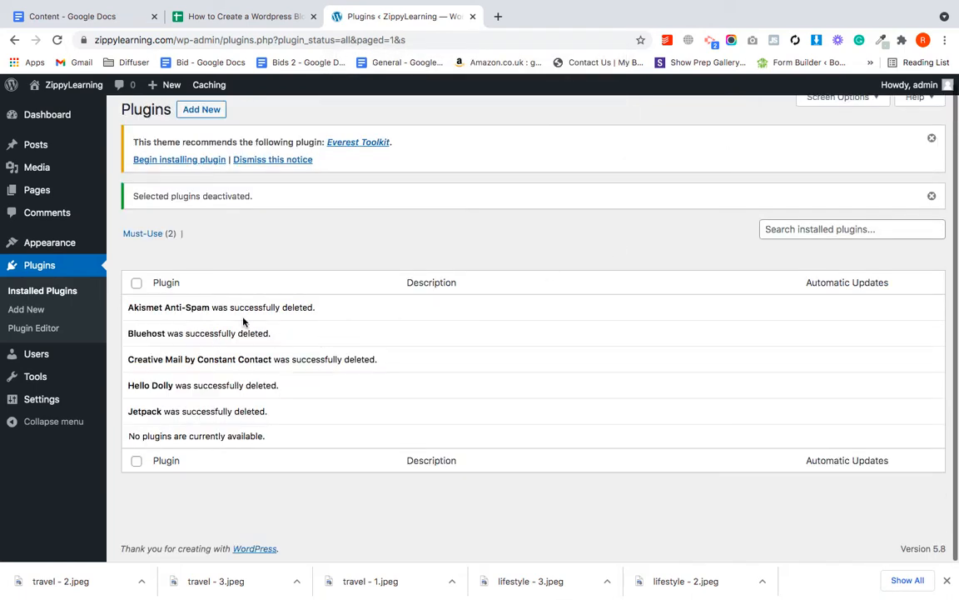
Install and activate the theme's recommended Everest Toolkit plugin
left_click(177, 161)
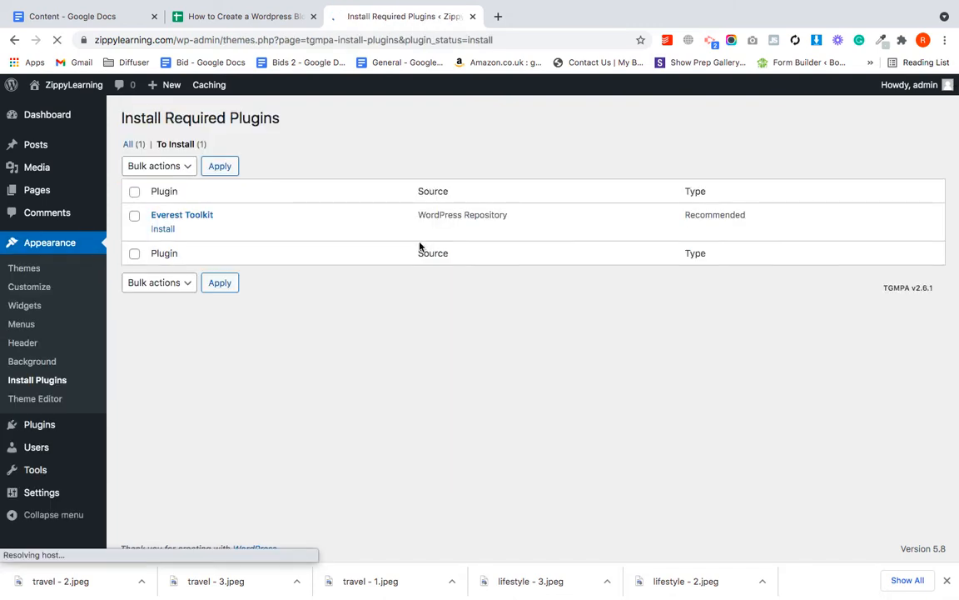
left_click(164, 231)
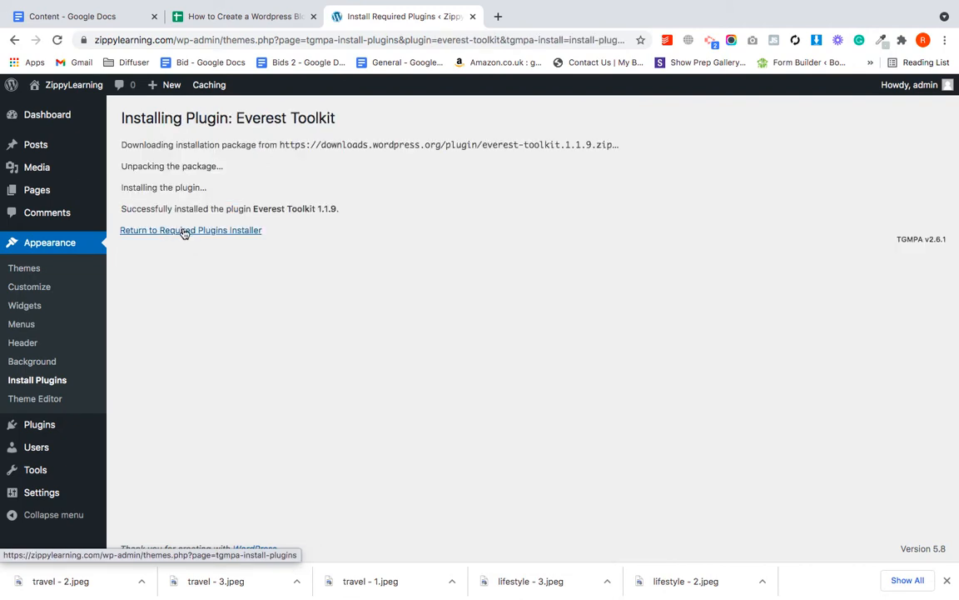
left_click(208, 230)
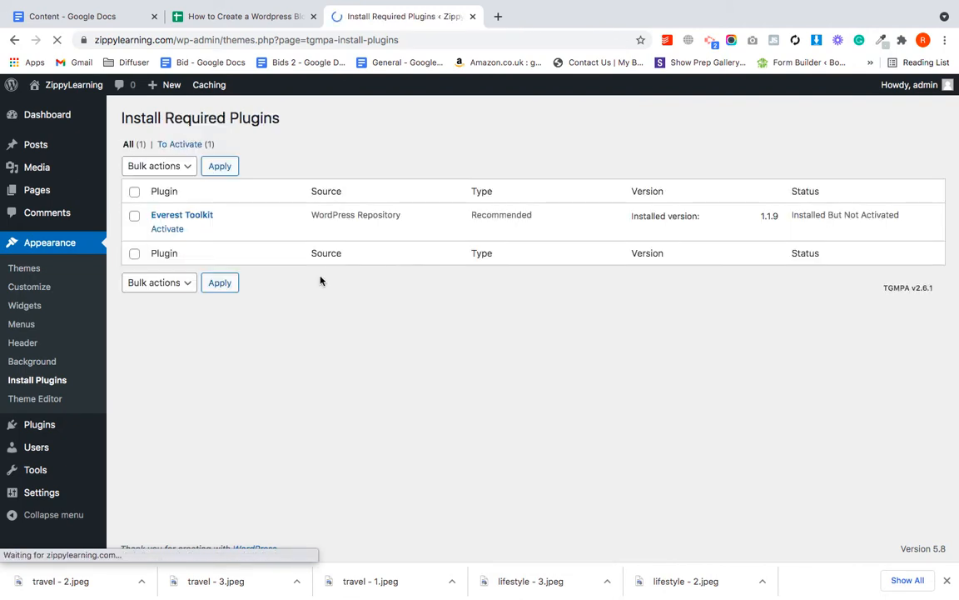
left_click(164, 229)
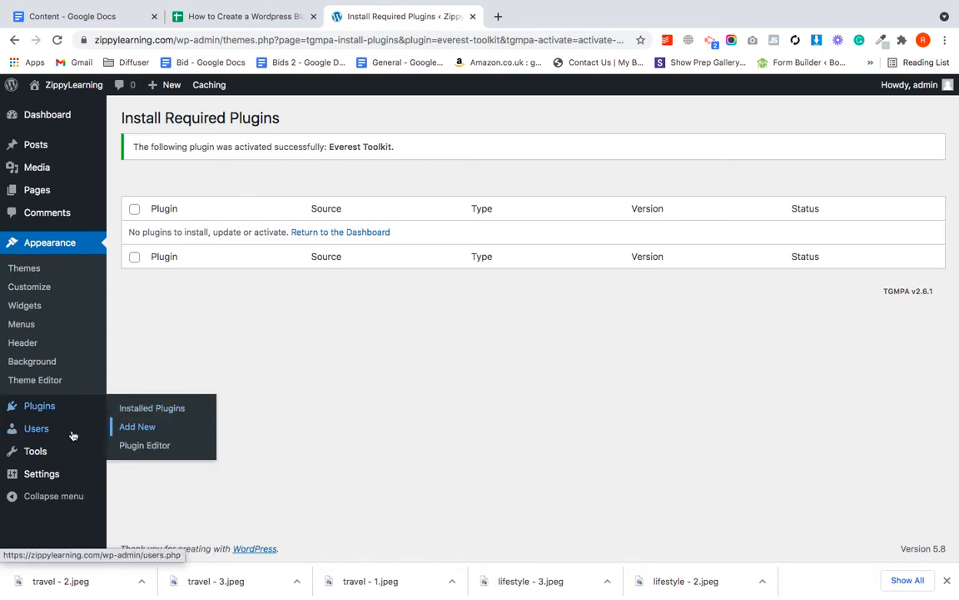
Search the plugin catalogue for "contact form 7", then install and activate the Contact Form 7 plugin
left_click(127, 427)
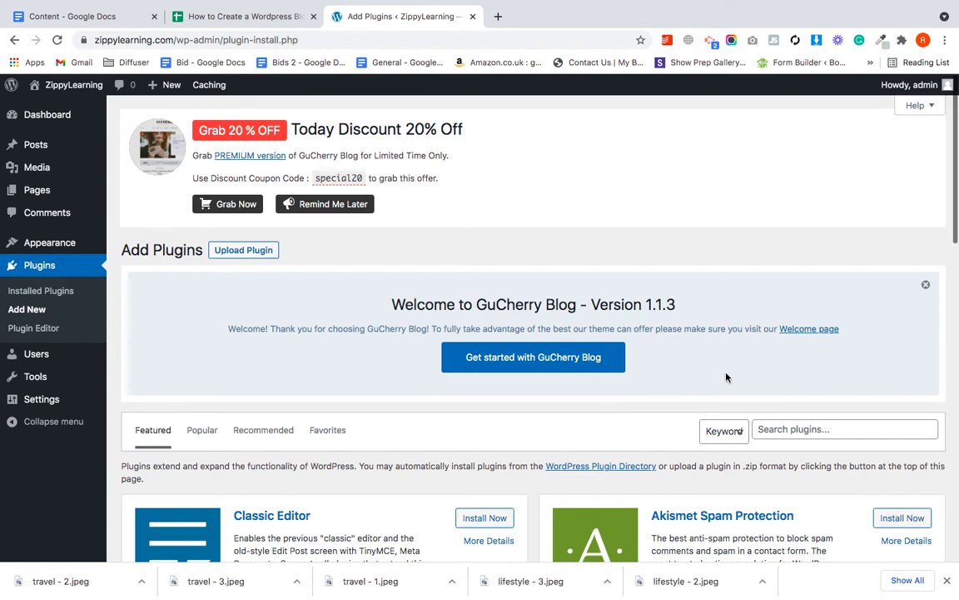
scroll(725, 377, "down", 2)
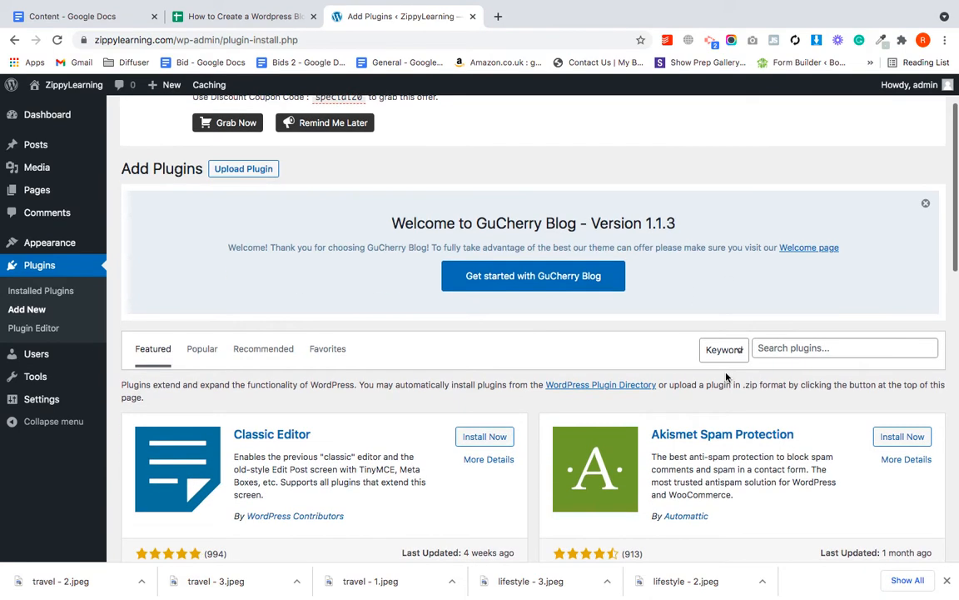
left_click(803, 347)
type("contact form 7")
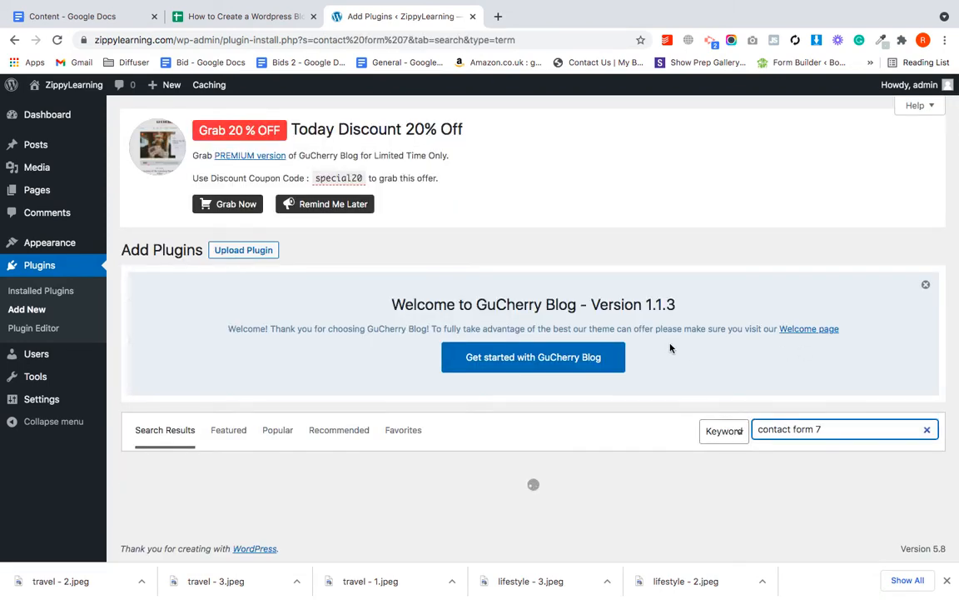
scroll(311, 337, "down", 5)
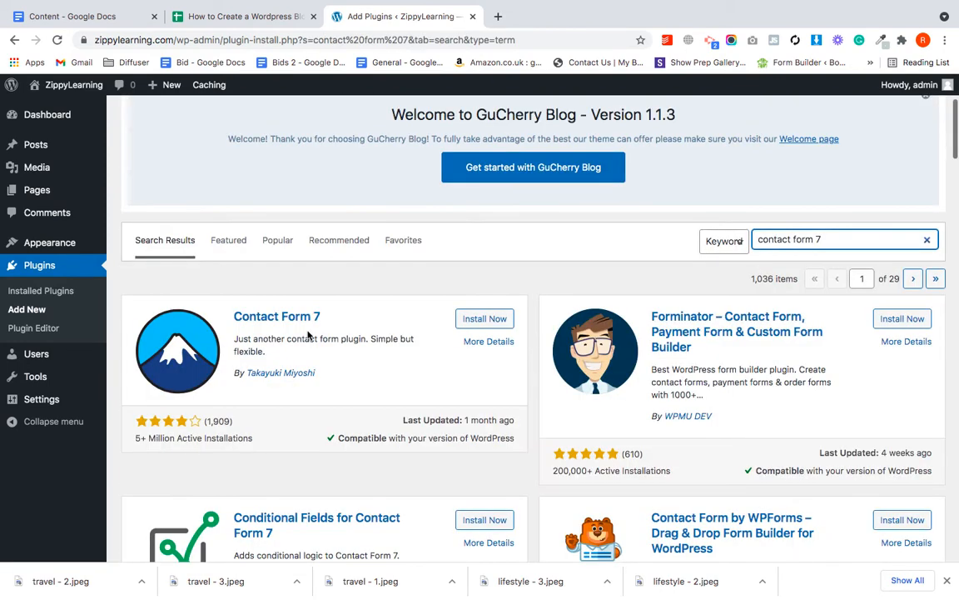
left_click(485, 322)
left_click(487, 319)
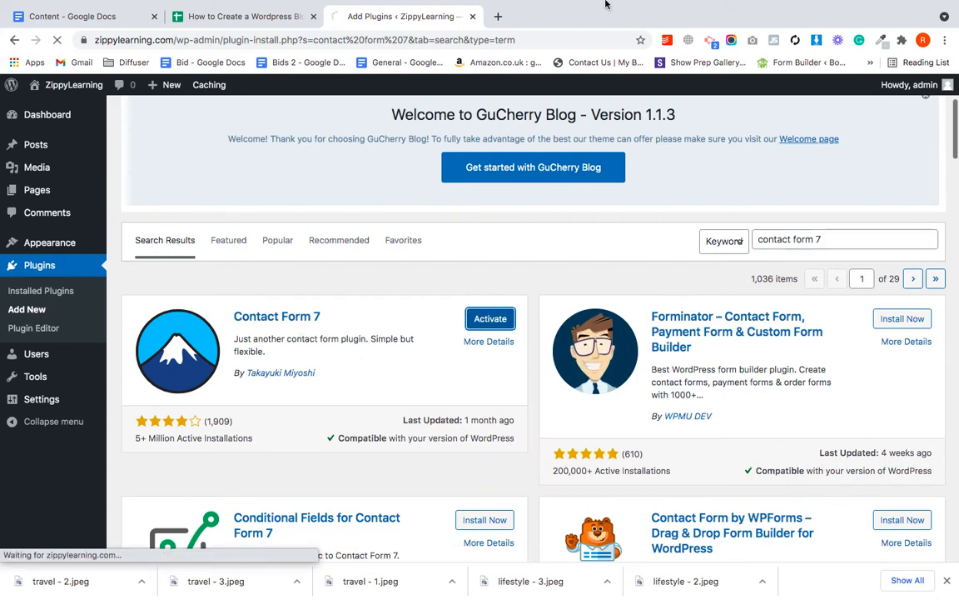
scroll(542, 397, "down", 4)
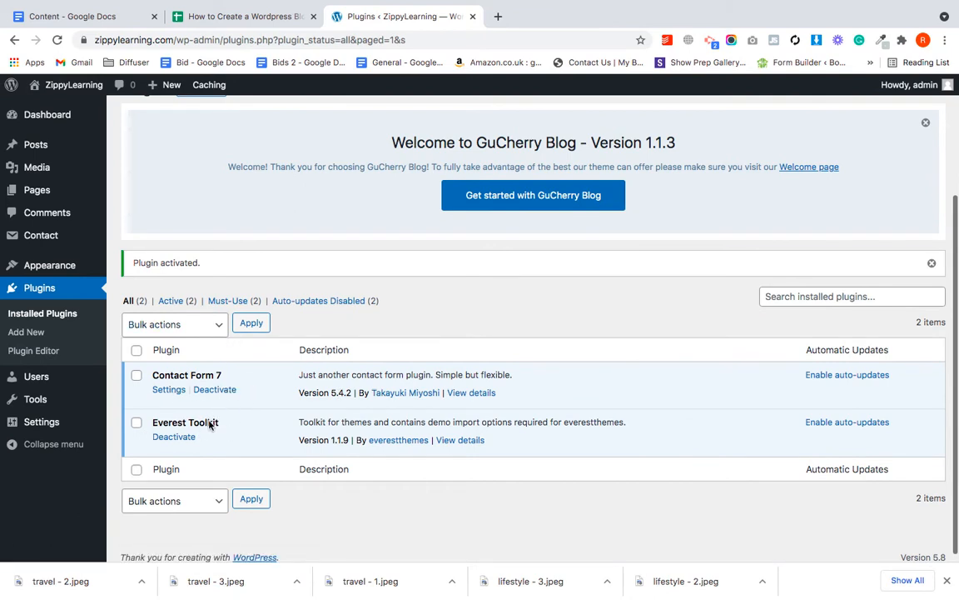
scroll(348, 337, "up", 2)
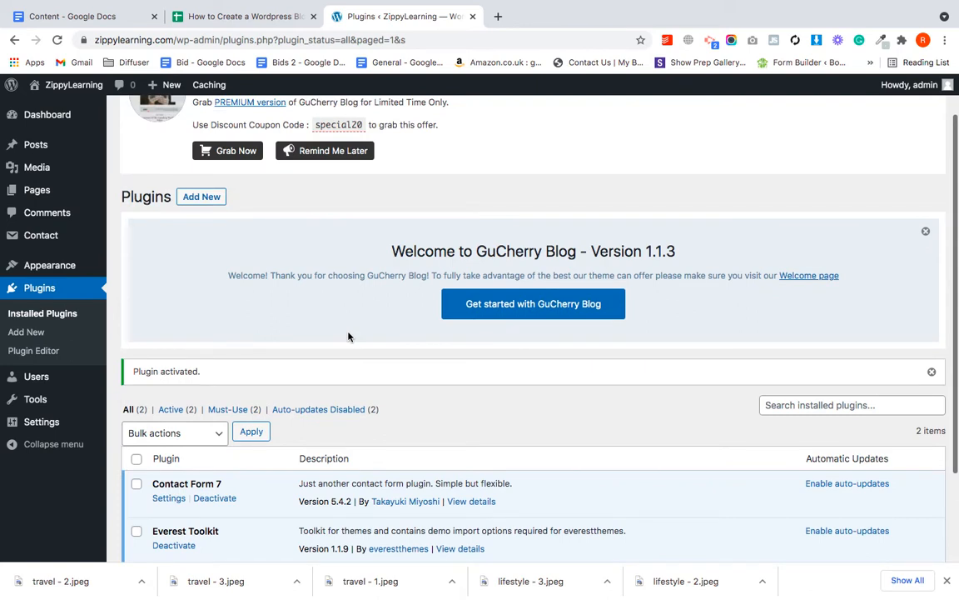
Tick off "Adding Theme & Necessary Plugins" in the Google Sheets checklist and return to the WordPress admin
left_click(234, 18)
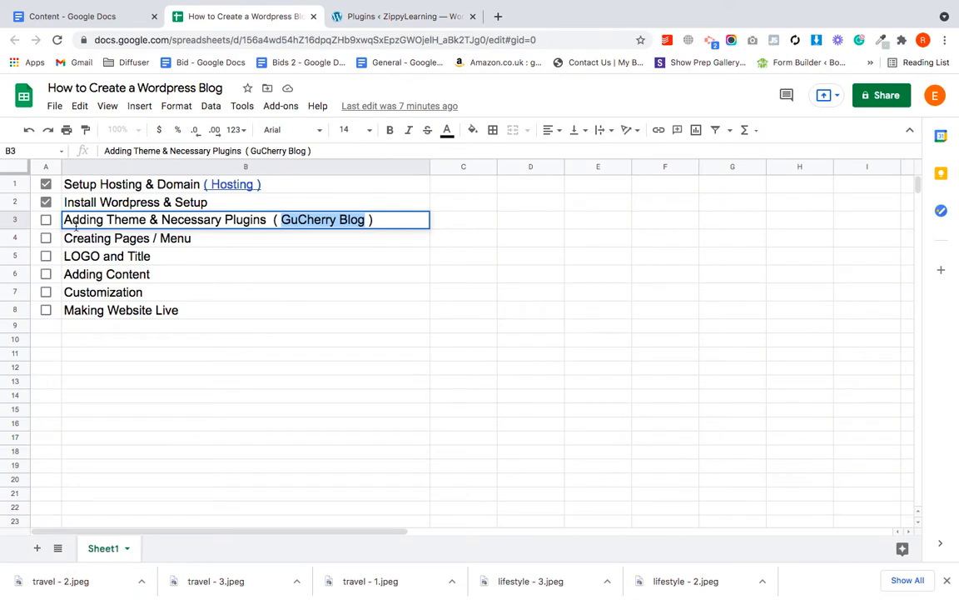
left_click(46, 220)
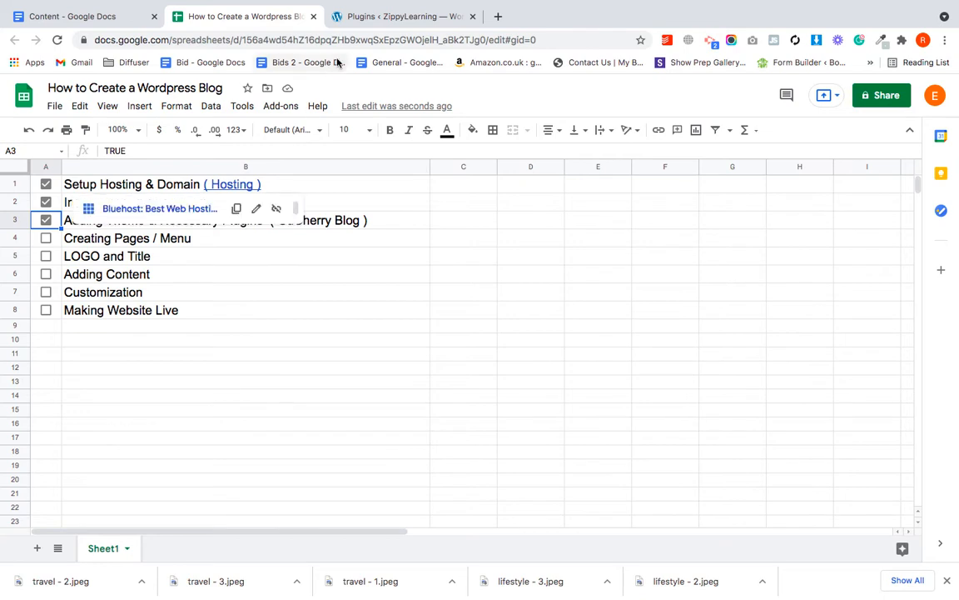
left_click(371, 17)
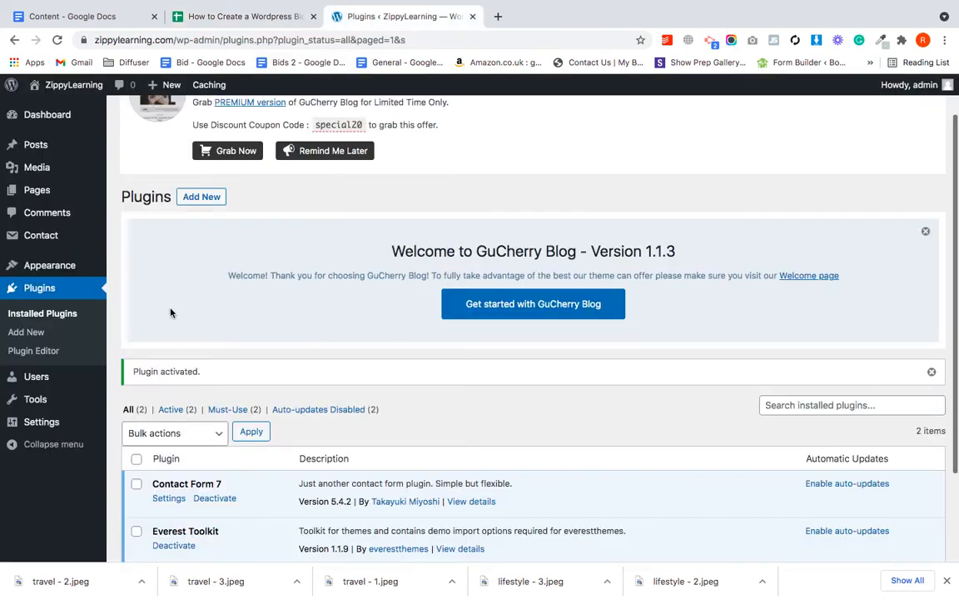
Bulk-move the existing Privacy Policy and Sample Page pages to the trash
mouse_move(41, 190)
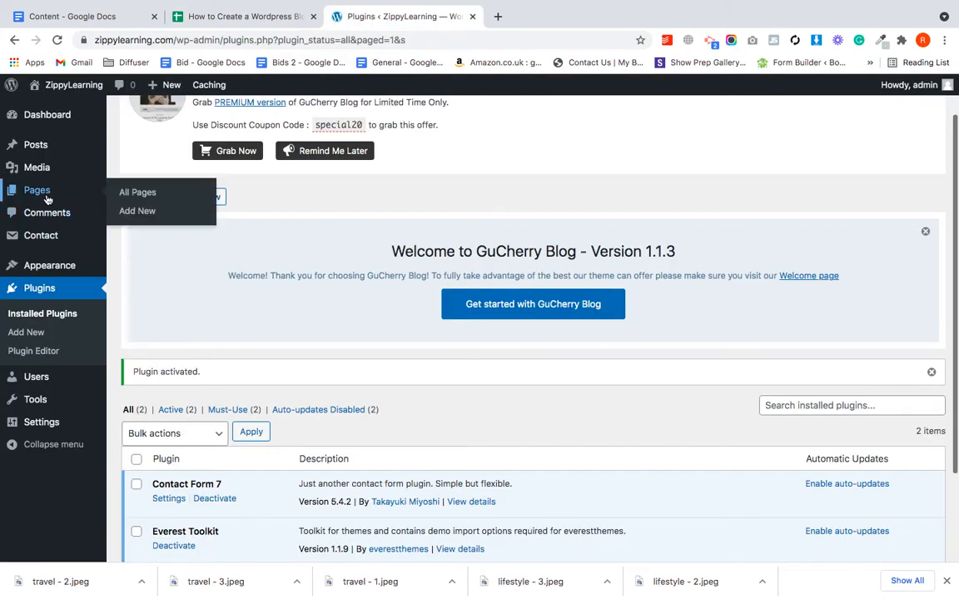
left_click(138, 193)
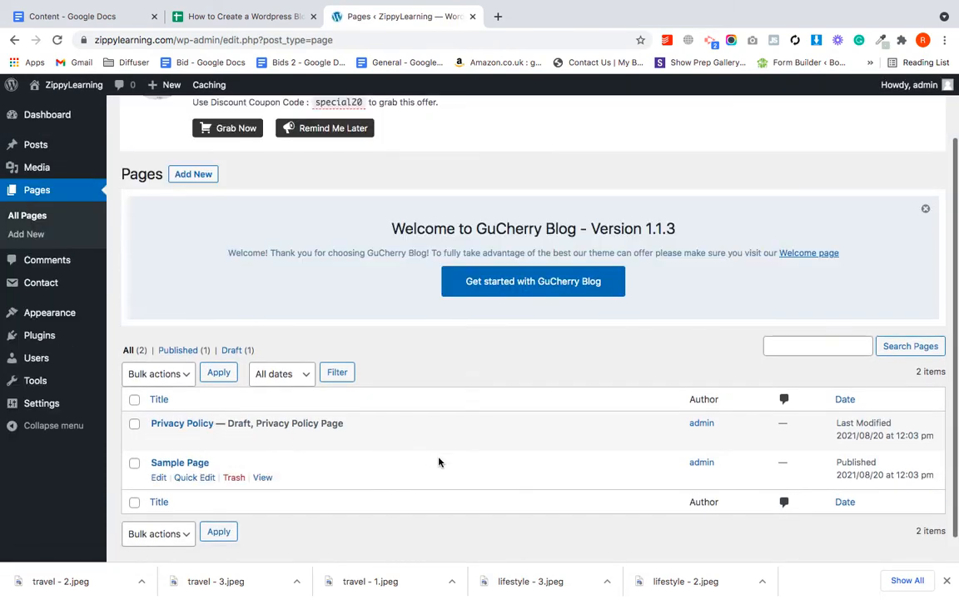
scroll(439, 461, "down", 2)
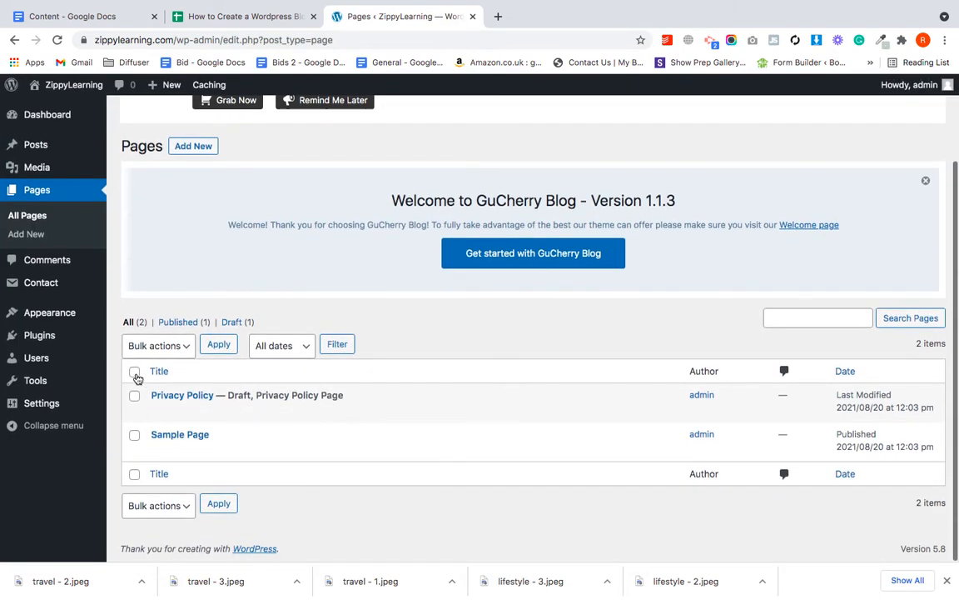
left_click(135, 373)
left_click(154, 347)
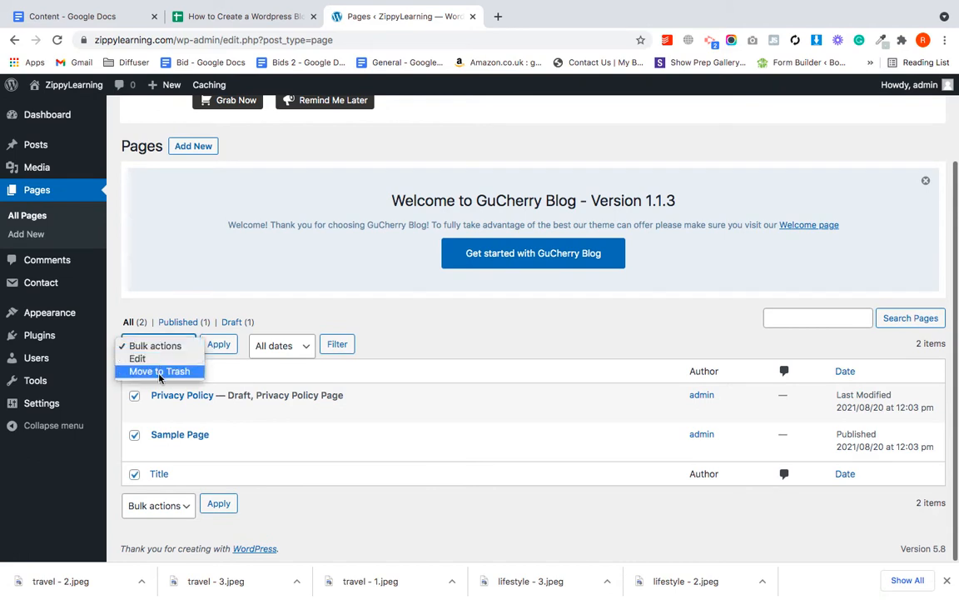
left_click(159, 373)
left_click(219, 345)
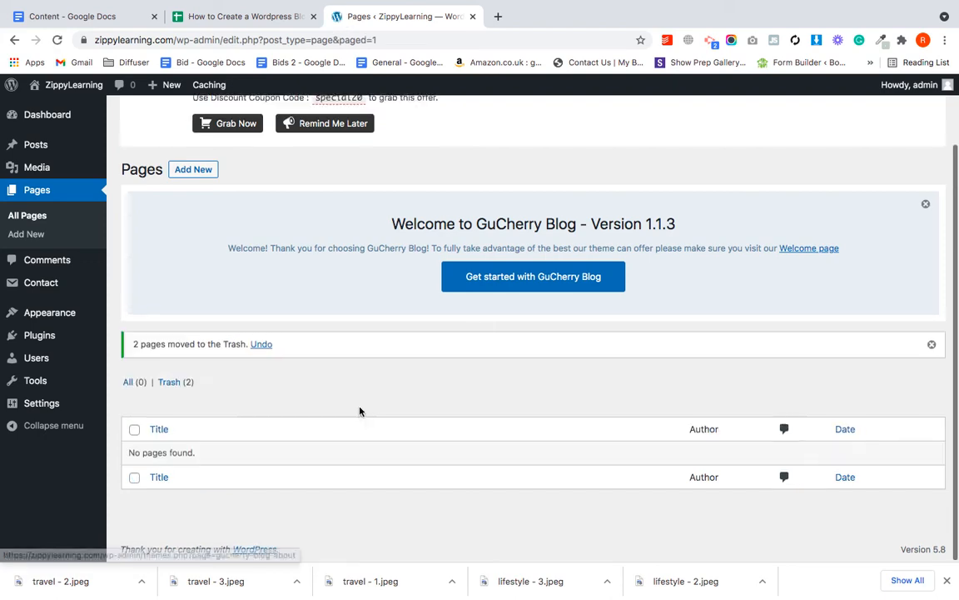
Permanently delete both trashed pages and dismiss the GuCherry Blog welcome notice
left_click(190, 383)
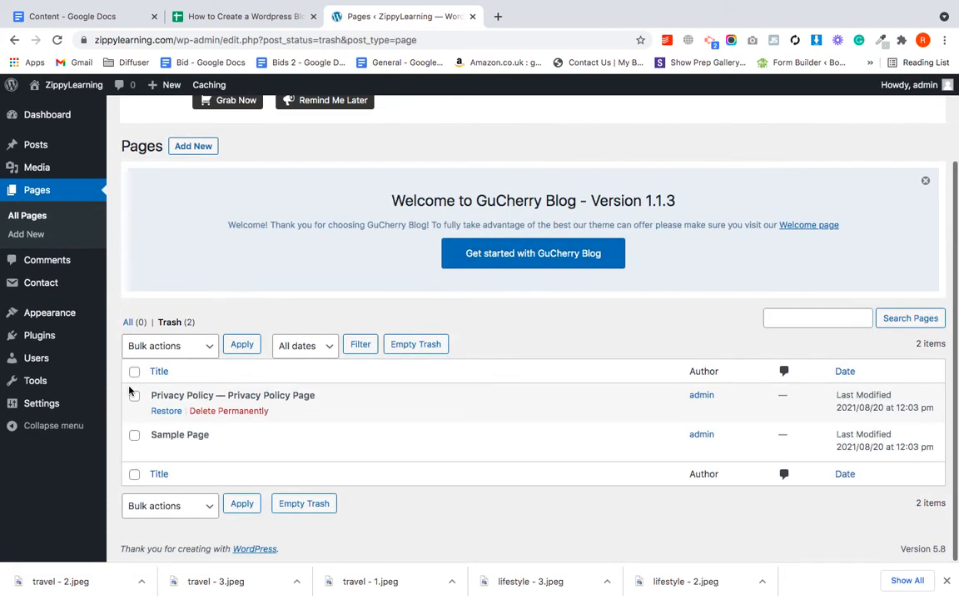
left_click(134, 371)
left_click(162, 349)
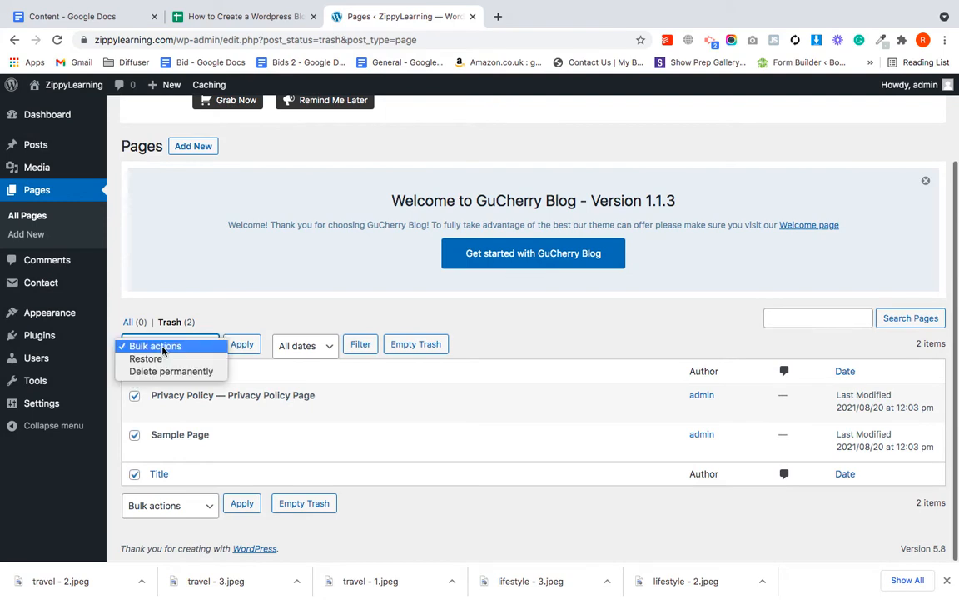
left_click(165, 371)
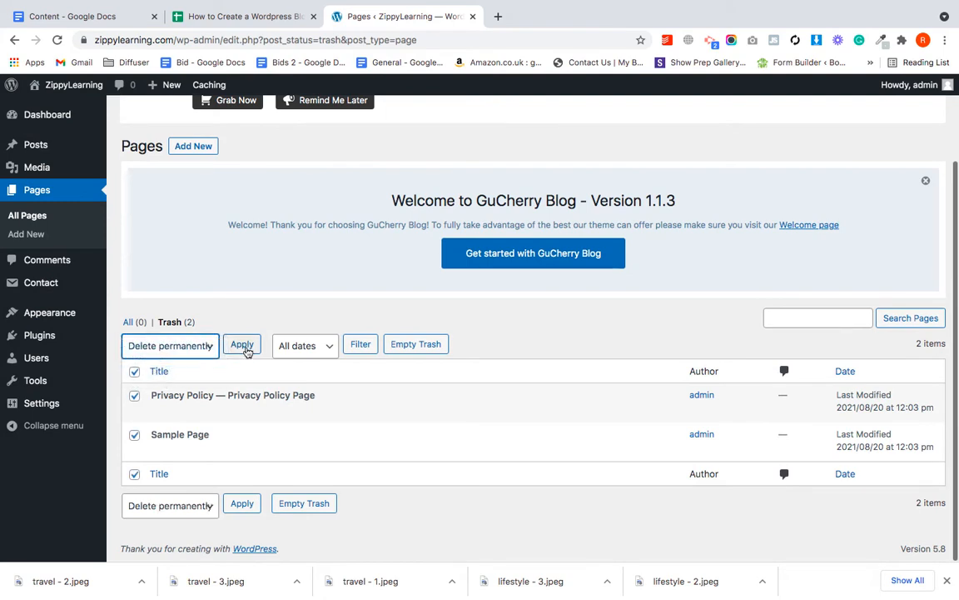
left_click(243, 344)
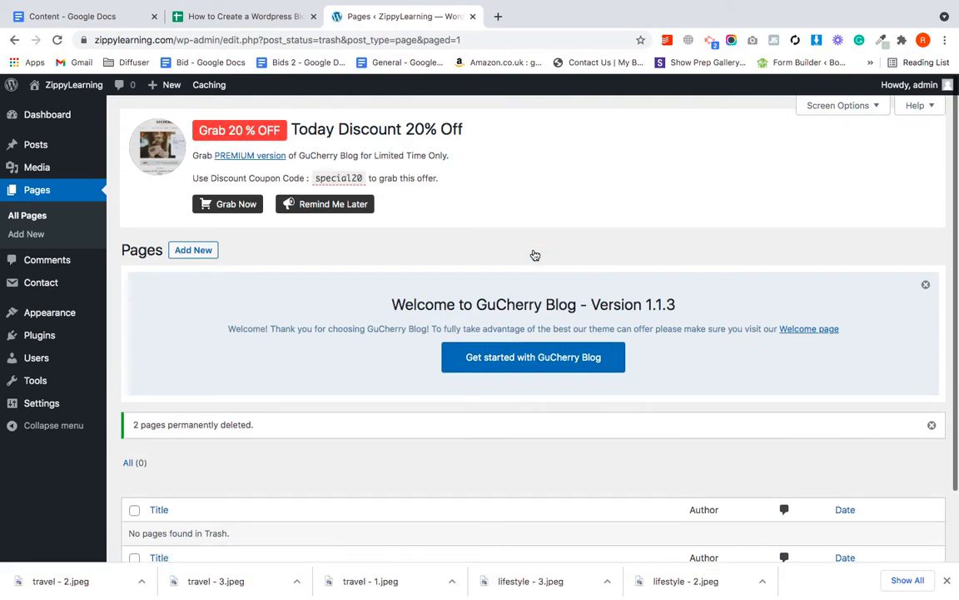
left_click(926, 284)
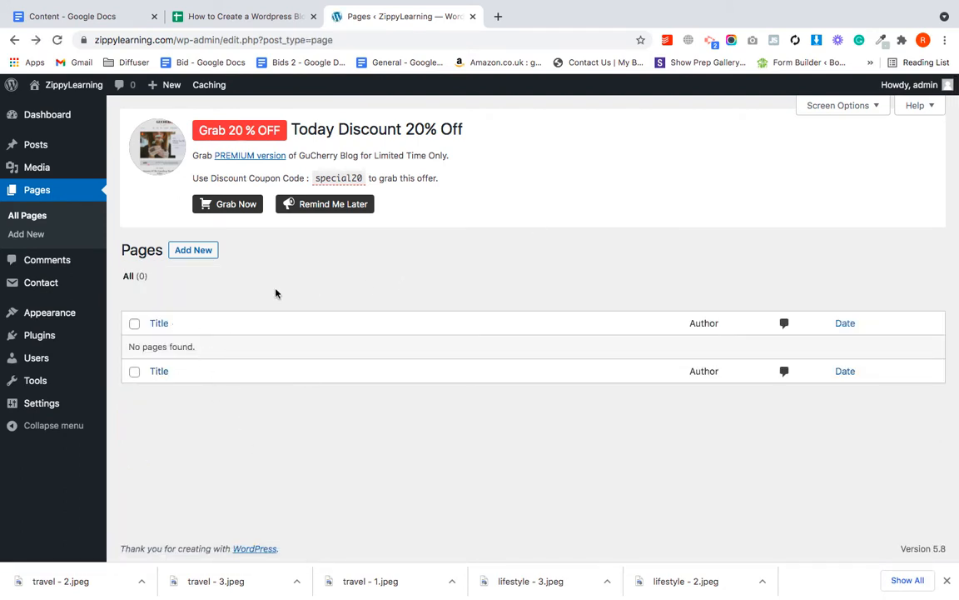
Open the live ZippyLearning site in a new browser tab and examine its homepage header, menu area, post and sidebar
mouse_move(78, 92)
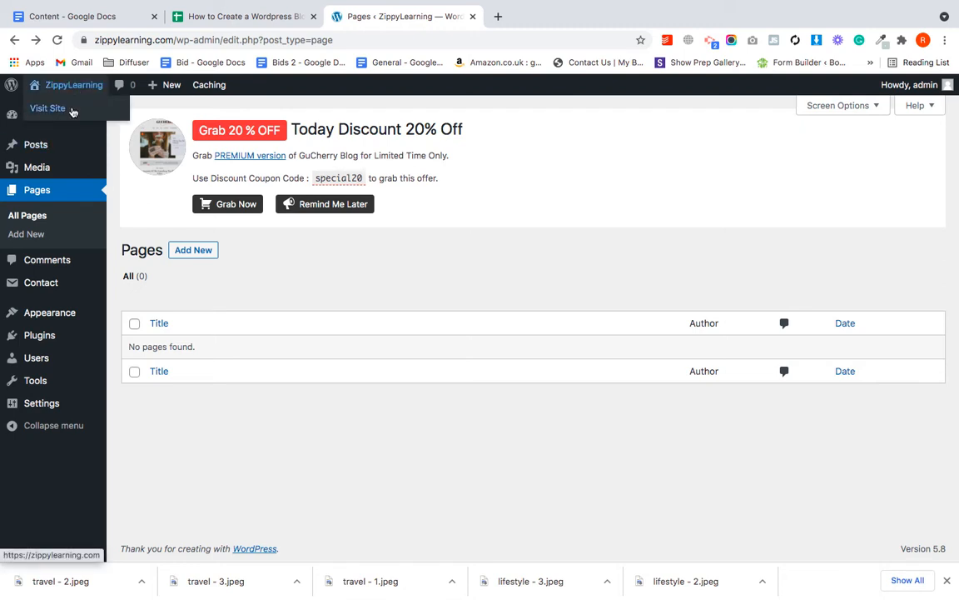
left_click(50, 109, "super")
left_click(574, 16)
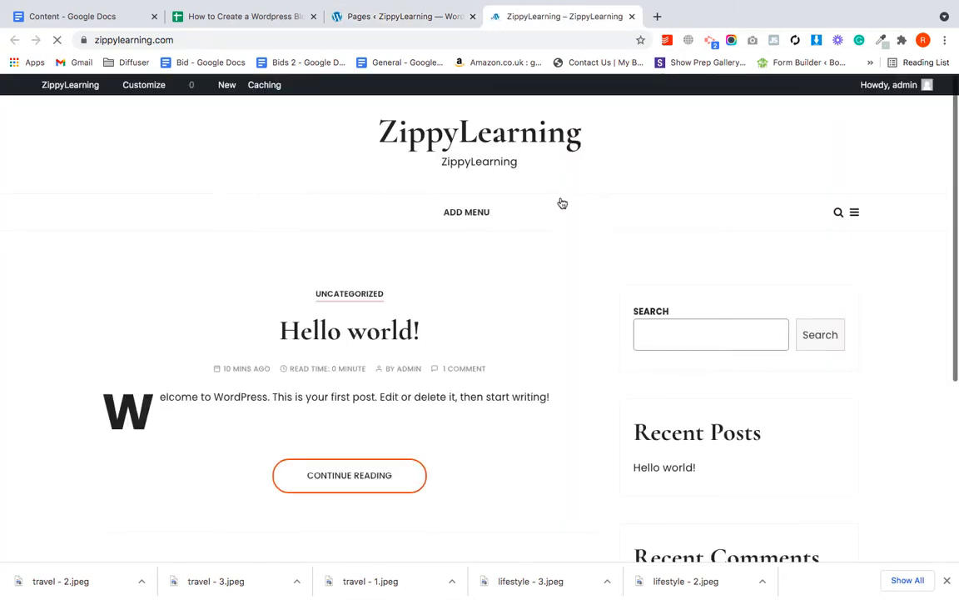
scroll(521, 392, "down", 3)
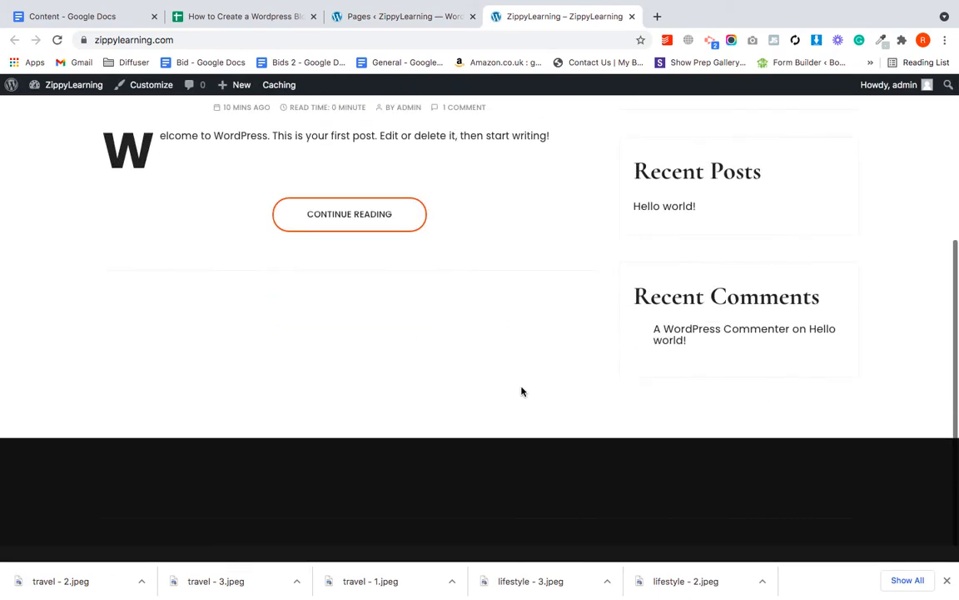
scroll(521, 392, "up", 2)
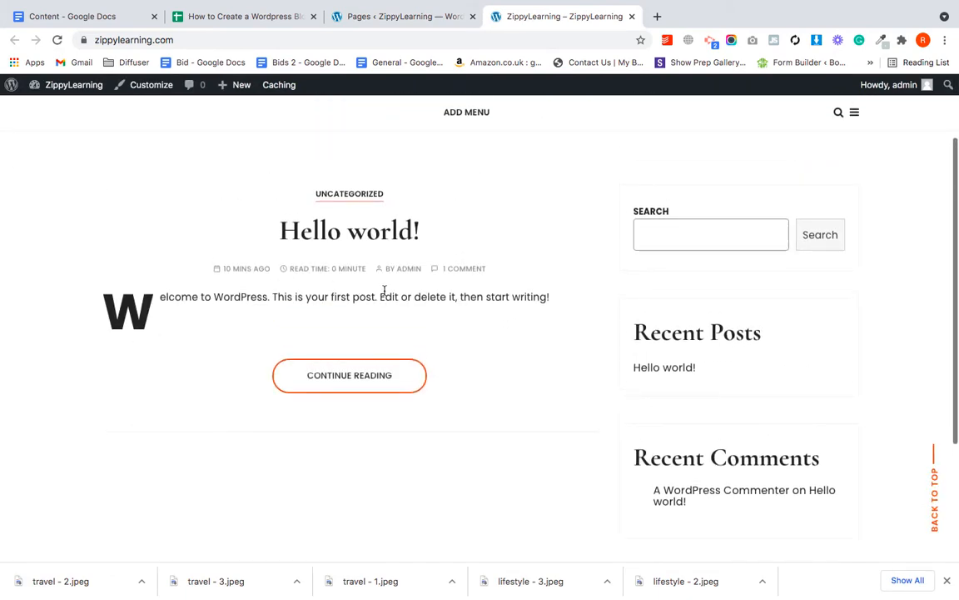
scroll(537, 331, "up", 2)
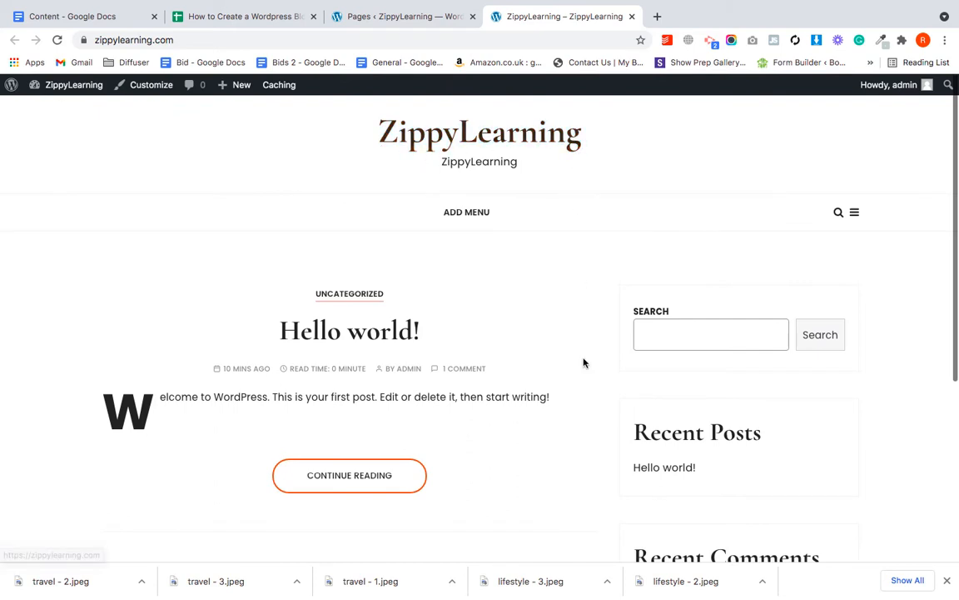
scroll(507, 195, "down", 1)
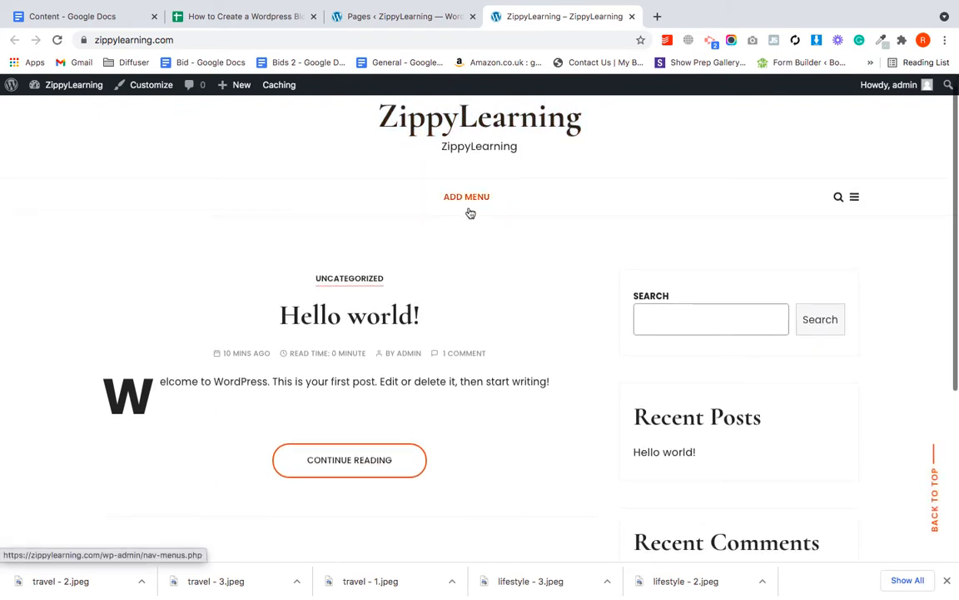
scroll(512, 309, "down", 1)
scroll(513, 309, "down", 2)
scroll(622, 272, "up", 2)
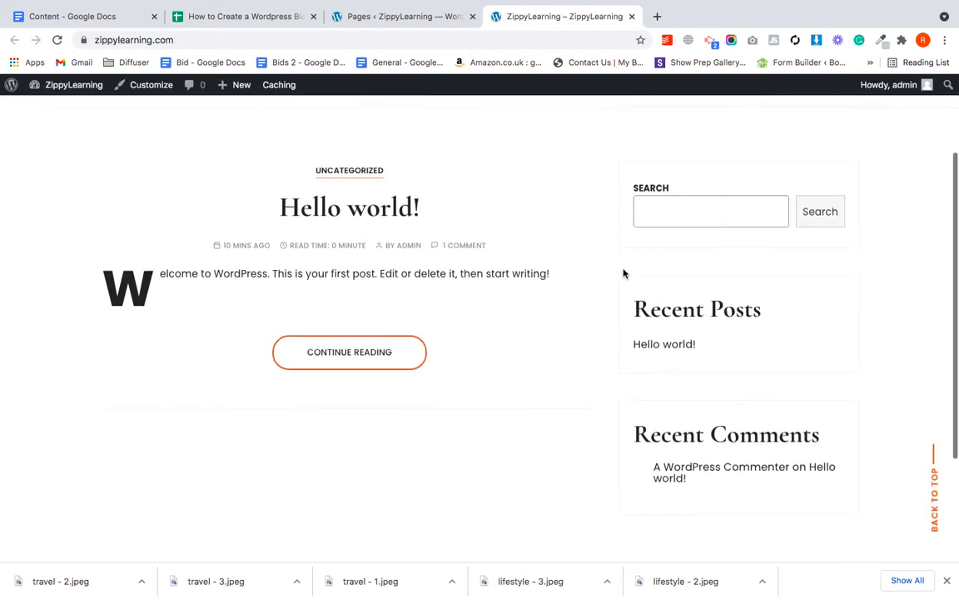
scroll(501, 501, "down", 1)
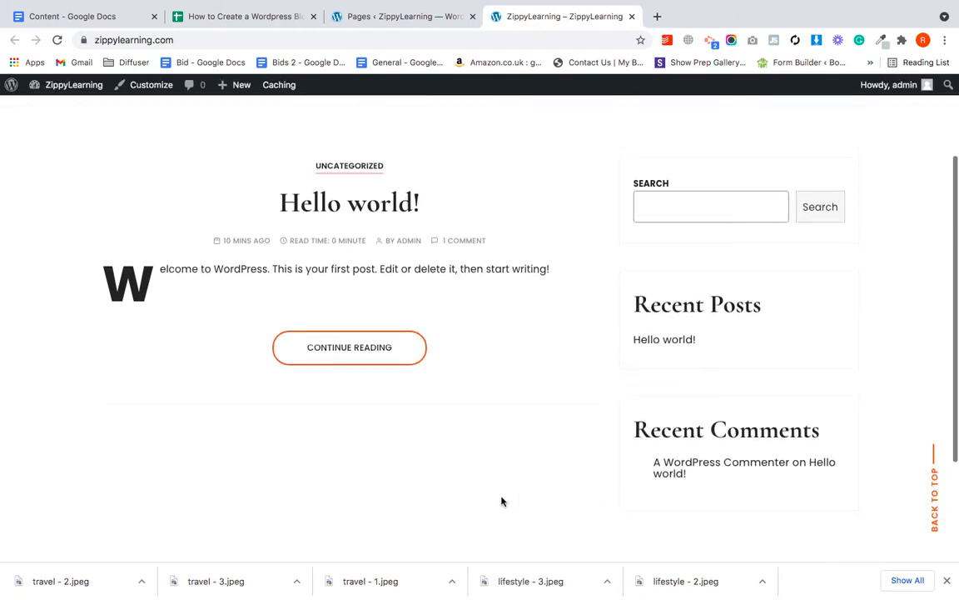
scroll(531, 371, "up", 2)
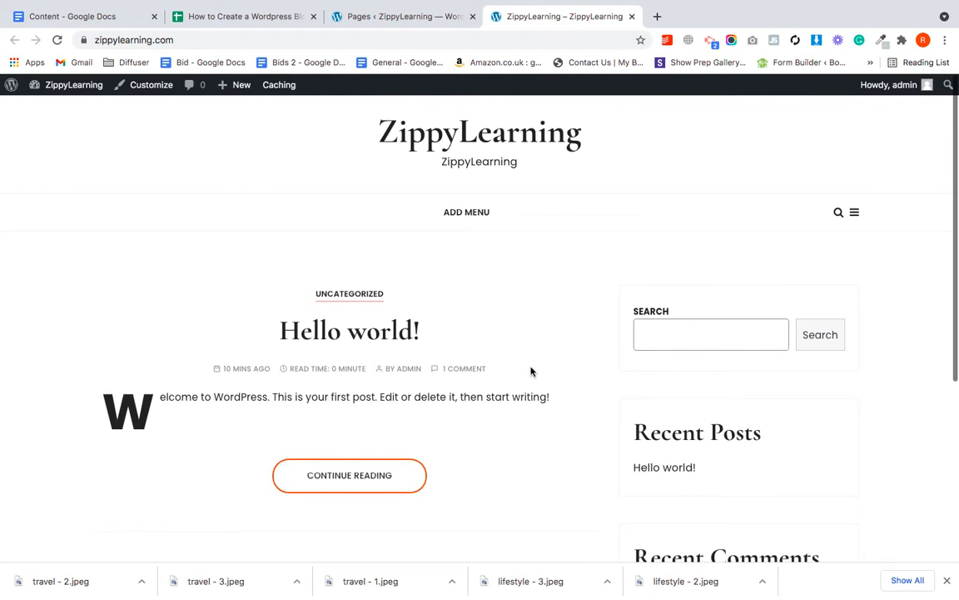
Return to the WordPress admin and add a new page titled "About me"
left_click(426, 23)
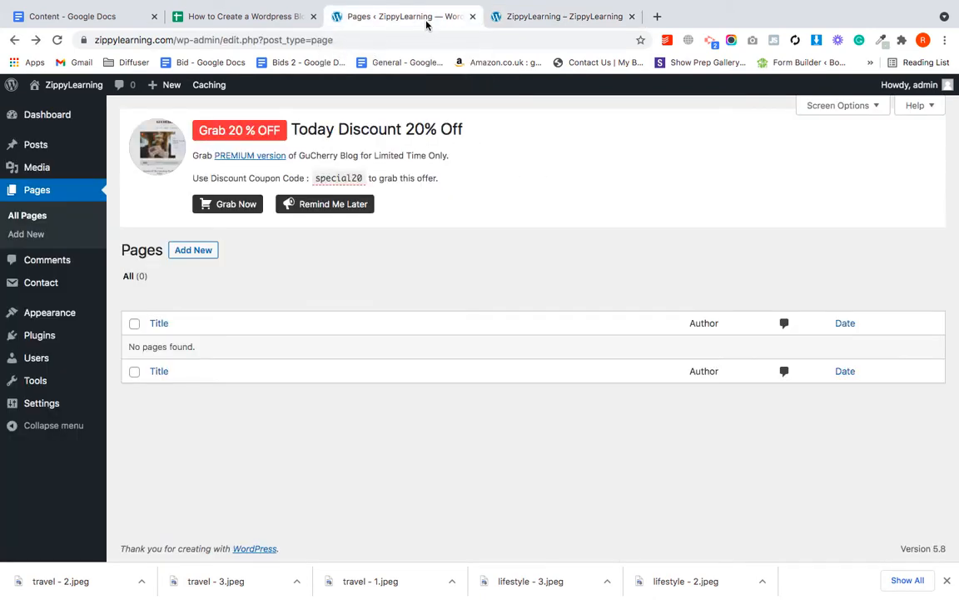
left_click(195, 254)
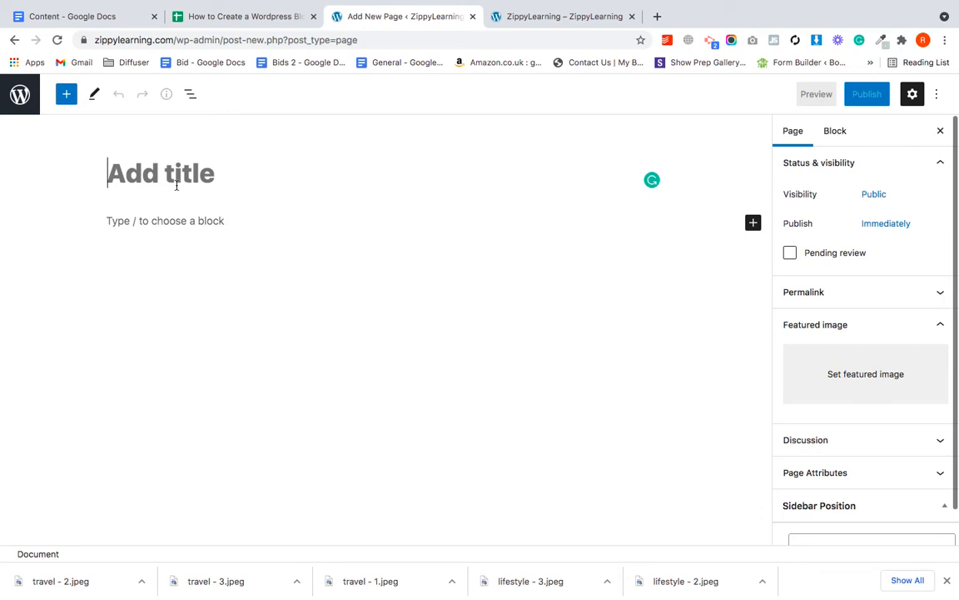
left_click(177, 184)
type("About me")
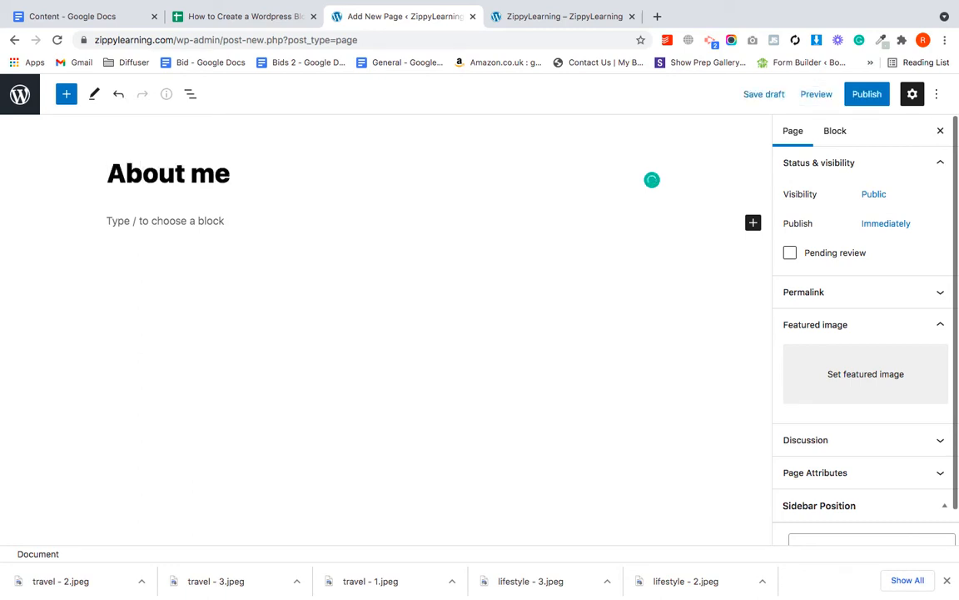
Copy the first two lorem ipsum paragraphs from the Content document in Google Docs into the About me page's body
left_click(145, 222)
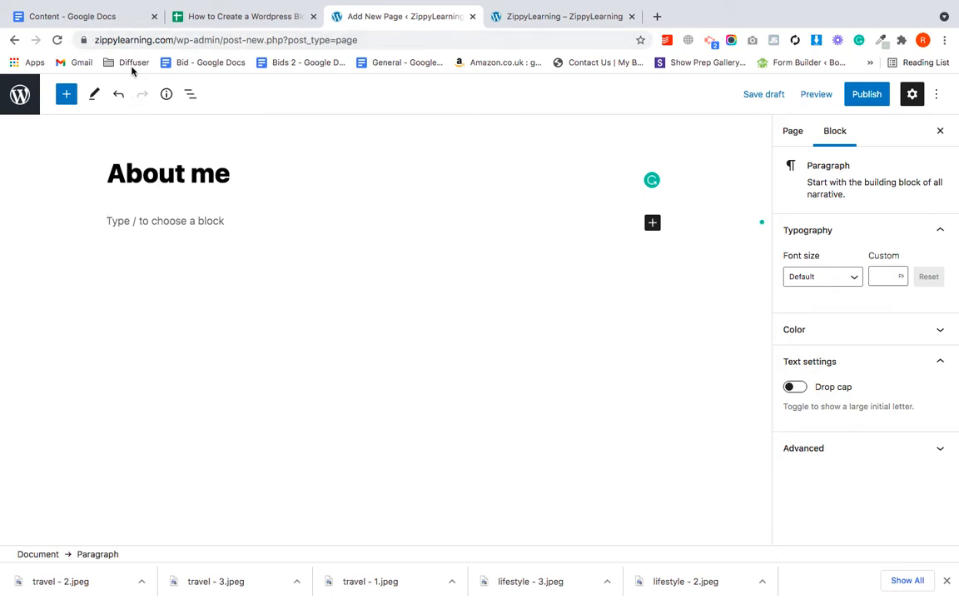
left_click(90, 18)
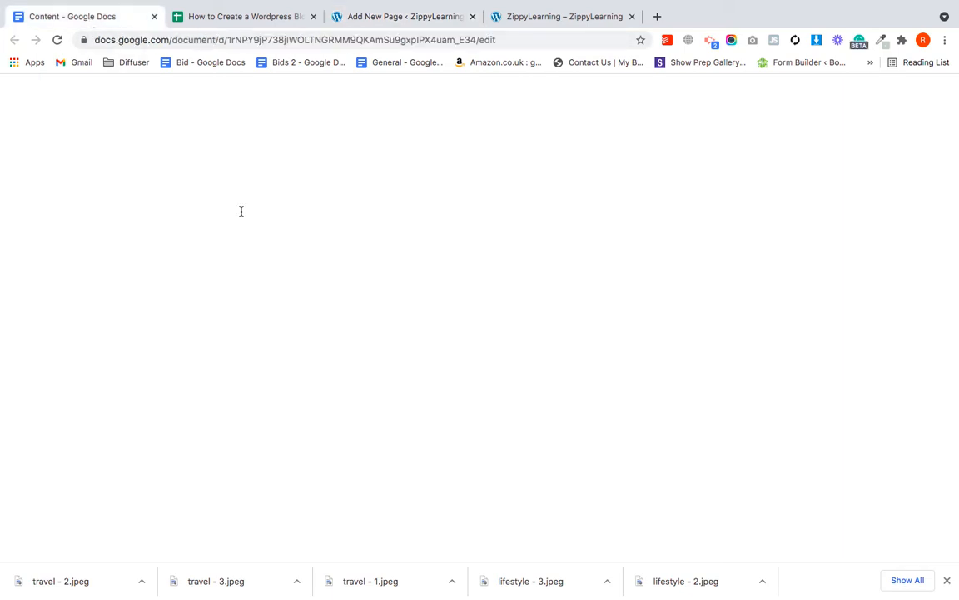
left_click_drag(254, 232, 568, 382)
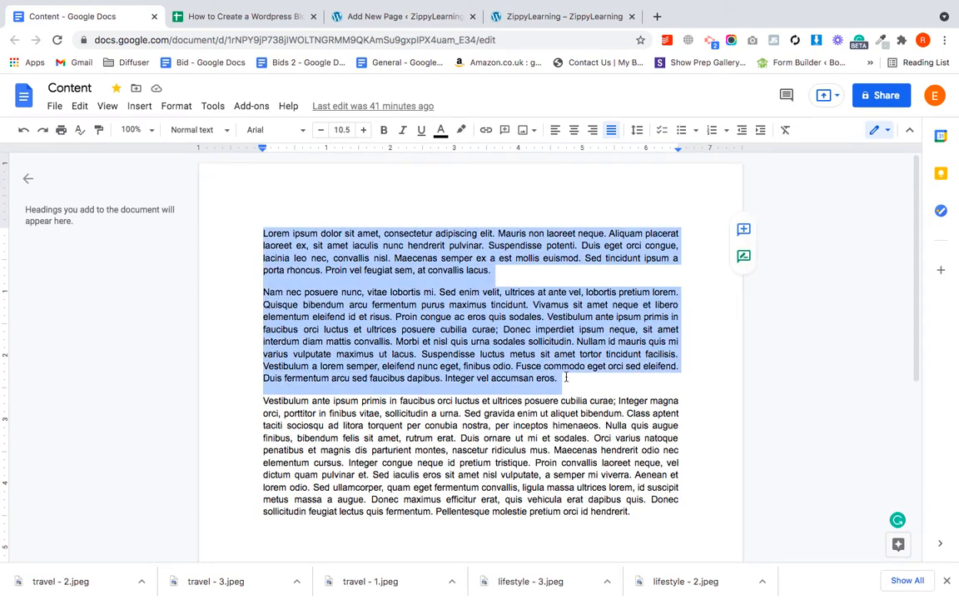
left_click(364, 20)
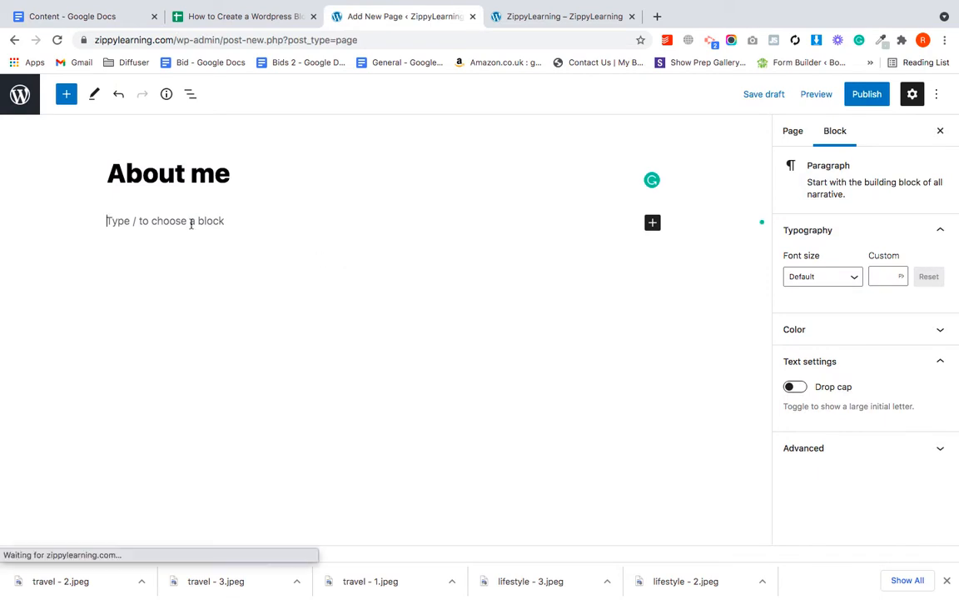
key("cmd+v")
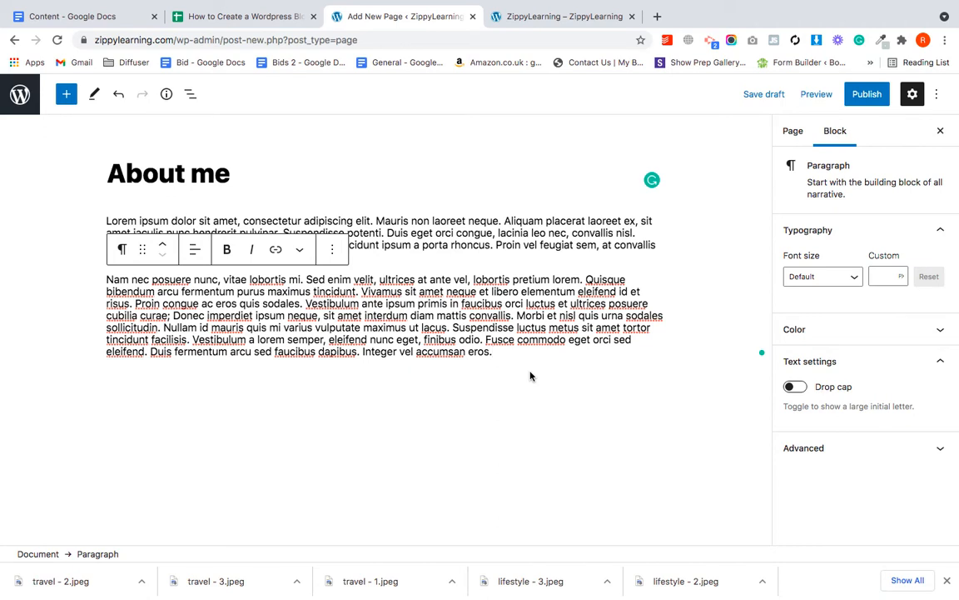
Browse the full block library and insert an Image block below the second paragraph
key("Return")
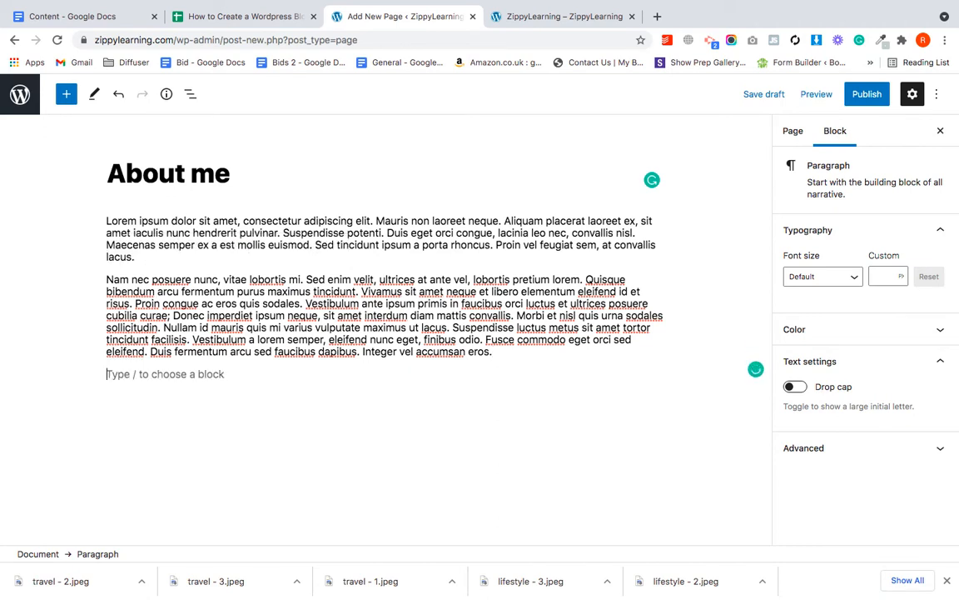
left_click(653, 377)
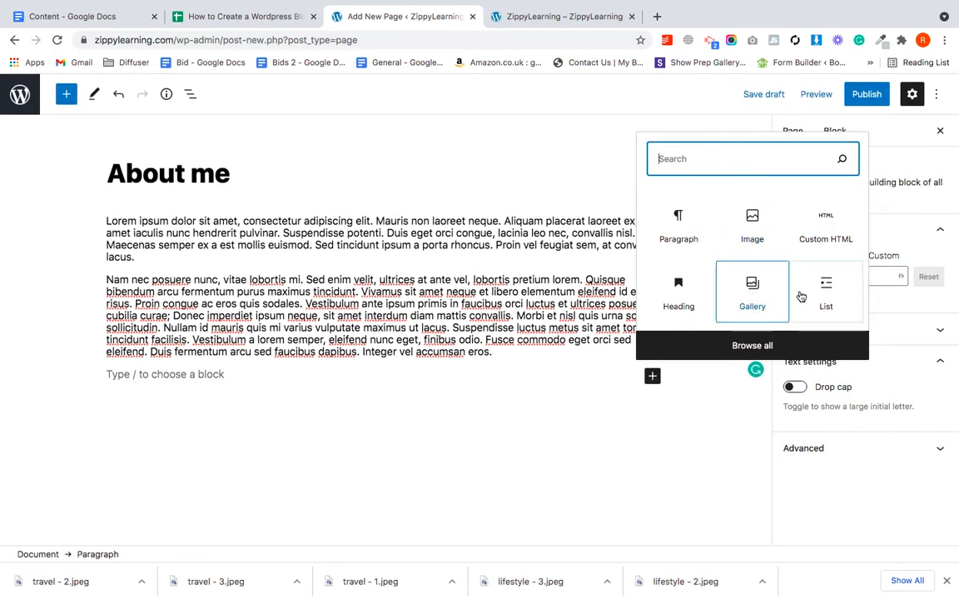
left_click(752, 347)
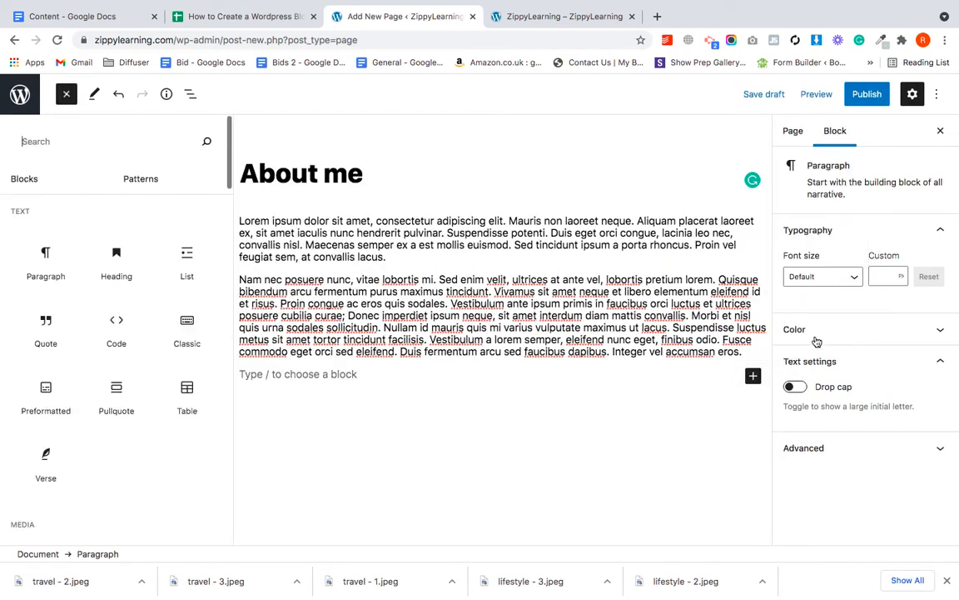
scroll(109, 369, "down", 5)
scroll(102, 370, "down", 10)
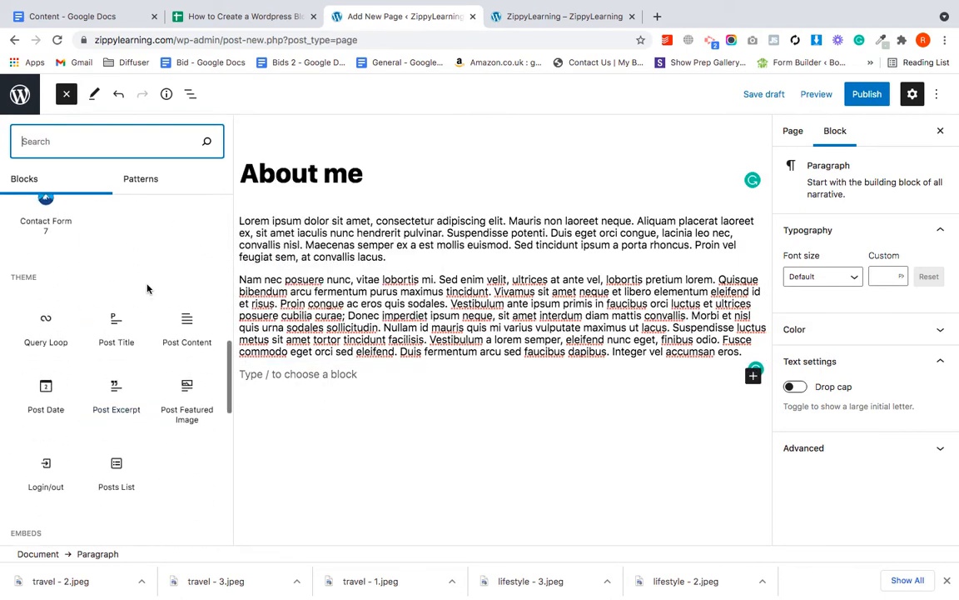
scroll(146, 287, "up", 15)
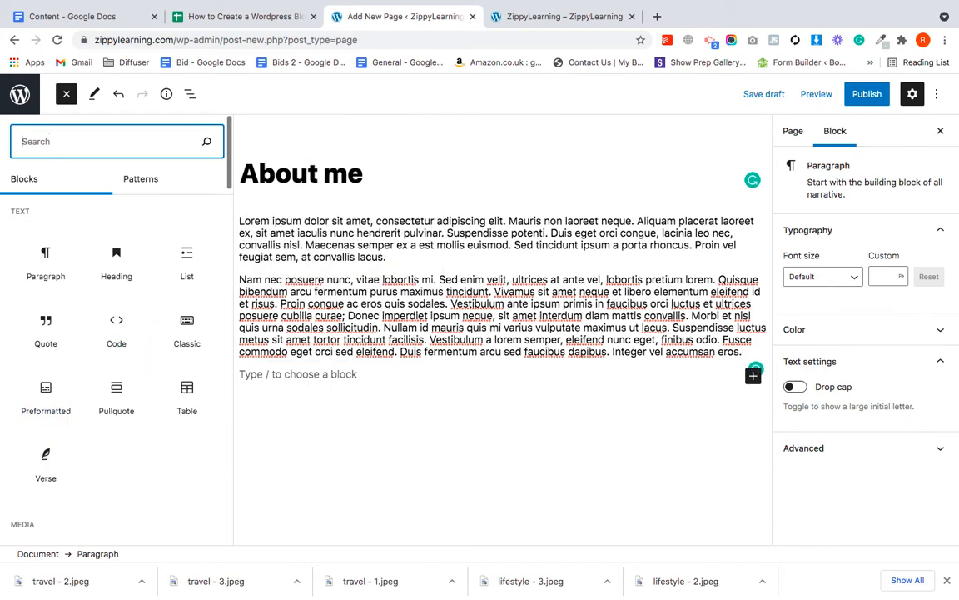
type("im")
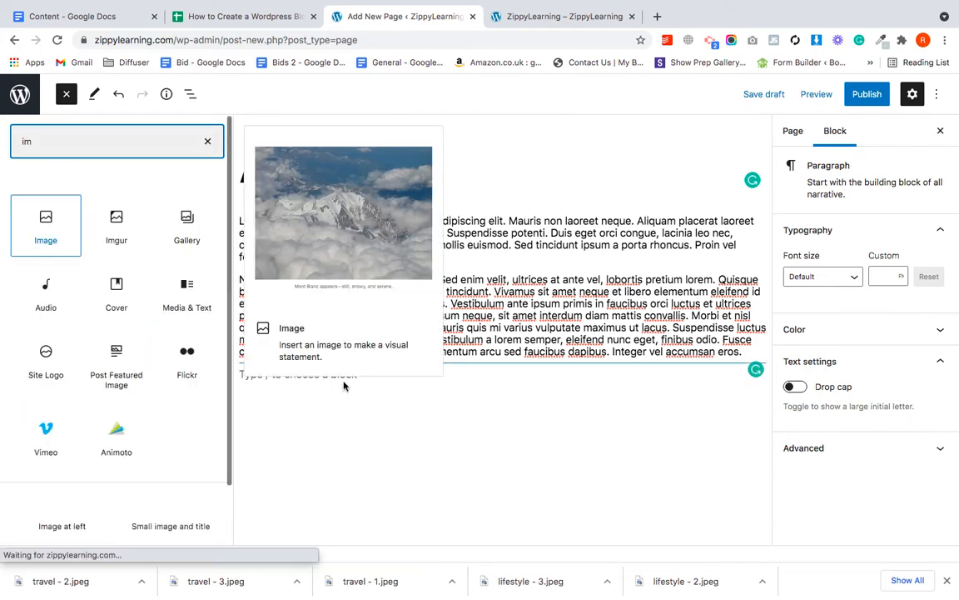
key("Return")
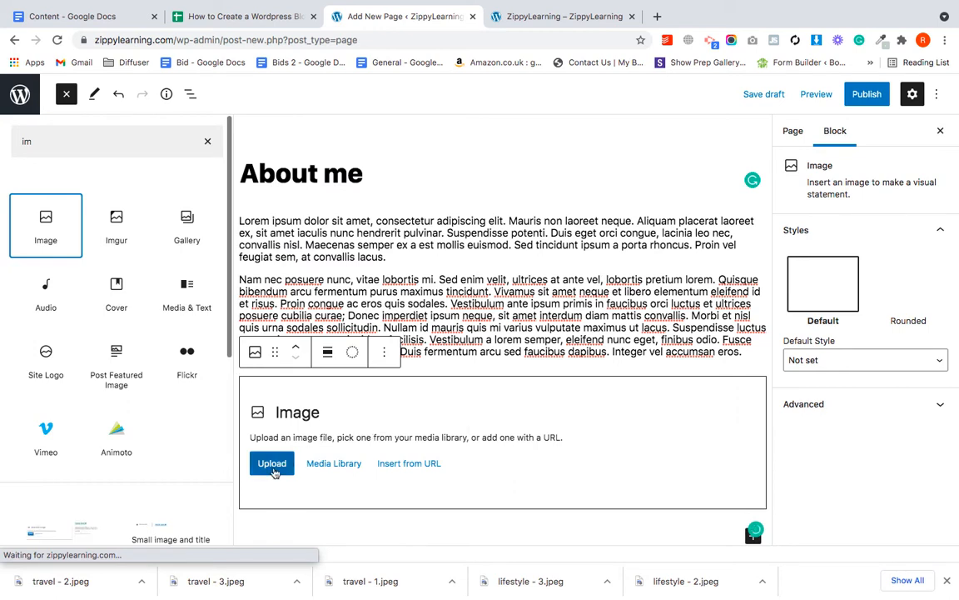
Upload "About me.jpeg" from the Content & Logos folder in Documents into the image block
left_click(274, 472)
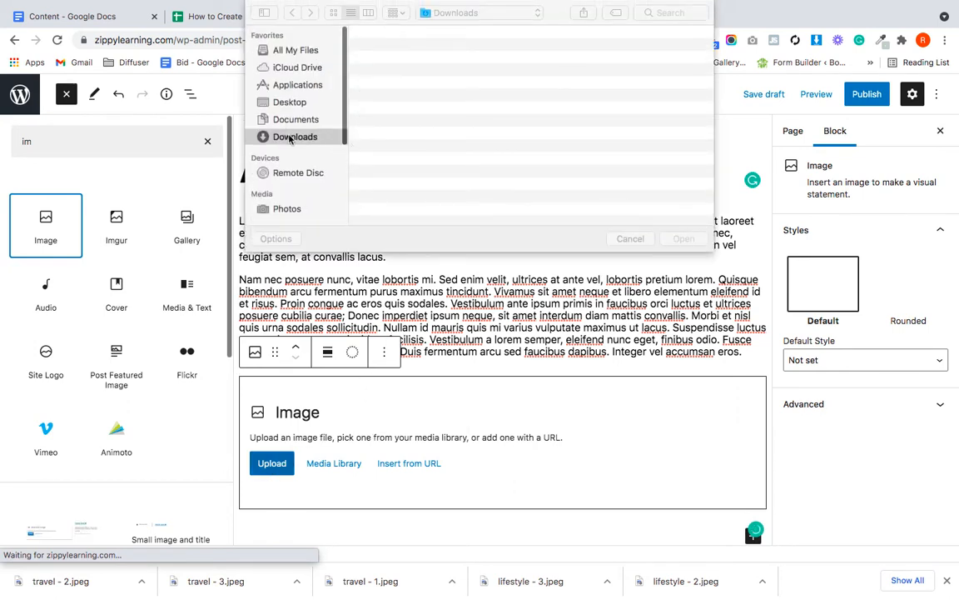
left_click(265, 118)
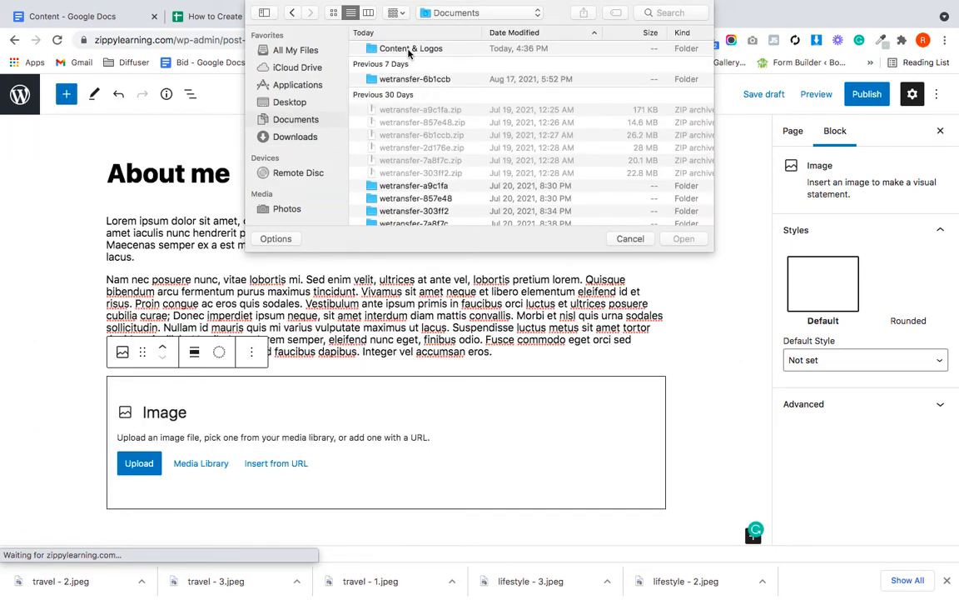
double_click(409, 50)
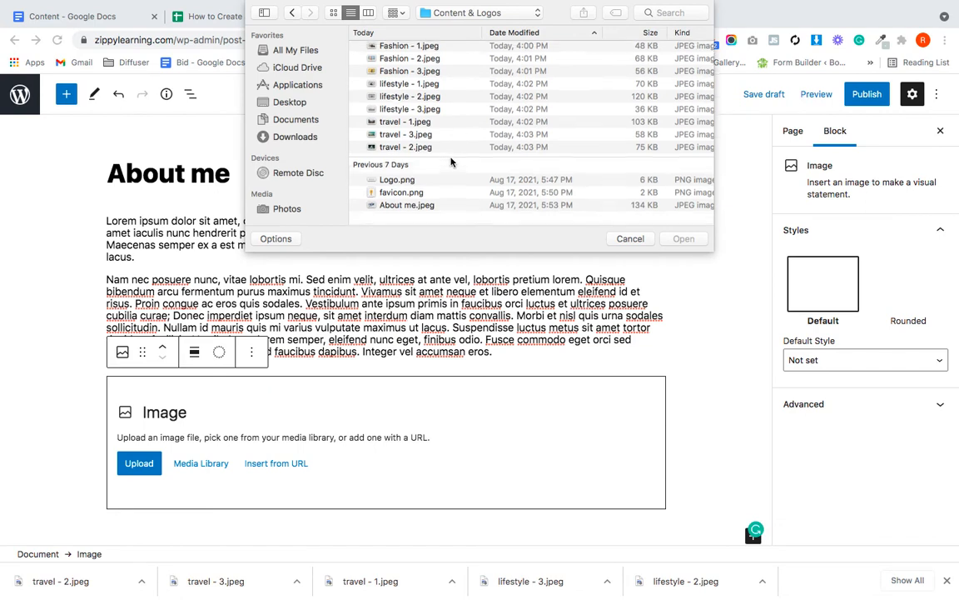
double_click(416, 208)
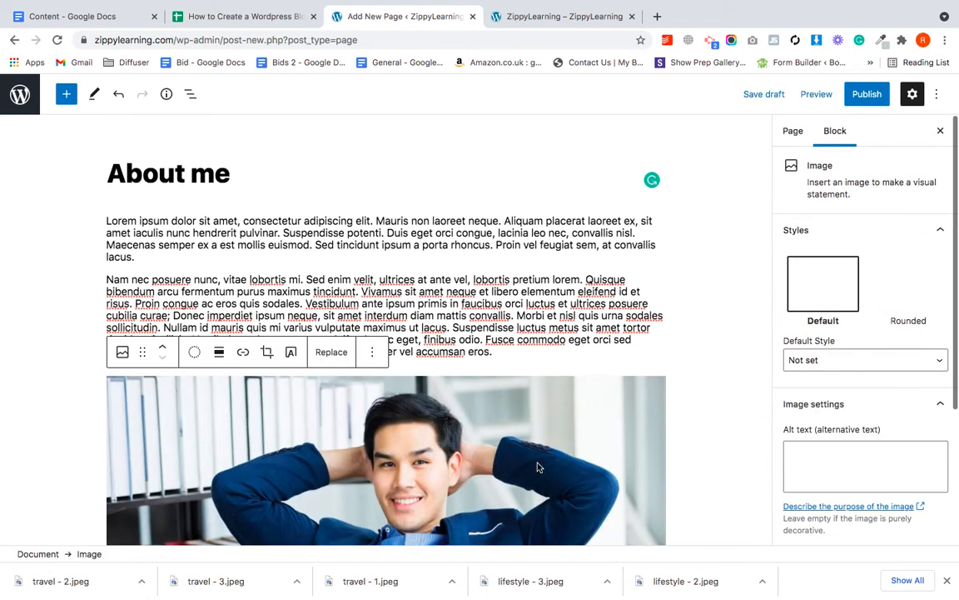
Set the uploaded About-me photo from the media library as the page's featured image
scroll(537, 467, "down", 3)
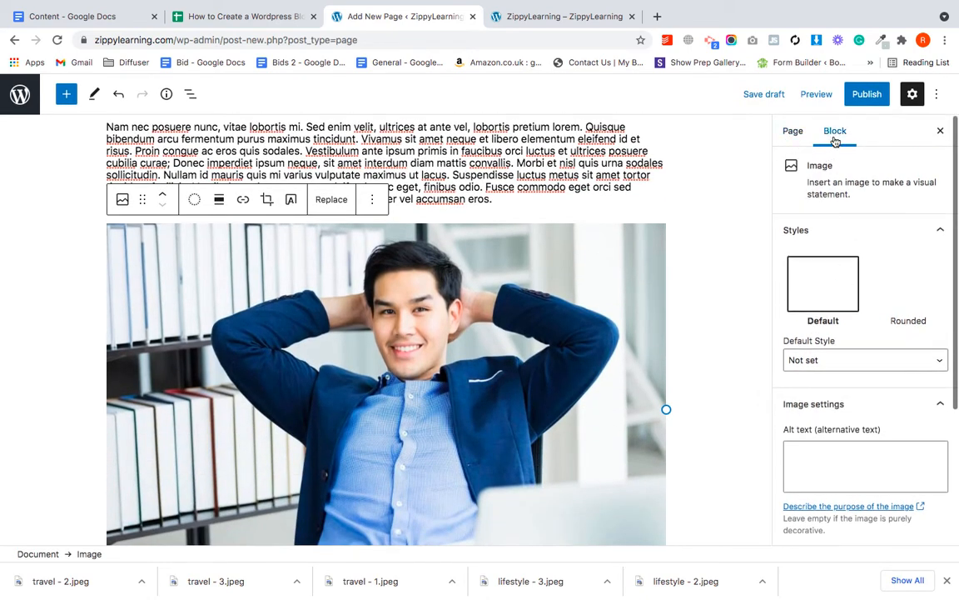
left_click(791, 133)
scroll(838, 329, "down", 2)
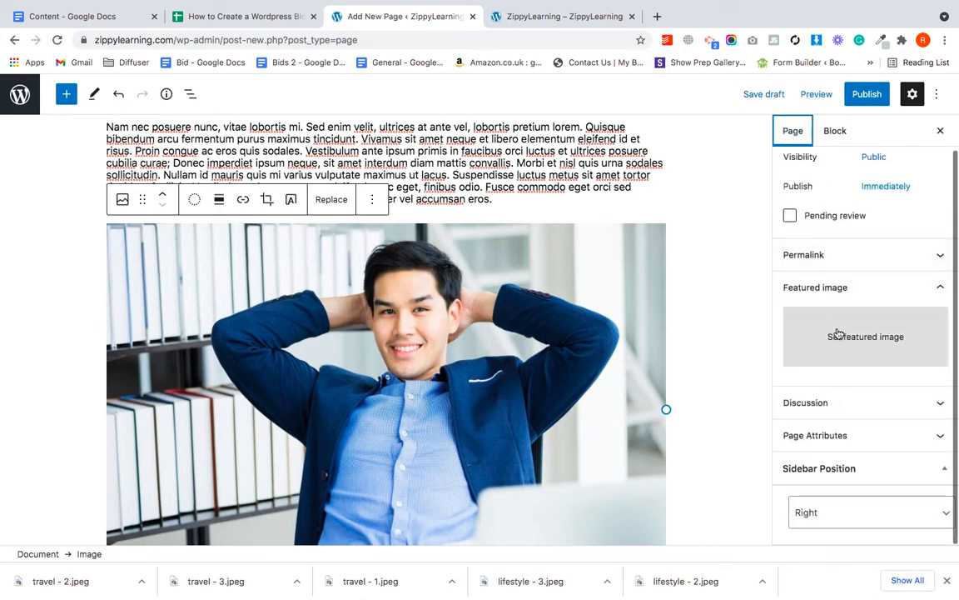
left_click(839, 334)
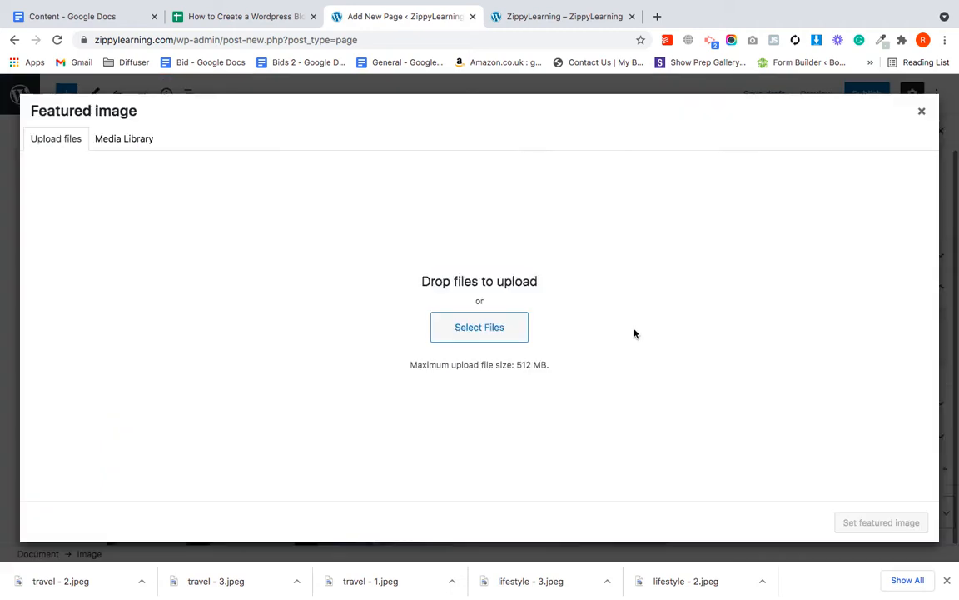
left_click(136, 143)
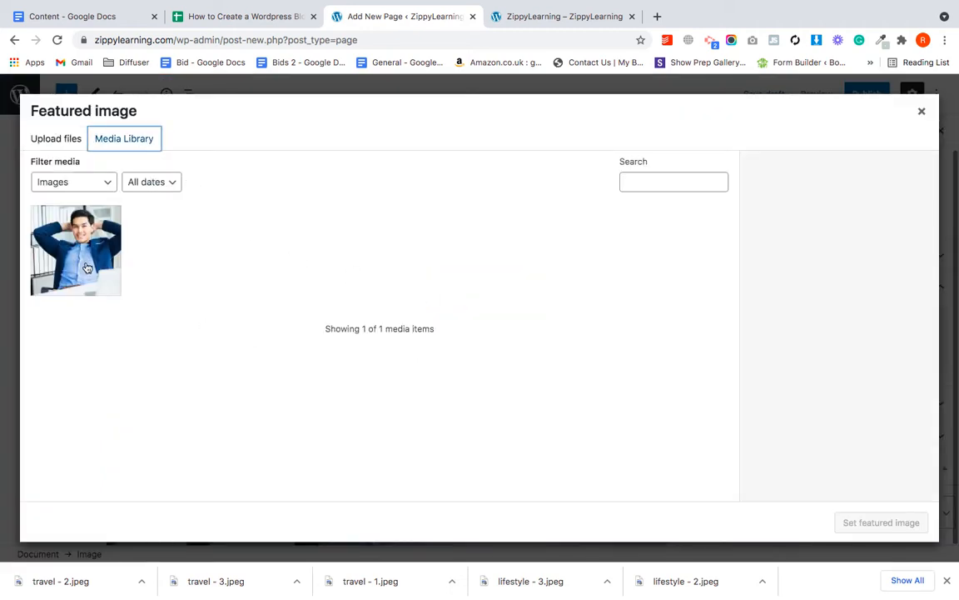
left_click(87, 268)
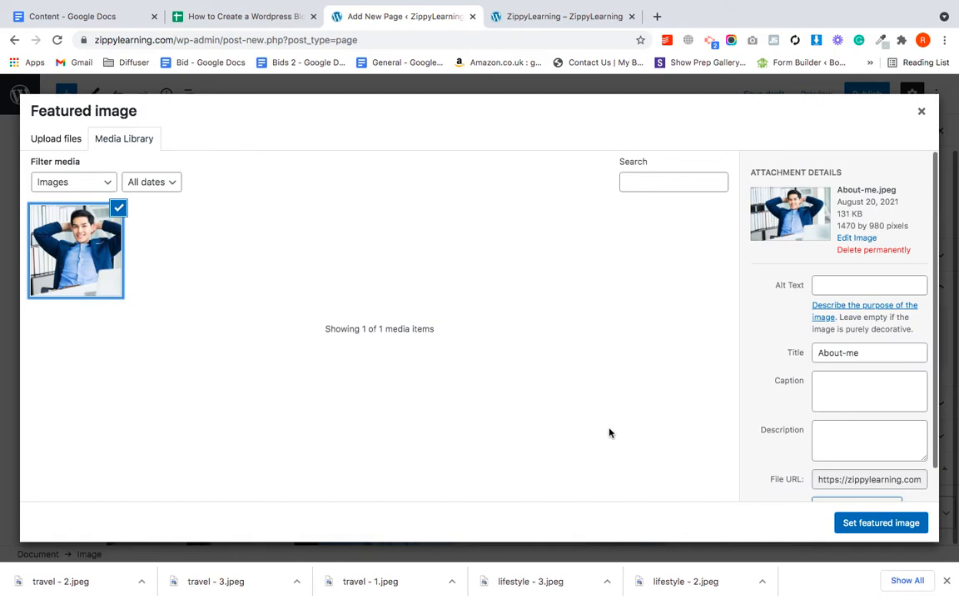
left_click(880, 523)
Review the About me page's text and photo in the editor and publish the page
scroll(583, 321, "up", 3)
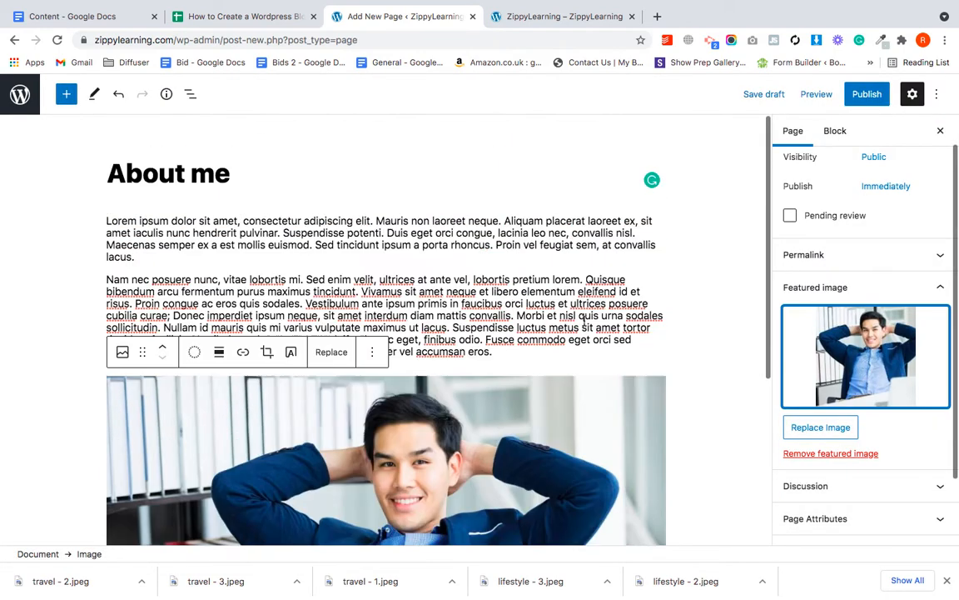
scroll(410, 287, "down", 5)
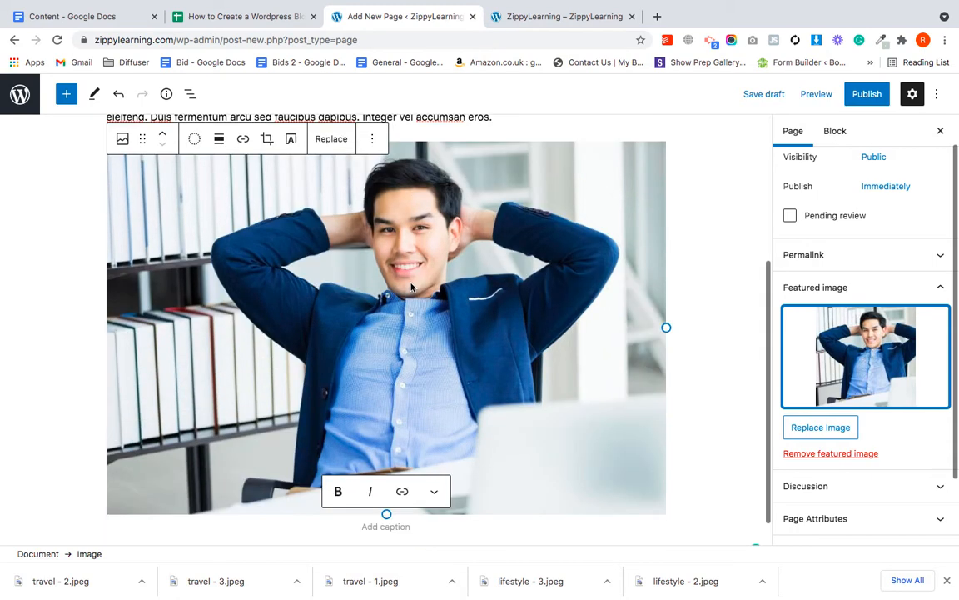
scroll(410, 287, "down", 1)
scroll(410, 287, "up", 5)
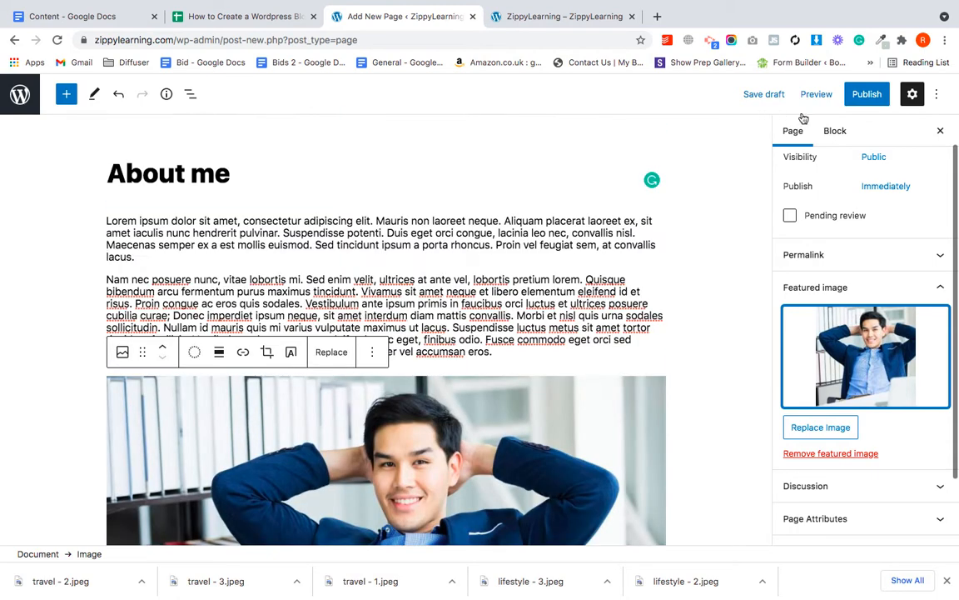
left_click(864, 96)
left_click(821, 99)
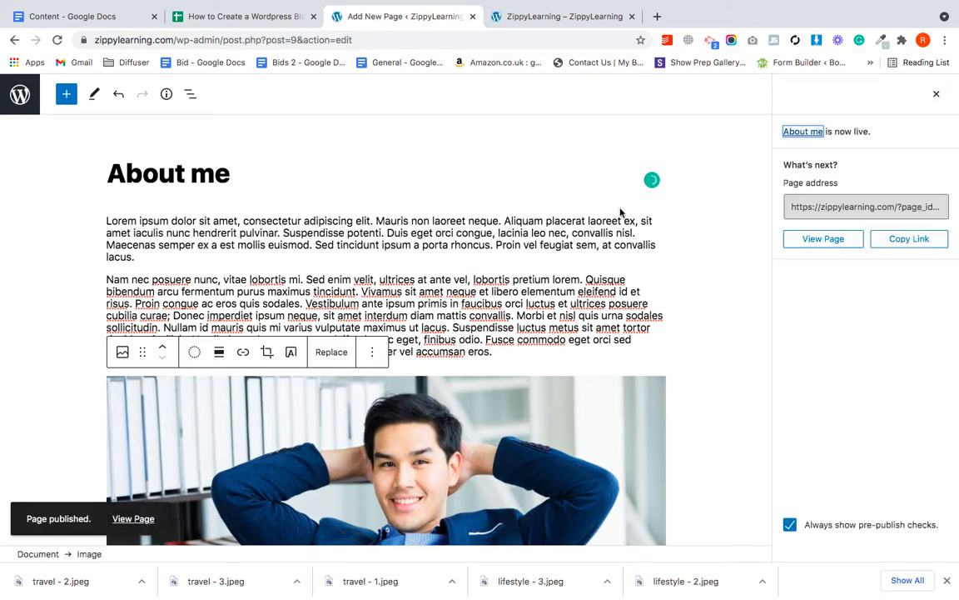
View the live About me page and examine its featured image, text and inserted photo
left_click(133, 518)
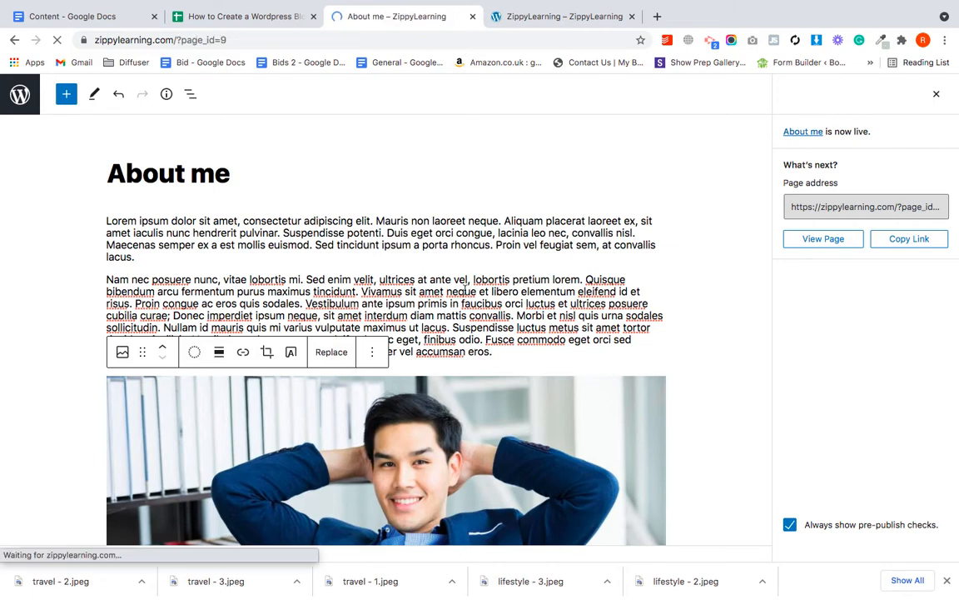
scroll(510, 406, "down", 15)
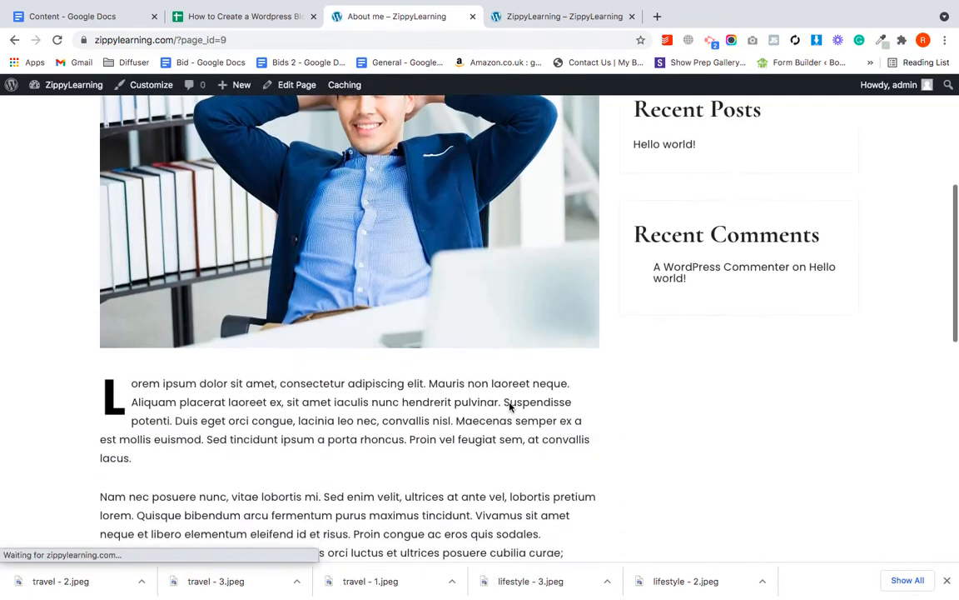
scroll(414, 361, "up", 15)
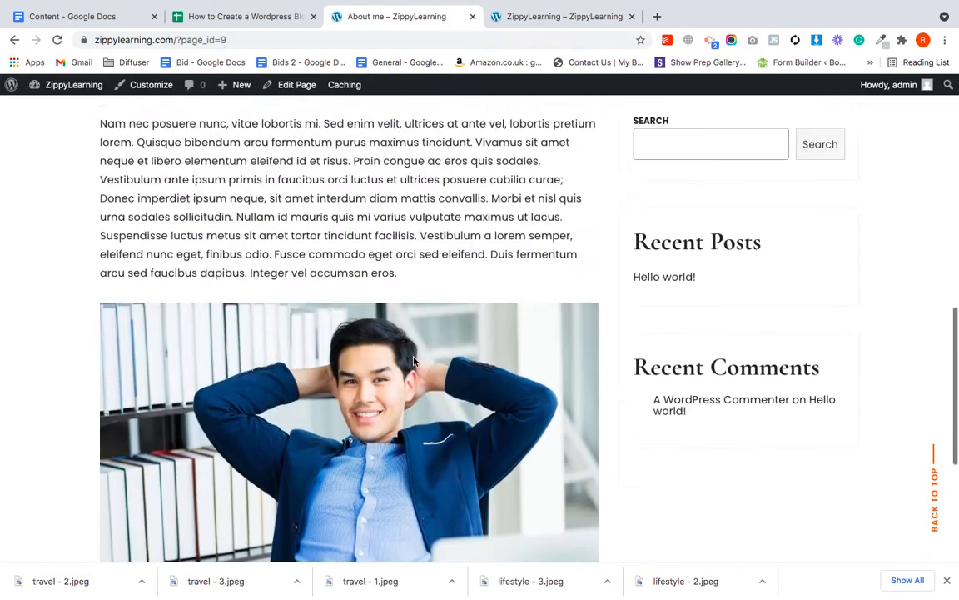
Return to the WordPress dashboard, add a new page titled "Contact Us" and publish it
mouse_move(58, 87)
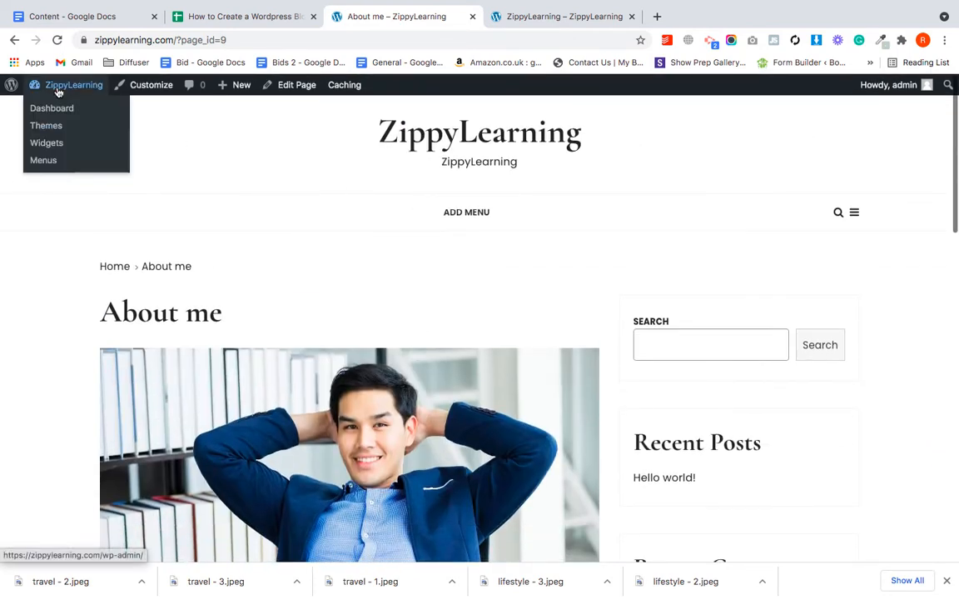
left_click(52, 105)
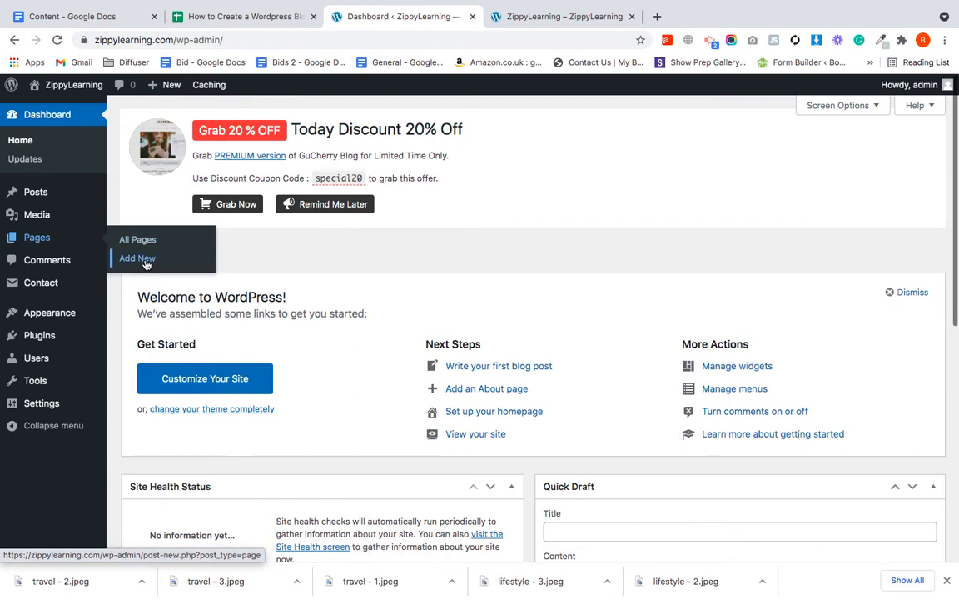
left_click(143, 261)
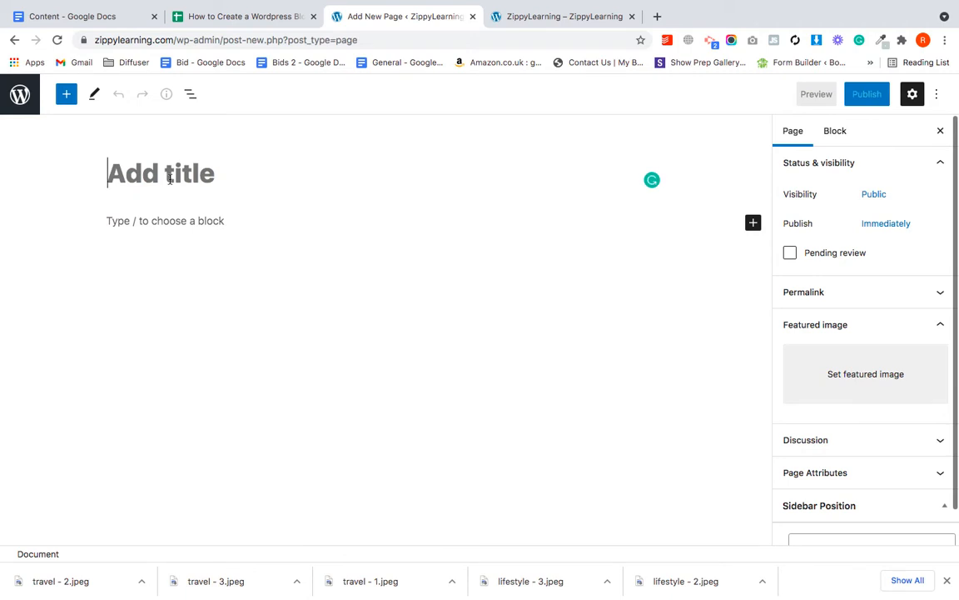
type("Contact Us")
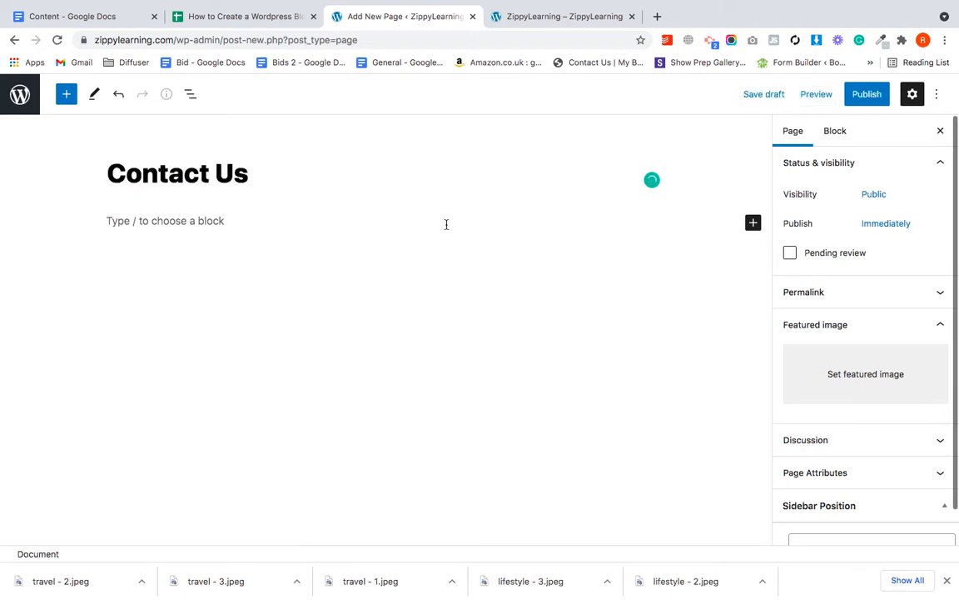
left_click(867, 94)
left_click(822, 94)
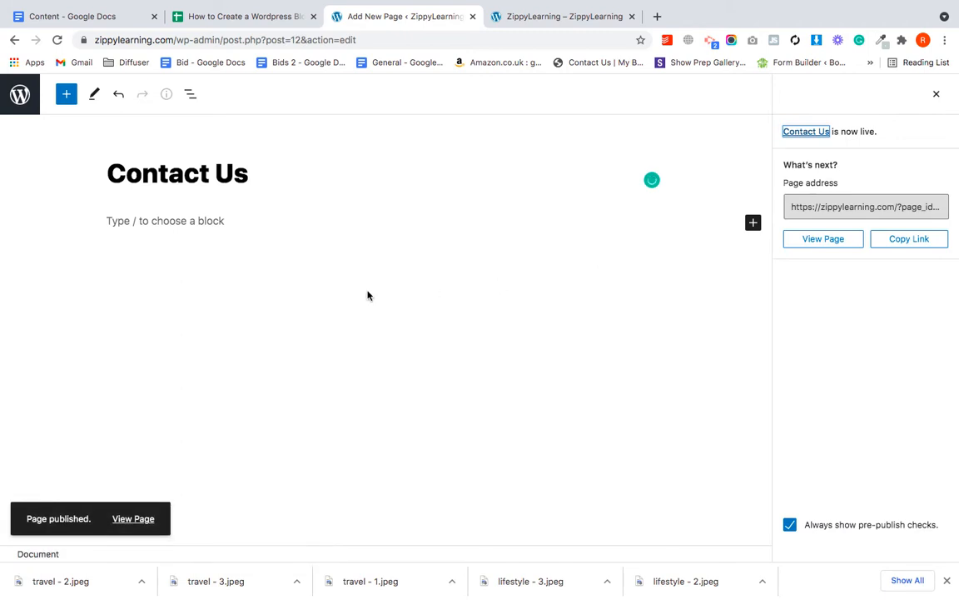
Copy the first Lorem ipsum paragraph from the Content Google Doc into the body of the Contact Us page
left_click(173, 221)
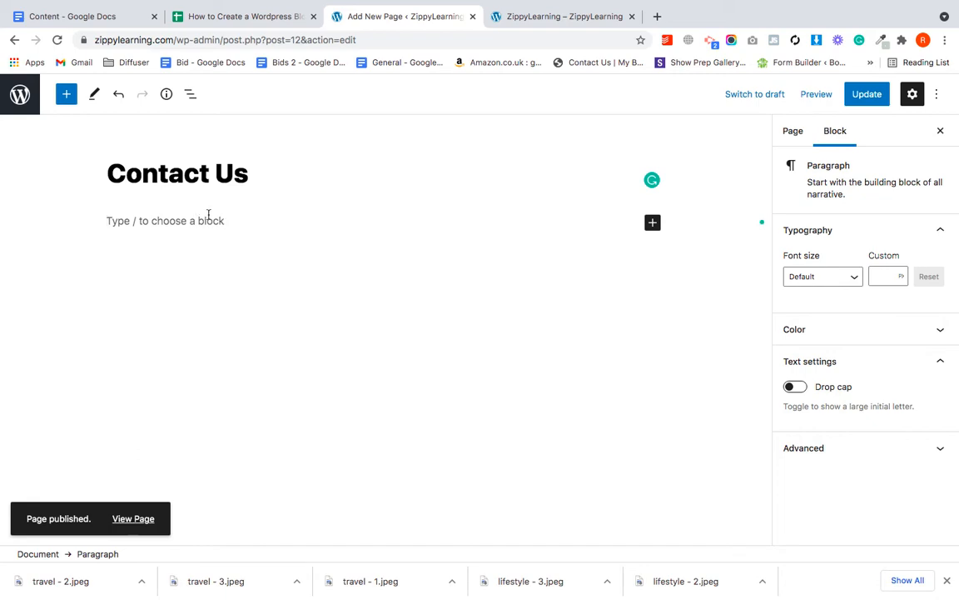
left_click(71, 18)
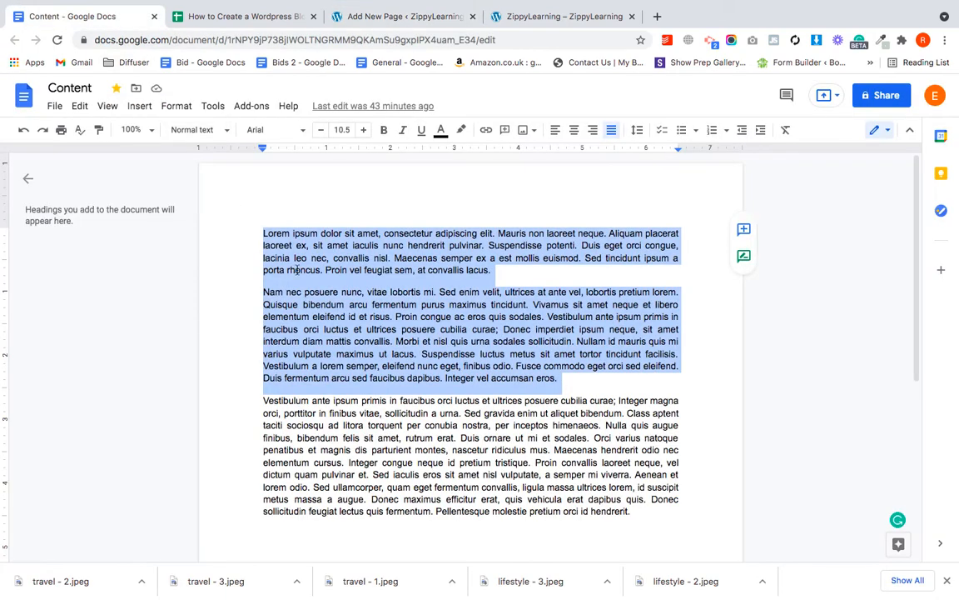
left_click(263, 235)
left_click_drag(263, 234, 519, 270)
key("ctrl+c")
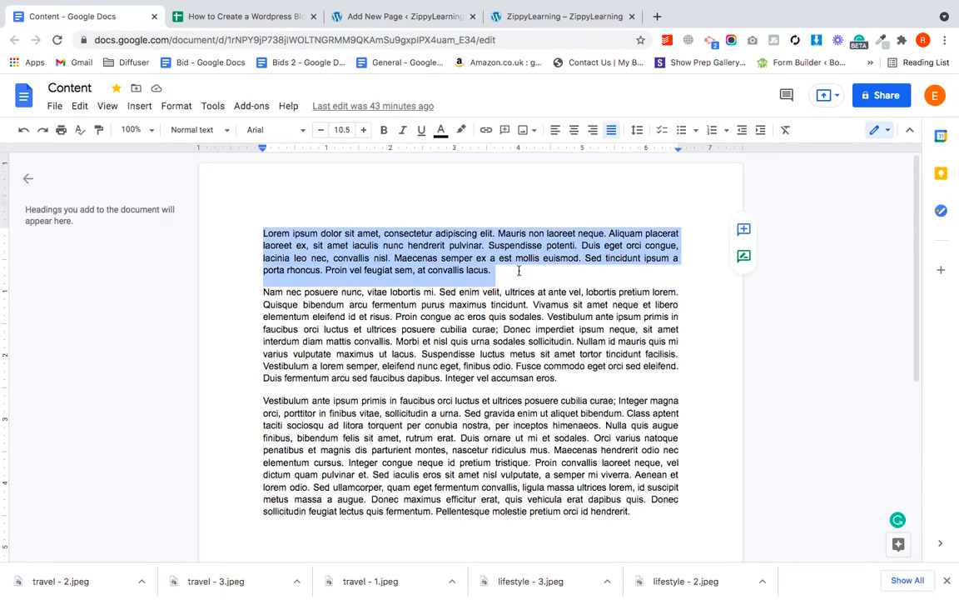
left_click(398, 16)
key("ctrl+v")
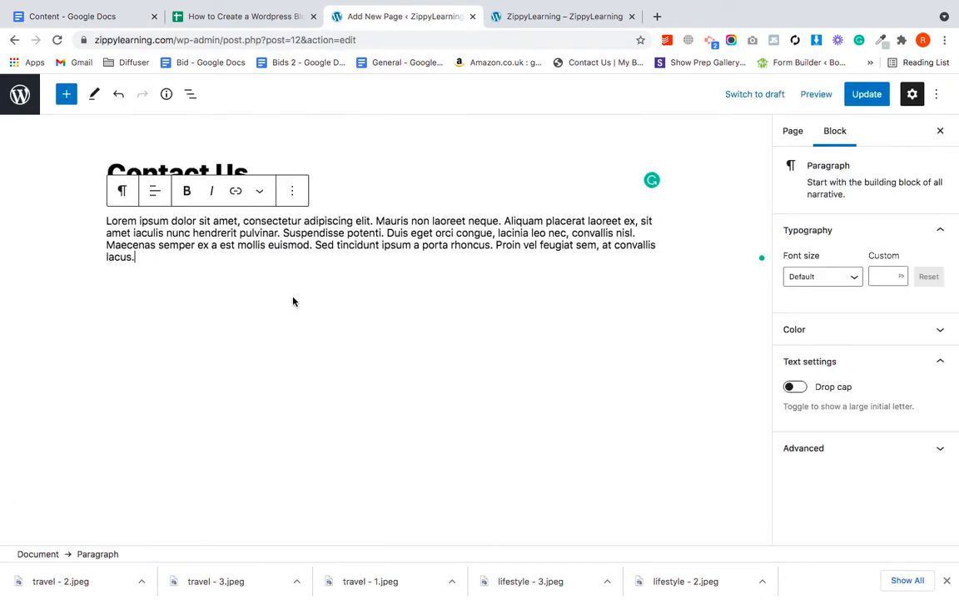
Insert a Contact Form 7 block below the paragraph and choose Contact form 1 for it
key("Return")
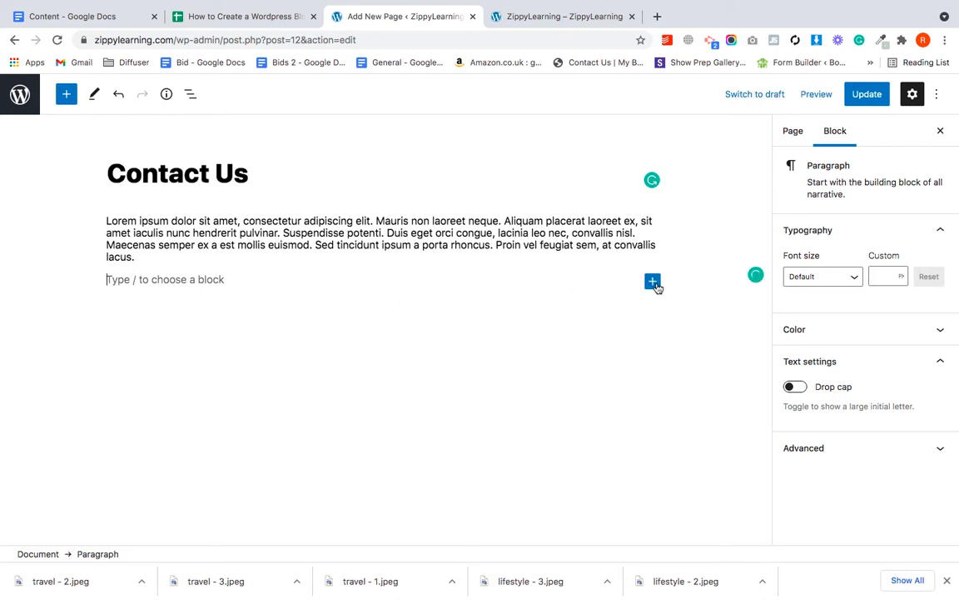
left_click(653, 282)
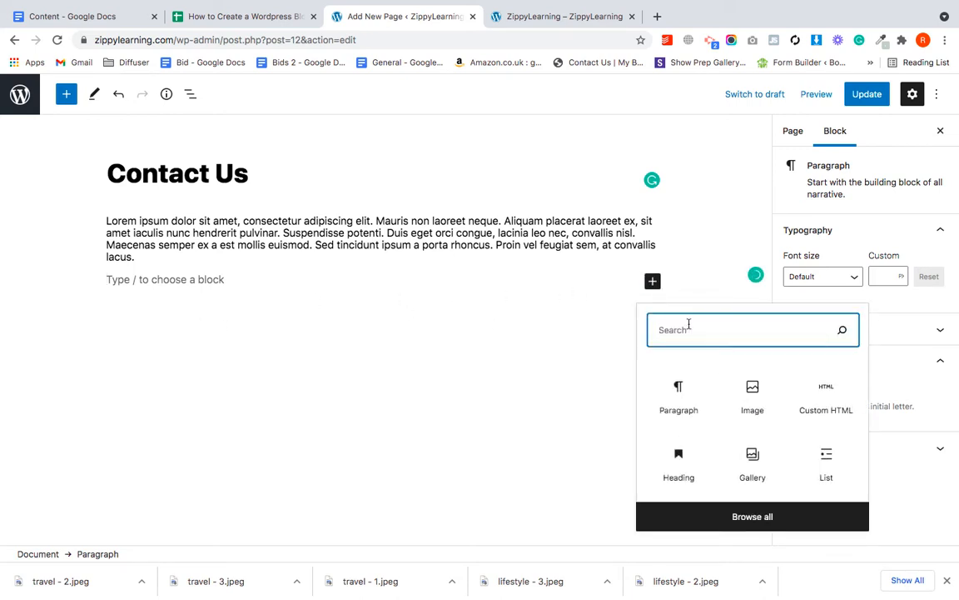
type("co")
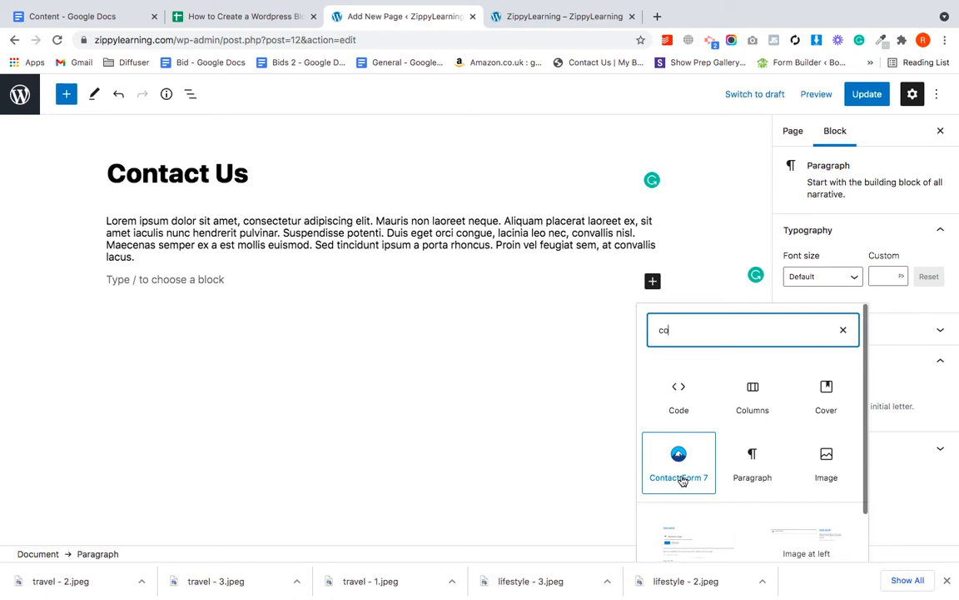
left_click(681, 481)
left_click(157, 358)
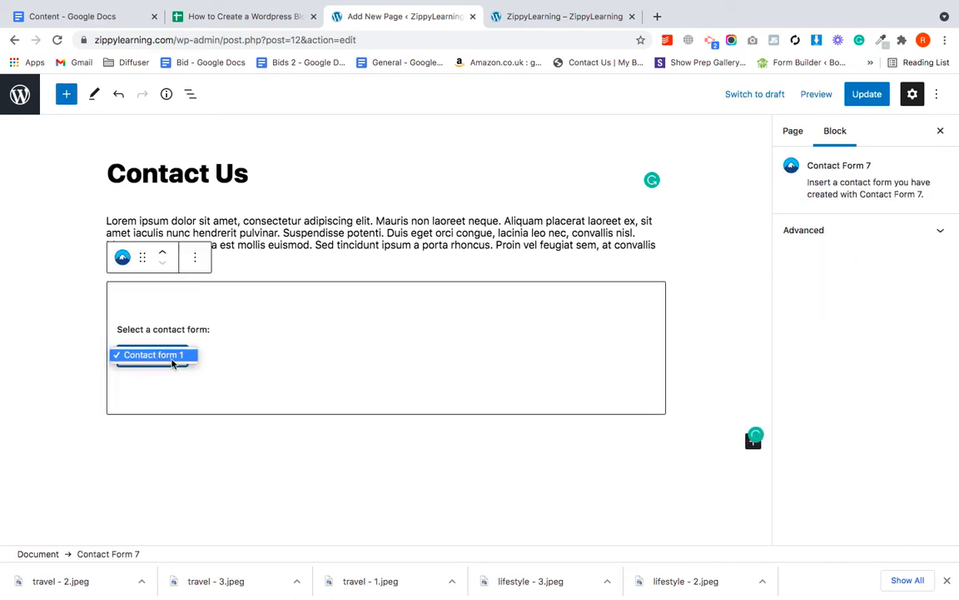
left_click(174, 359)
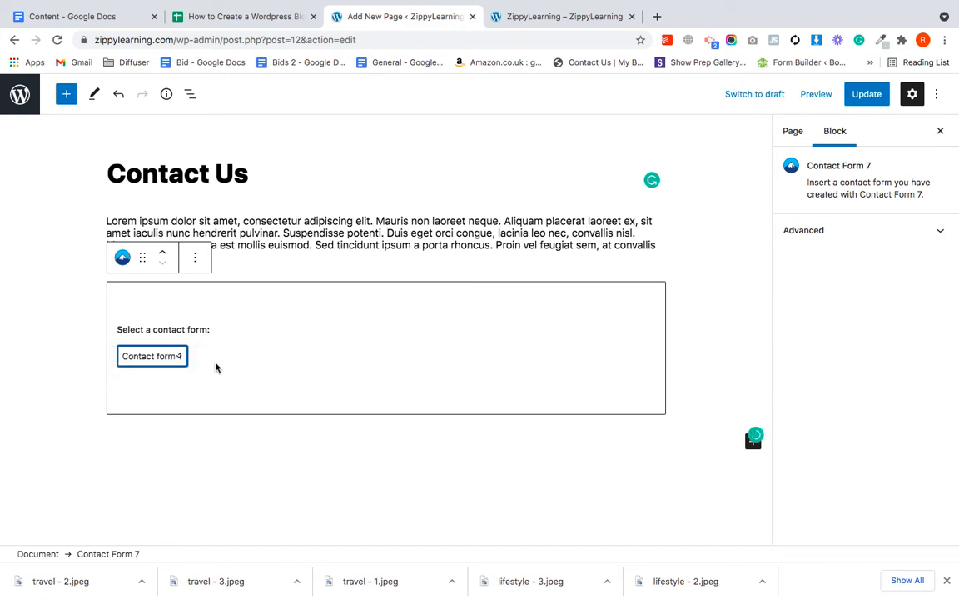
left_click(56, 343)
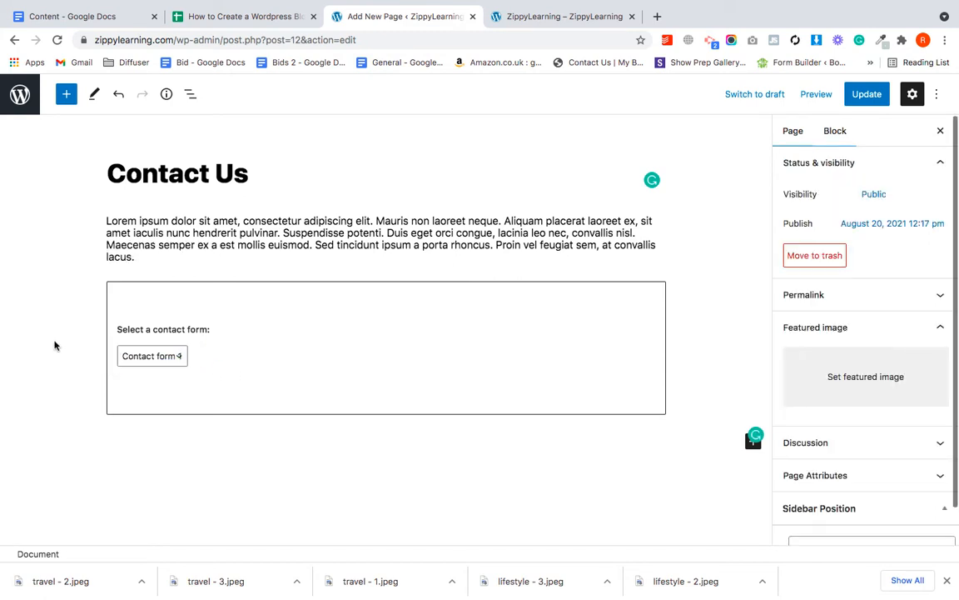
Update the Contact Us page and check the live page in a new browser tab
left_click(876, 100)
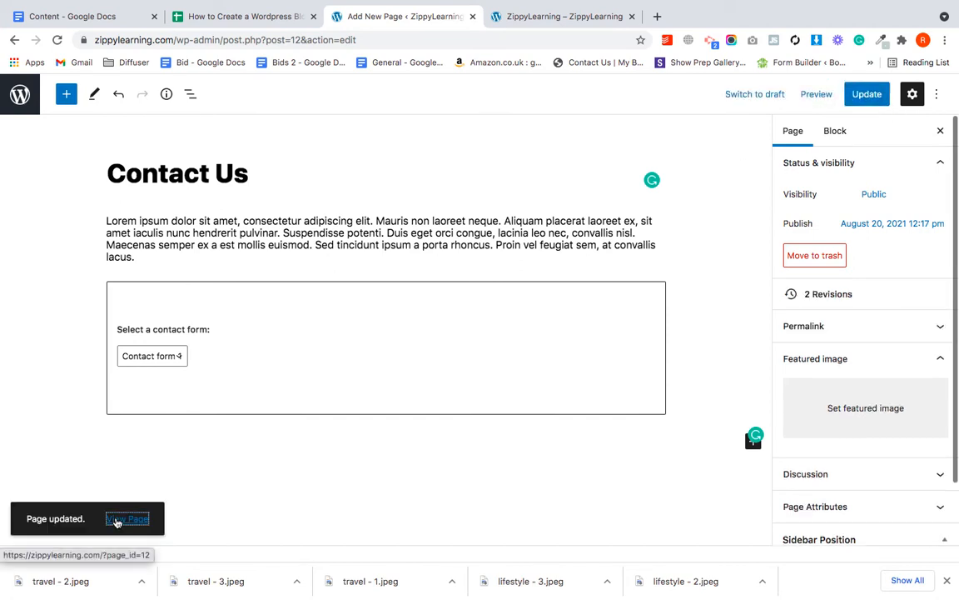
left_click(118, 520, "super")
left_click(666, 20)
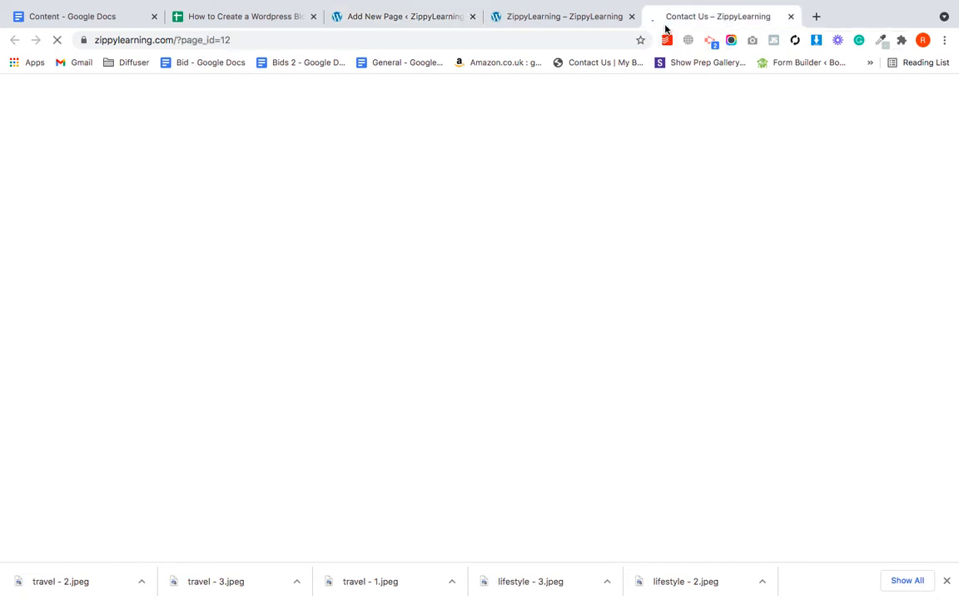
scroll(483, 402, "down", 1)
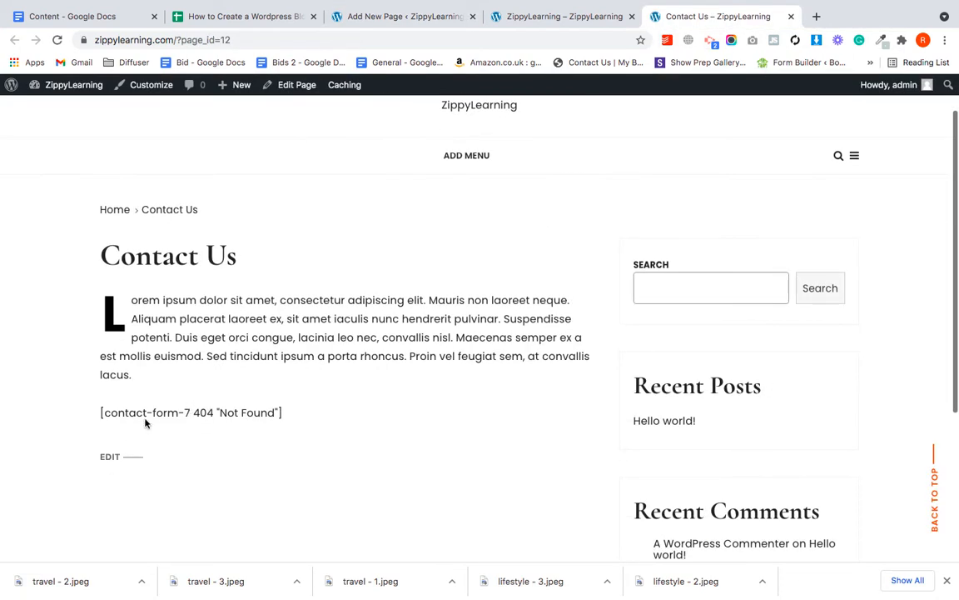
Go to the WordPress dashboard, open the contact forms list and select the shortcode of Contact form 1
mouse_move(68, 85)
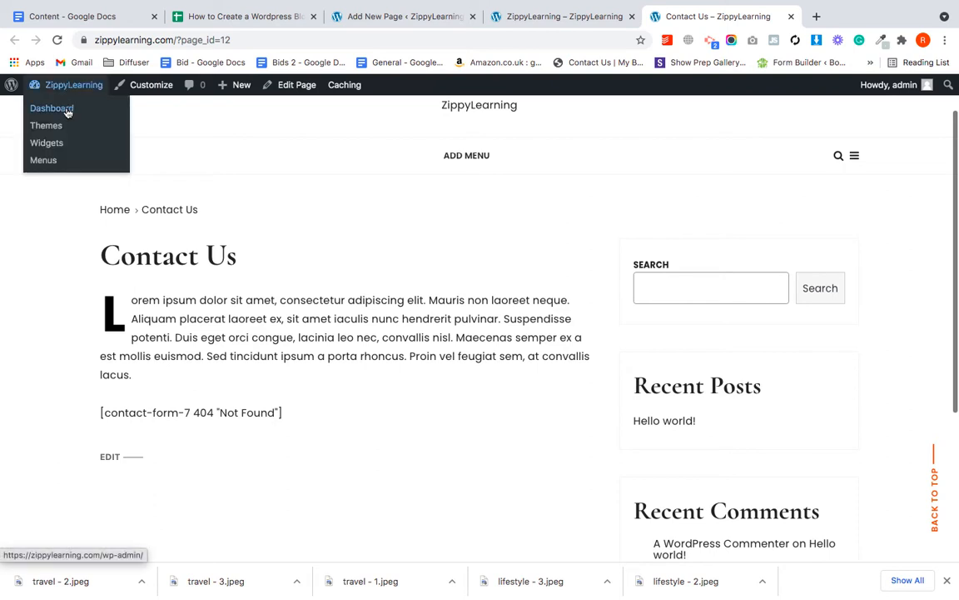
left_click(68, 114)
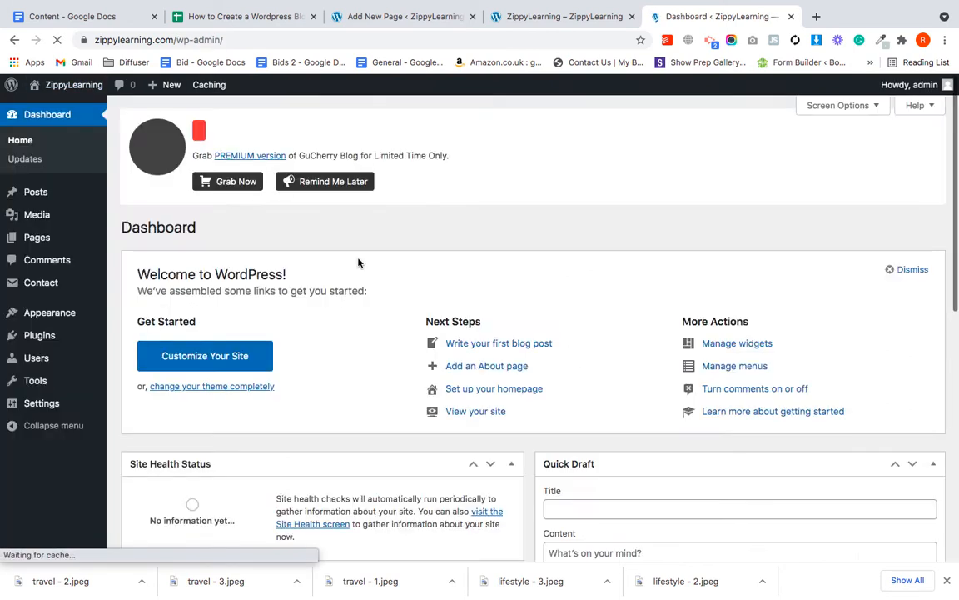
mouse_move(85, 359)
mouse_move(45, 287)
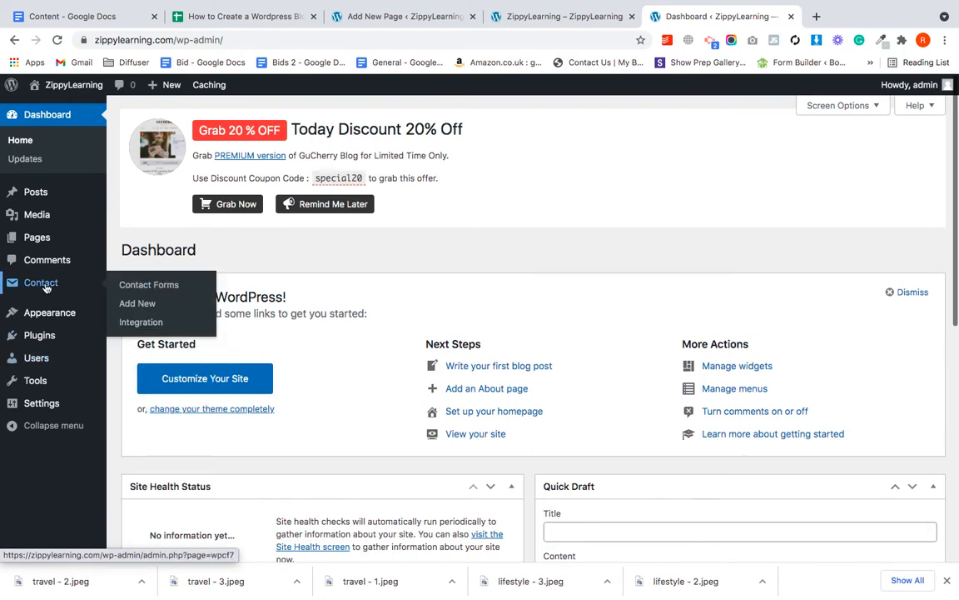
left_click(143, 284)
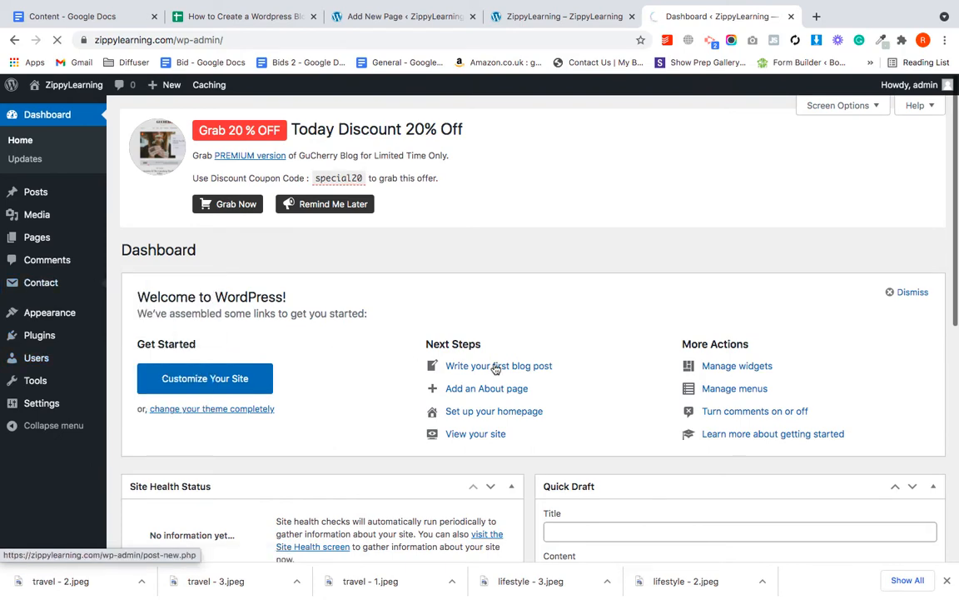
scroll(621, 376, "down", 2)
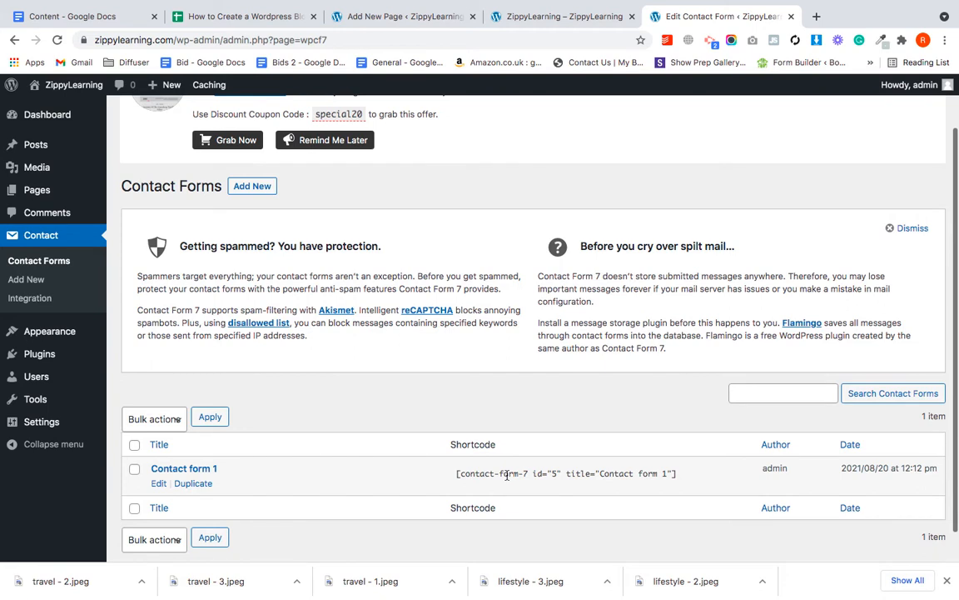
left_click(521, 473)
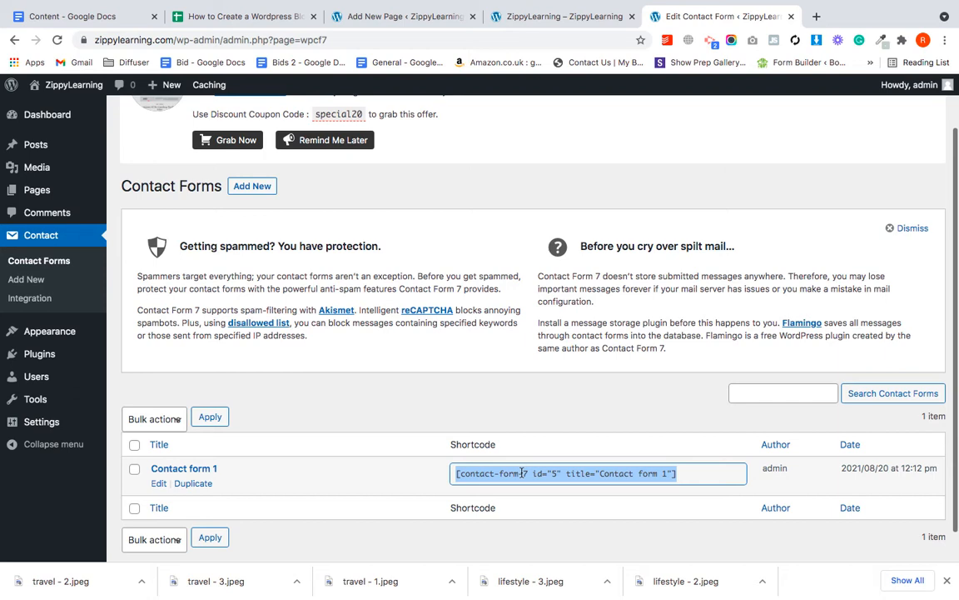
scroll(364, 413, "down", 1)
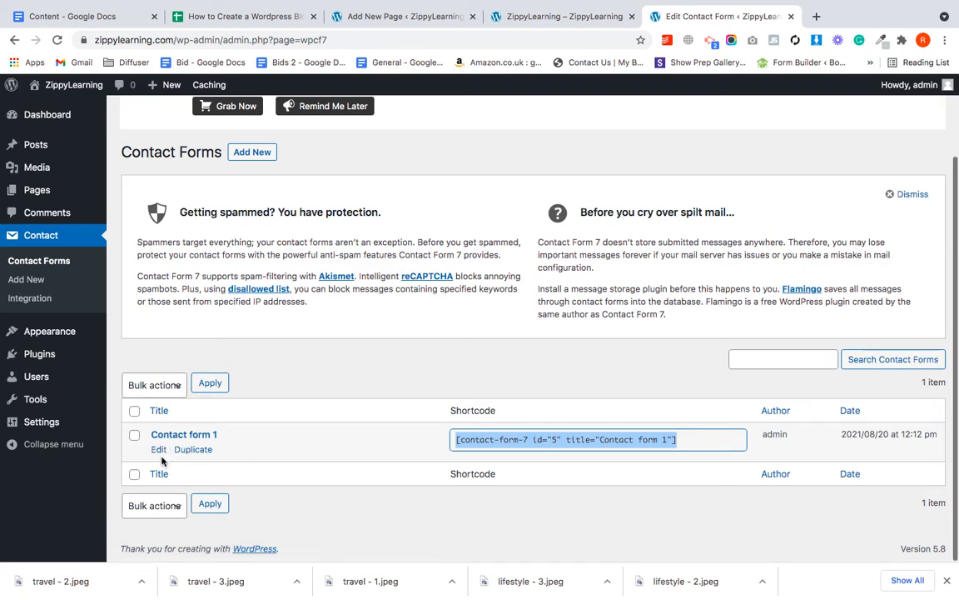
Open Contact form 1 for editing, examine its form template and mail recipient setting, and select its shortcode
left_click(159, 450)
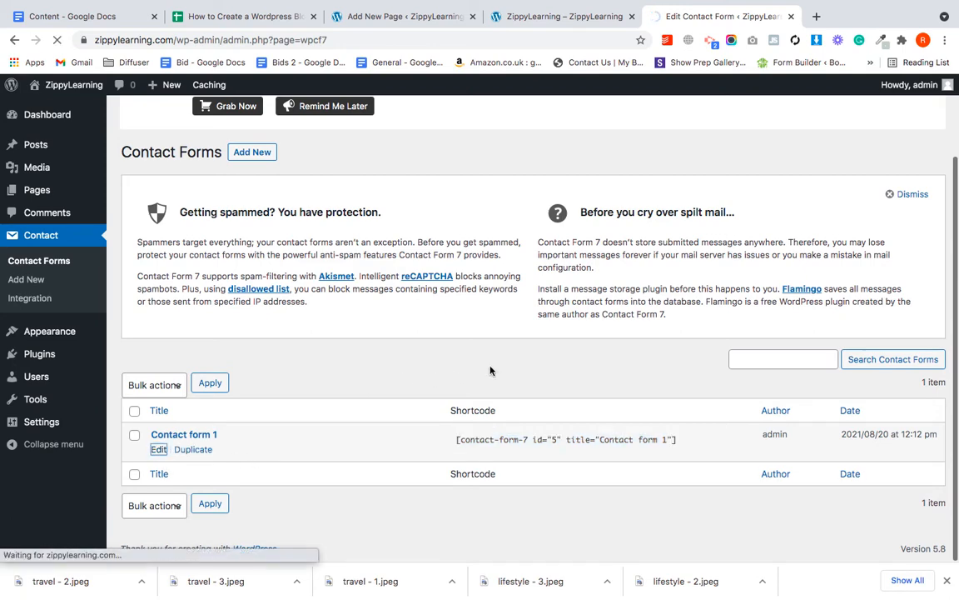
scroll(489, 368, "down", 3)
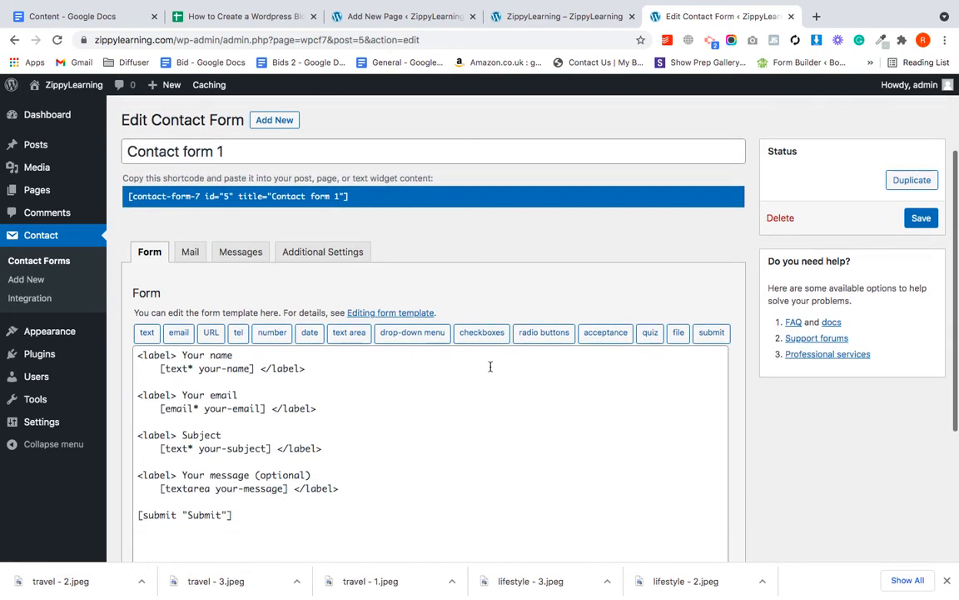
left_click(190, 251)
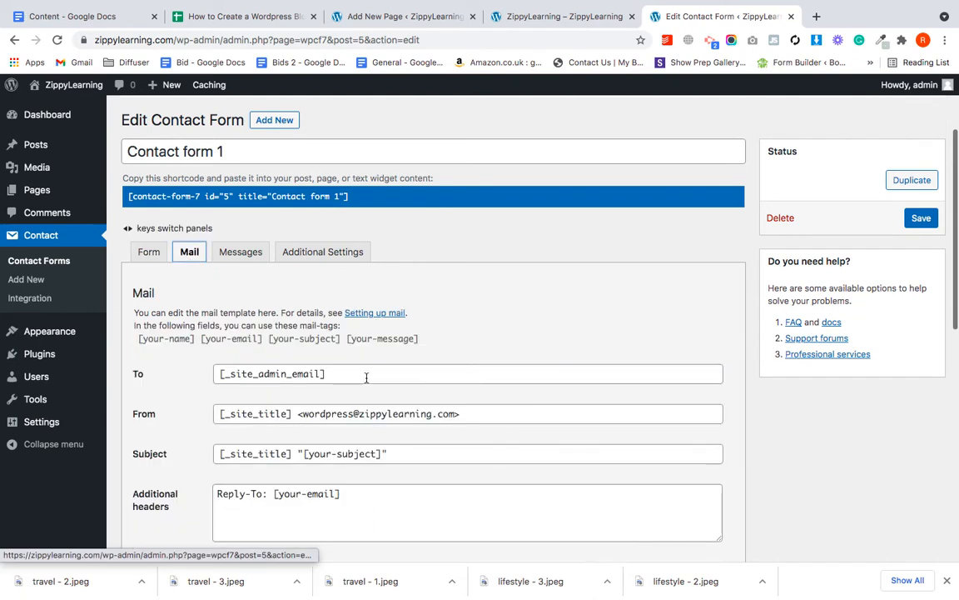
left_click_drag(366, 378, 218, 379)
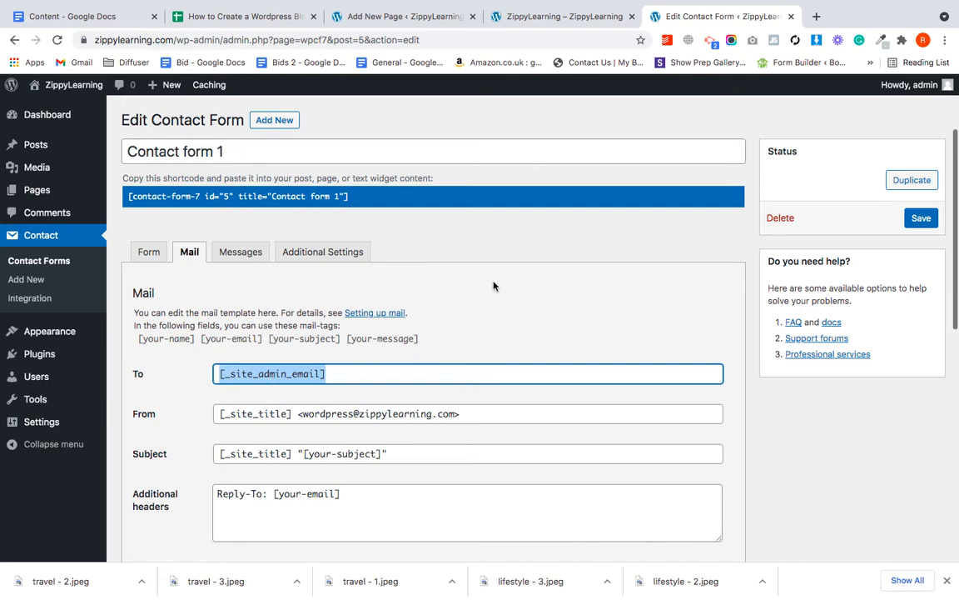
scroll(467, 267, "up", 1)
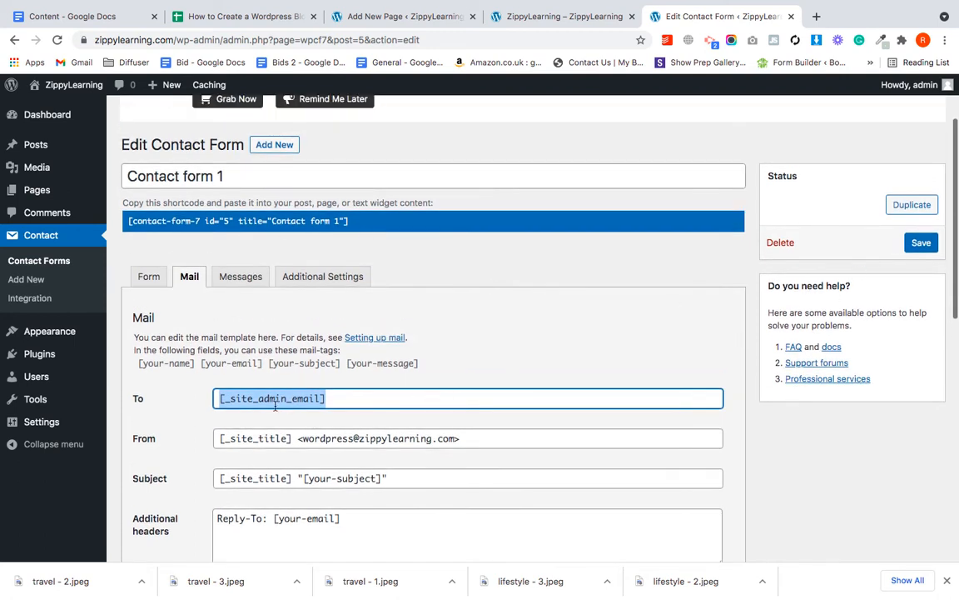
left_click(273, 223)
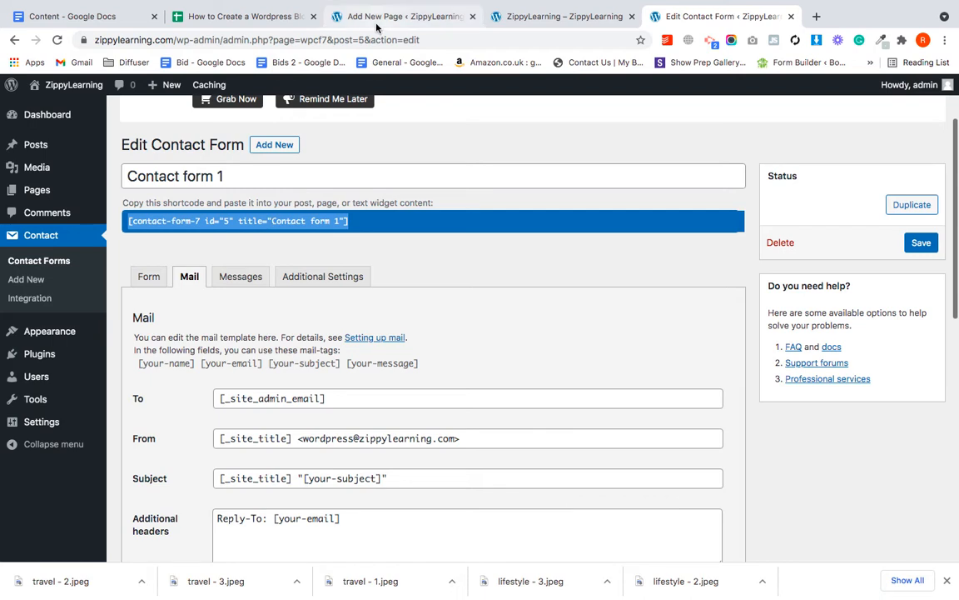
Remove the Contact Form 7 block from the Contact Us page in the editor and undo the removal
left_click(421, 20)
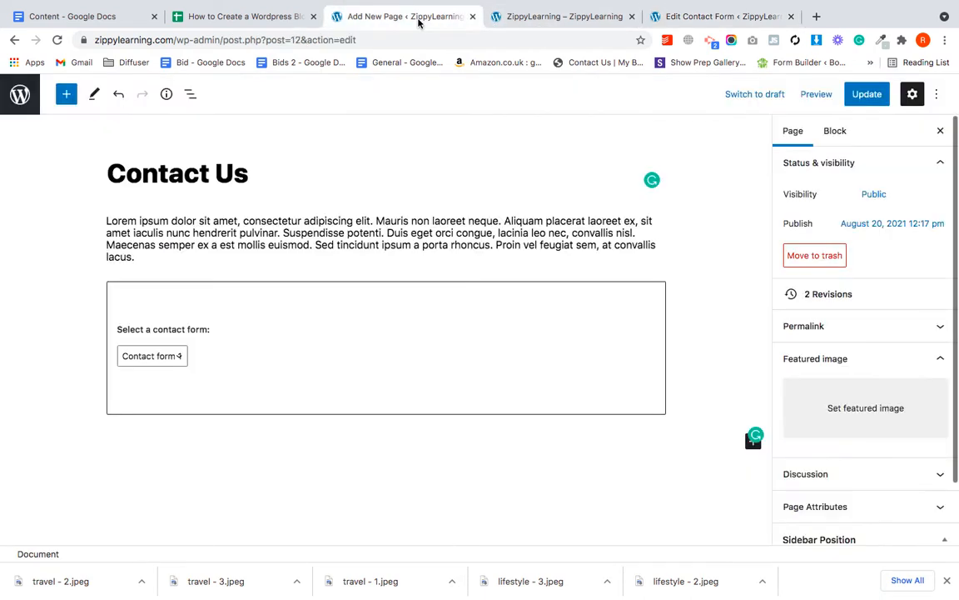
left_click(393, 338)
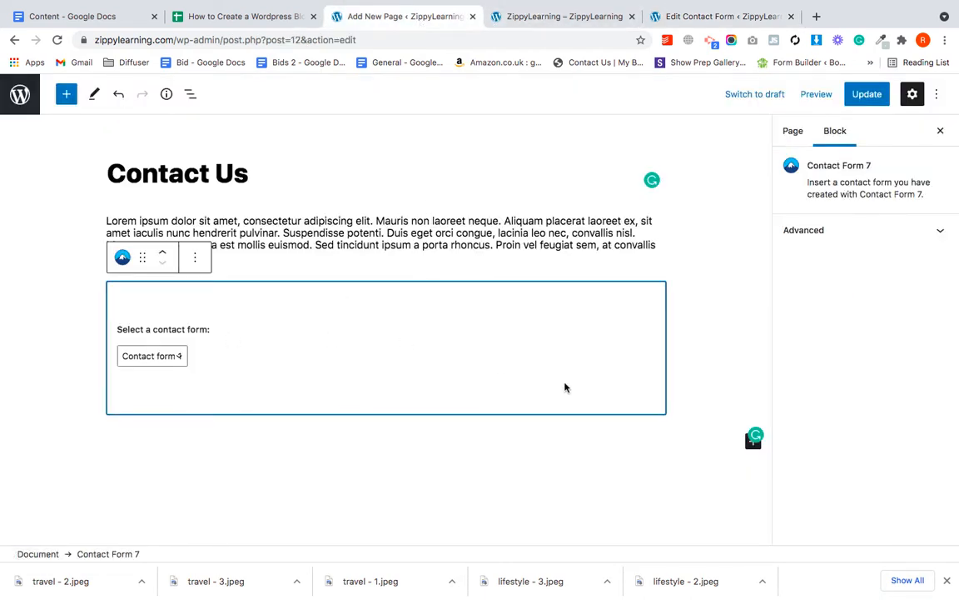
left_click(195, 257)
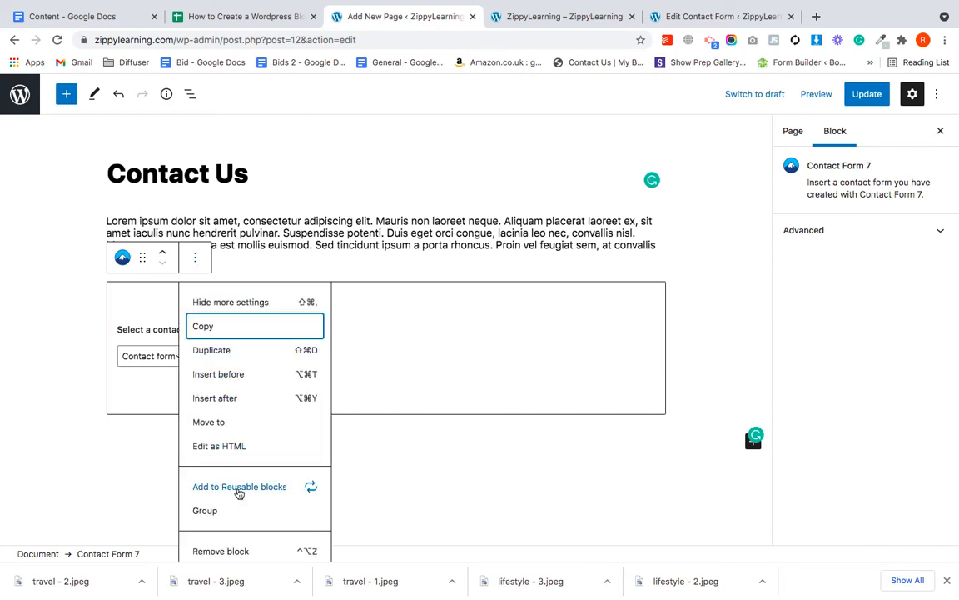
left_click(226, 552)
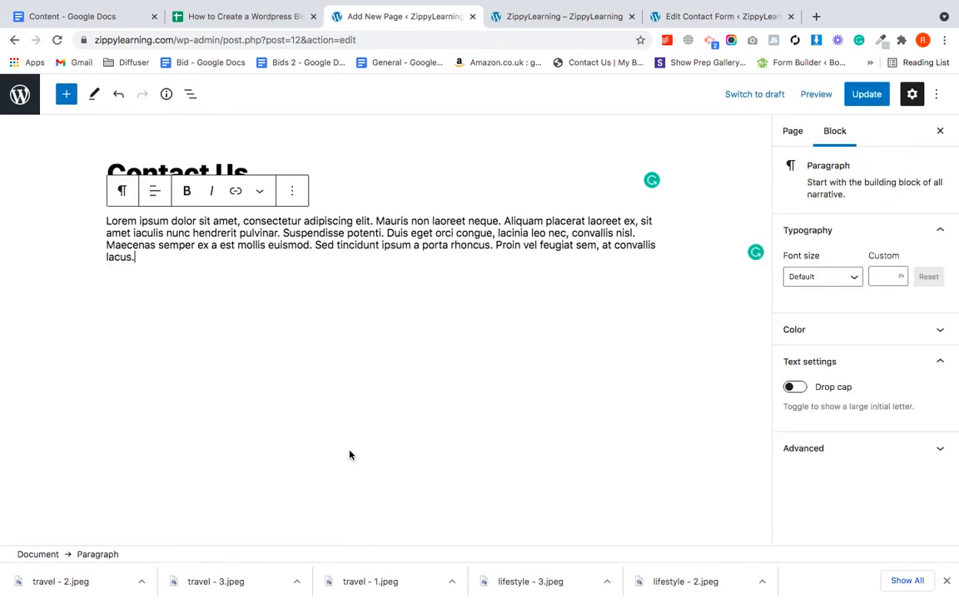
left_click(206, 296)
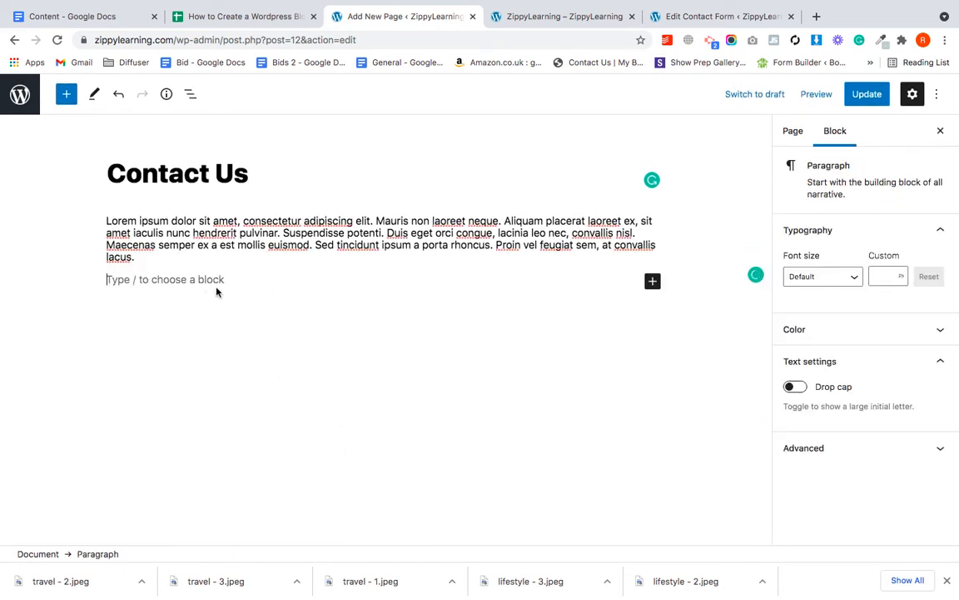
key("ctrl+z")
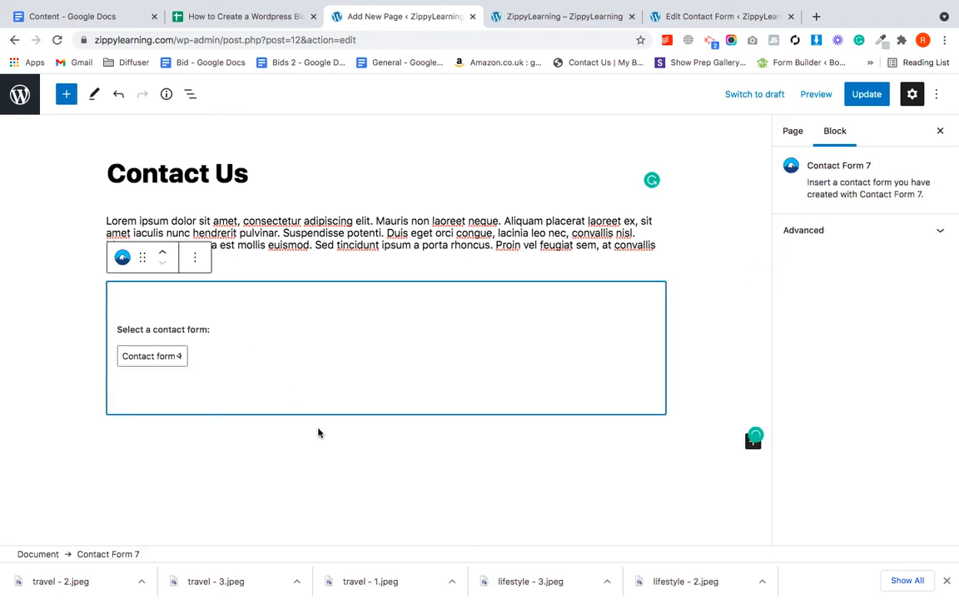
Update the Contact Us page with its Contact Form 7 block and open the live page in a new tab
left_click(345, 460)
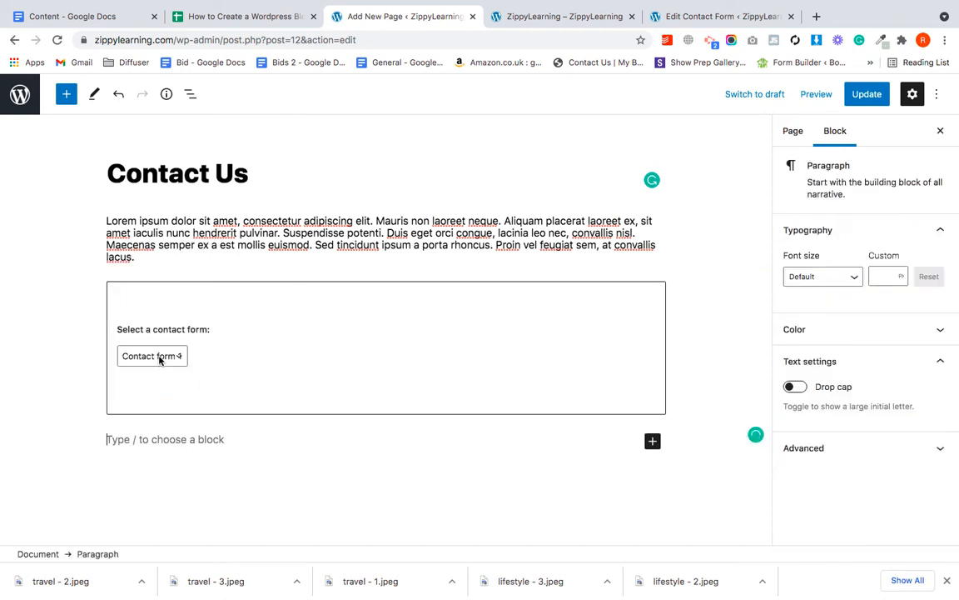
left_click(874, 103)
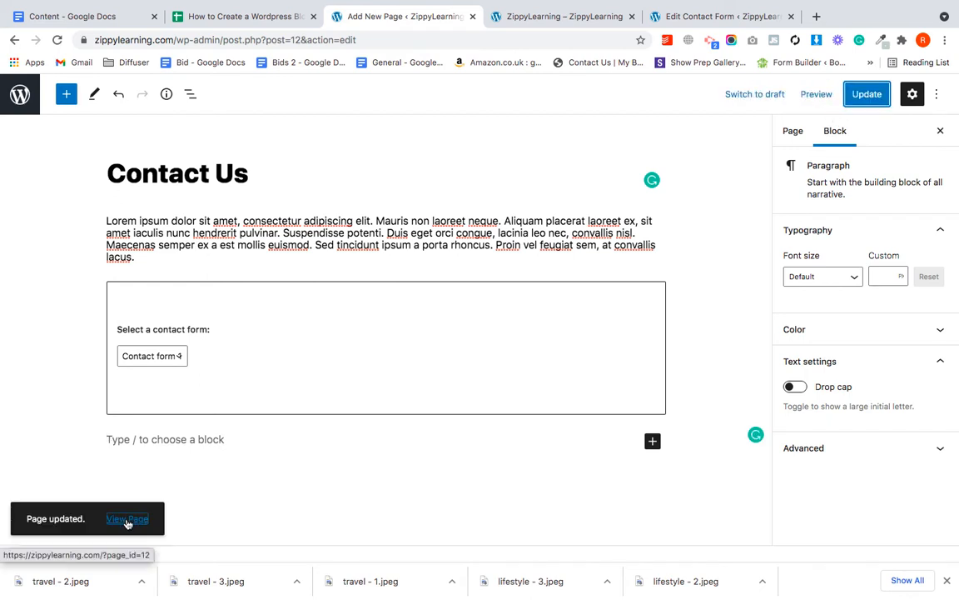
left_click(127, 522)
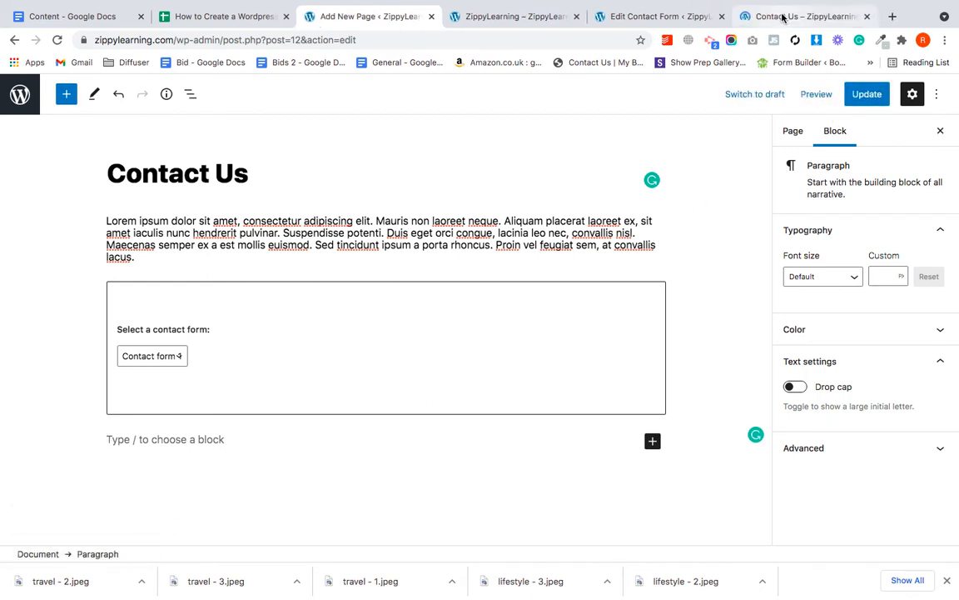
Examine the contact form on the live Contact Us page, from the name field down to the submit option
left_click(782, 17)
scroll(517, 374, "down", 2)
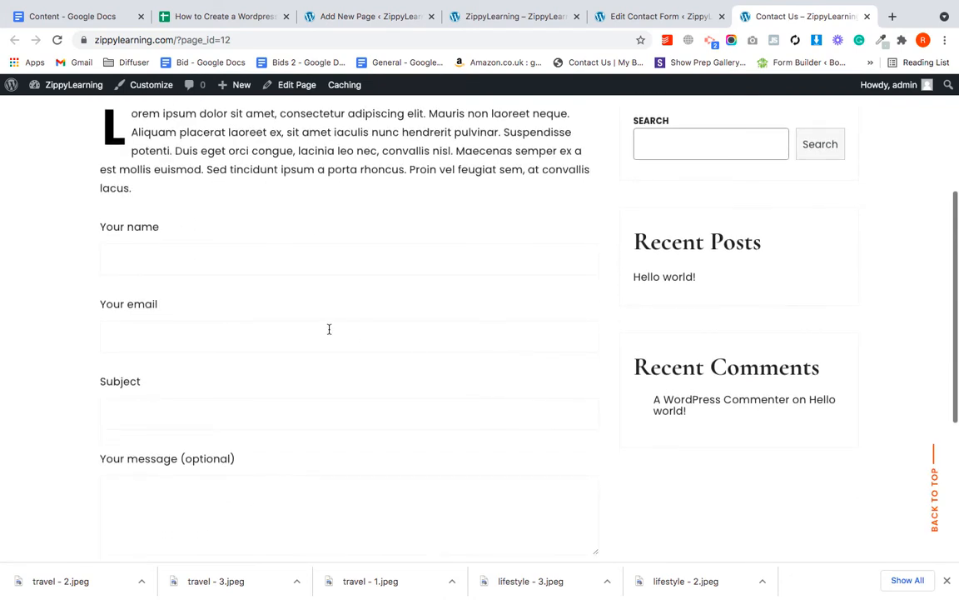
scroll(326, 401, "down", 1)
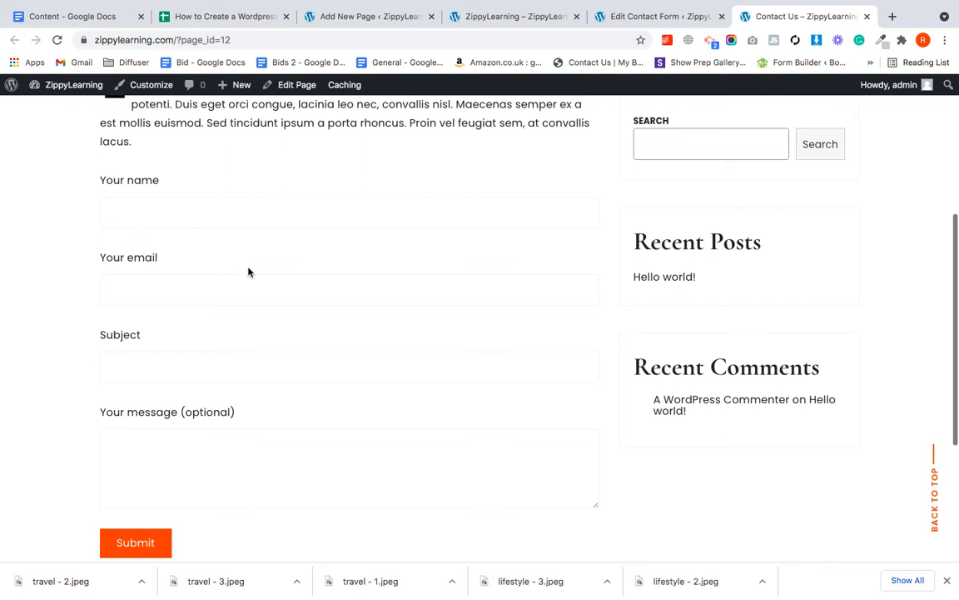
scroll(248, 272, "up", 5)
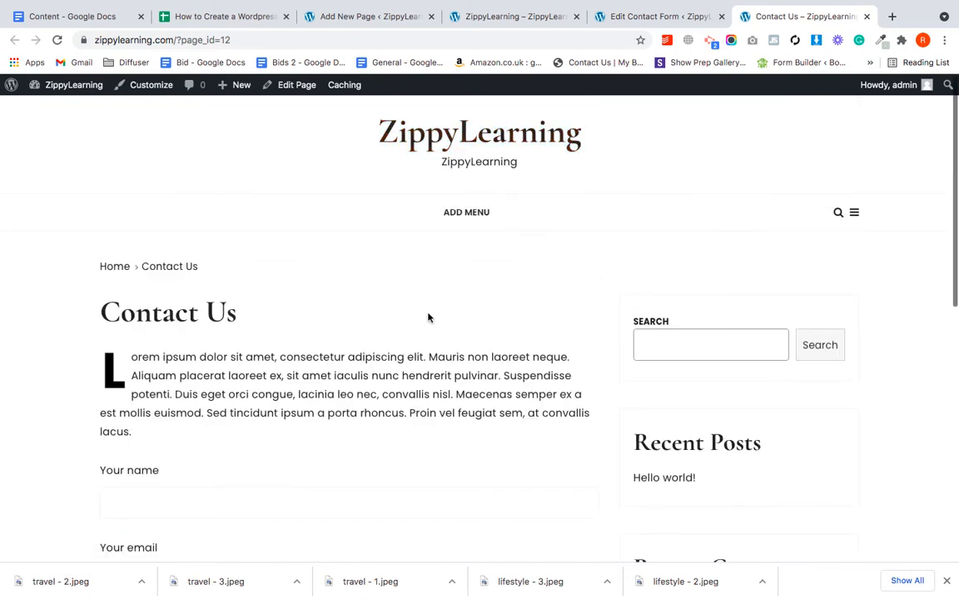
Close the three extra site tabs and go from the Contact Us page editor to the WordPress dashboard
left_click(352, 16)
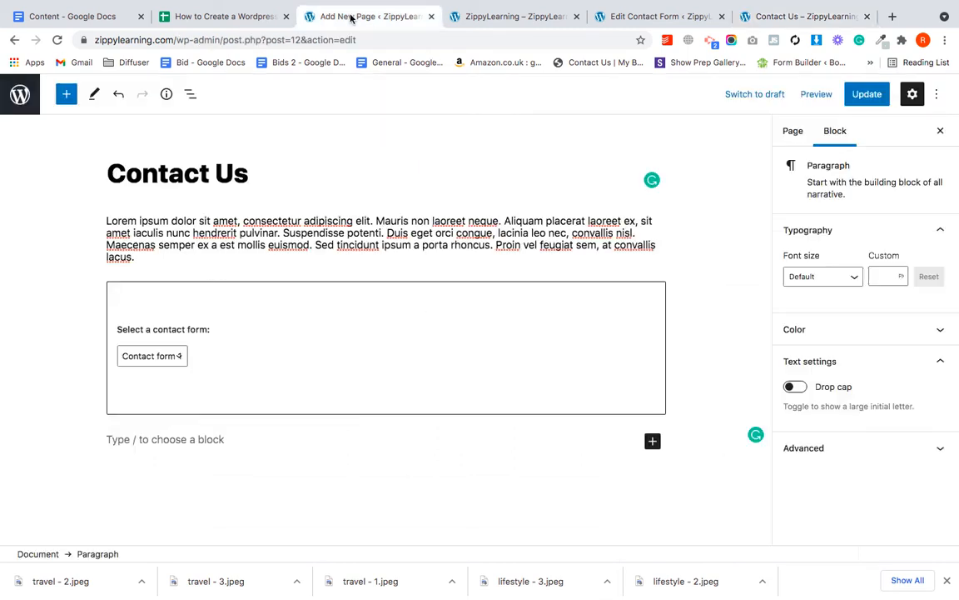
left_click(576, 18)
left_click(576, 17)
left_click(577, 17)
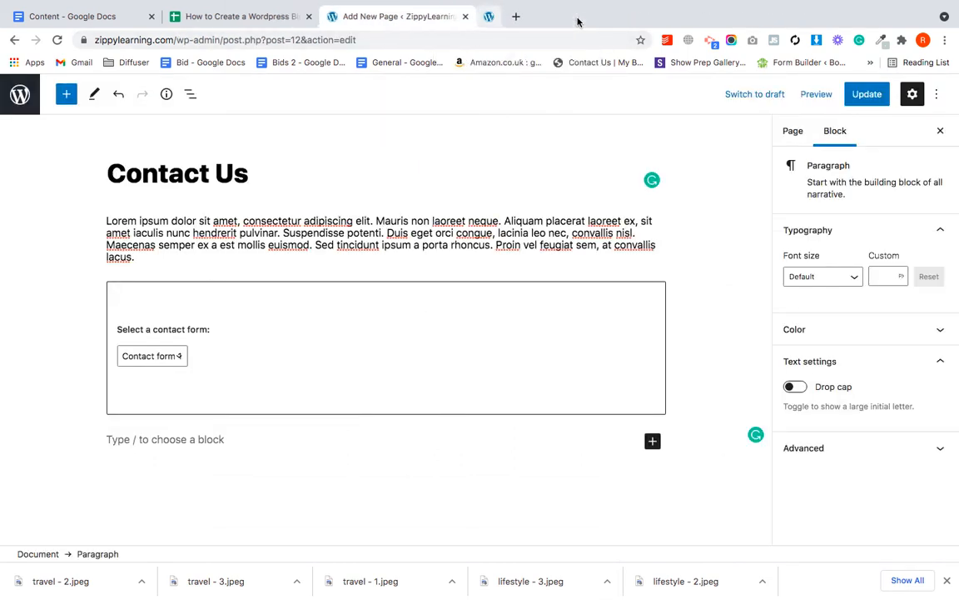
left_click_drag(224, 40, 585, 176)
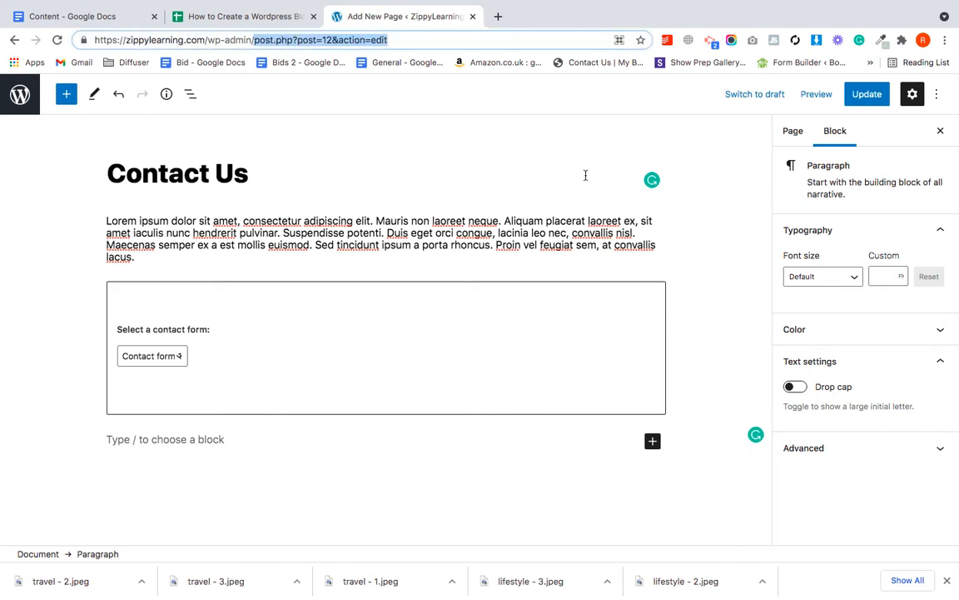
key("BackSpace")
key("Return")
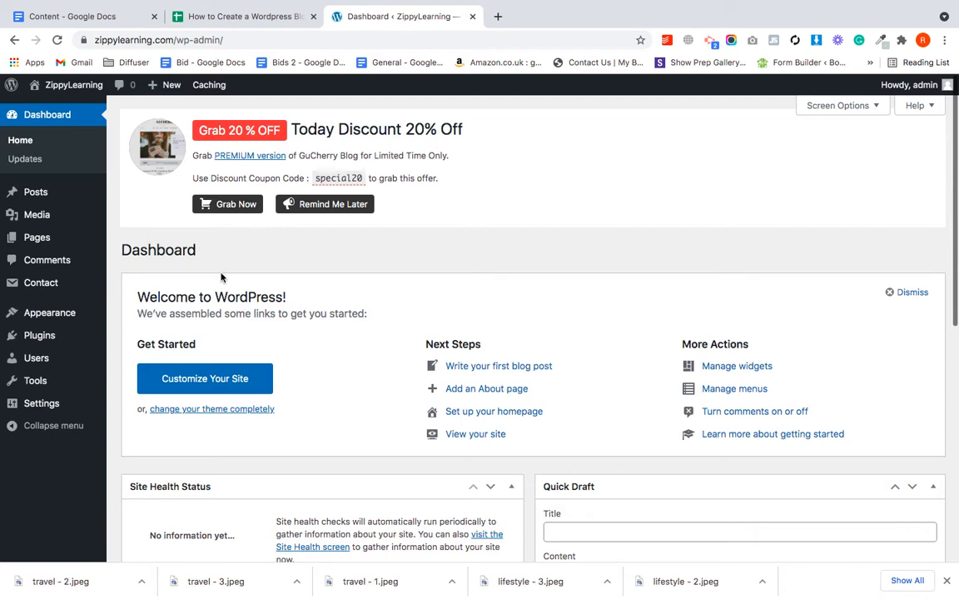
Open the post categories and add the new categories Fashion, Lifestyle and Travl
mouse_move(47, 196)
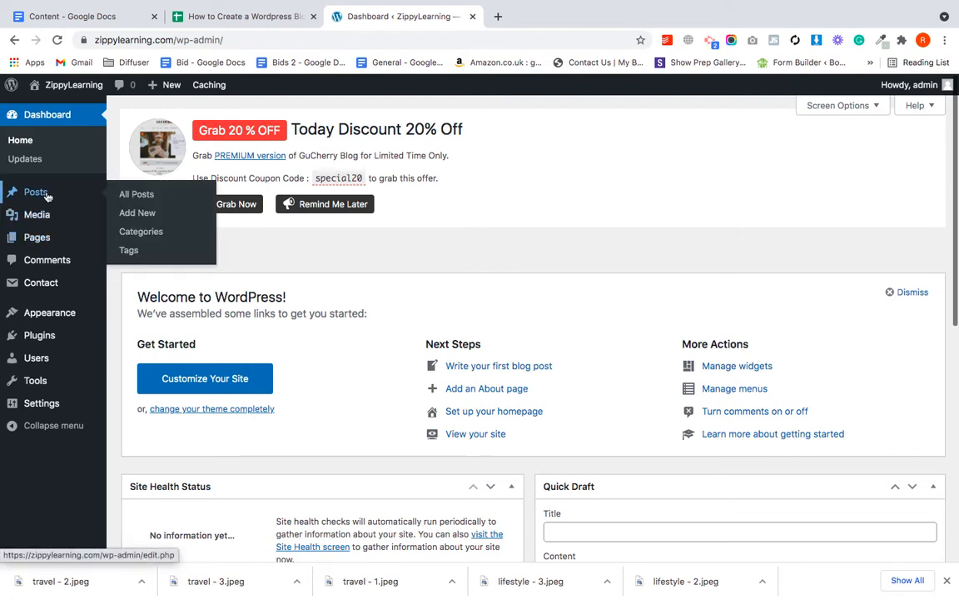
left_click(180, 240)
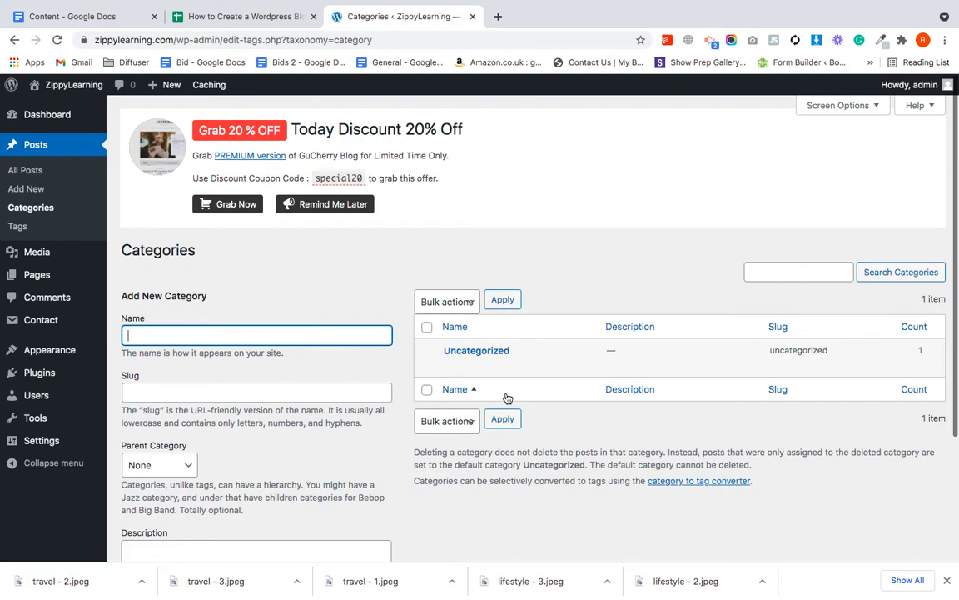
scroll(589, 334, "down", 1)
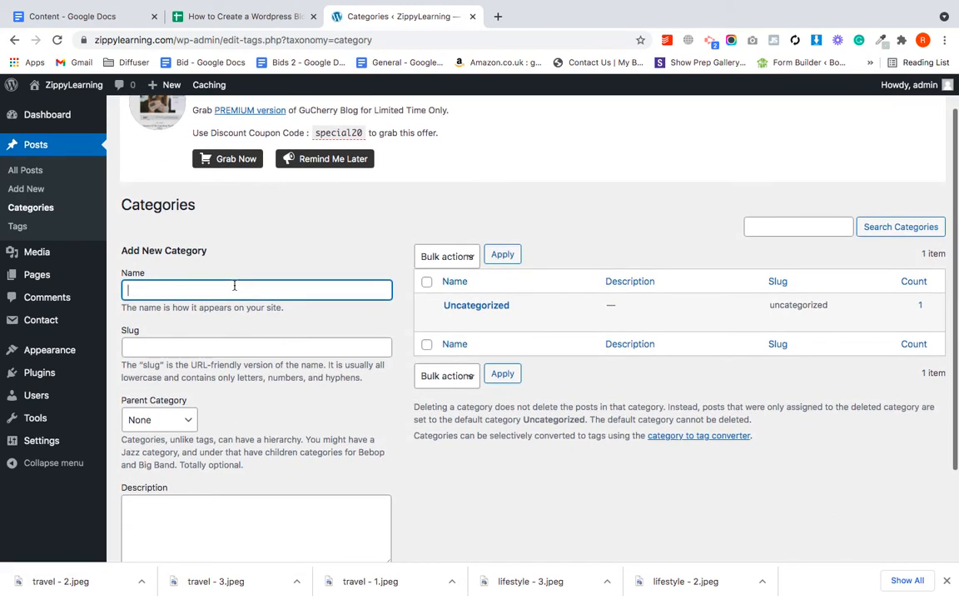
type("Fashion")
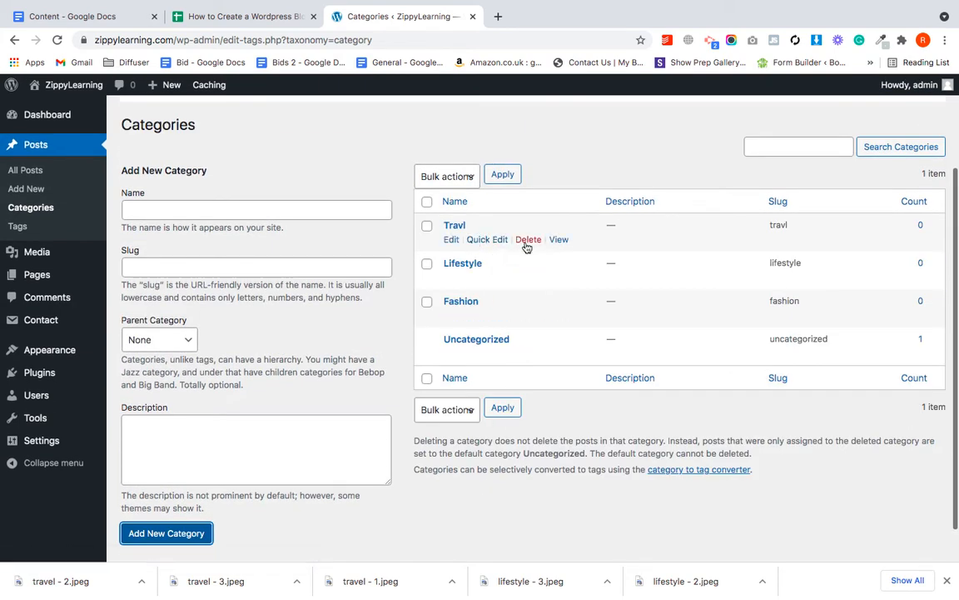
Correct the name of the Travl category to Travel, save the change and return to the category list
left_click(451, 240)
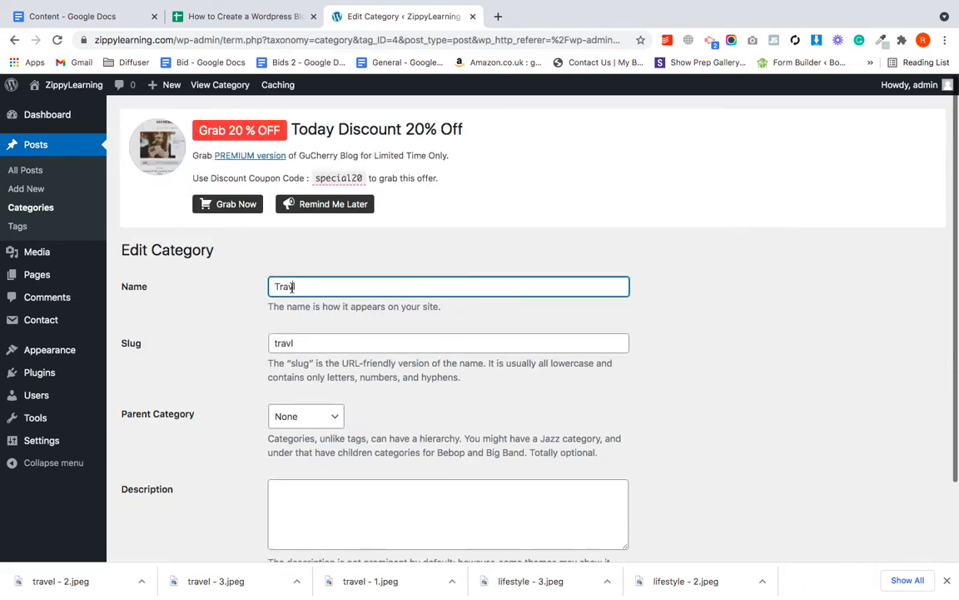
scroll(437, 323, "down", 2)
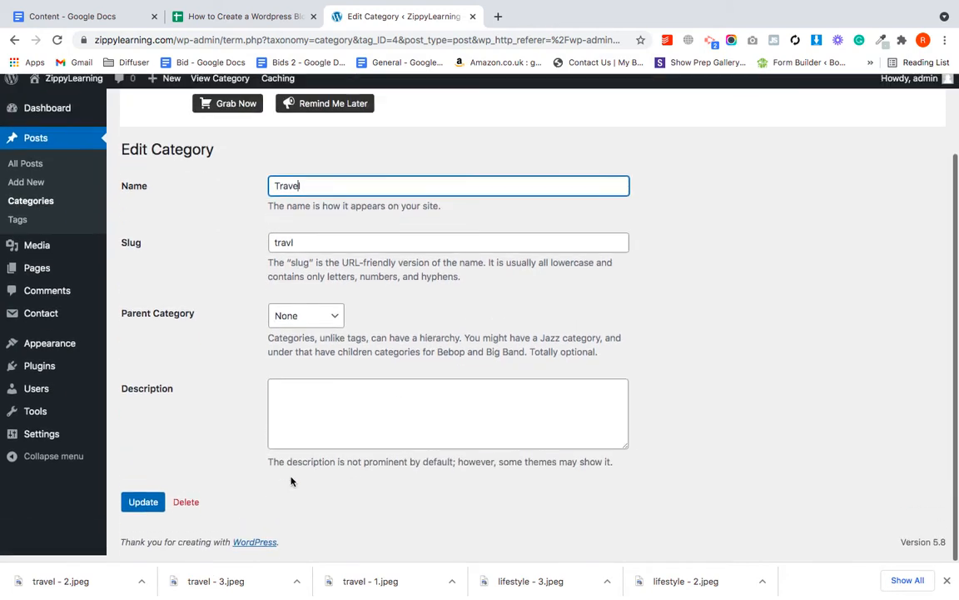
left_click(149, 512)
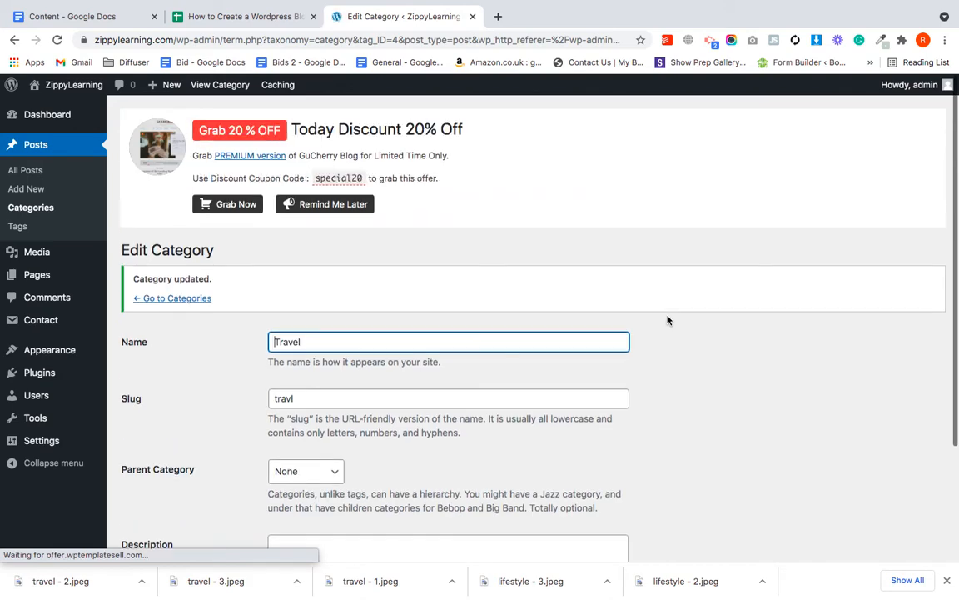
left_click(35, 216)
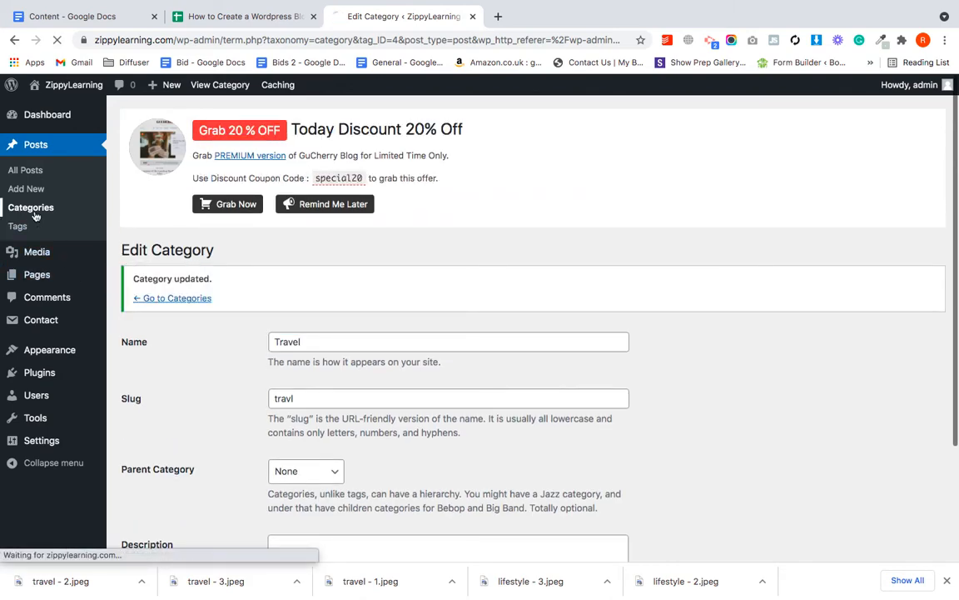
scroll(643, 331, "down", 1)
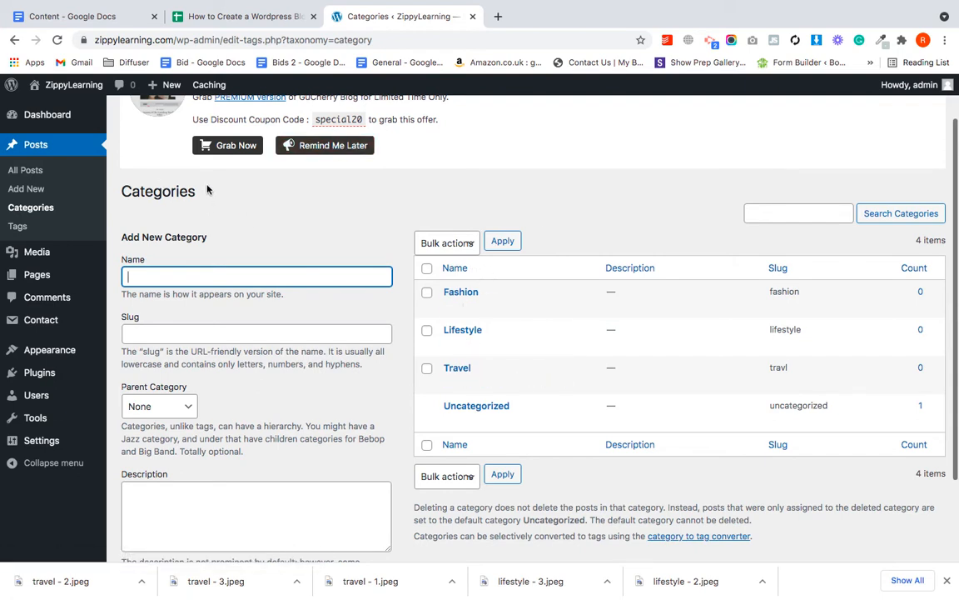
Visit the live site from the dashboard and open the menu settings in its theme customizer
left_click(33, 119)
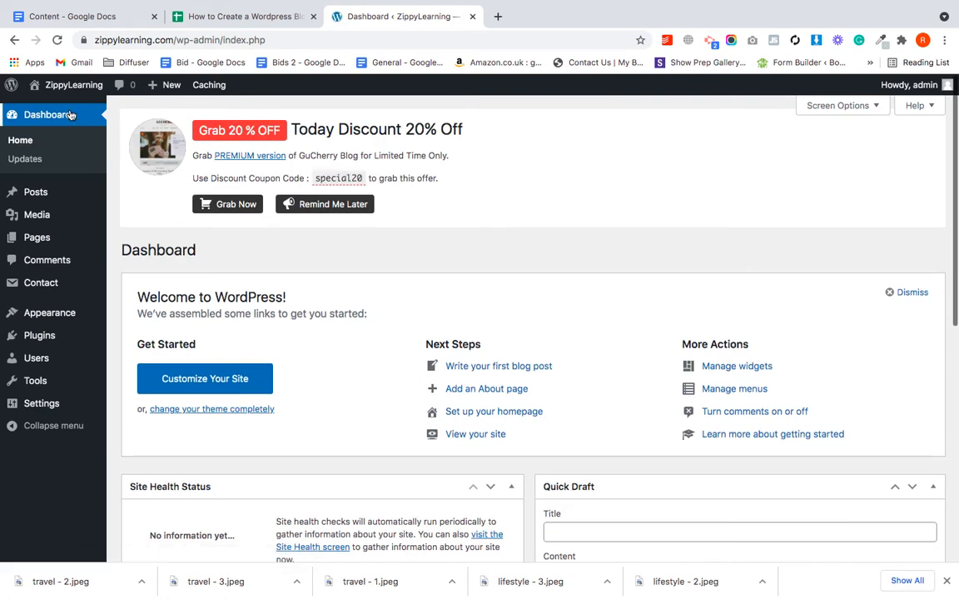
mouse_move(55, 90)
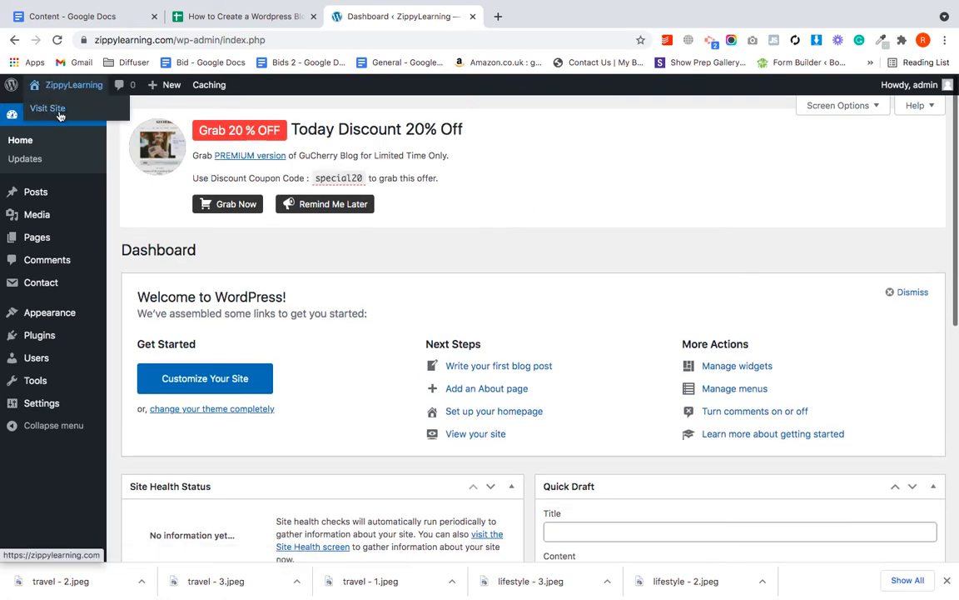
left_click(59, 116)
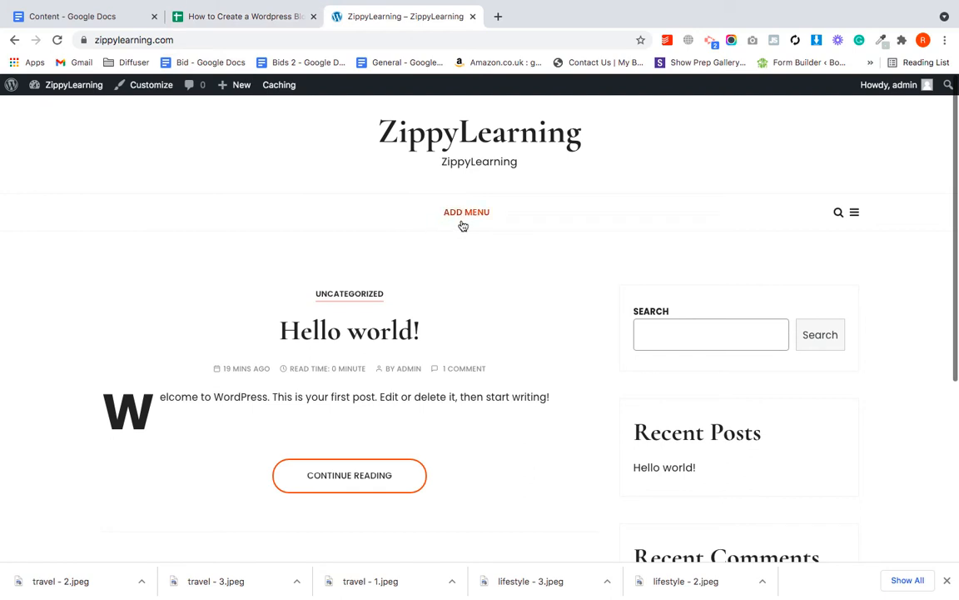
left_click(151, 85)
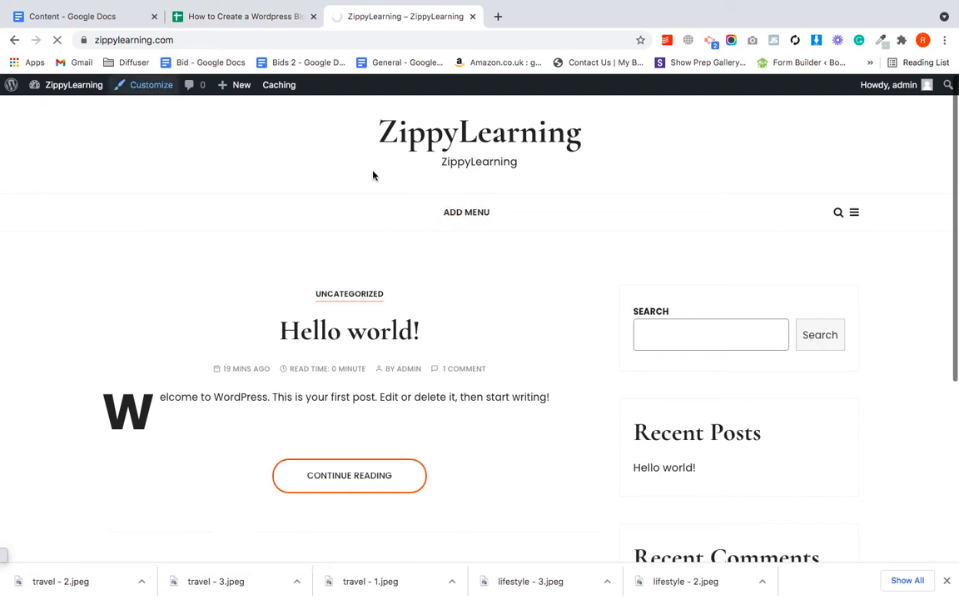
scroll(147, 368, "down", 3)
scroll(148, 368, "down", 1)
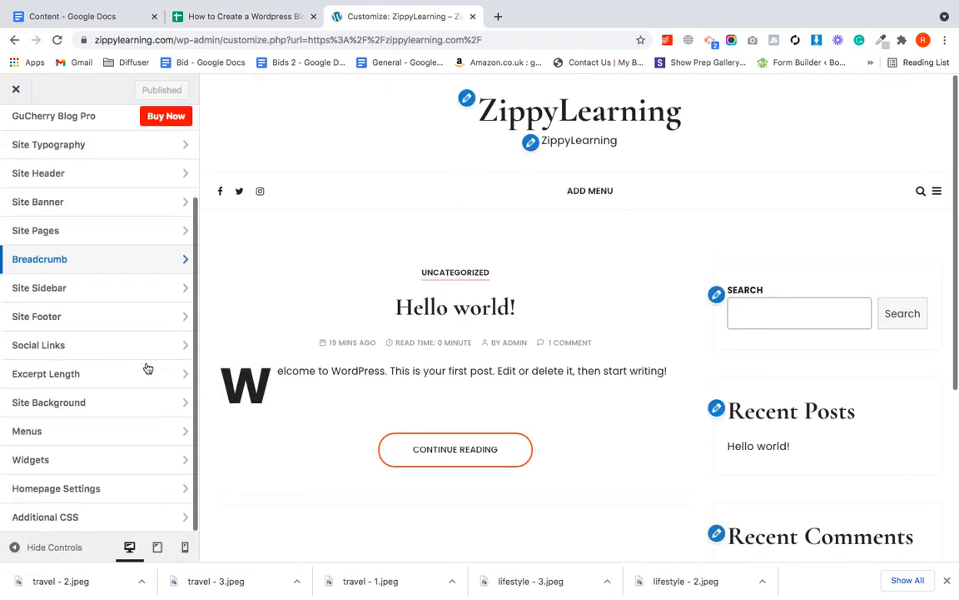
left_click(63, 441)
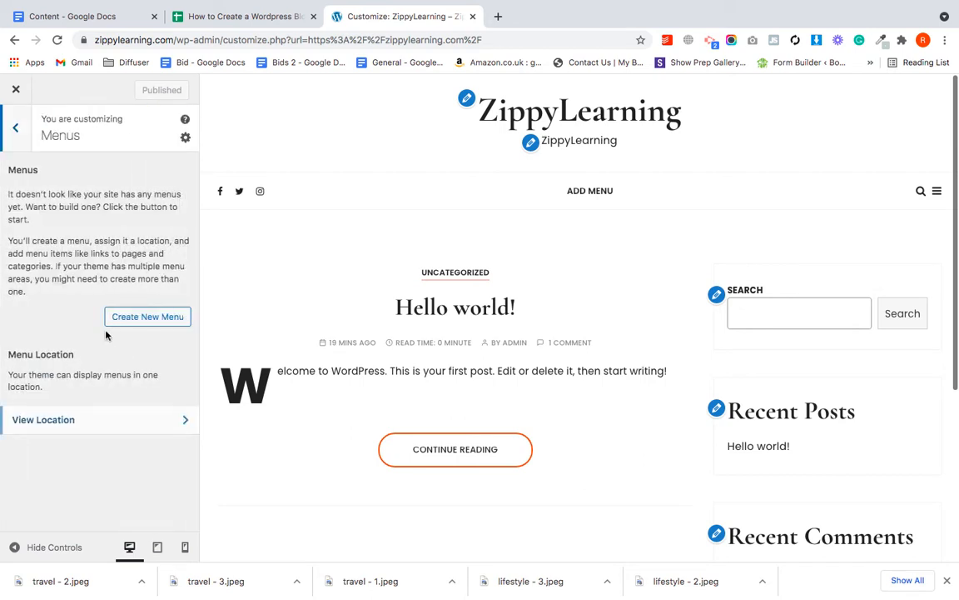
Create a new menu named Mian and assign it to the Primary menu location
left_click(140, 325)
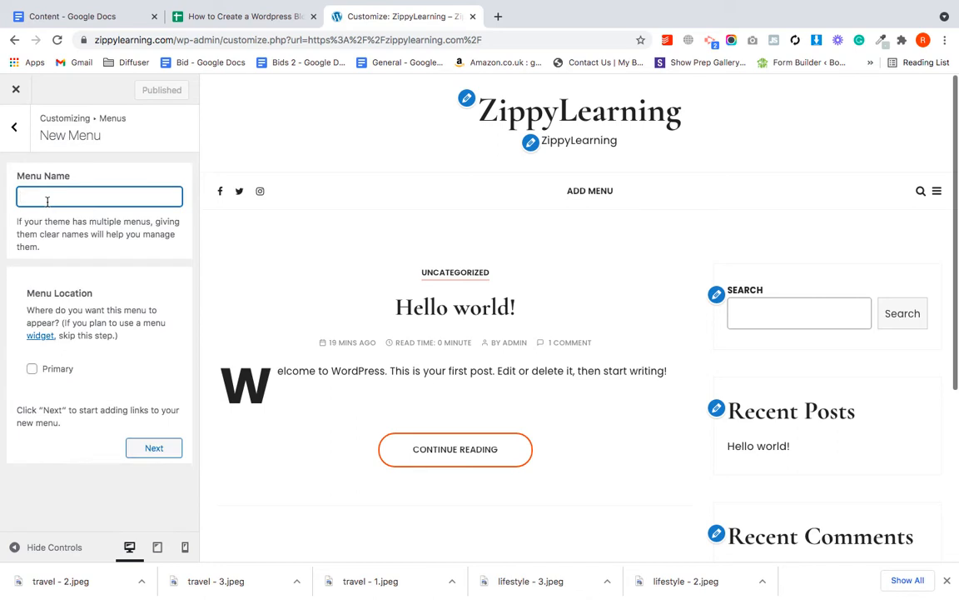
type("Mian")
left_click(30, 371)
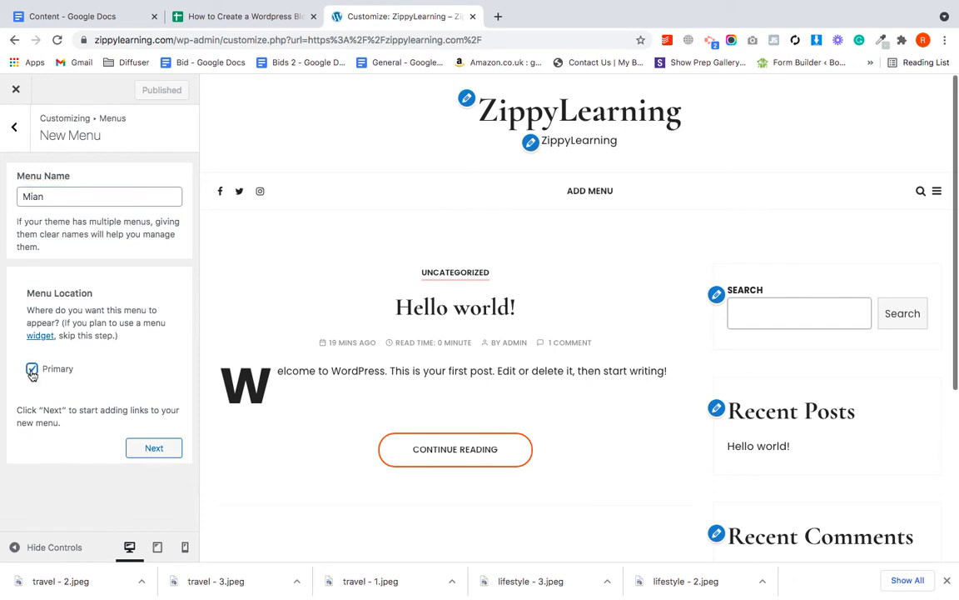
left_click(154, 449)
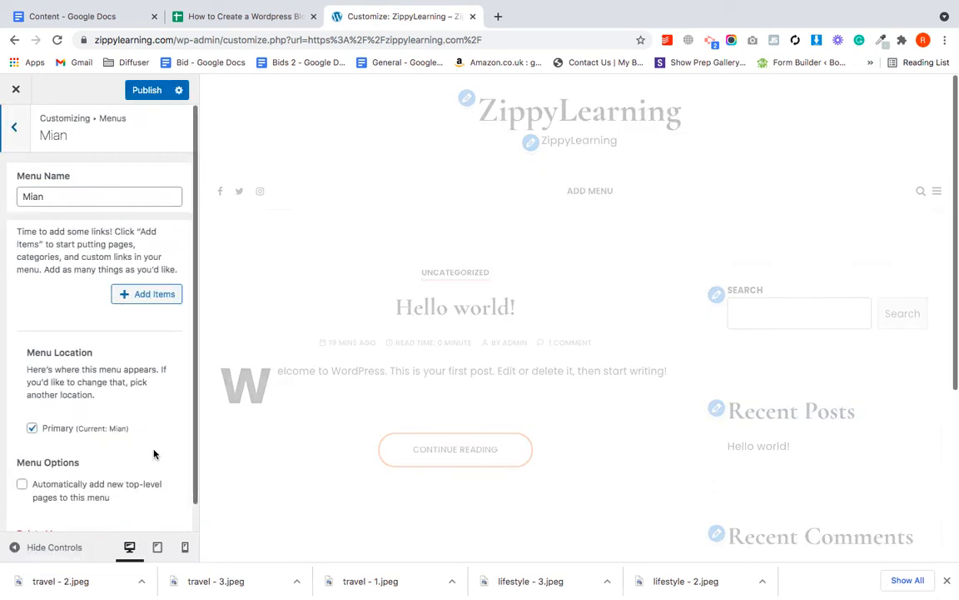
Add the Home link and the About me page as items of the Mian menu
left_click(154, 299)
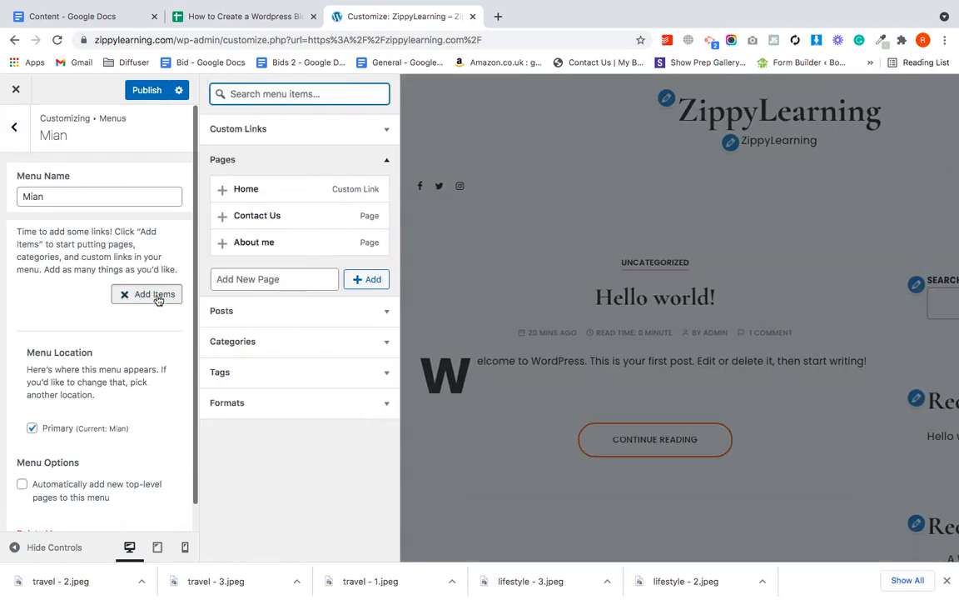
left_click(246, 191)
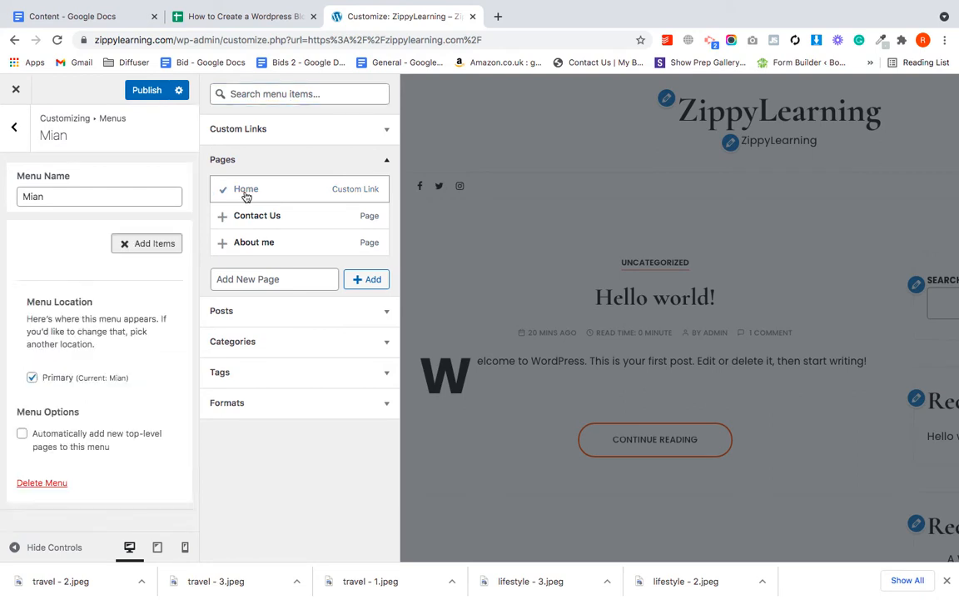
left_click(222, 247)
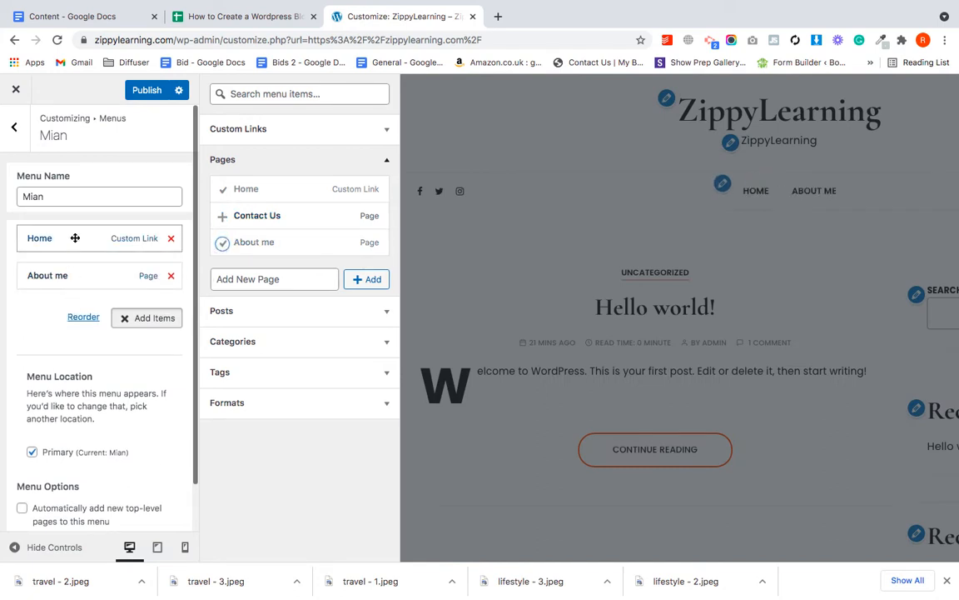
Add the Fashion, Lifestyle and Travel categories to the Mian menu after About me
left_click(371, 343)
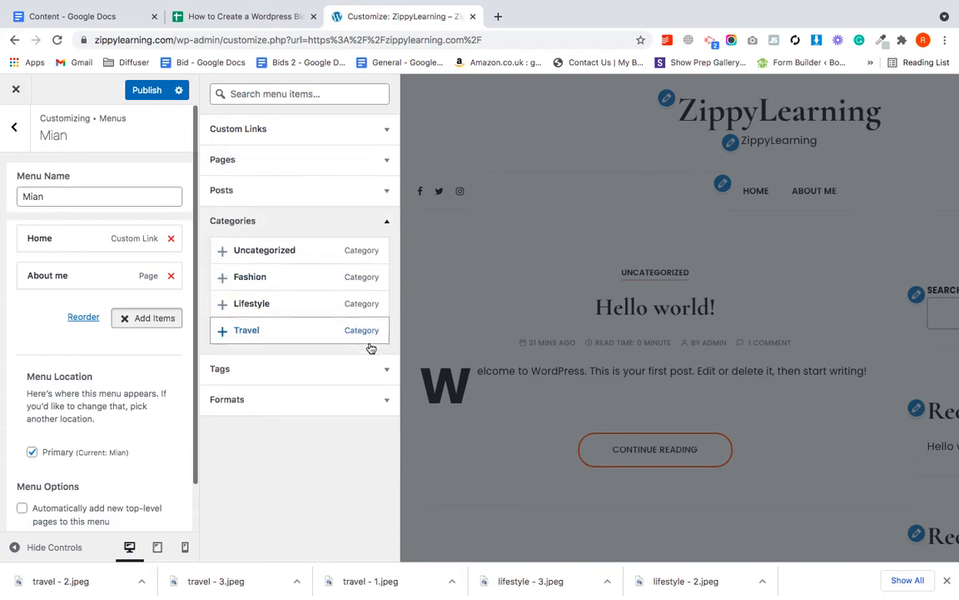
left_click(223, 279)
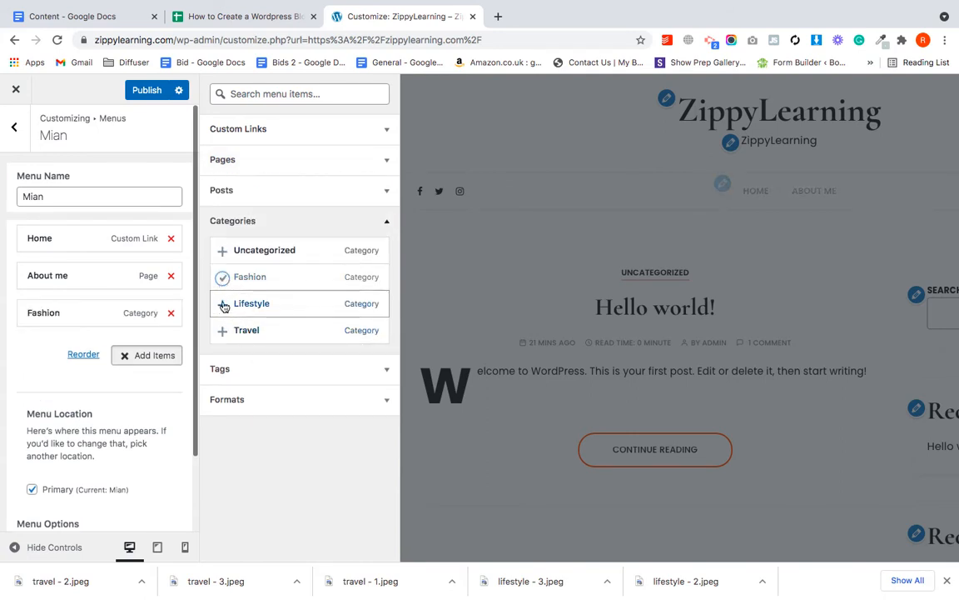
left_click(223, 304)
left_click(221, 333)
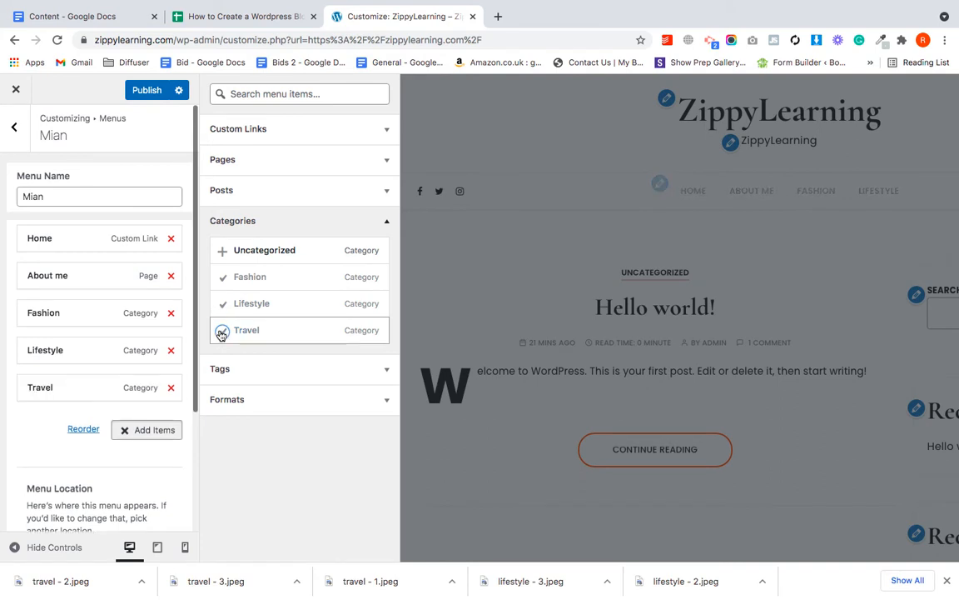
Add the Contact Us page as the last item of the Mian menu and return to the menus overview
left_click(307, 162)
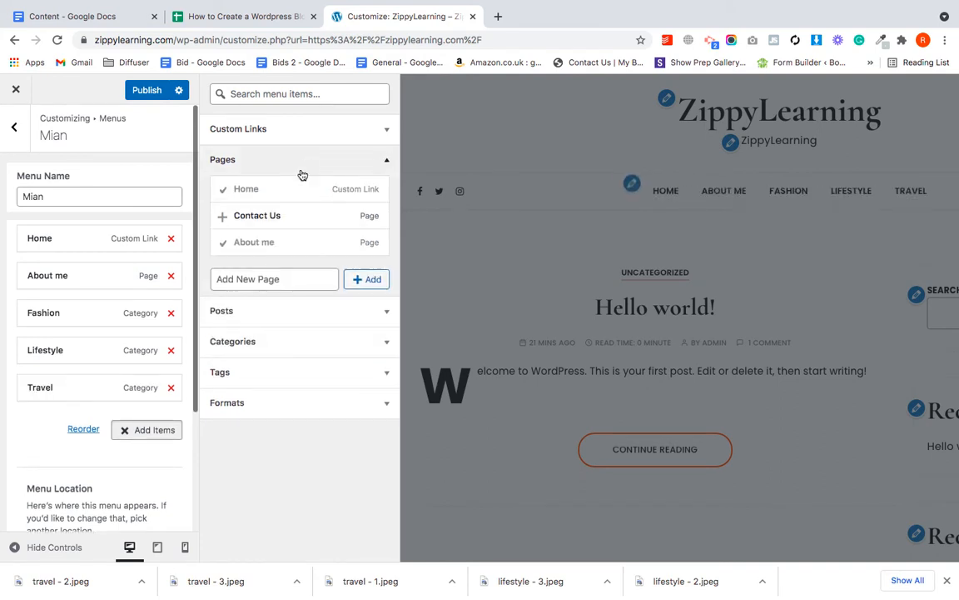
left_click(224, 218)
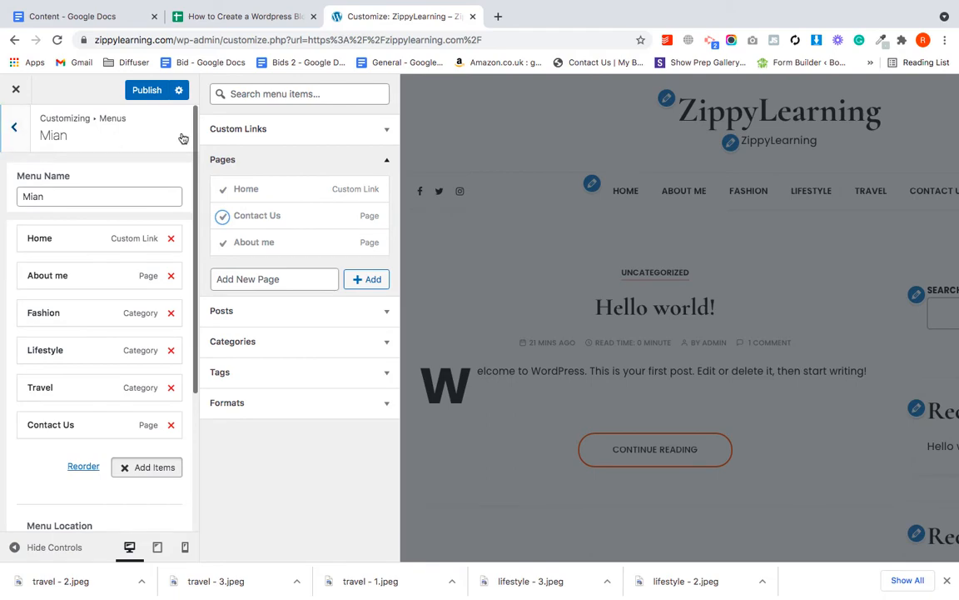
left_click(15, 127)
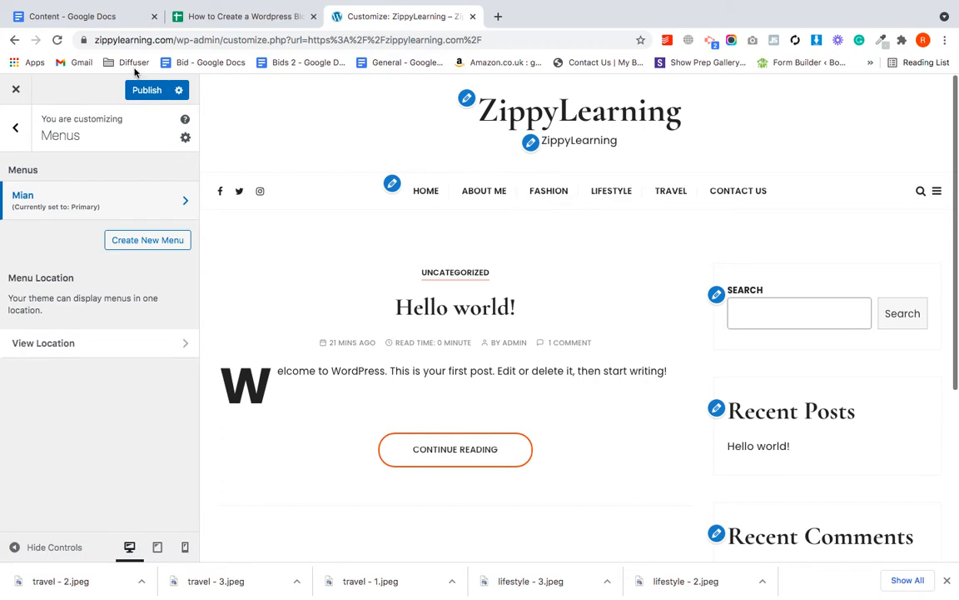
Publish the menu changes and tick off Creating Pages / Menu in the Google Sheets checklist
left_click(148, 92)
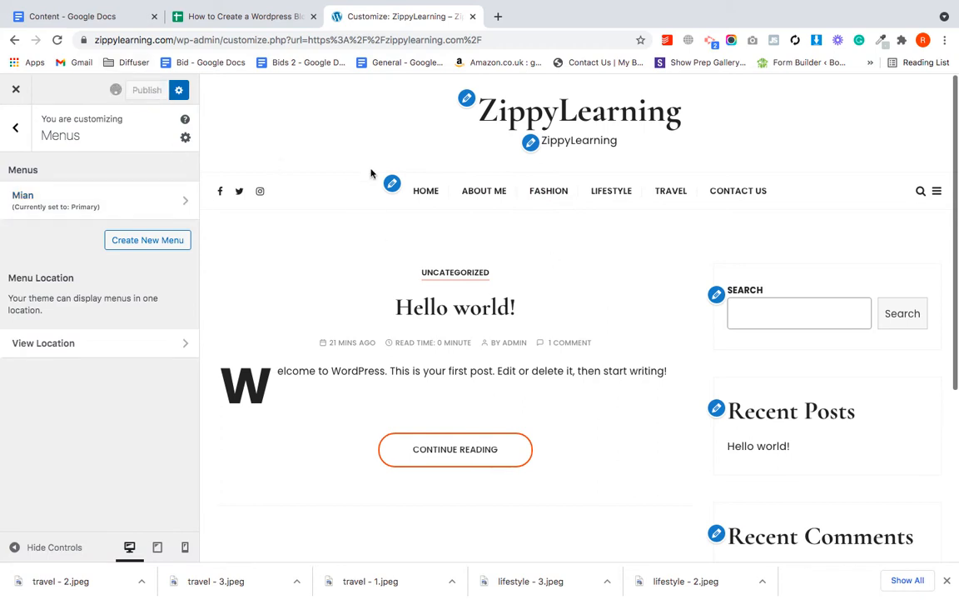
left_click(16, 91)
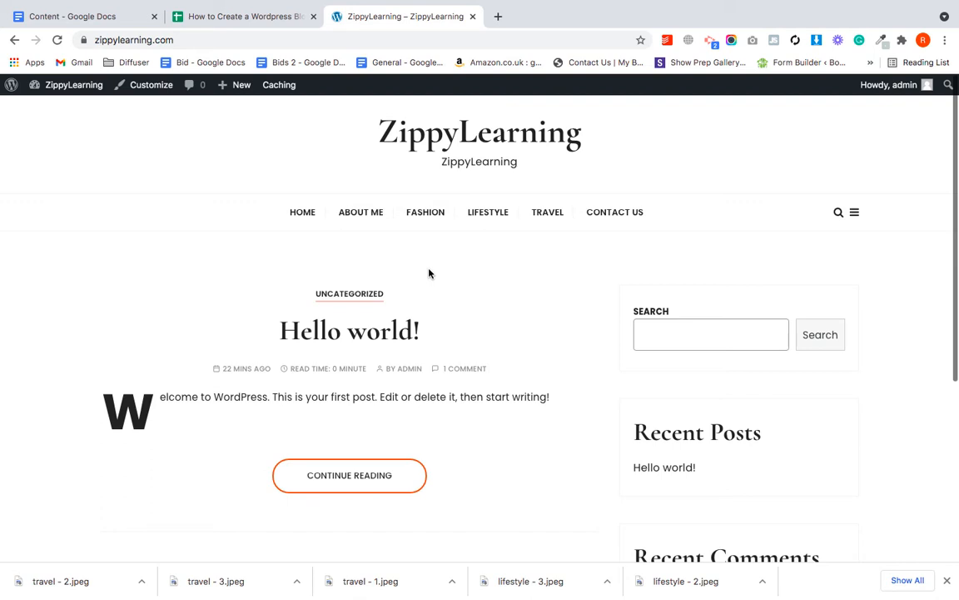
left_click(221, 25)
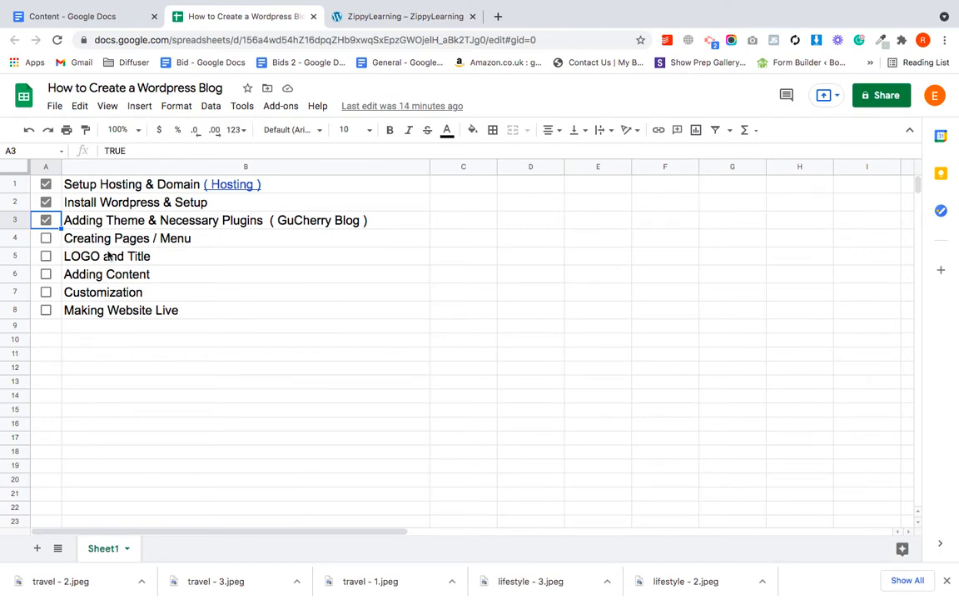
left_click(47, 239)
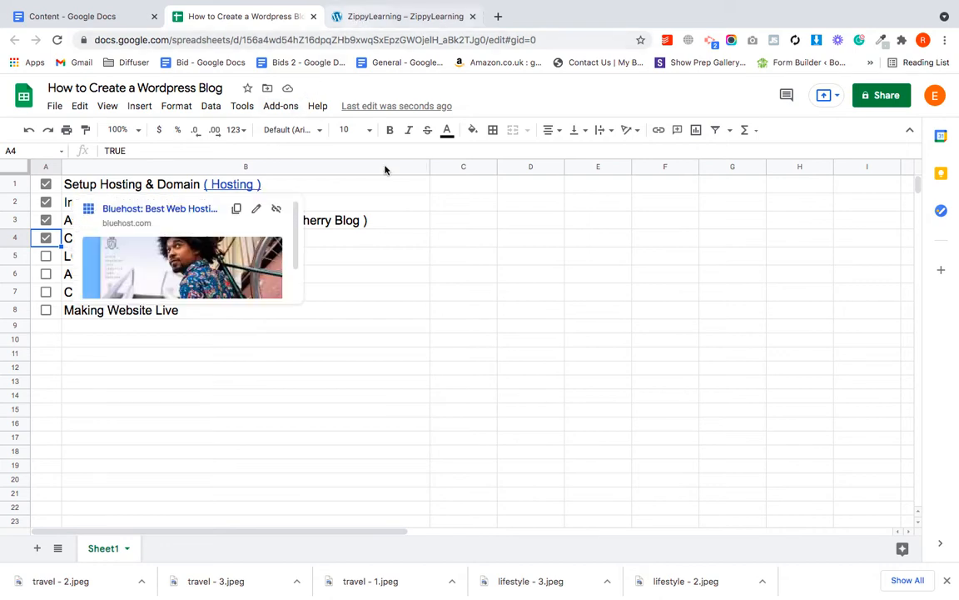
Return to the WordPress site, upload Logo.png uncropped as the site logo, and hide the site title and tagline
left_click(360, 17)
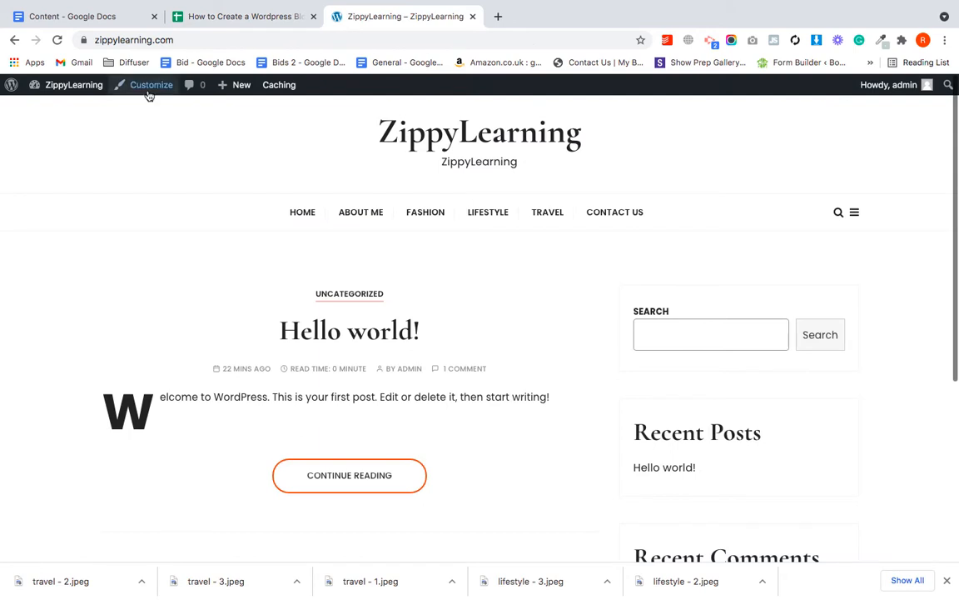
left_click(147, 92)
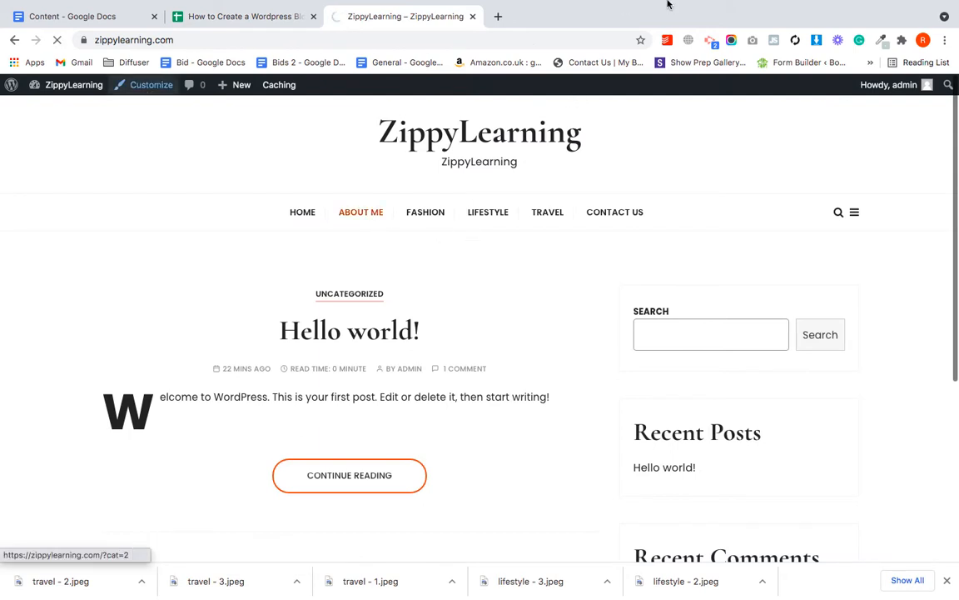
left_click(62, 291)
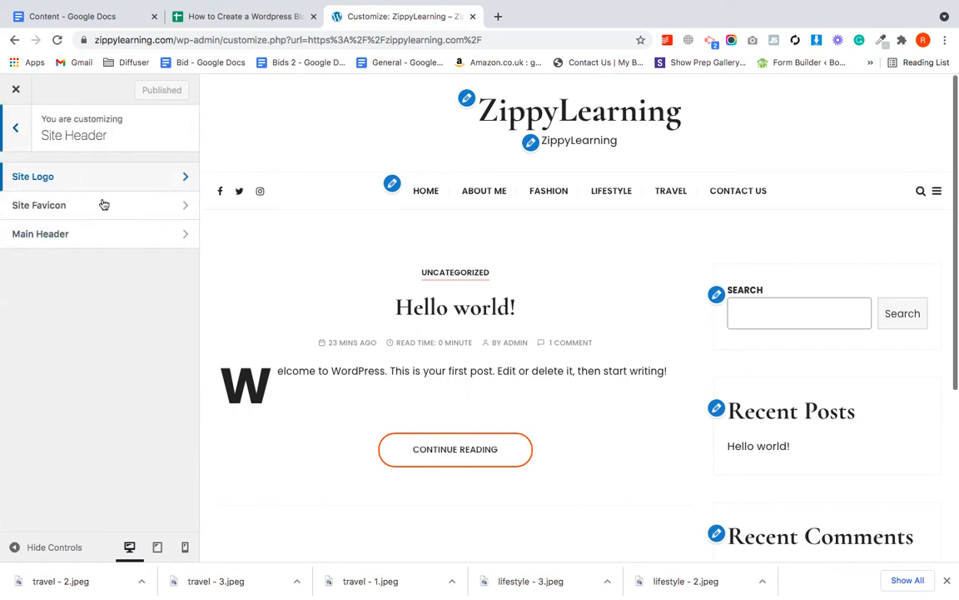
left_click(90, 177)
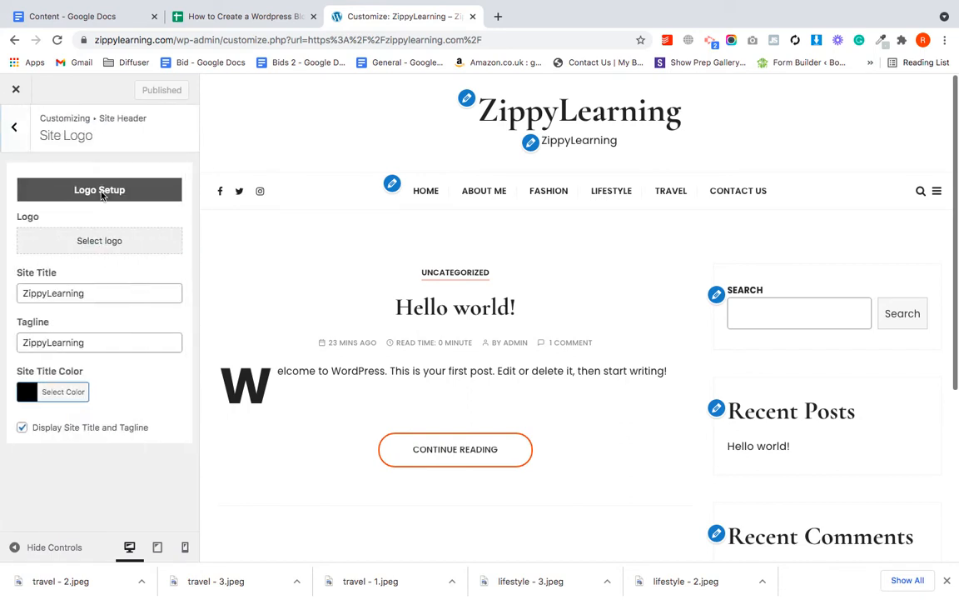
left_click(99, 240)
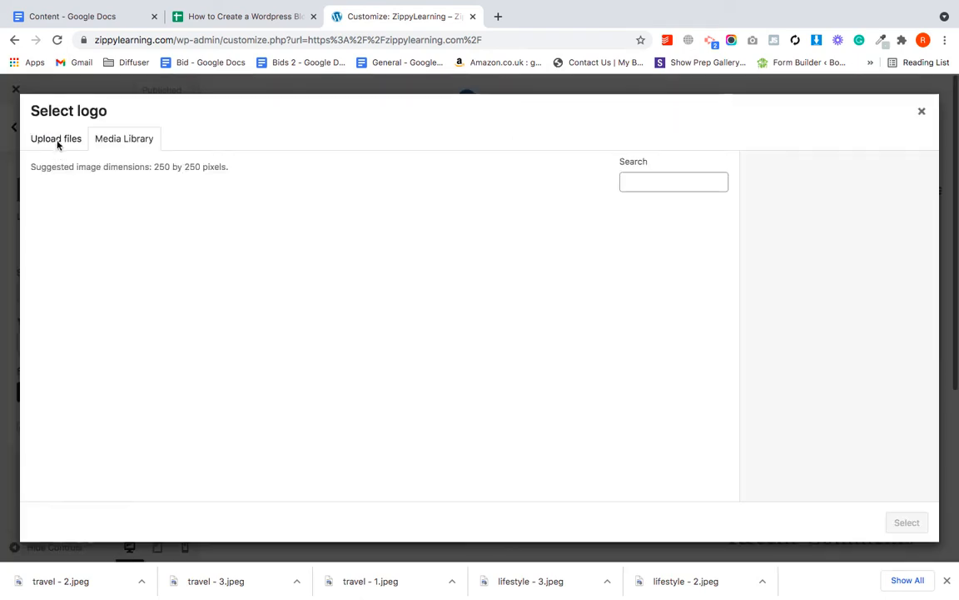
left_click(56, 139)
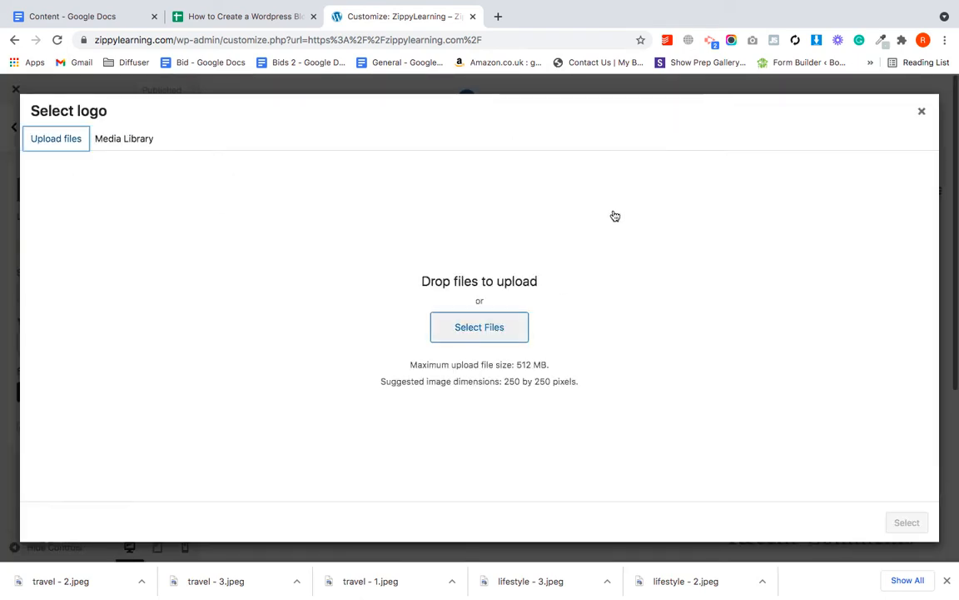
left_click(494, 322)
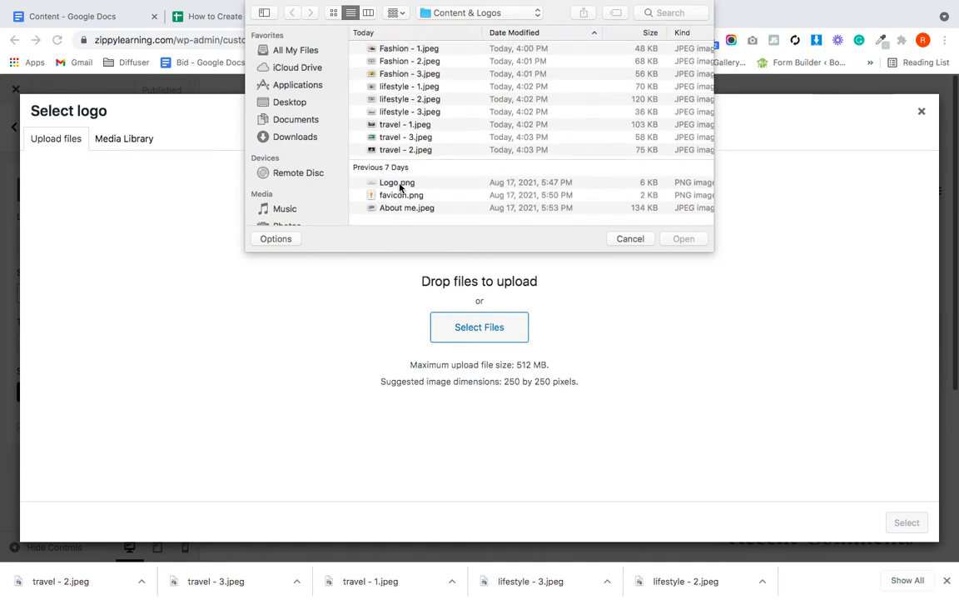
double_click(401, 184)
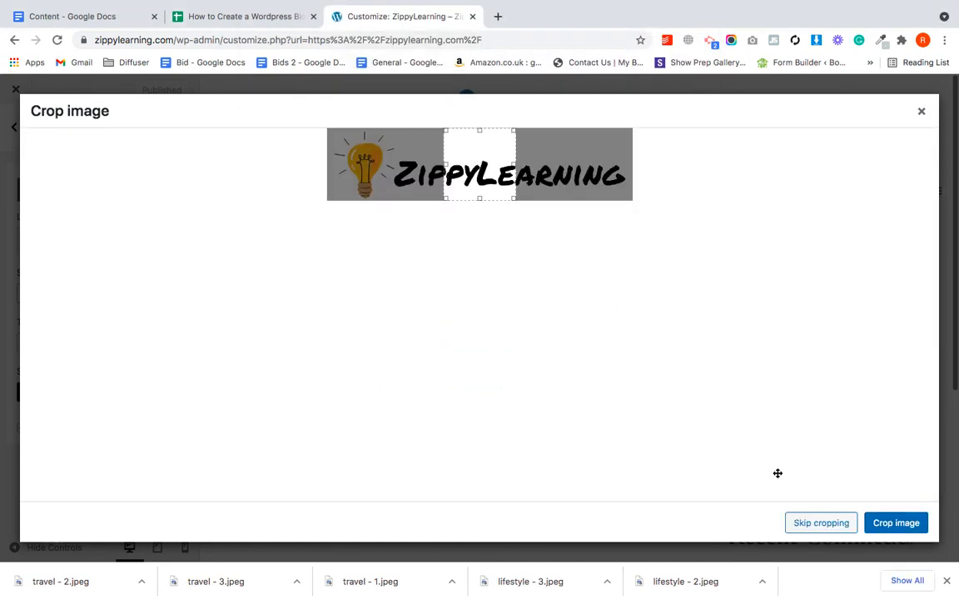
left_click(812, 522)
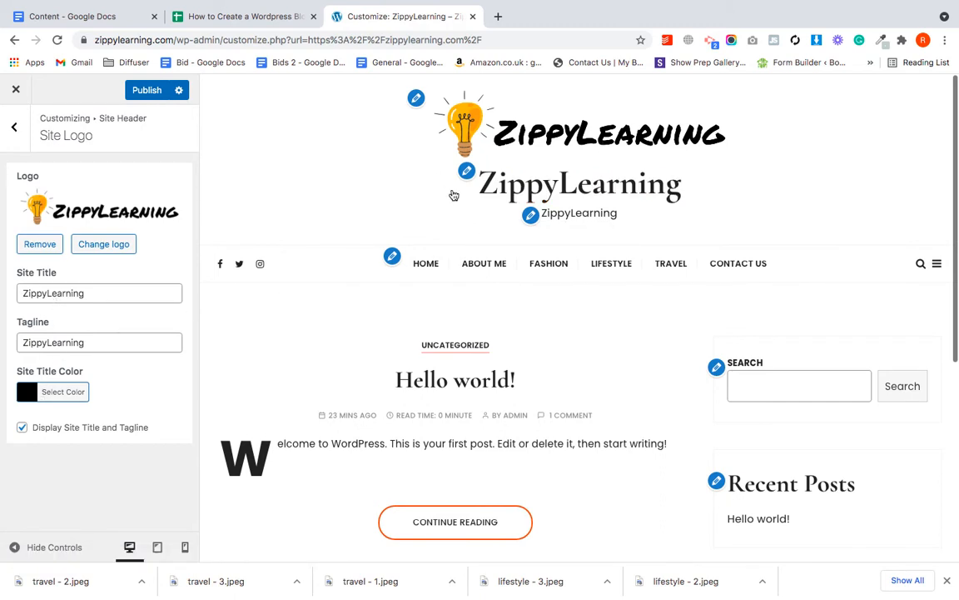
left_click(23, 428)
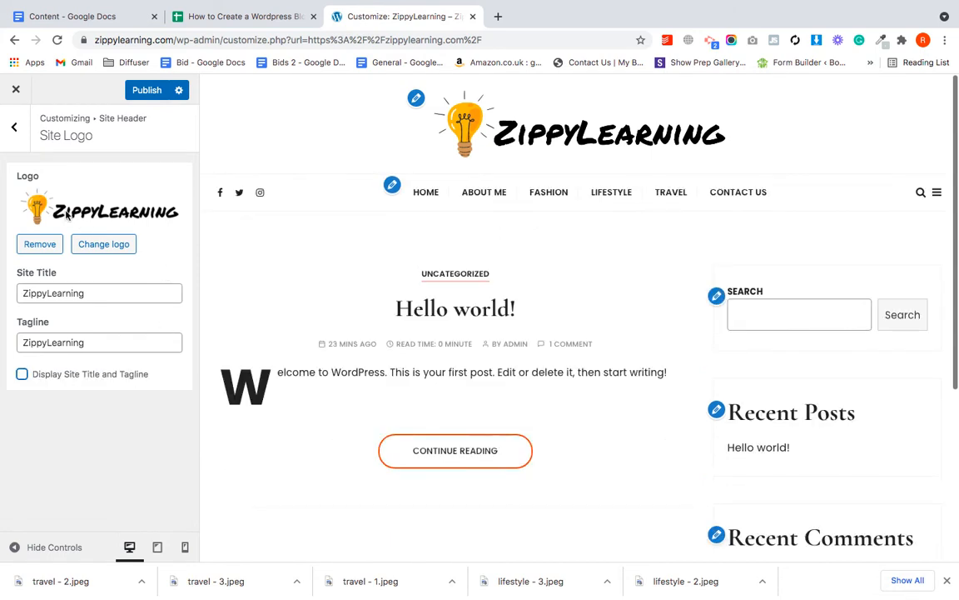
Upload favicon.png and set it as the site icon
left_click(15, 129)
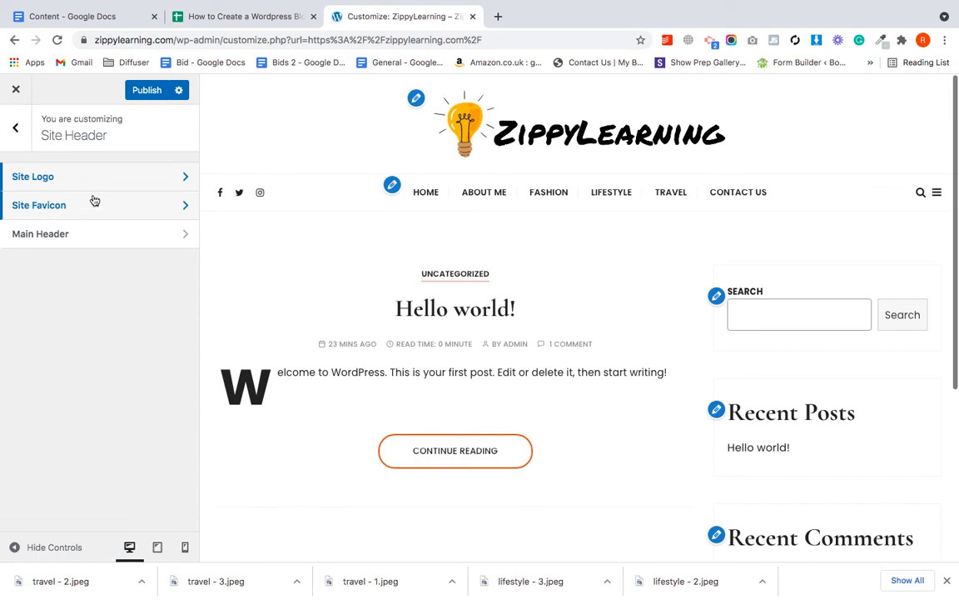
left_click(115, 206)
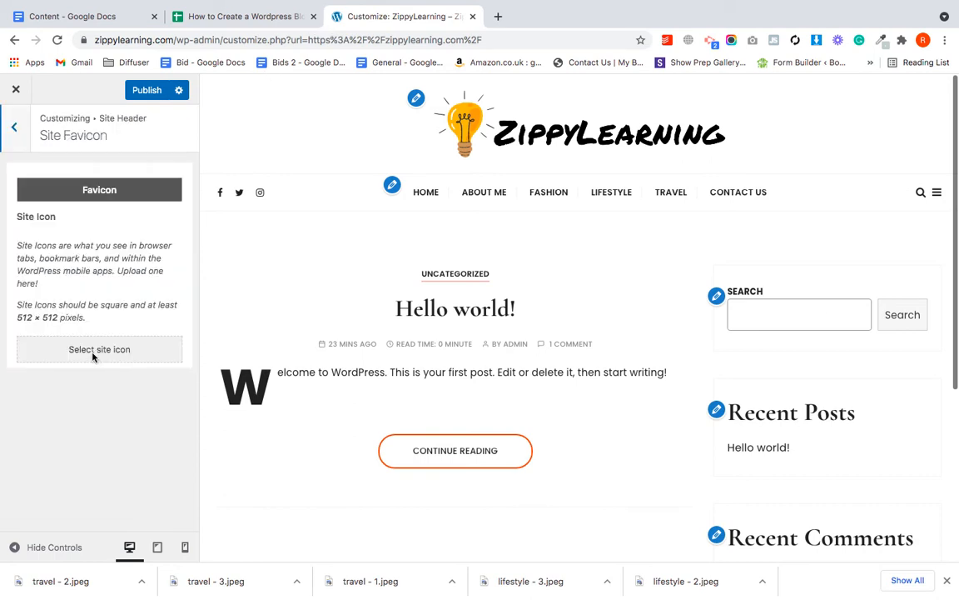
left_click(99, 349)
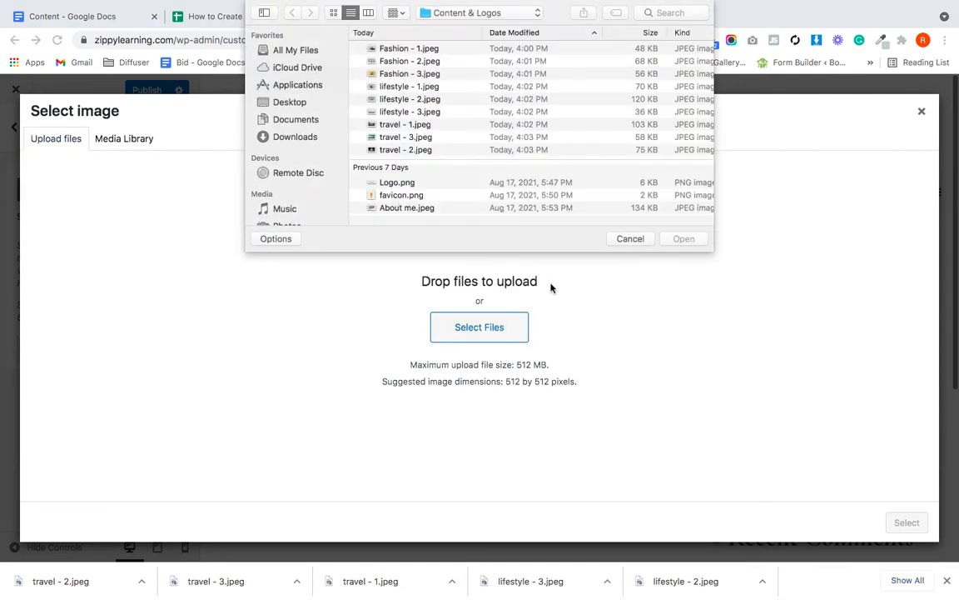
double_click(395, 198)
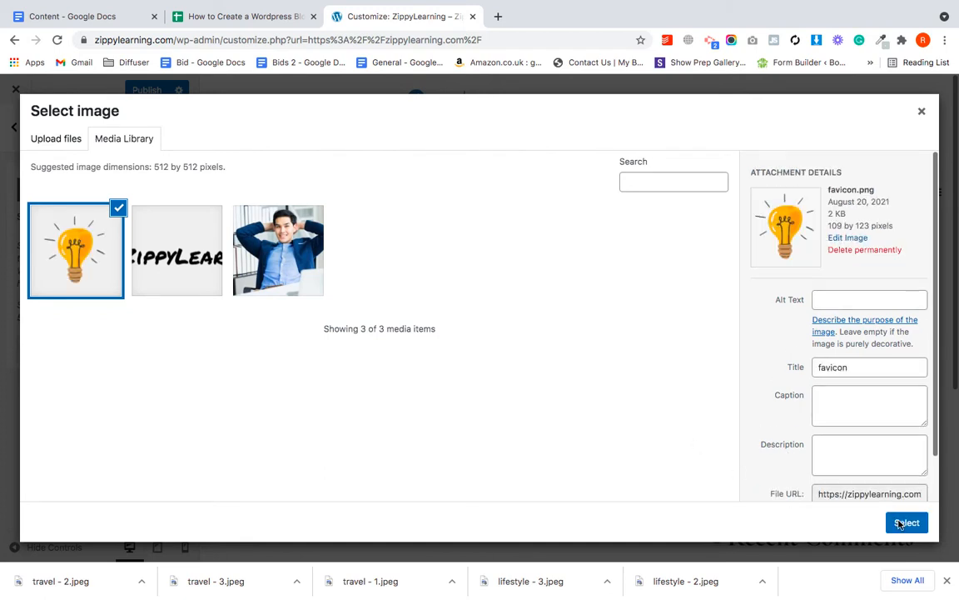
left_click(901, 522)
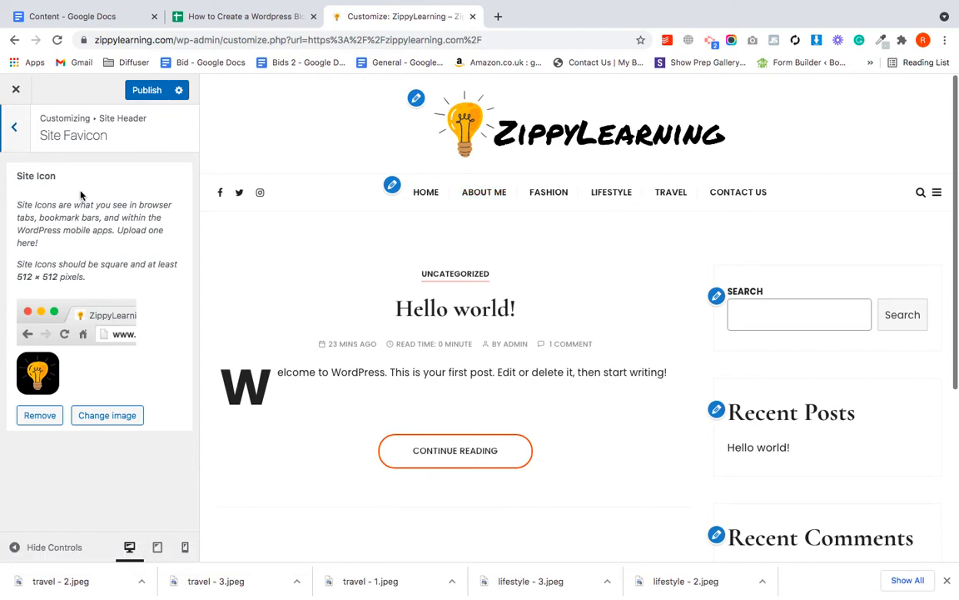
Set the site tagline to "Learn How to Create a Blog" and publish the site header changes
left_click(16, 130)
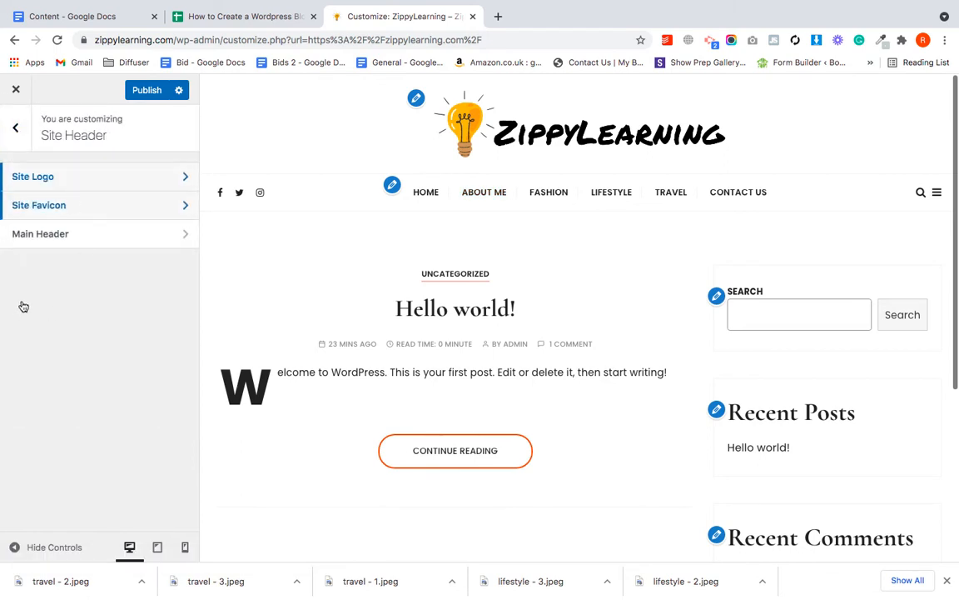
left_click(26, 177)
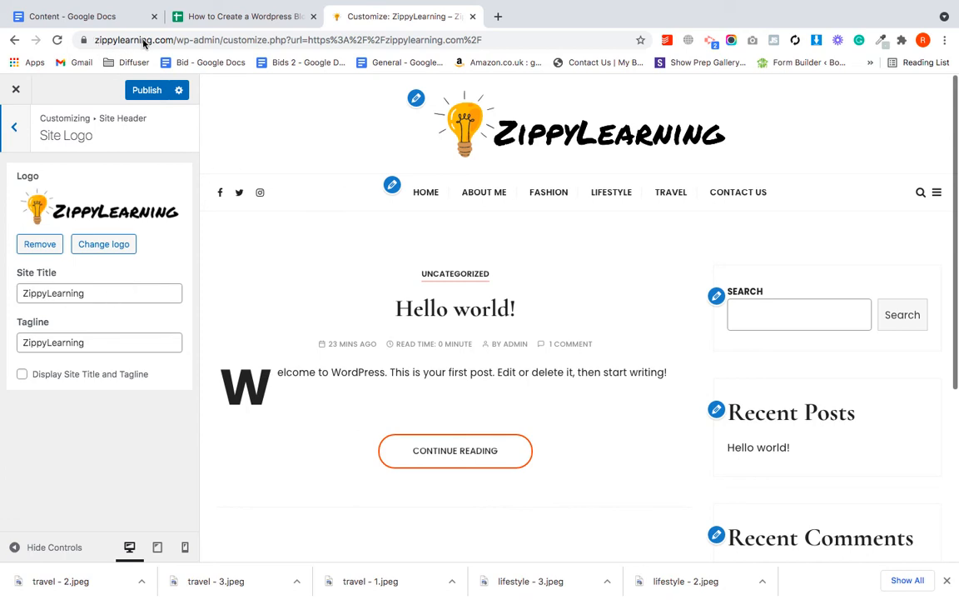
double_click(105, 345)
type("Learn How to Create a Blog")
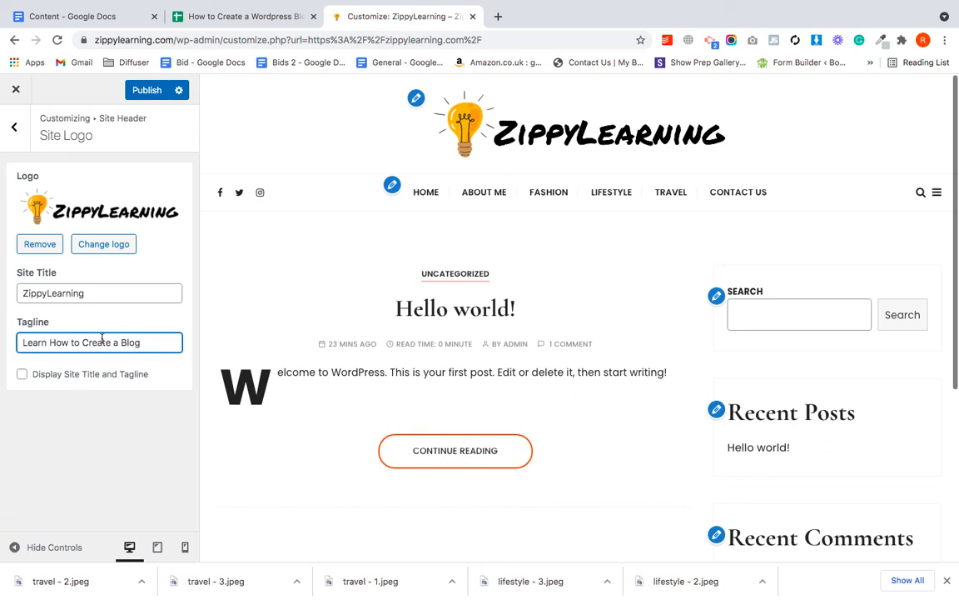
left_click(14, 128)
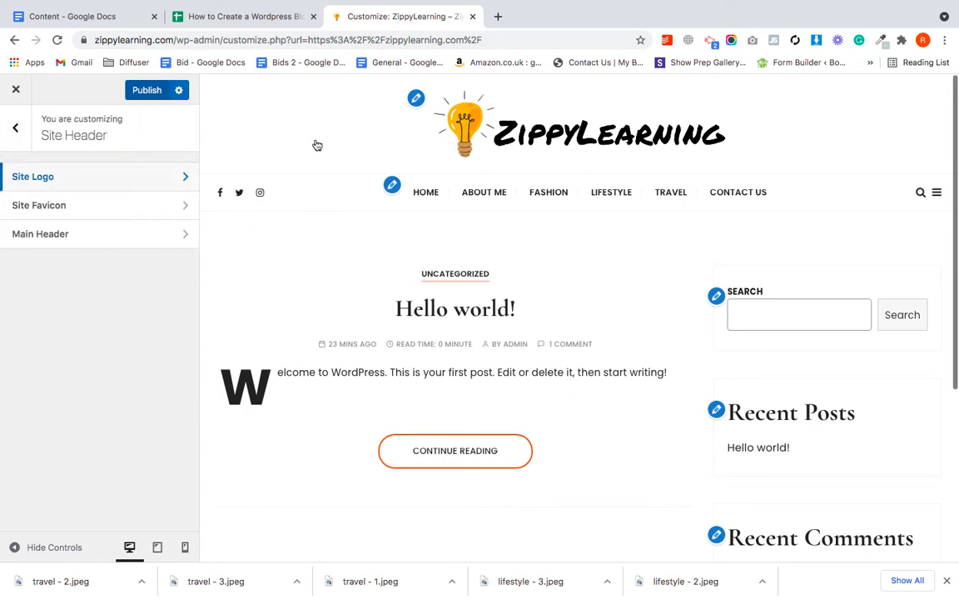
left_click(12, 89)
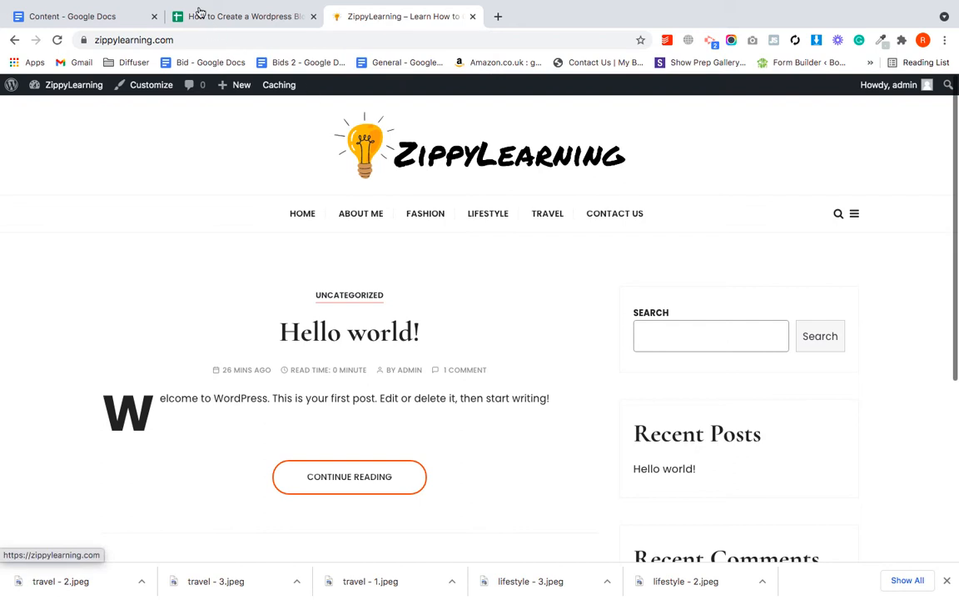
Tick off LOGO and Title in the Google Sheets checklist and return to the ZippyLearning site
key("ctrl+shift+Tab")
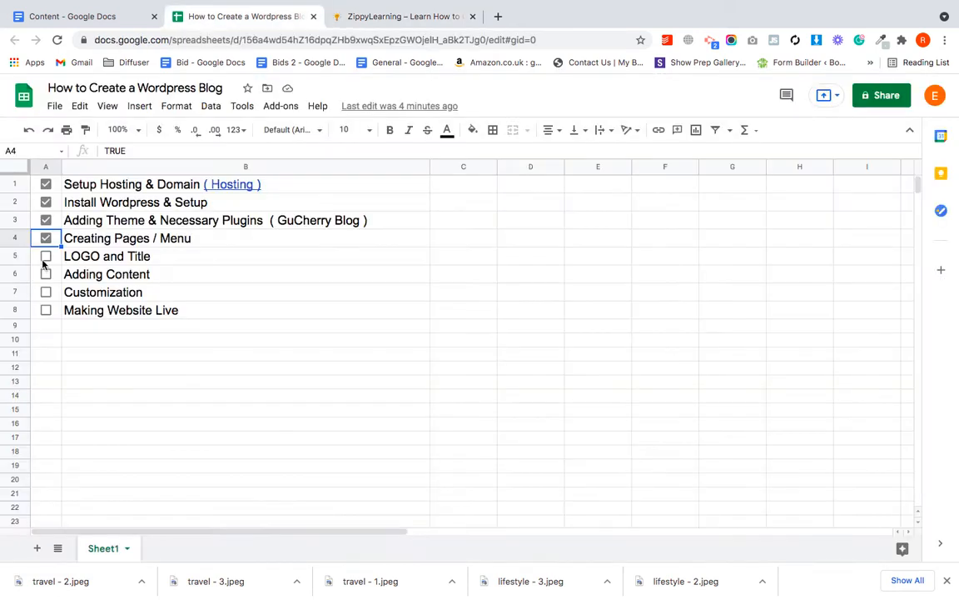
left_click(46, 256)
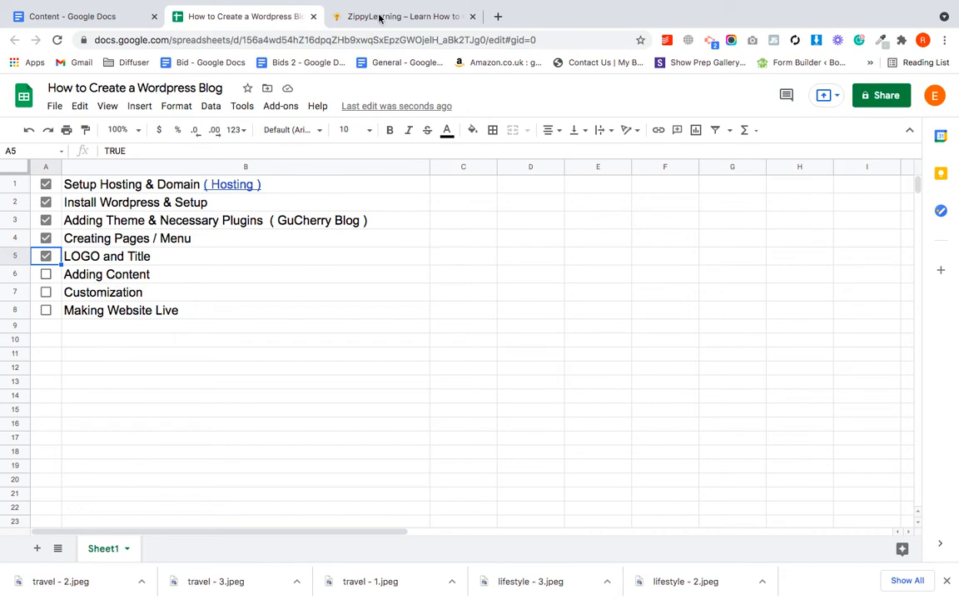
key("ctrl+Tab")
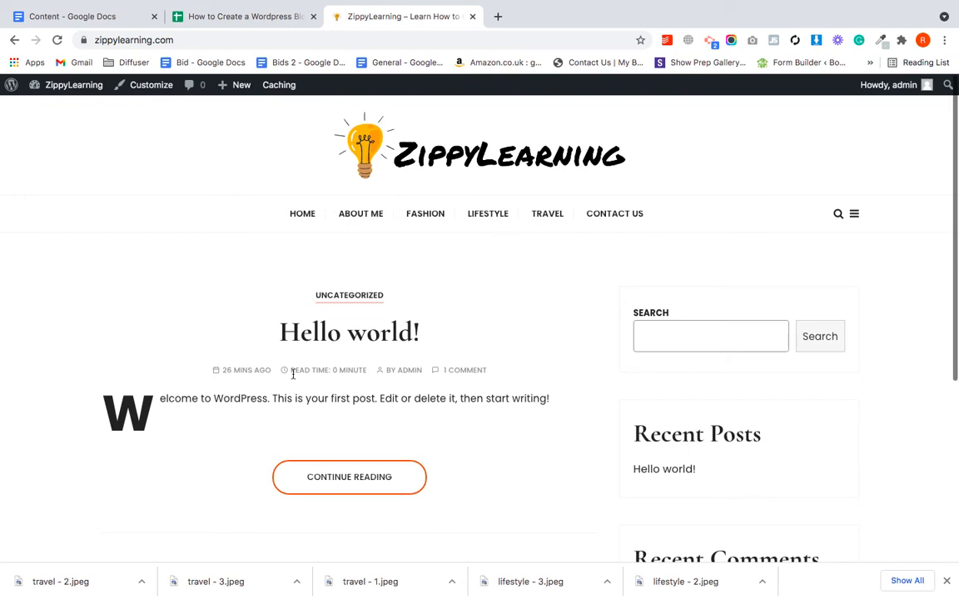
Move the "Hello world!" post to the trash and delete it permanently
left_click(60, 89)
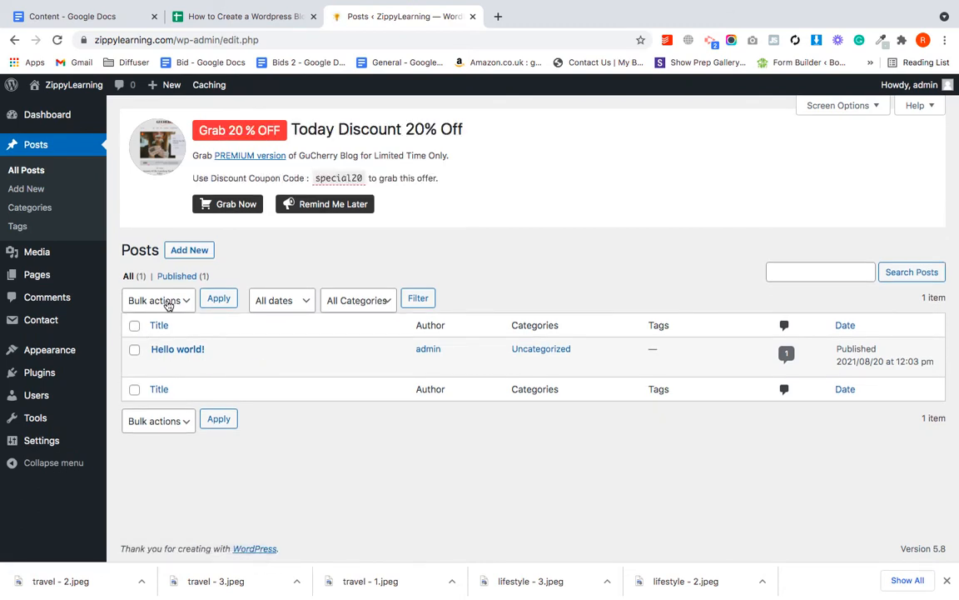
left_click(134, 325)
left_click(159, 301)
left_click(161, 326)
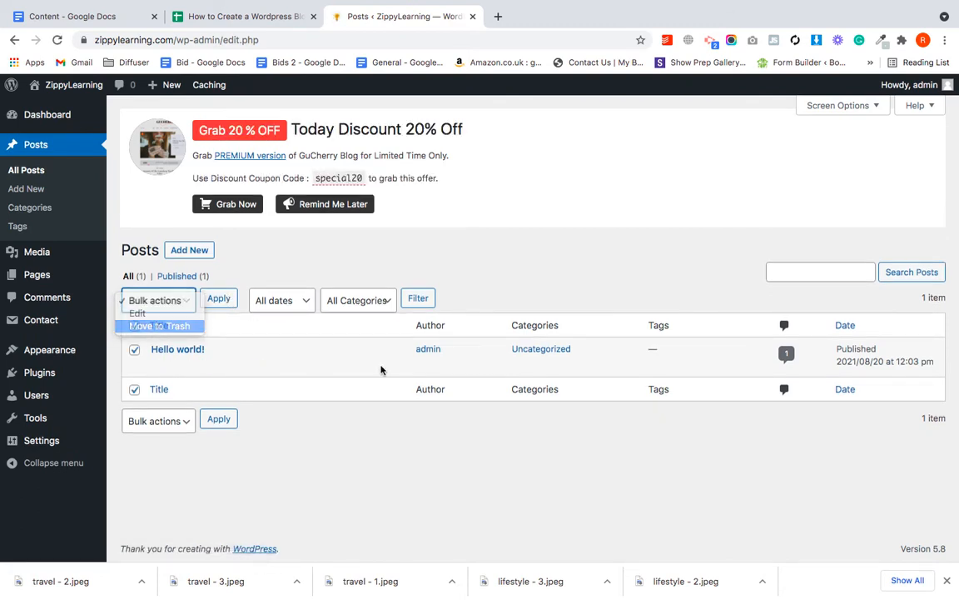
left_click(226, 300)
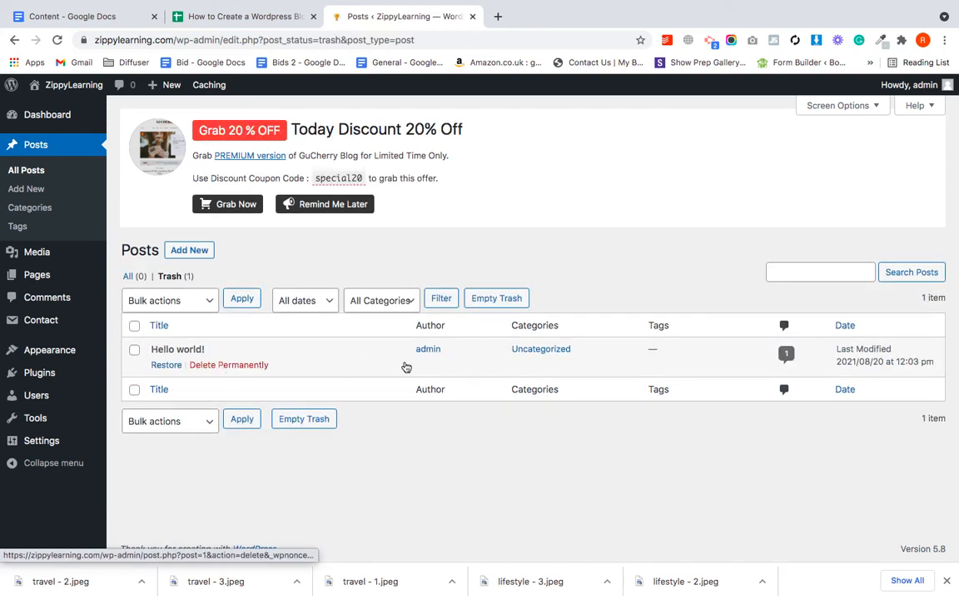
left_click(229, 365)
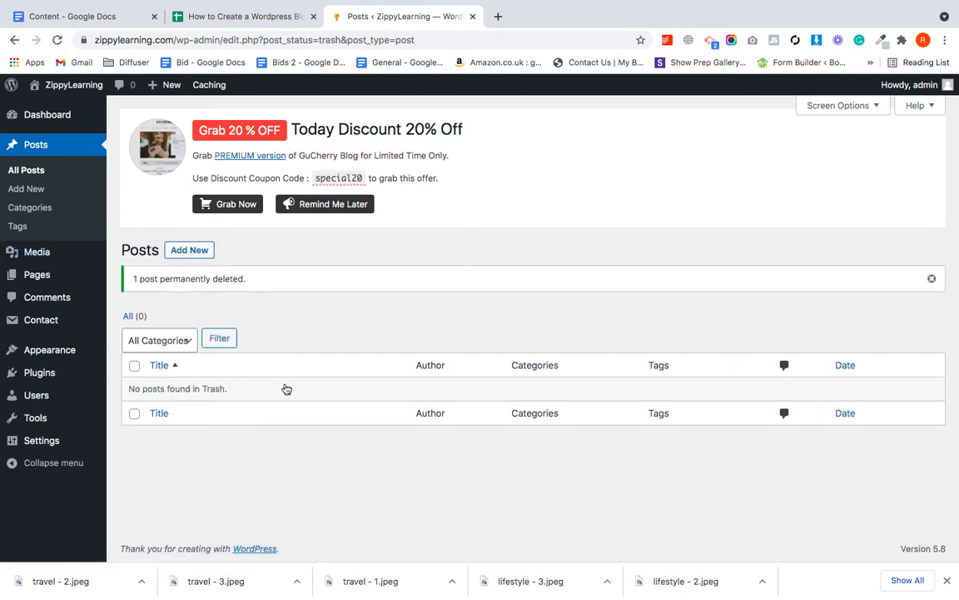
Create a new post and title it "Rules Not To Follow About Travel", taking the first Travel title from the Content document in Google Docs
left_click(189, 251)
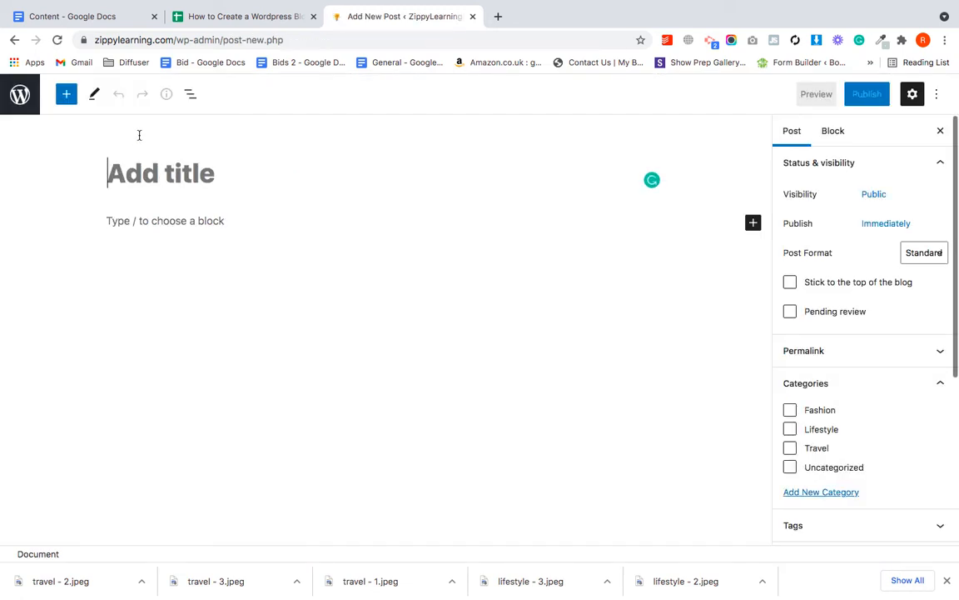
left_click(81, 17)
scroll(276, 457, "down", 3)
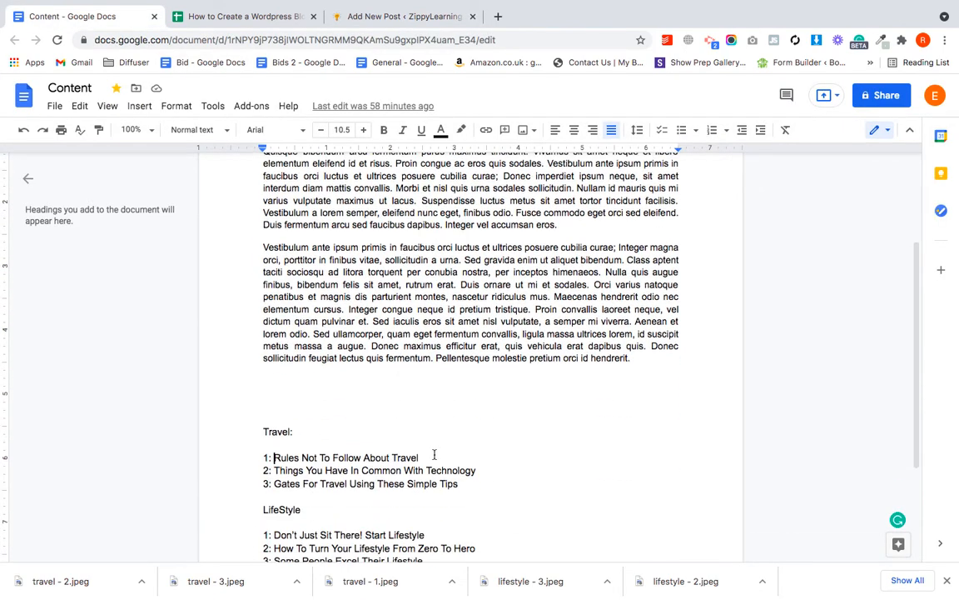
left_click(400, 16)
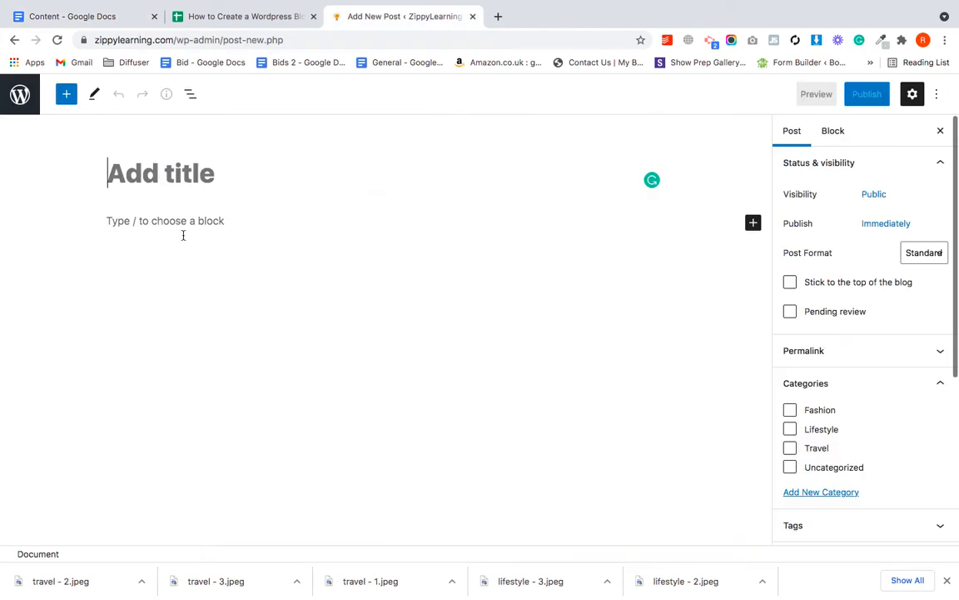
type("Rules Not To Follow About Travel")
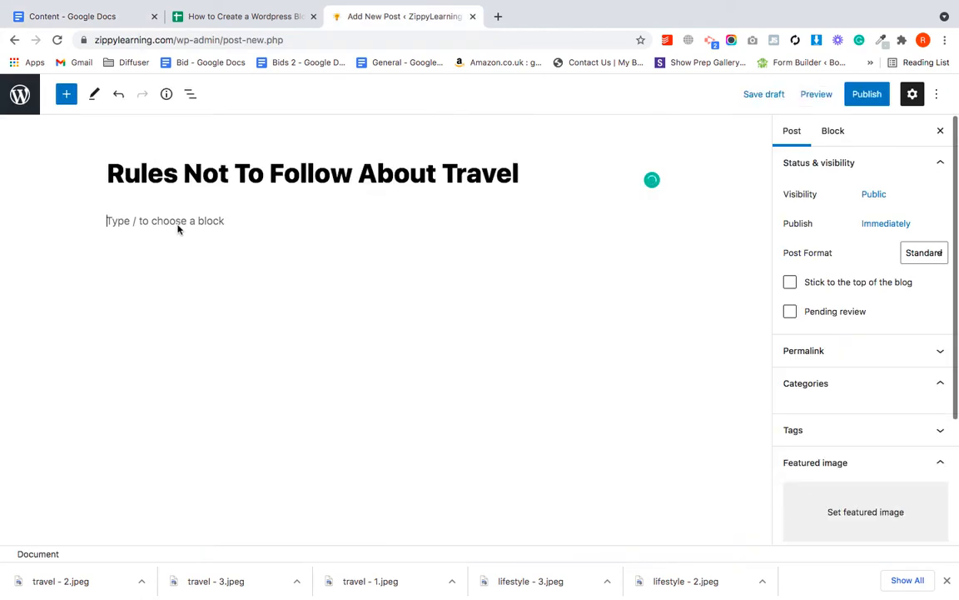
Fill the post body with the three Lorem ipsum paragraphs copied from the Content document in Google Docs
left_click(178, 225)
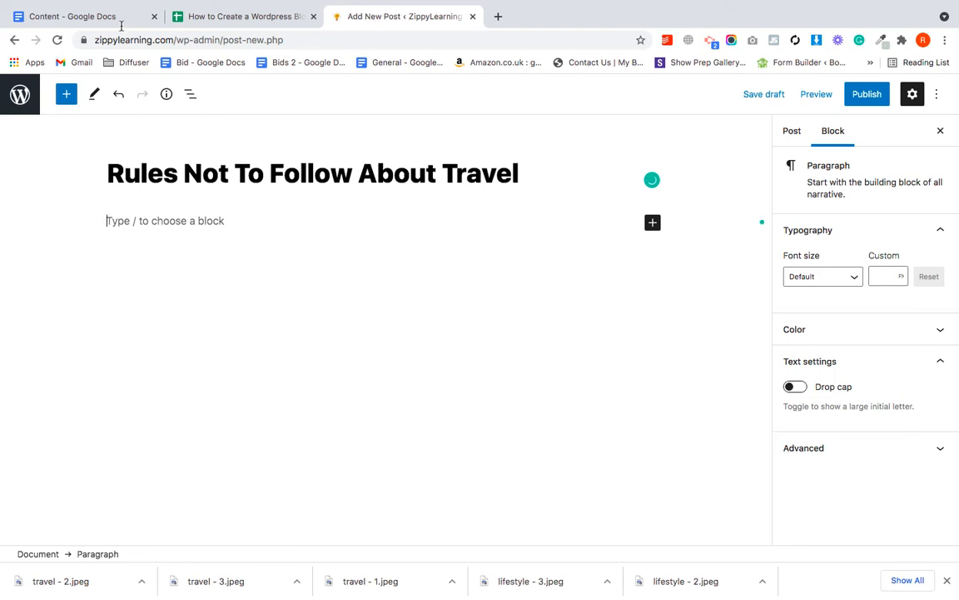
key("super+1")
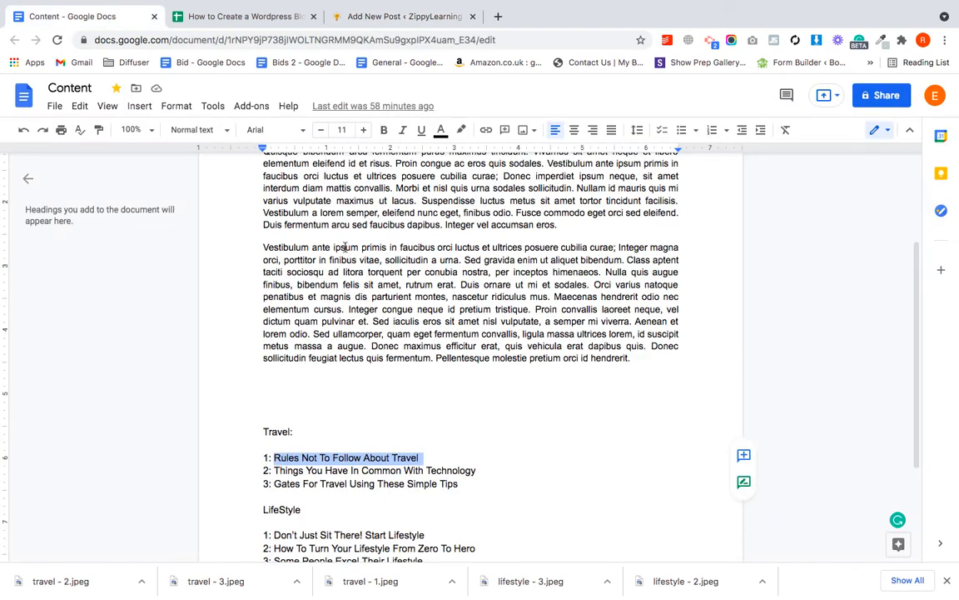
scroll(266, 233, "up", 3)
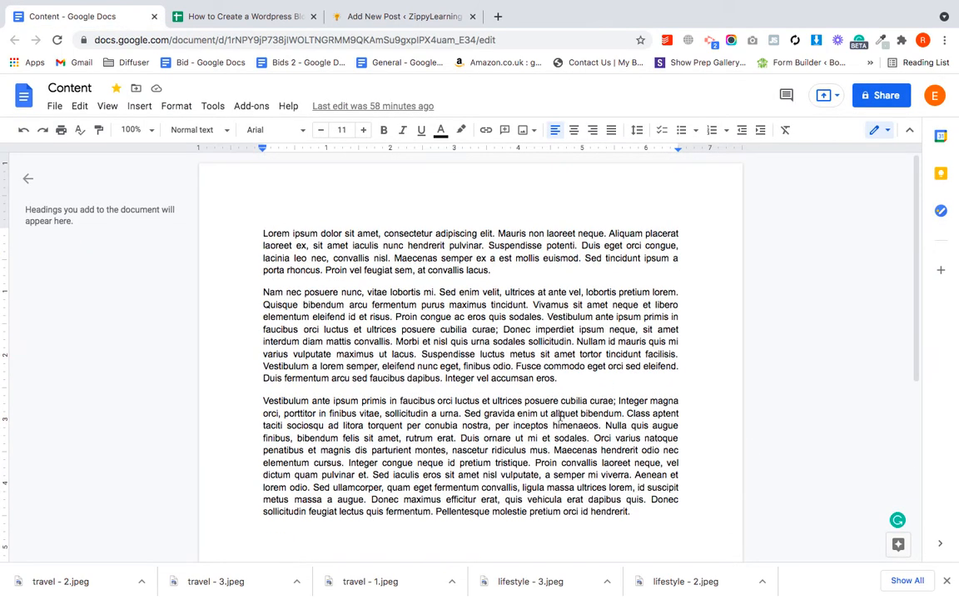
key("ctrl+a")
key("ctrl+c")
key("super+3")
key("ctrl+v")
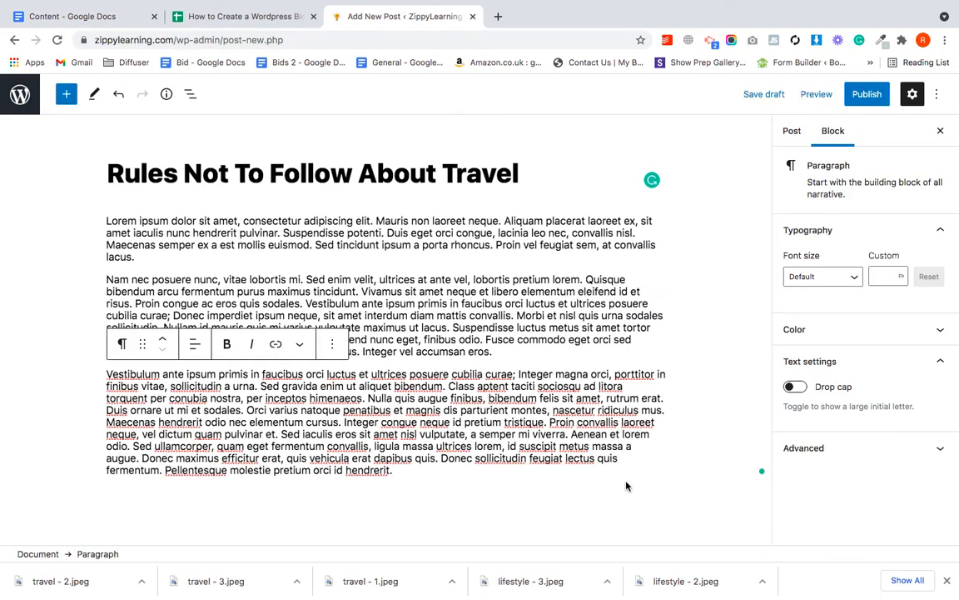
Add an Image block below the last paragraph and upload "travel - 1.jpeg" into it
key("Return")
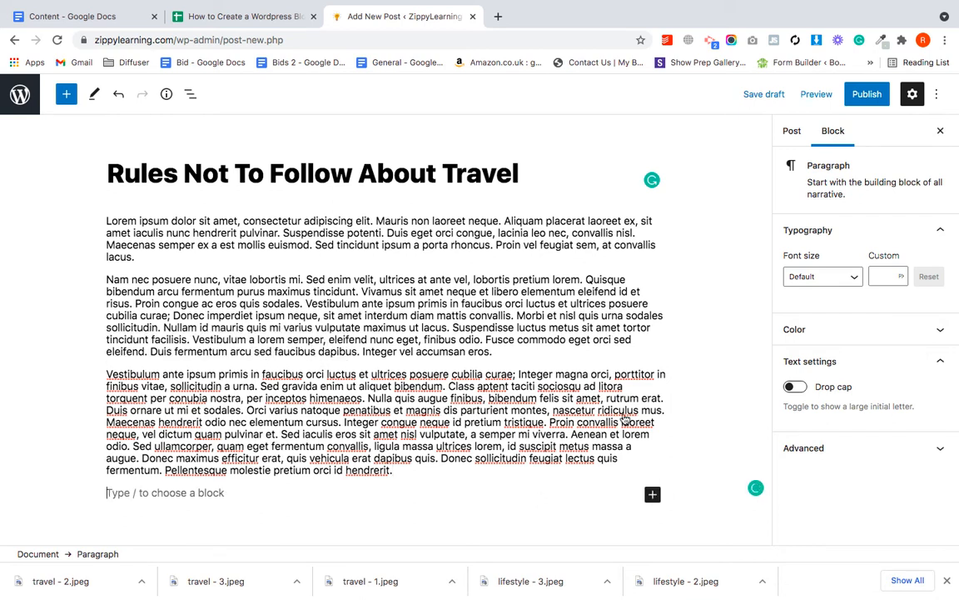
left_click(652, 494)
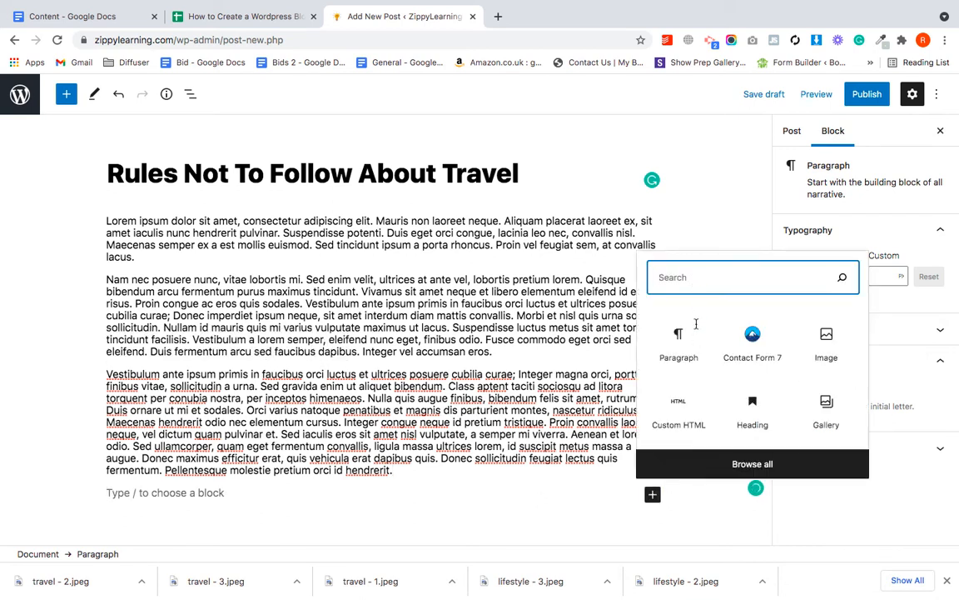
type("im")
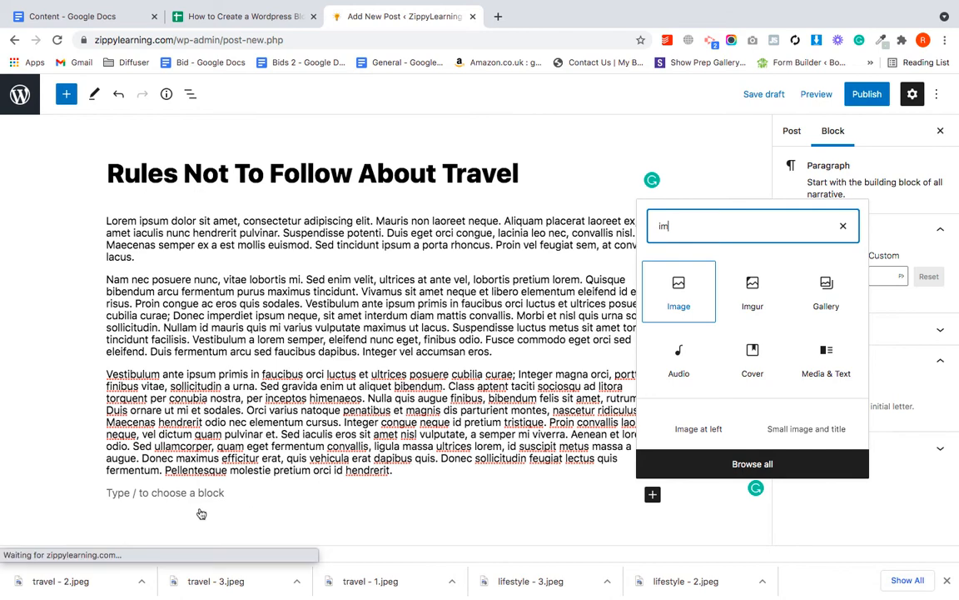
key("Return")
left_click(139, 499)
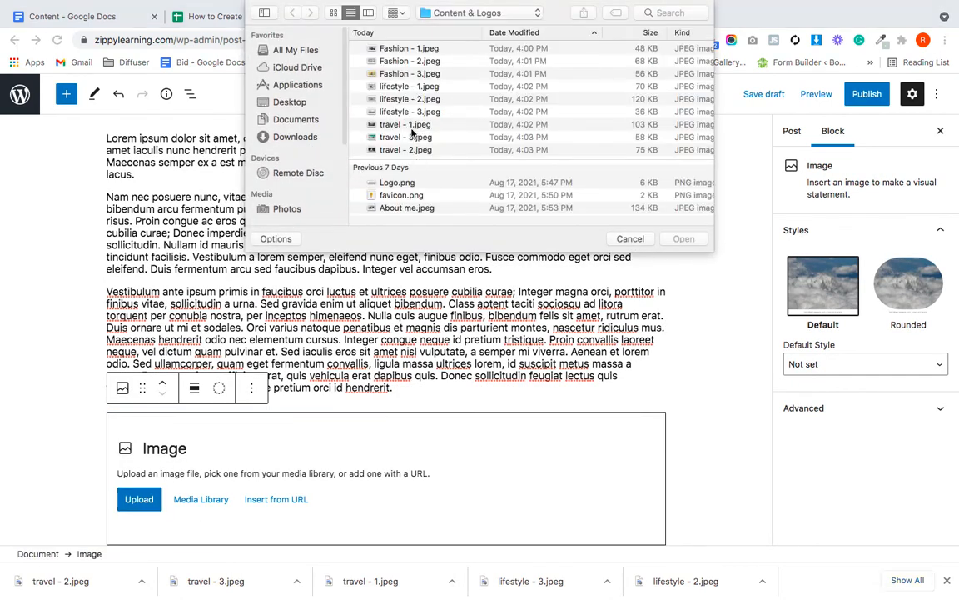
double_click(406, 124)
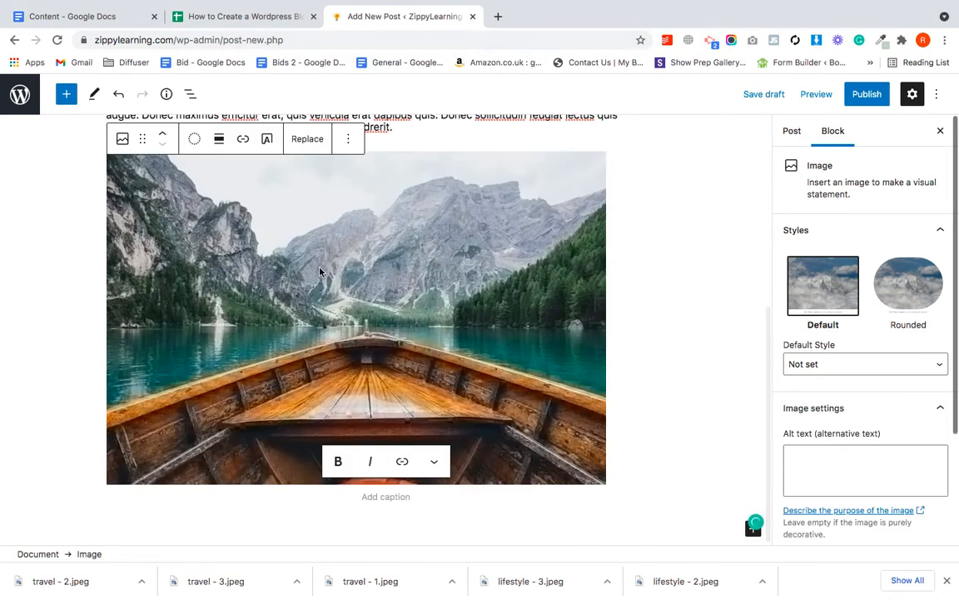
Set the travel-1.jpeg boat picture from the media library as the post's featured image
scroll(679, 194, "up", 2)
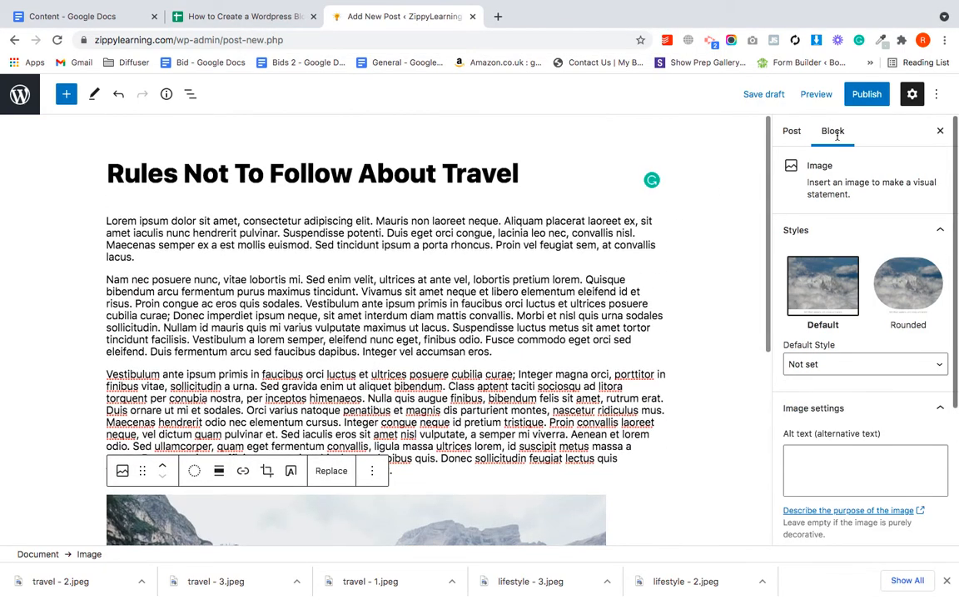
left_click(792, 133)
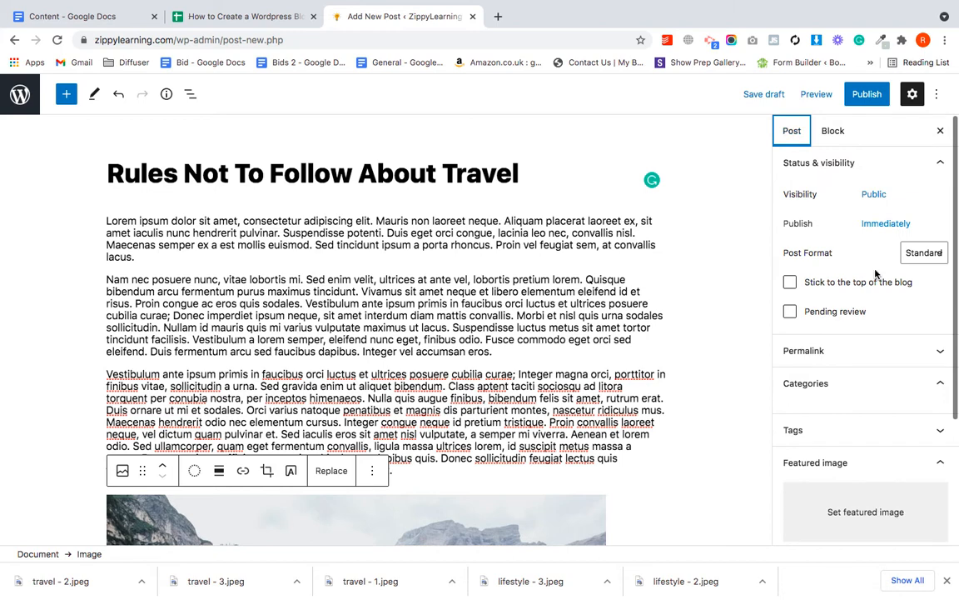
scroll(875, 273, "down", 5)
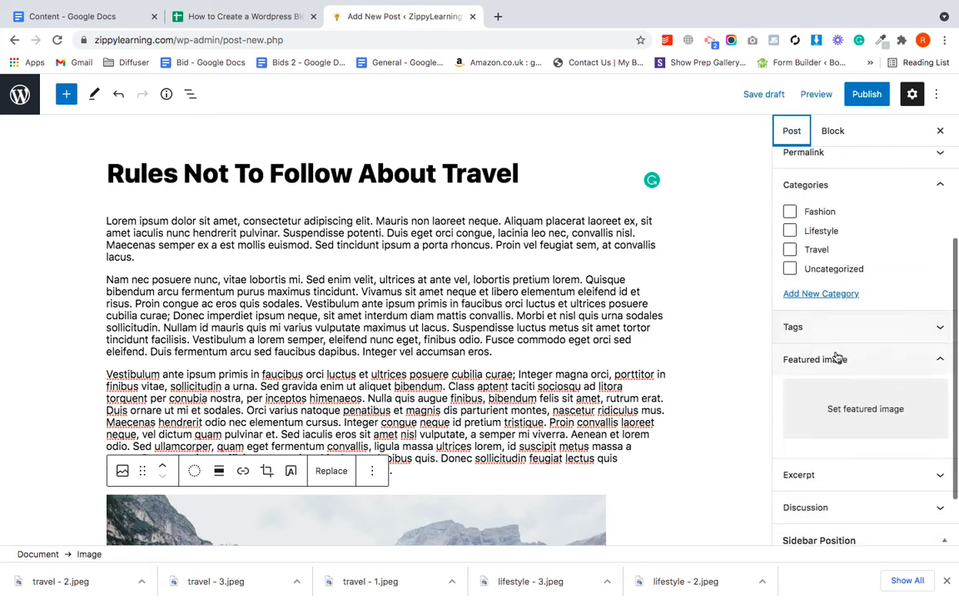
scroll(837, 357, "down", 2)
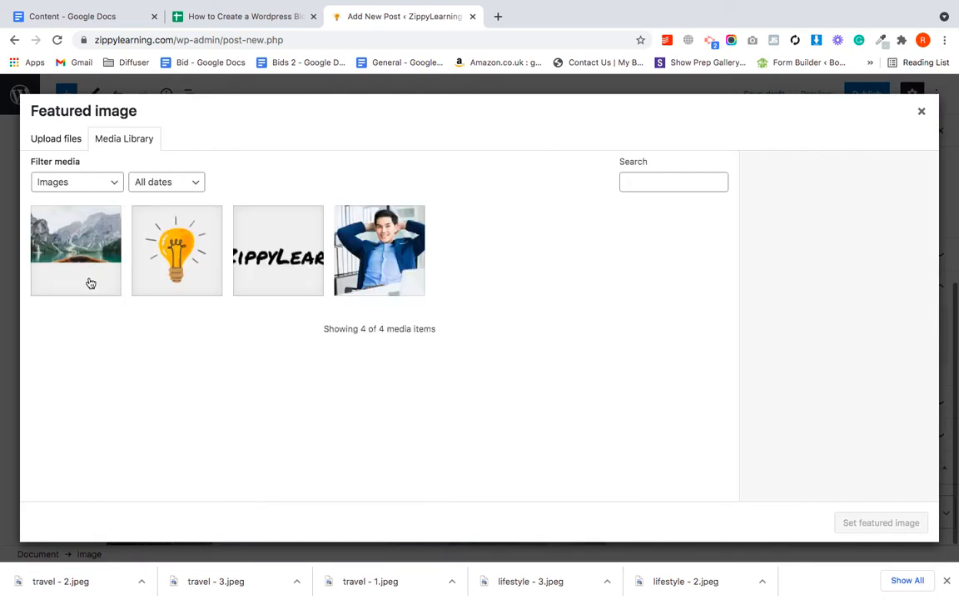
left_click(90, 283)
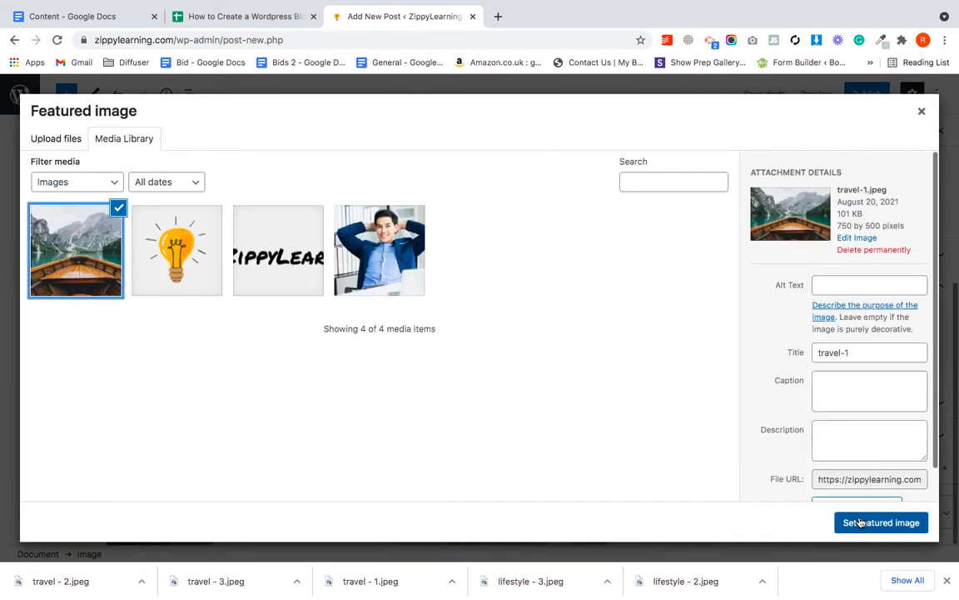
left_click(860, 522)
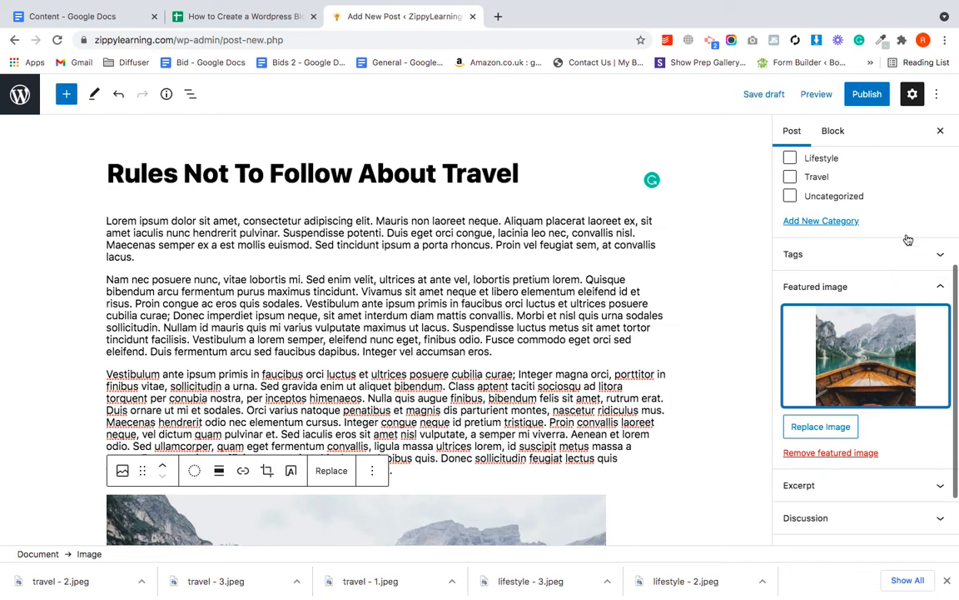
Assign the post to the Travel and Lifestyle categories
scroll(906, 237, "up", 1)
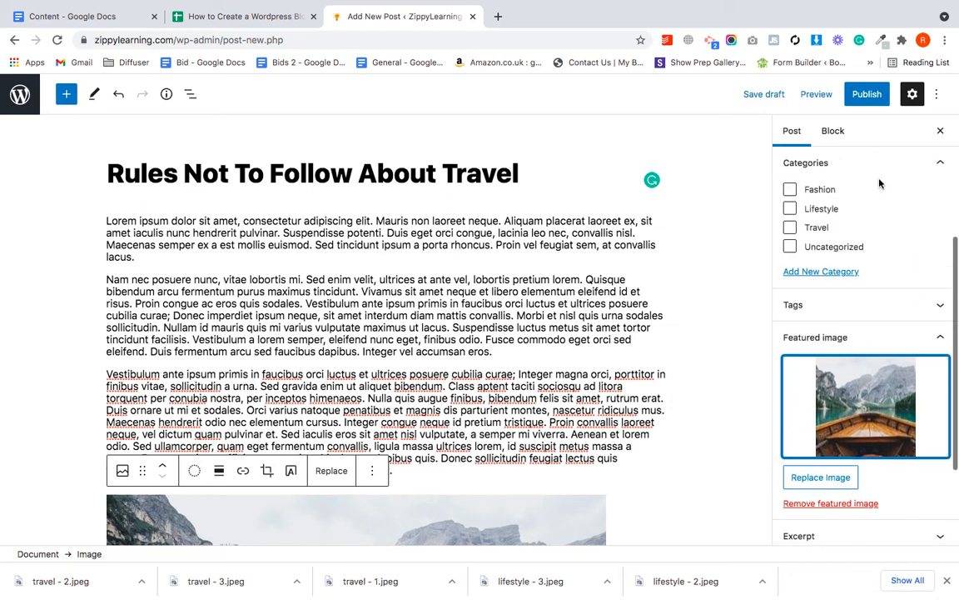
scroll(351, 188, "up", 1)
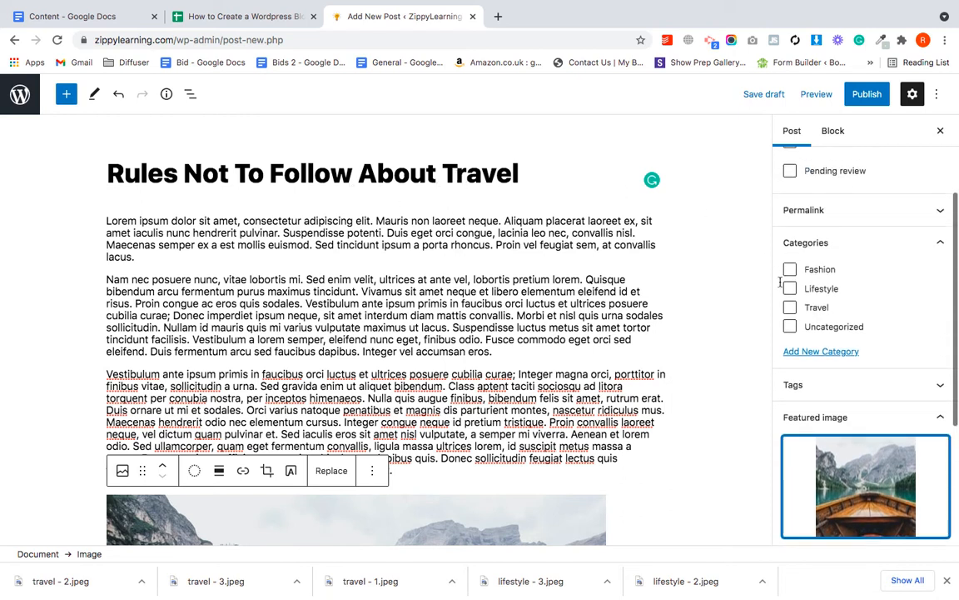
left_click(790, 307)
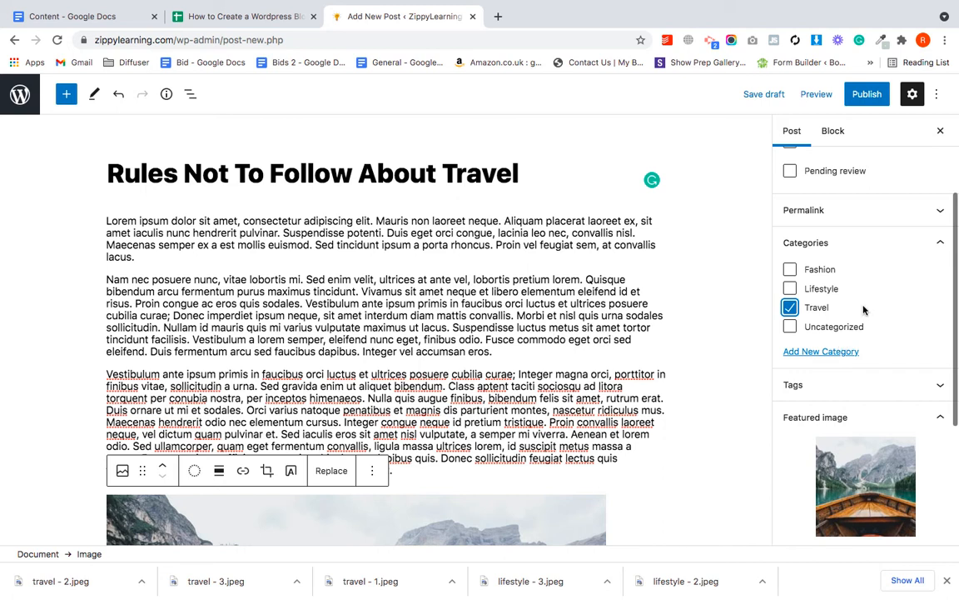
left_click(789, 288)
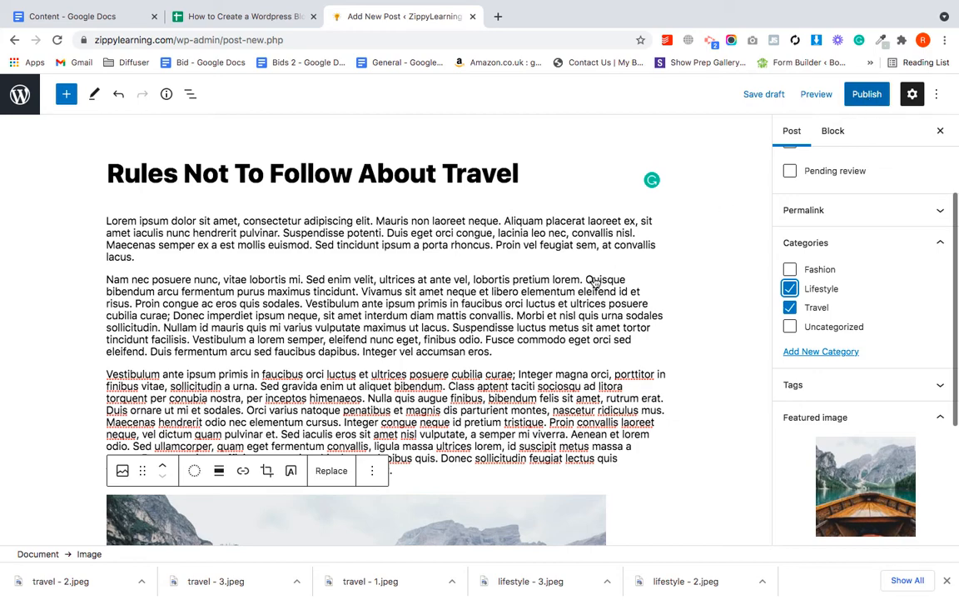
Review the post's content and categories and publish it
scroll(599, 358, "down", 5)
scroll(428, 278, "up", 4)
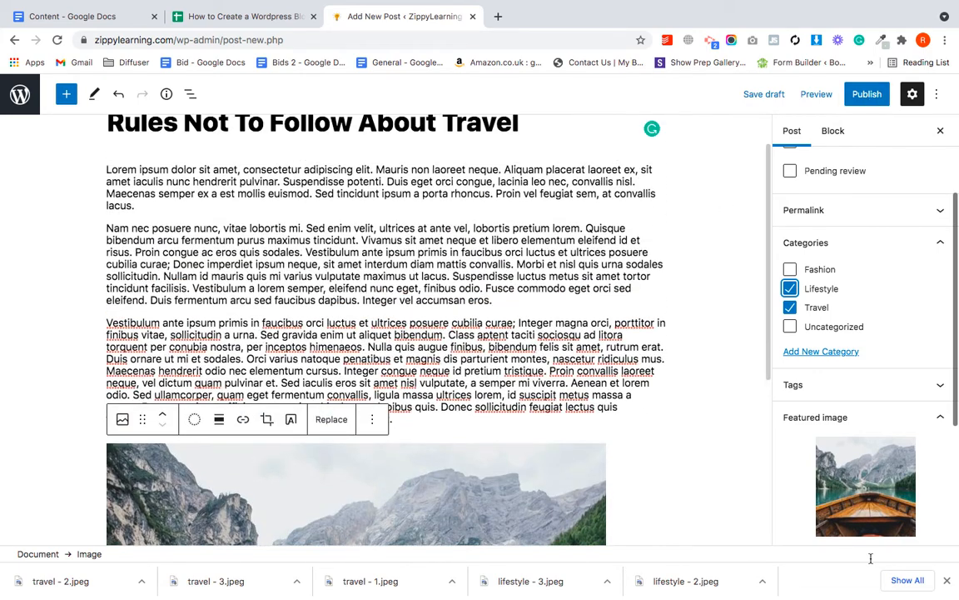
scroll(533, 333, "down", 2)
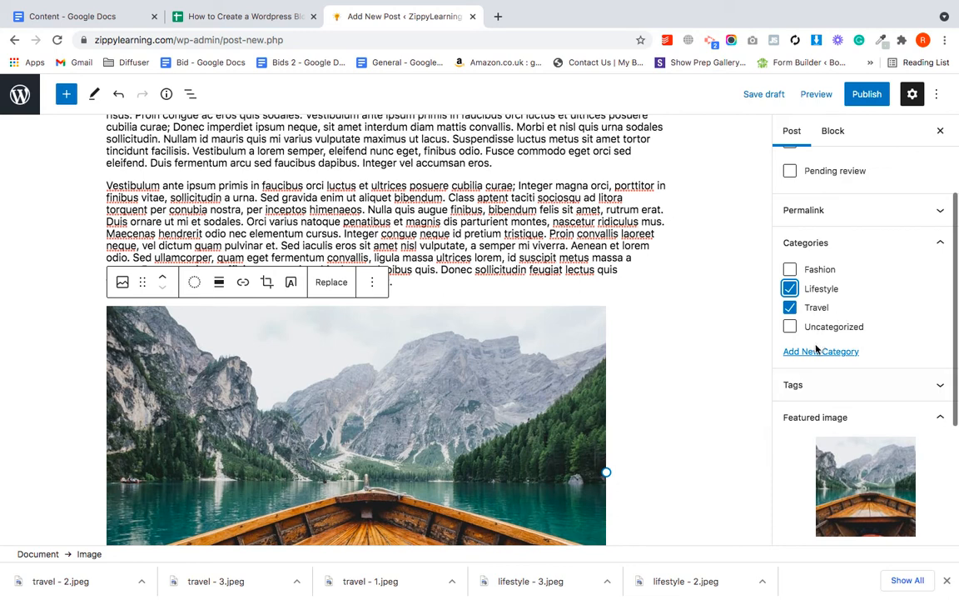
scroll(808, 342, "up", 1)
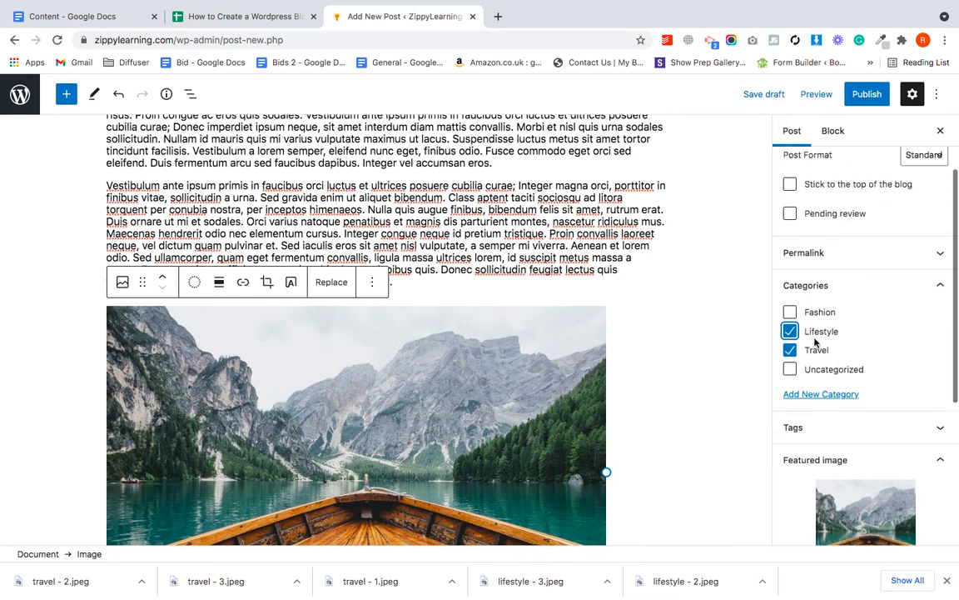
left_click(865, 105)
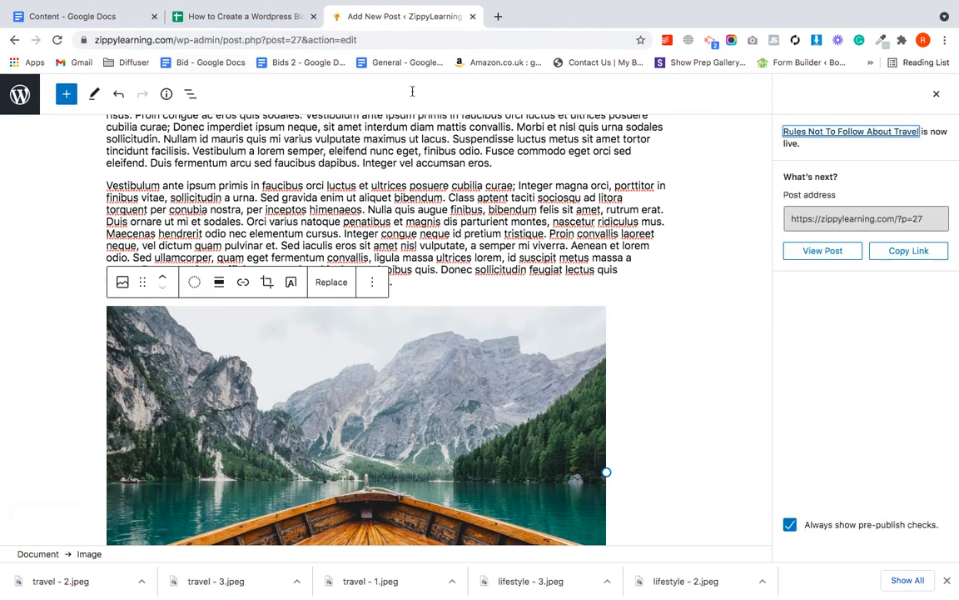
Open the zippylearning.com homepage and examine how the new travel post is displayed, including its image and excerpt
left_click_drag(175, 40, 499, 96)
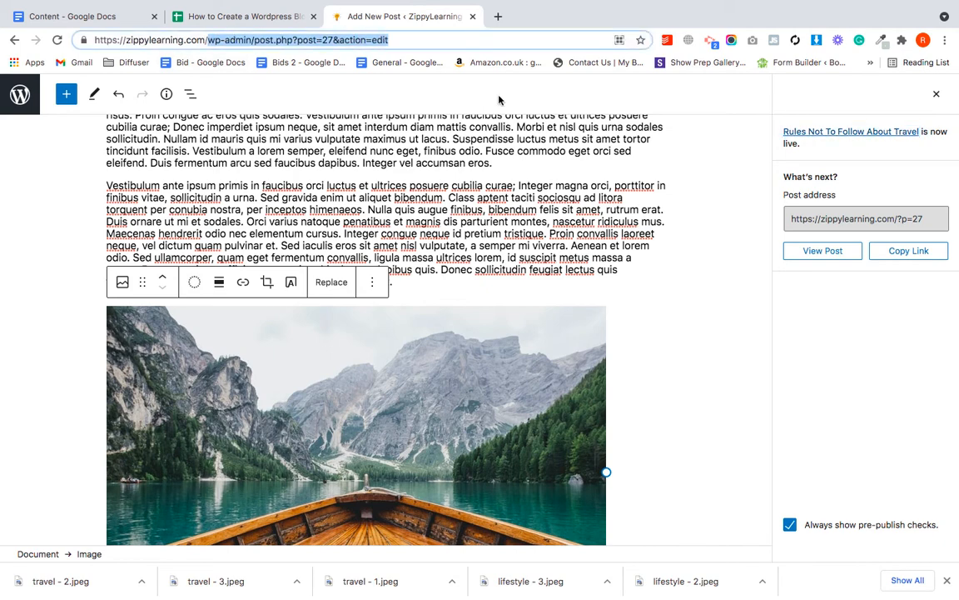
key("BackSpace")
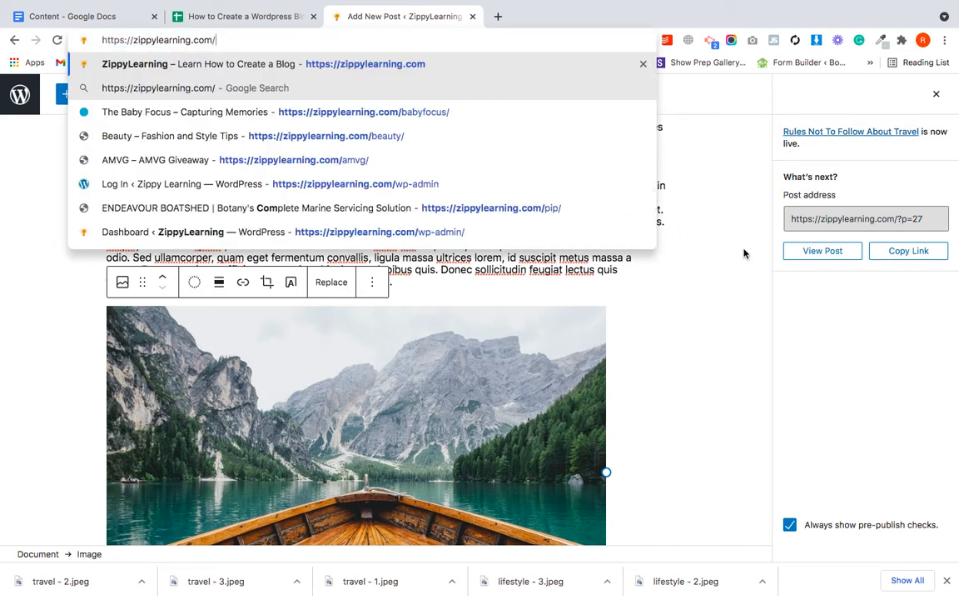
key("Return")
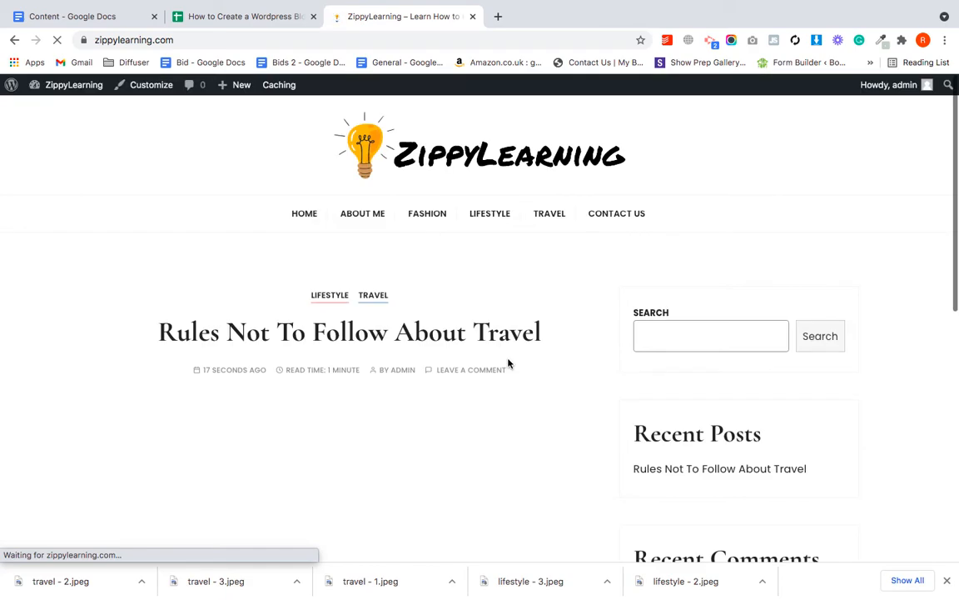
scroll(379, 365, "down", 5)
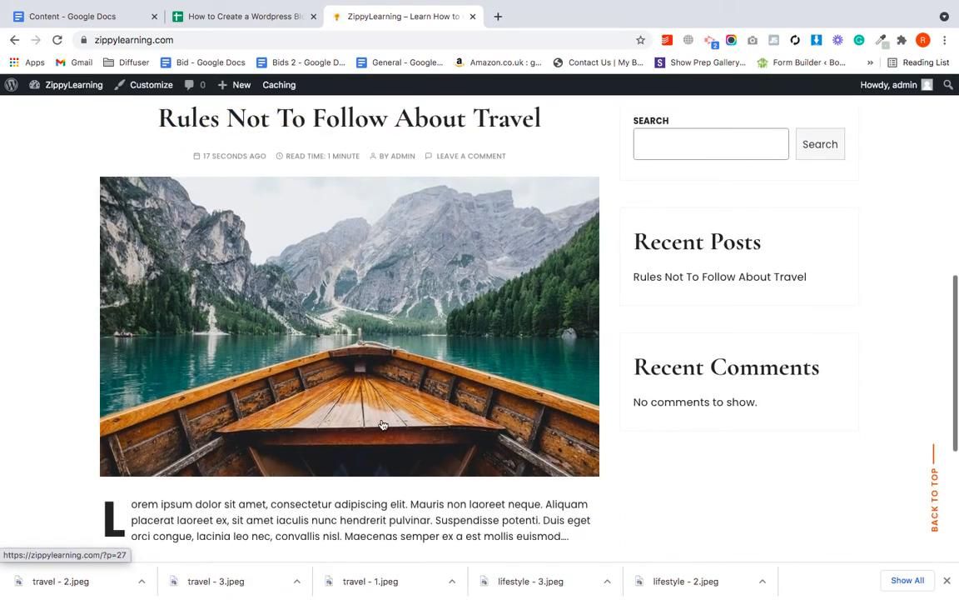
scroll(371, 278, "down", 3)
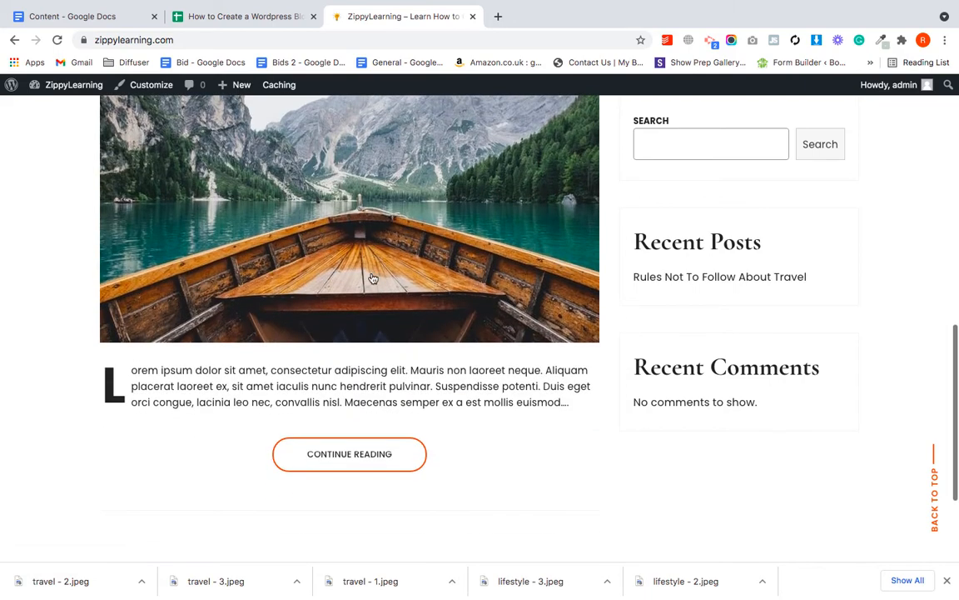
scroll(372, 278, "up", 1)
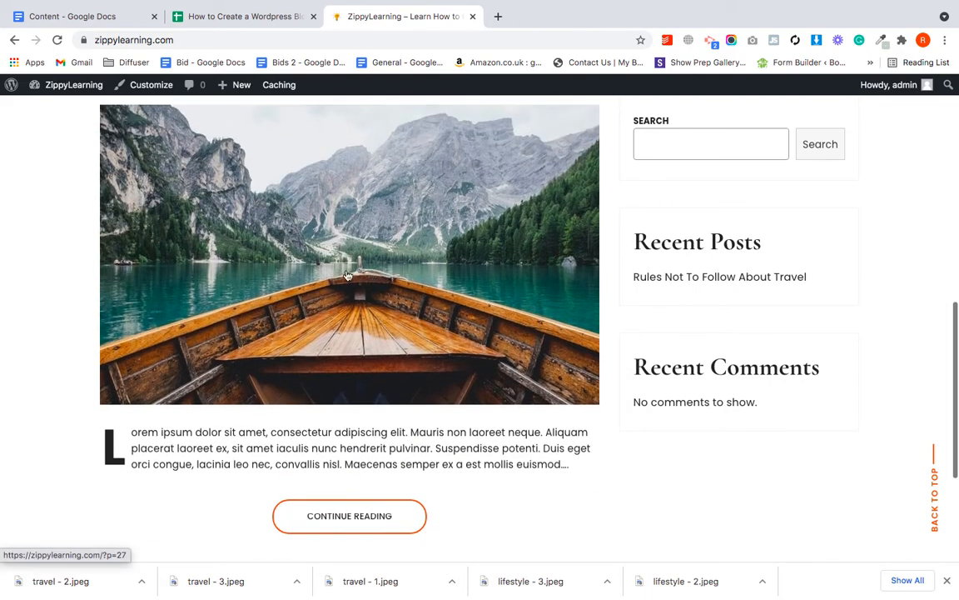
scroll(341, 300, "up", 1)
scroll(270, 407, "down", 2)
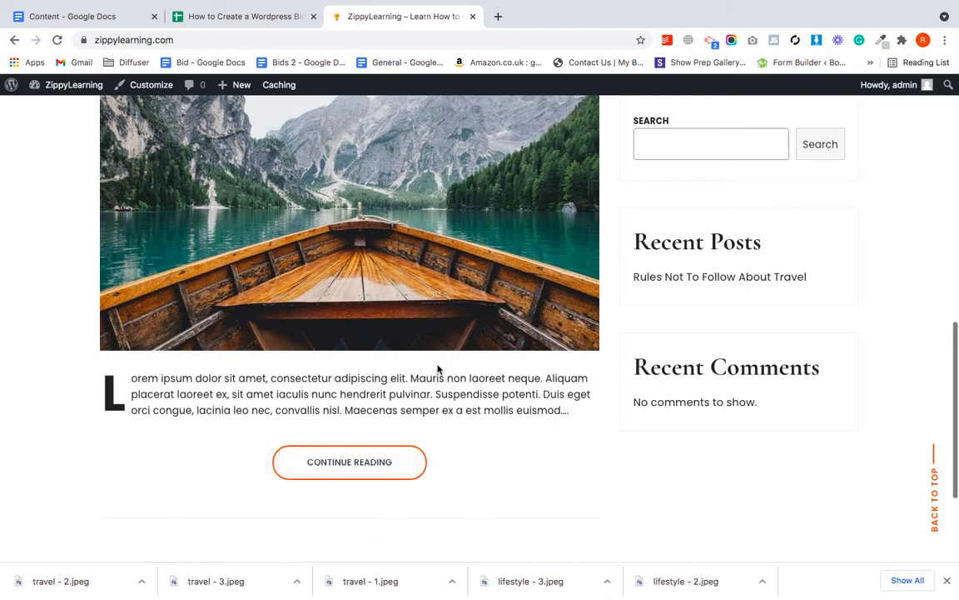
scroll(426, 250, "up", 5)
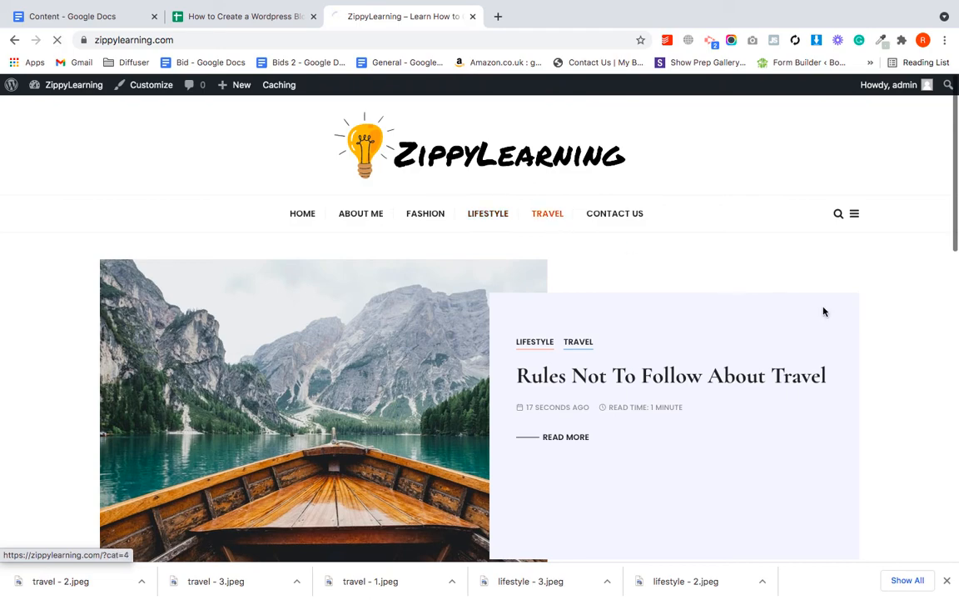
Check the Travel, Lifestyle and Fashion category pages for the newly published post
scroll(435, 356, "down", 5)
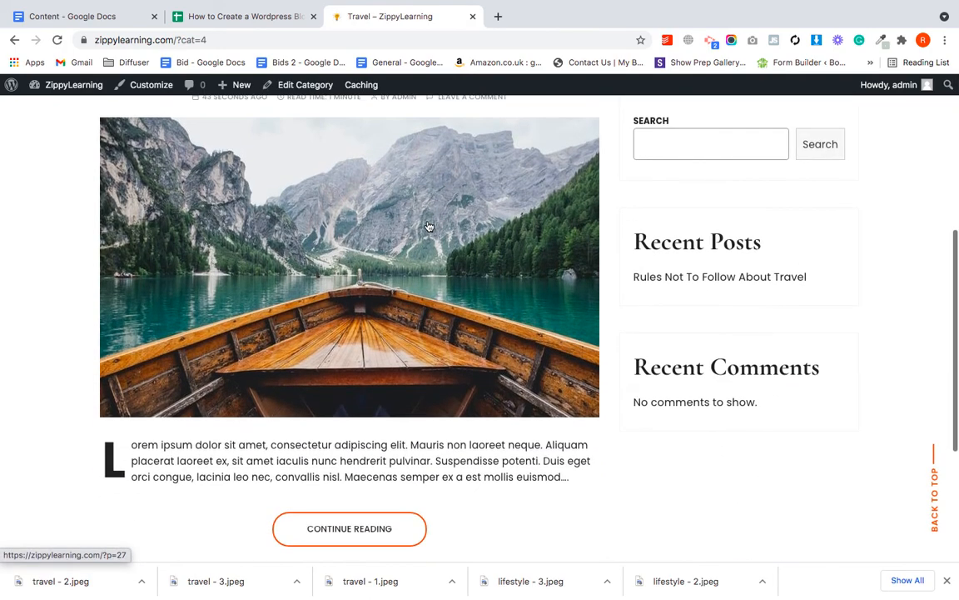
scroll(428, 226, "down", 2)
scroll(428, 226, "down", 2)
scroll(477, 216, "up", 6)
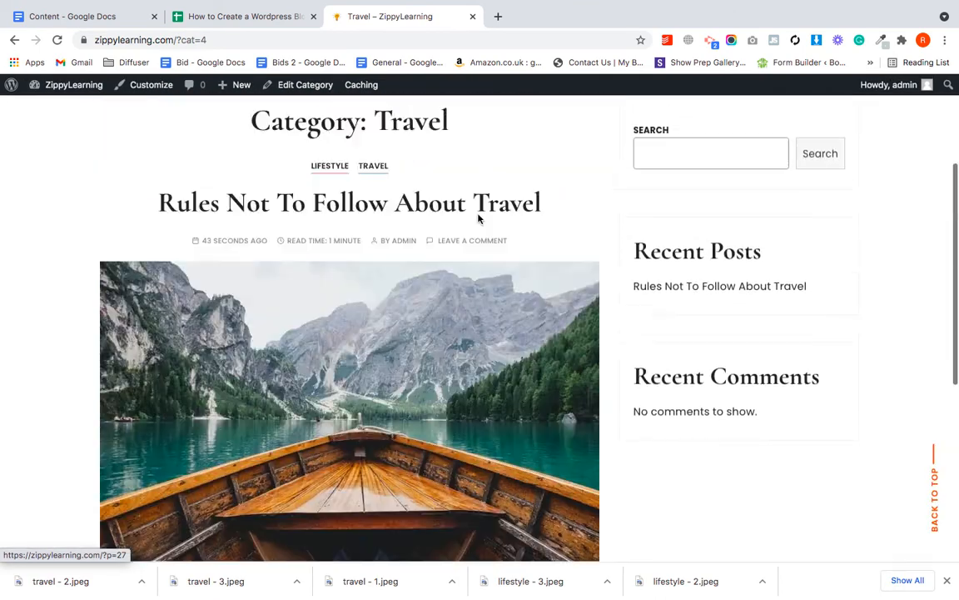
left_click(482, 216)
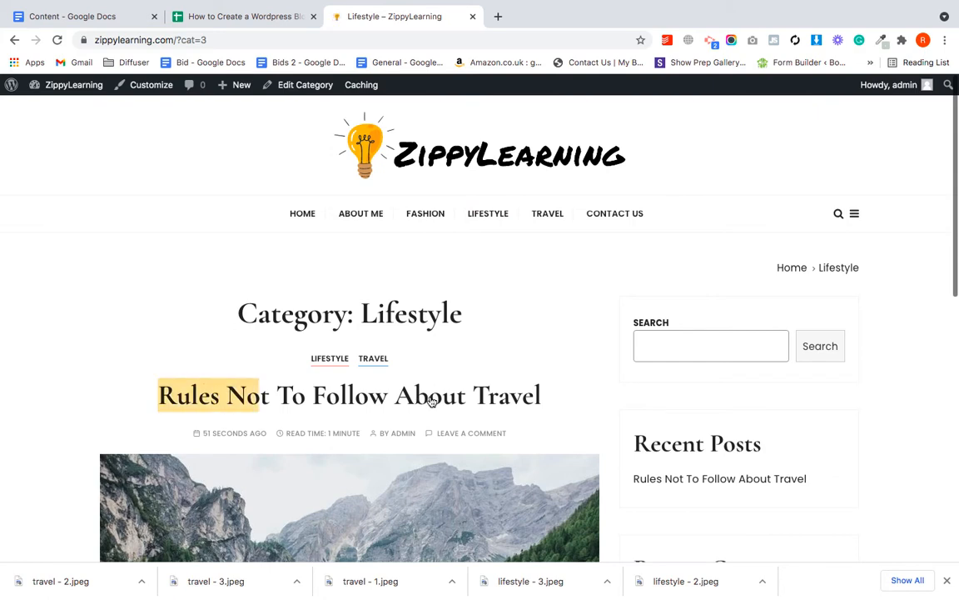
scroll(433, 398, "down", 5)
scroll(456, 216, "up", 5)
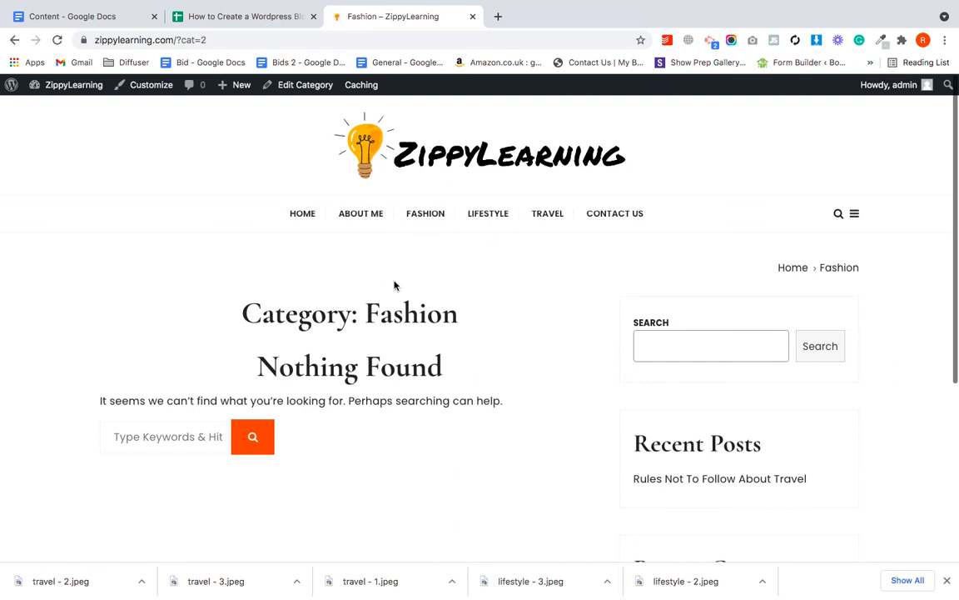
Revisit the Lifestyle and Travel category pages and the homepage, and examine the titles and categories in the list of all posts
left_click(488, 215)
left_click(554, 221)
left_click(307, 219)
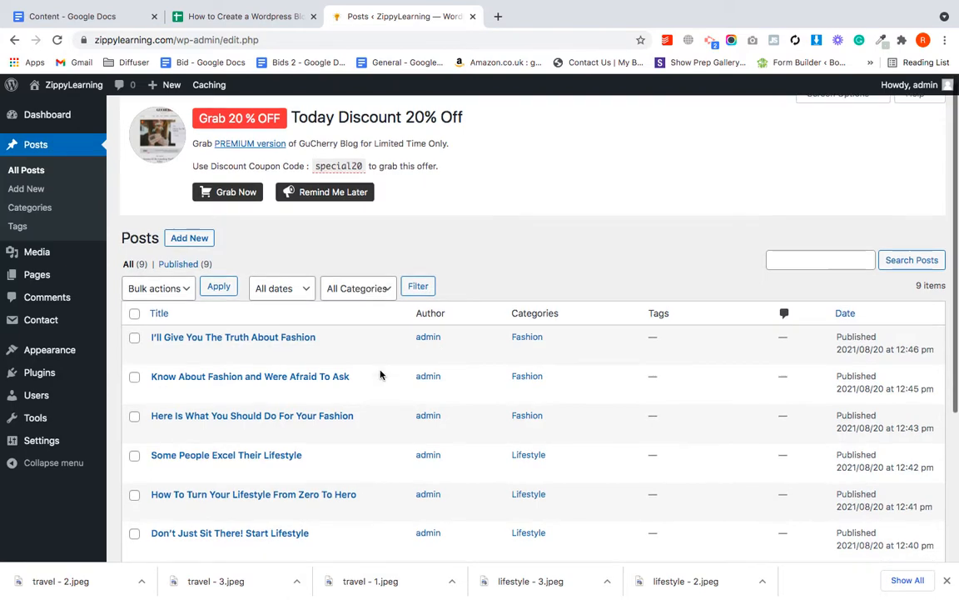
scroll(368, 337, "down", 3)
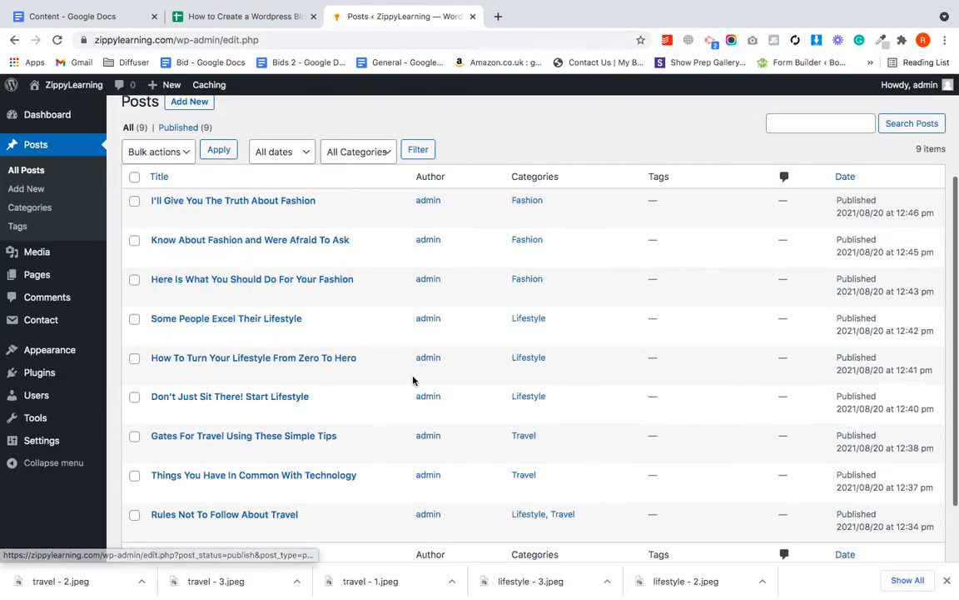
scroll(520, 389, "down", 2)
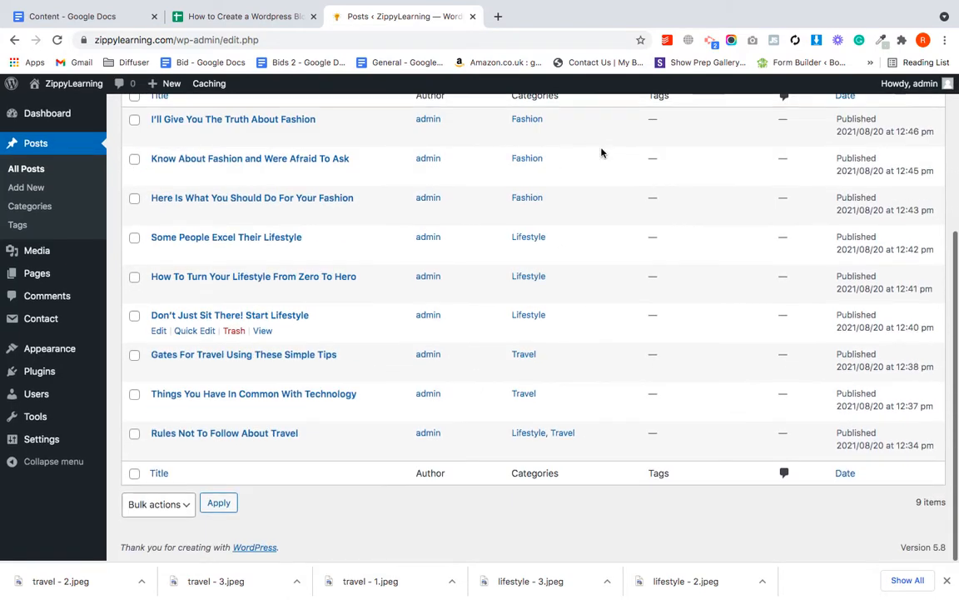
scroll(207, 100, "up", 6)
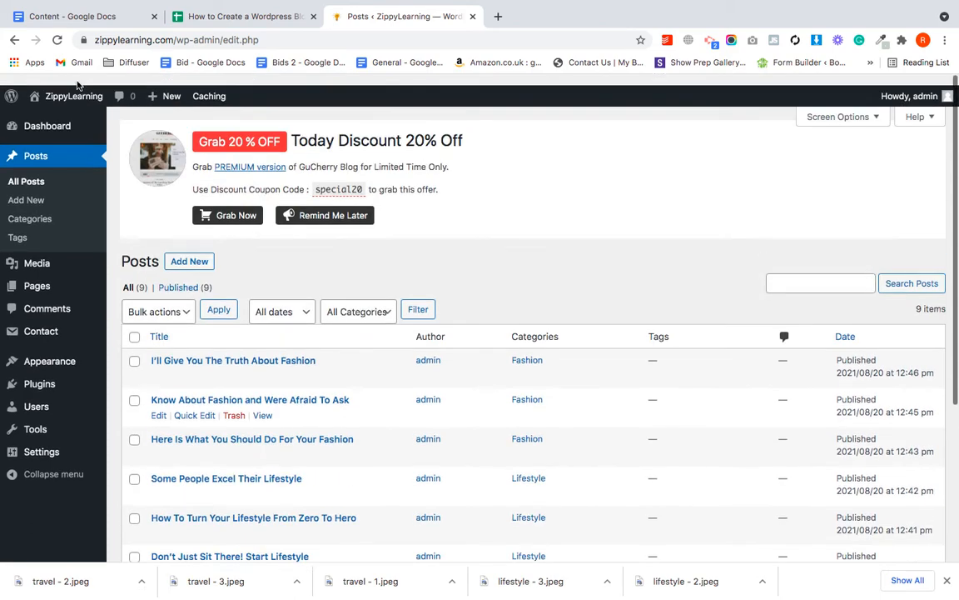
Open the live homepage and examine how the banner slider and all the published posts are displayed
left_click(70, 110)
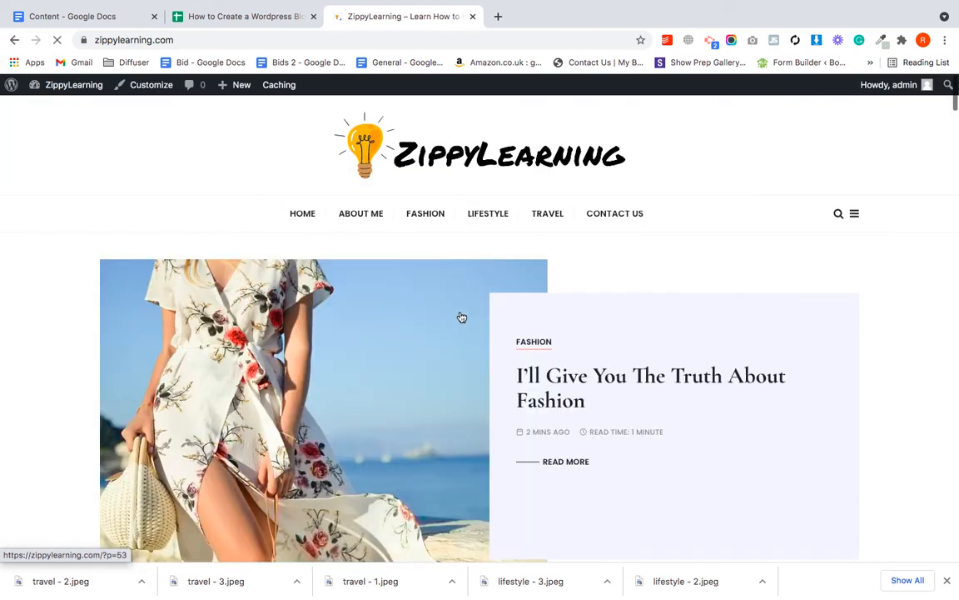
scroll(460, 315, "down", 5)
scroll(462, 316, "down", 18)
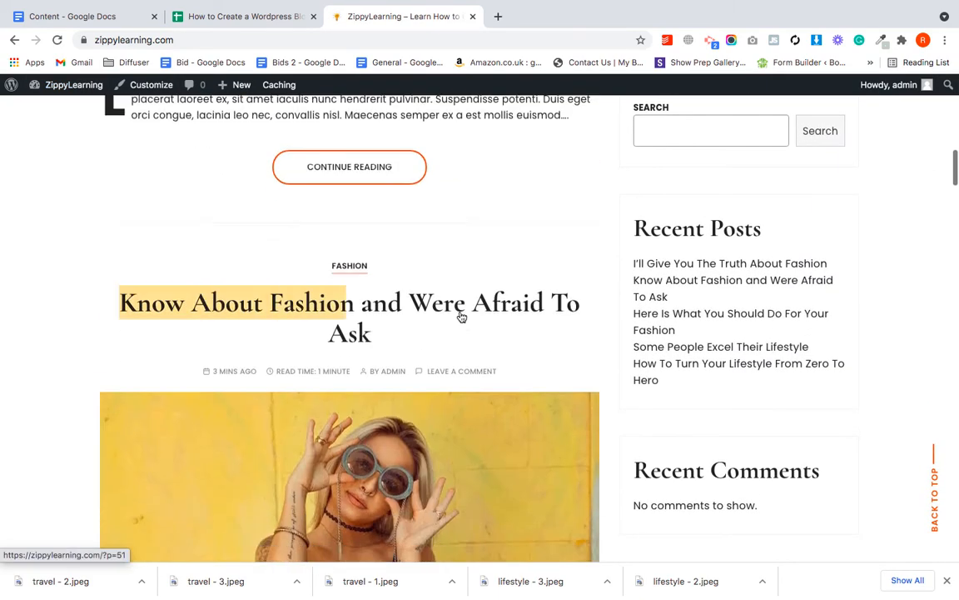
scroll(461, 316, "down", 20)
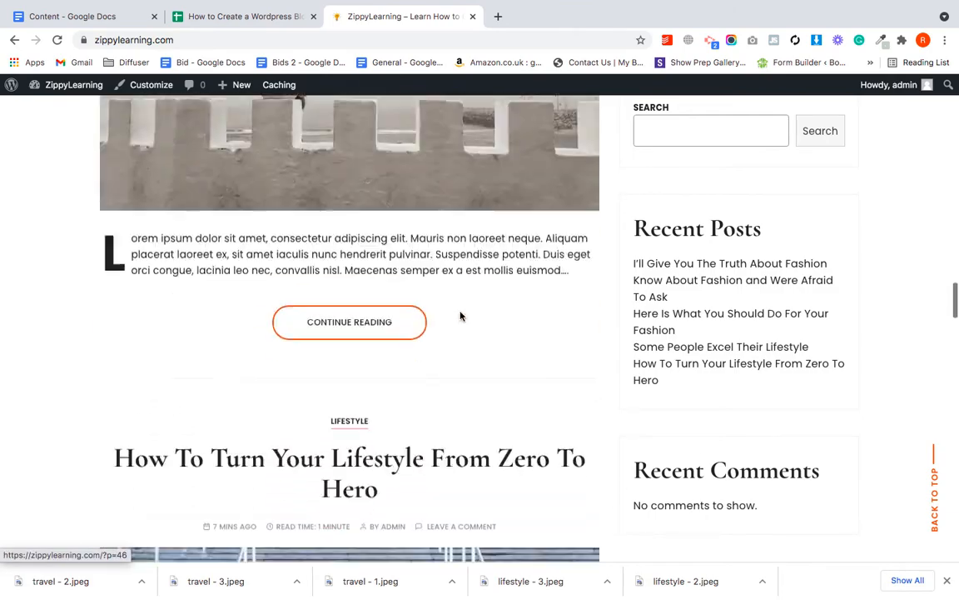
scroll(460, 316, "down", 20)
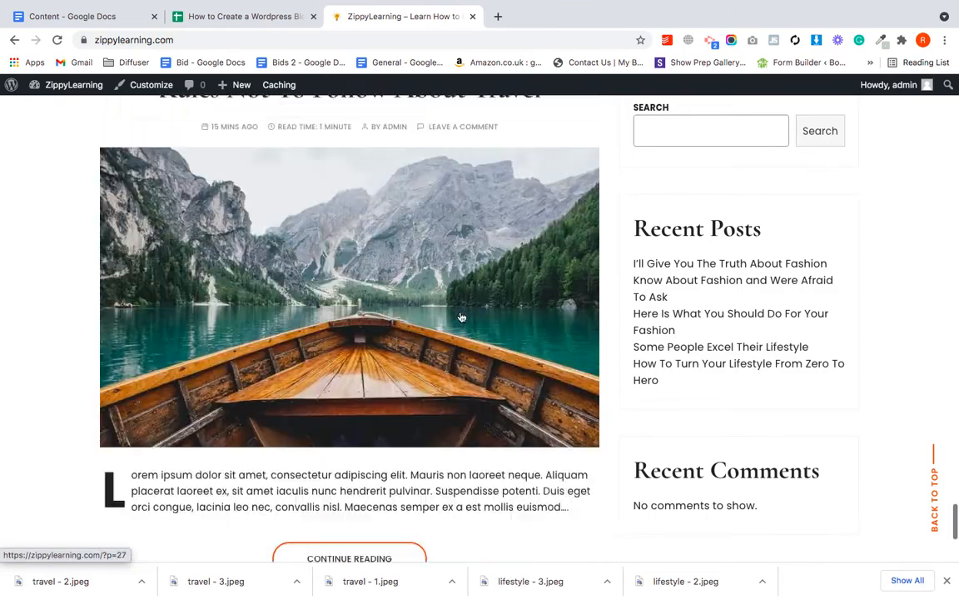
scroll(460, 316, "up", 20)
scroll(460, 315, "up", 20)
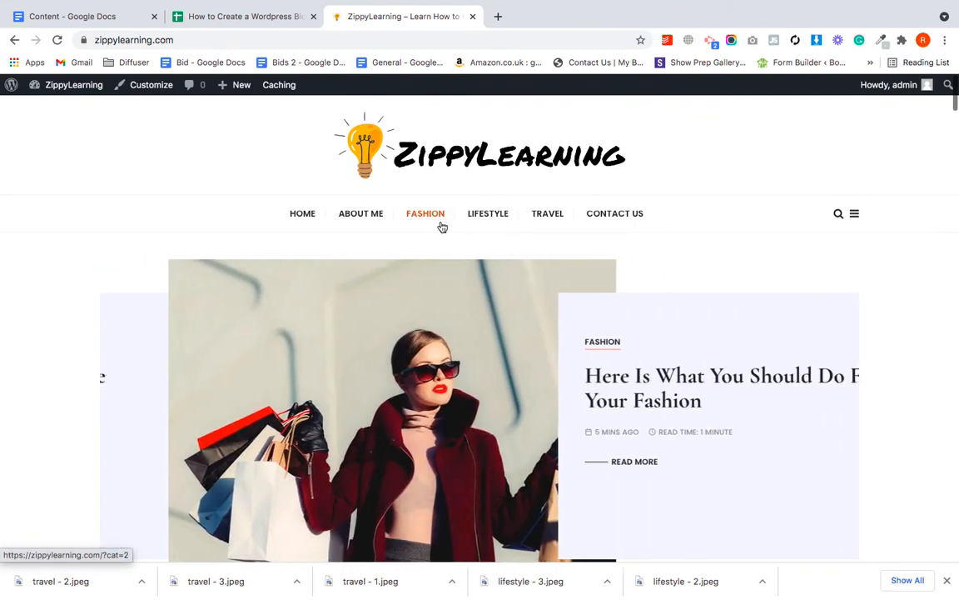
Tick off Adding Content in the WordPress blog checklist spreadsheet and return to the ZippyLearning site
left_click(234, 23)
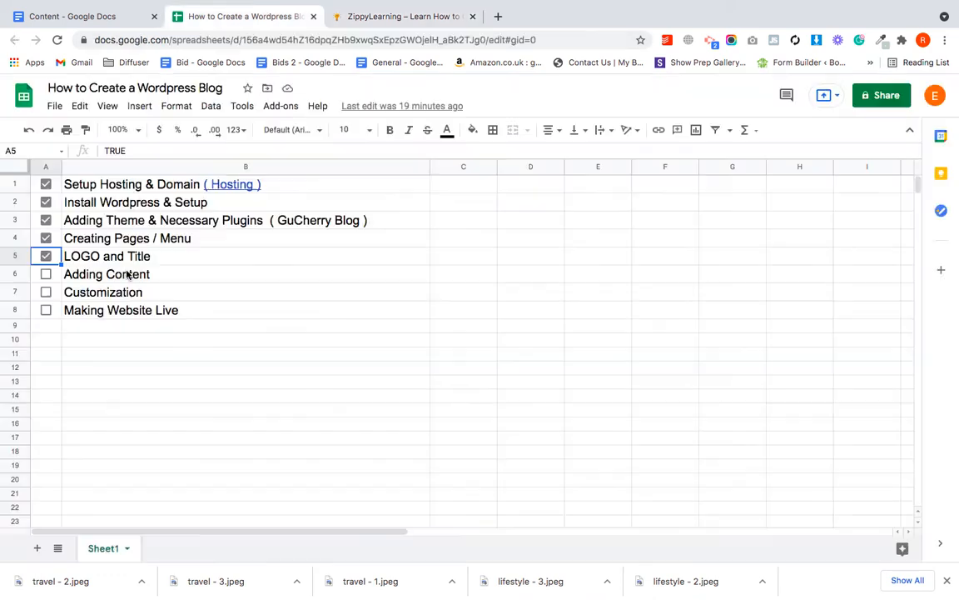
left_click(46, 273)
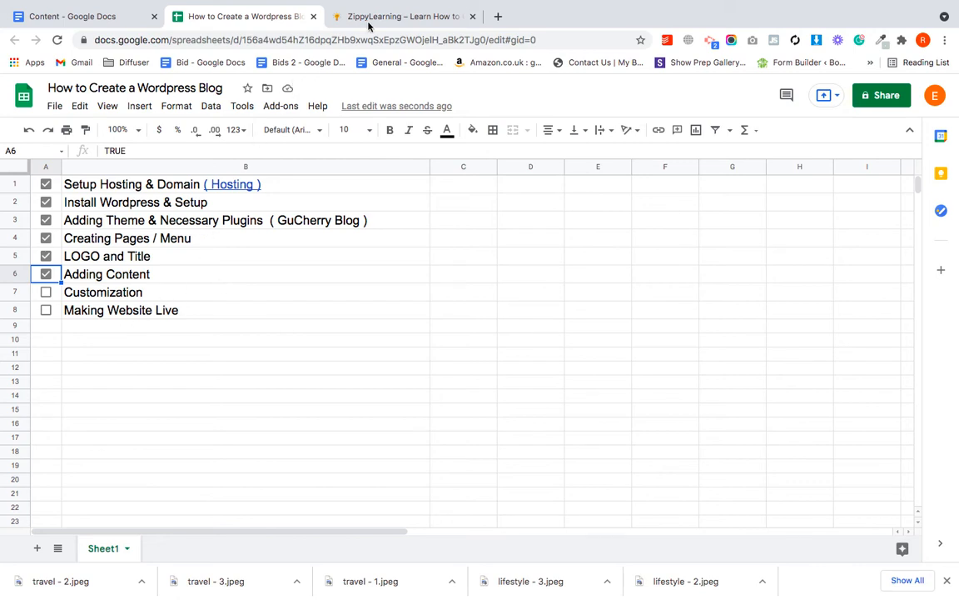
key("ctrl+Tab")
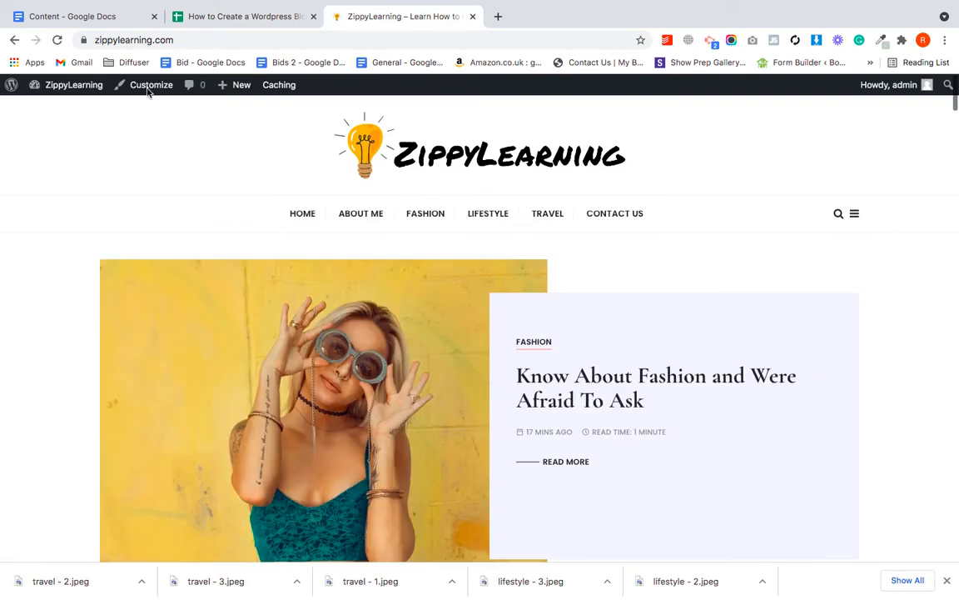
Try the Poppins font family in the theme customizer's Site Typography settings and inspect the headings in the preview
left_click(149, 86)
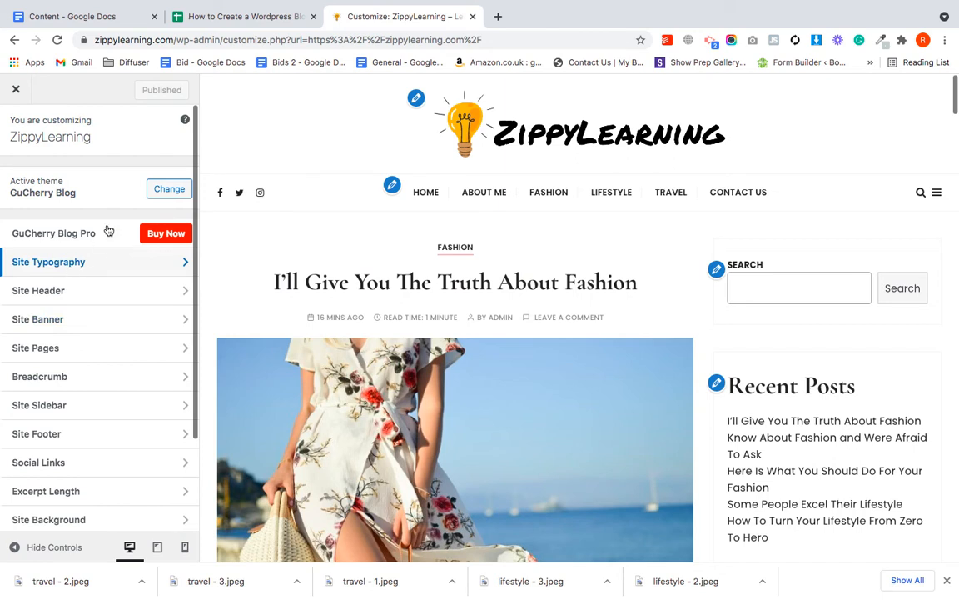
left_click(74, 265)
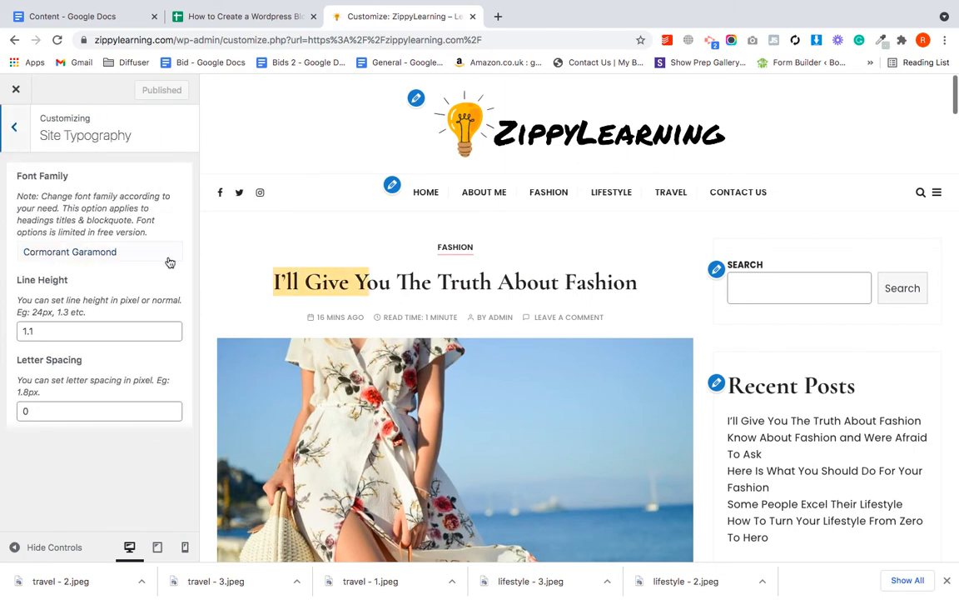
left_click(107, 255)
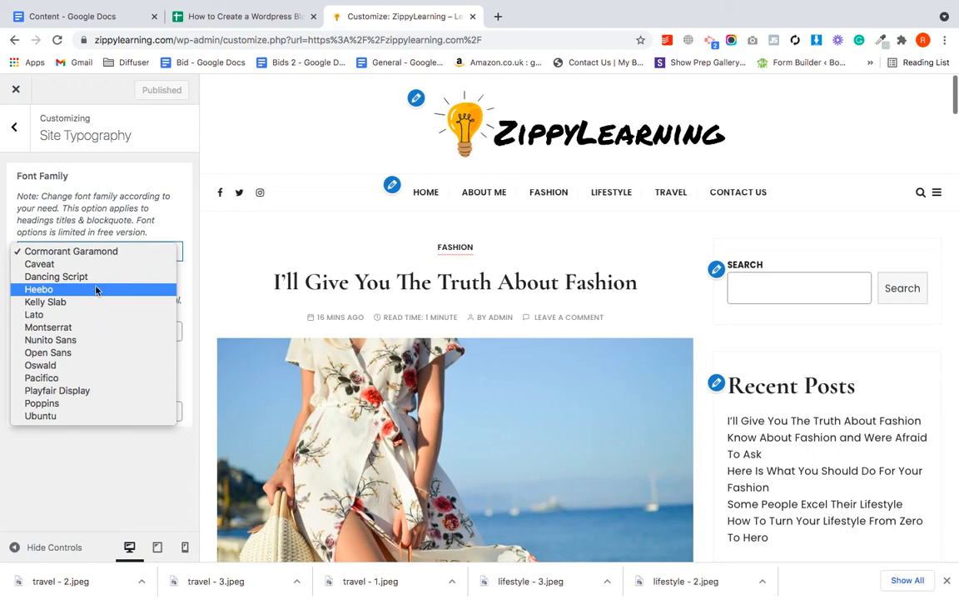
left_click(89, 406)
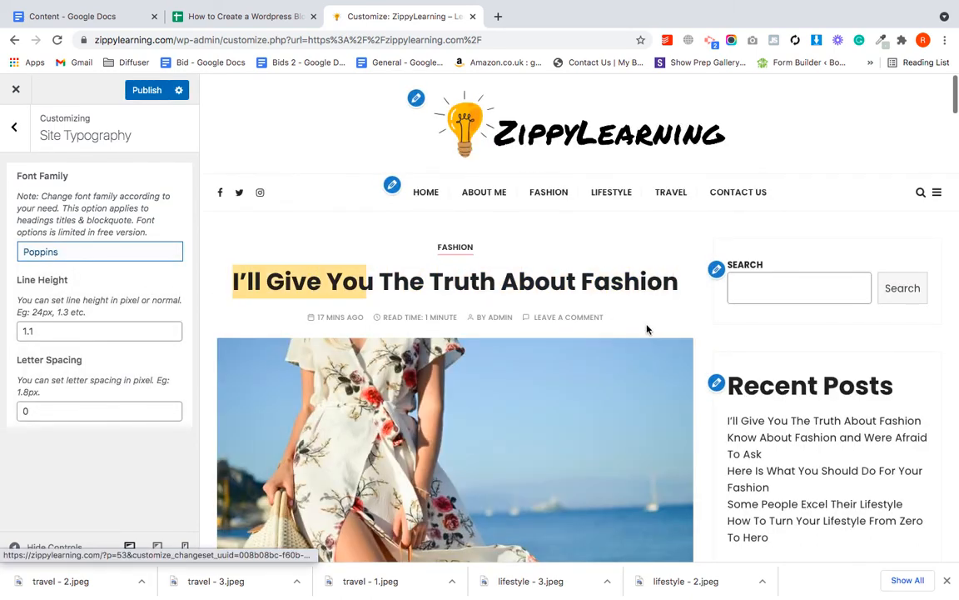
scroll(646, 326, "down", 5)
scroll(647, 327, "up", 1)
left_click(13, 129)
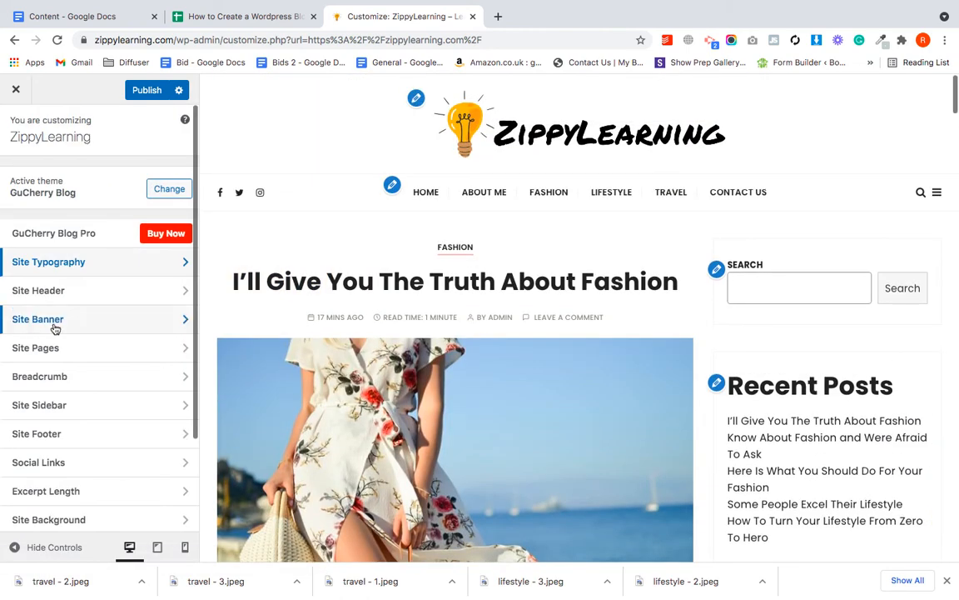
Compare the customizer preview with the live homepage, checking the post banner above the blog list
scroll(466, 266, "down", 3)
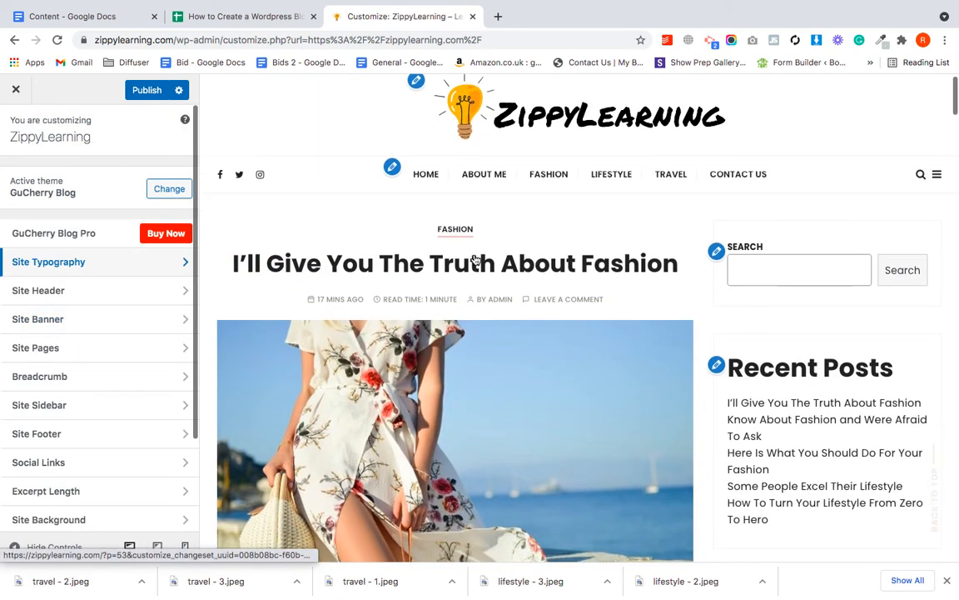
scroll(428, 280, "up", 3)
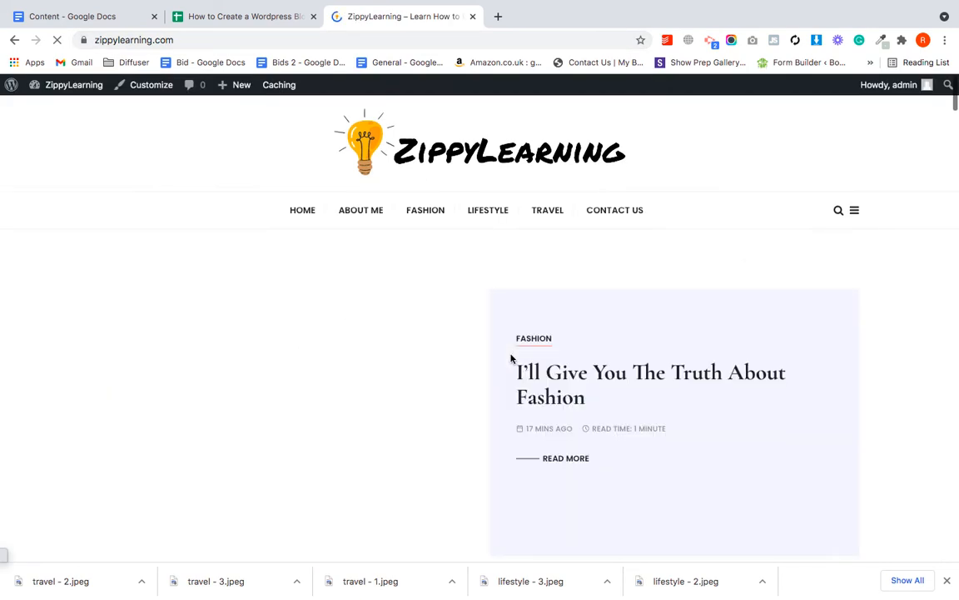
scroll(591, 380, "down", 2)
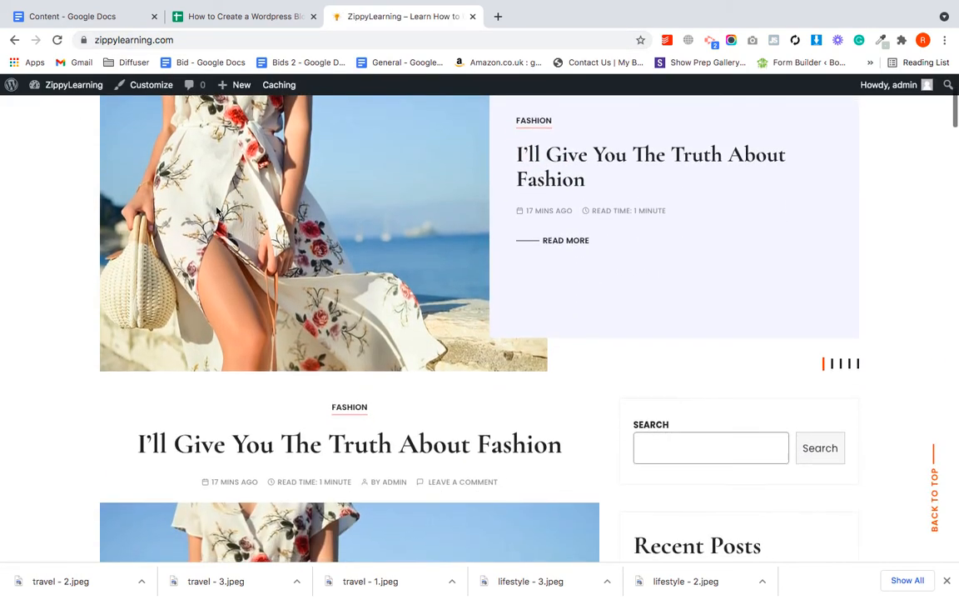
scroll(278, 235, "up", 2)
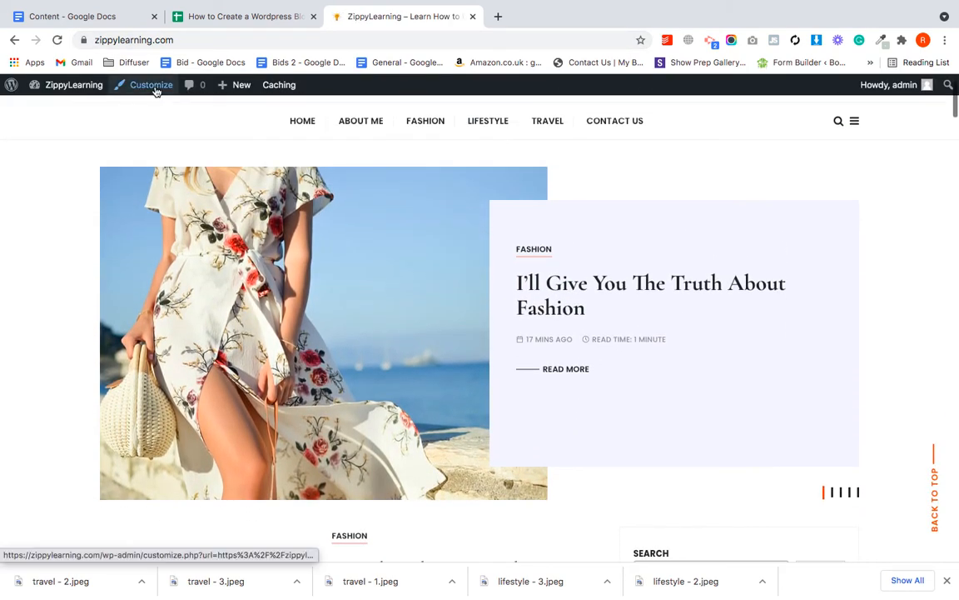
Reopen the theme customizer and set the Site Typography font family to Poppins
left_click(154, 91)
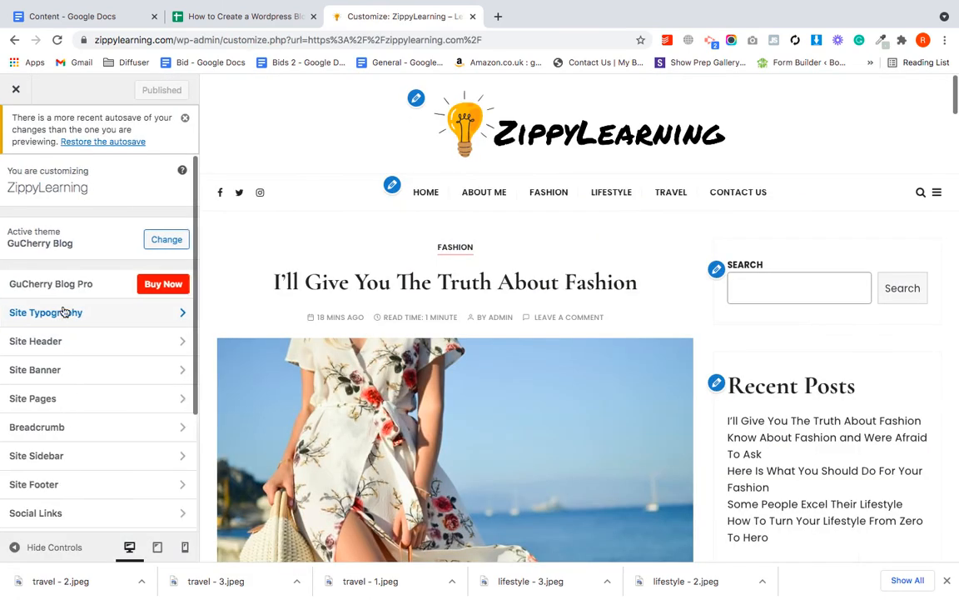
left_click(70, 310)
left_click(70, 303)
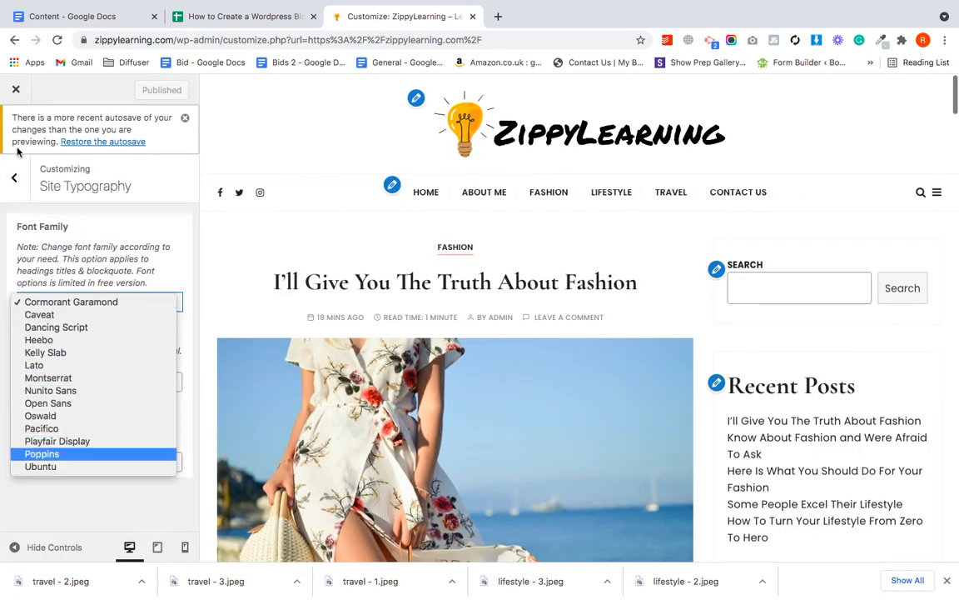
left_click(64, 455)
left_click(14, 126)
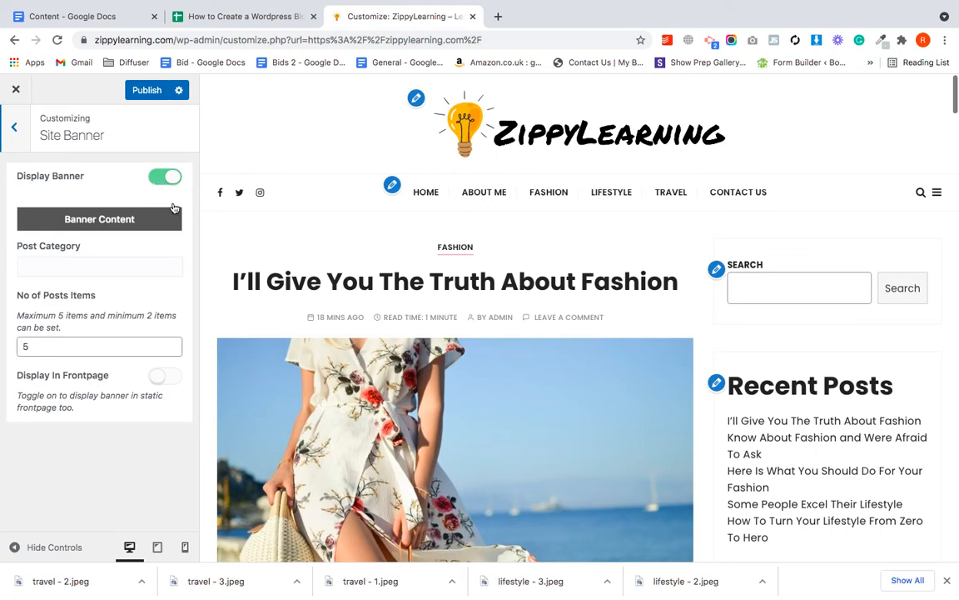
Keep Display Banner on in the Site Banner settings, enable Display In Frontpage and check the banner's post category choices
left_click(174, 207)
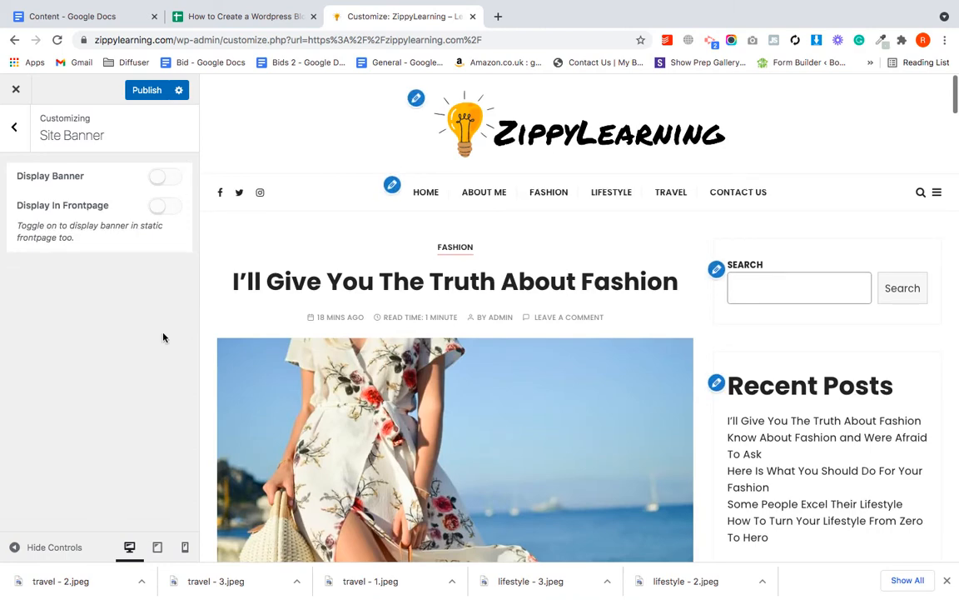
left_click(165, 176)
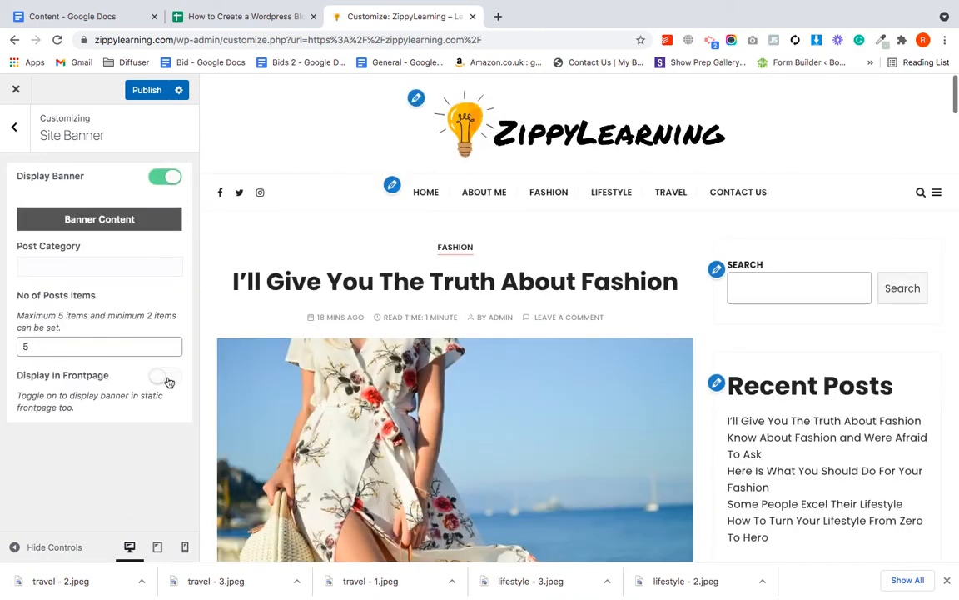
left_click(165, 375)
scroll(417, 457, "down", 3)
scroll(417, 457, "up", 3)
left_click(76, 268)
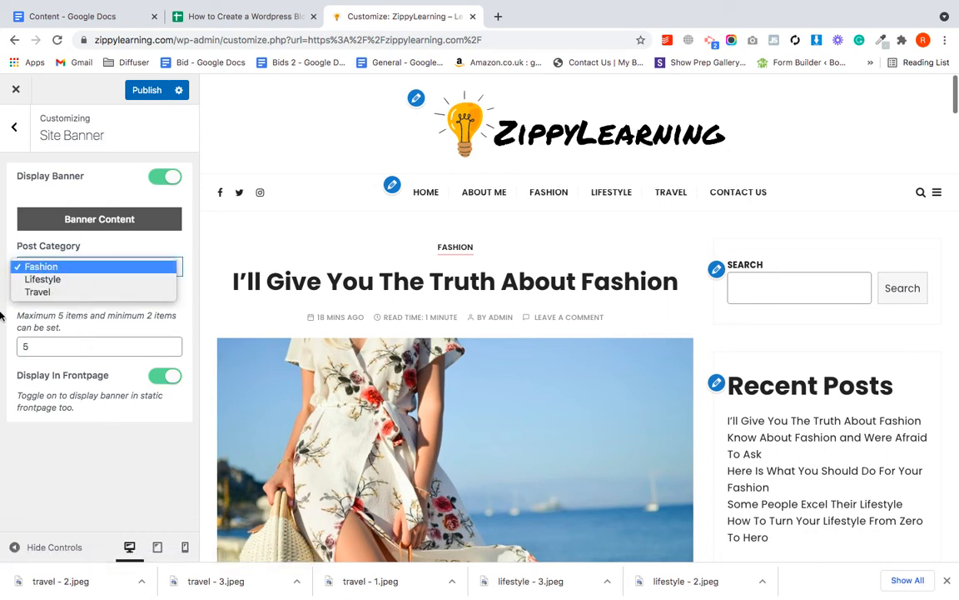
left_click(443, 415)
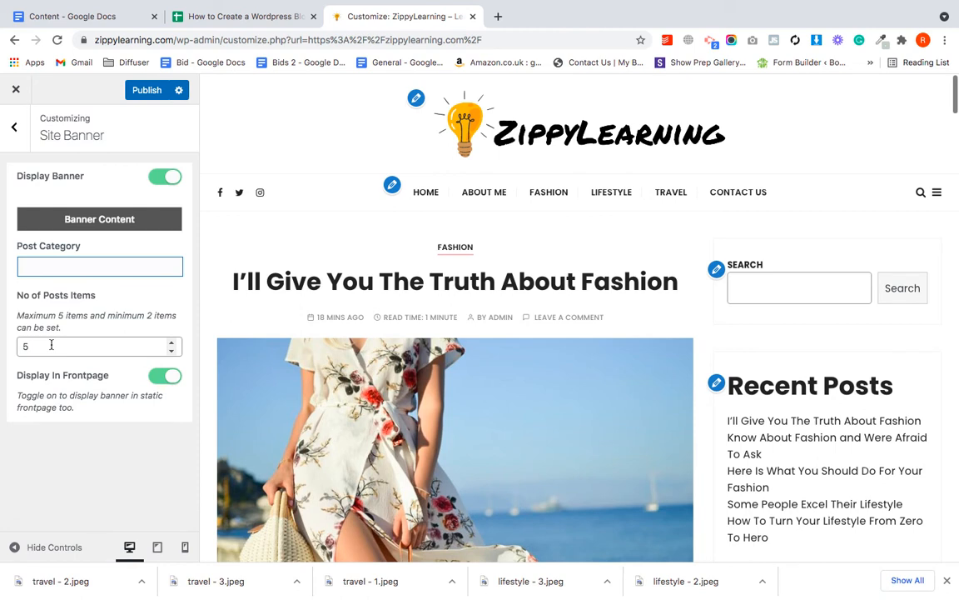
left_click(16, 131)
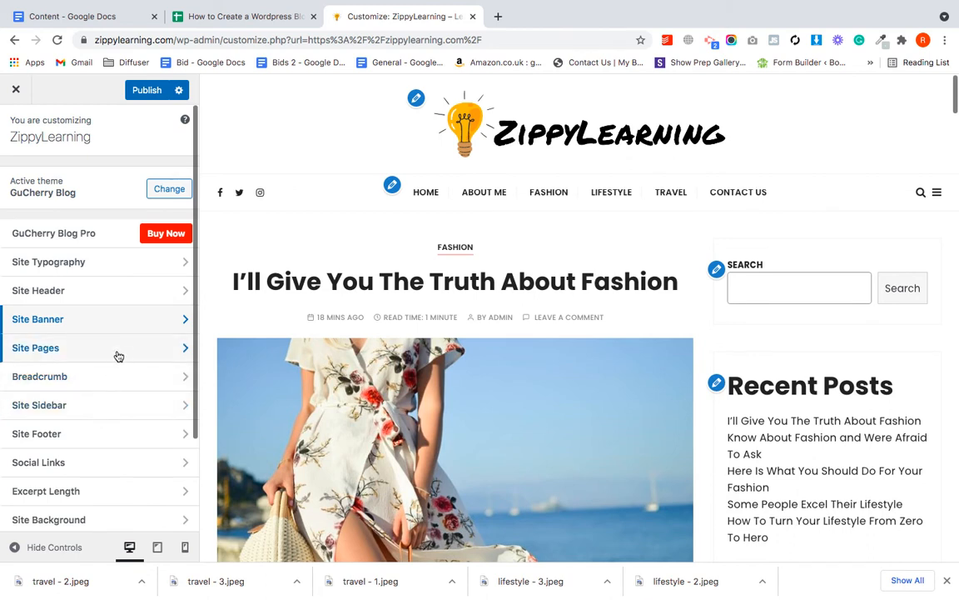
Check how the sticky sidebar behaves in the preview and disable Enable Sticky Sidebar in the Site Sidebar settings
scroll(60, 378, "down", 1)
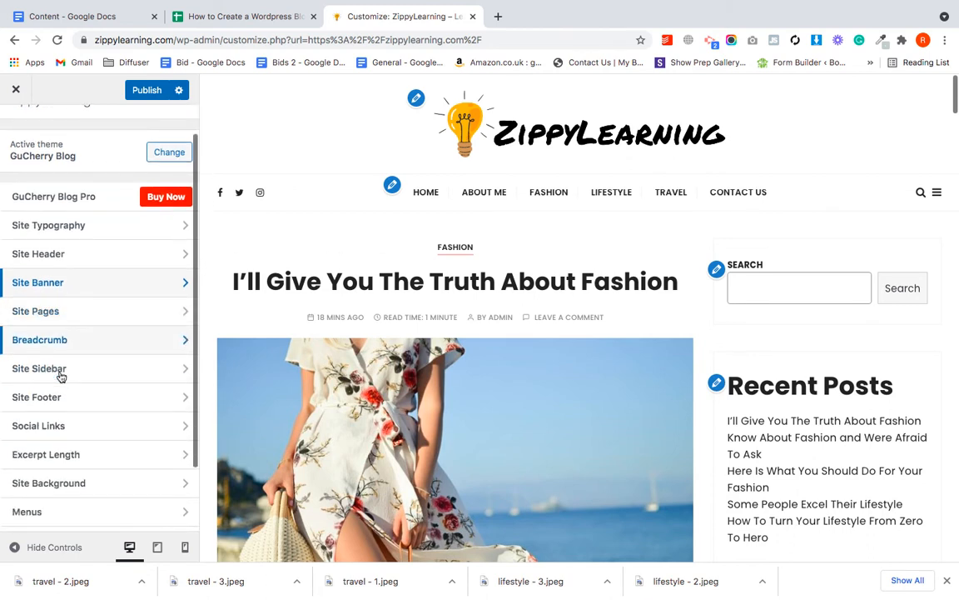
left_click(61, 378)
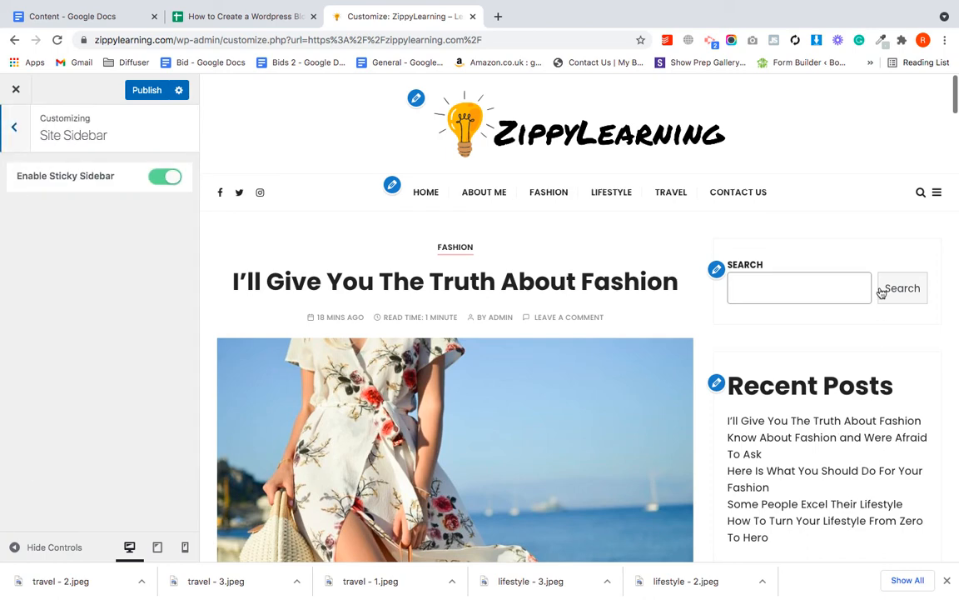
scroll(852, 334, "down", 8)
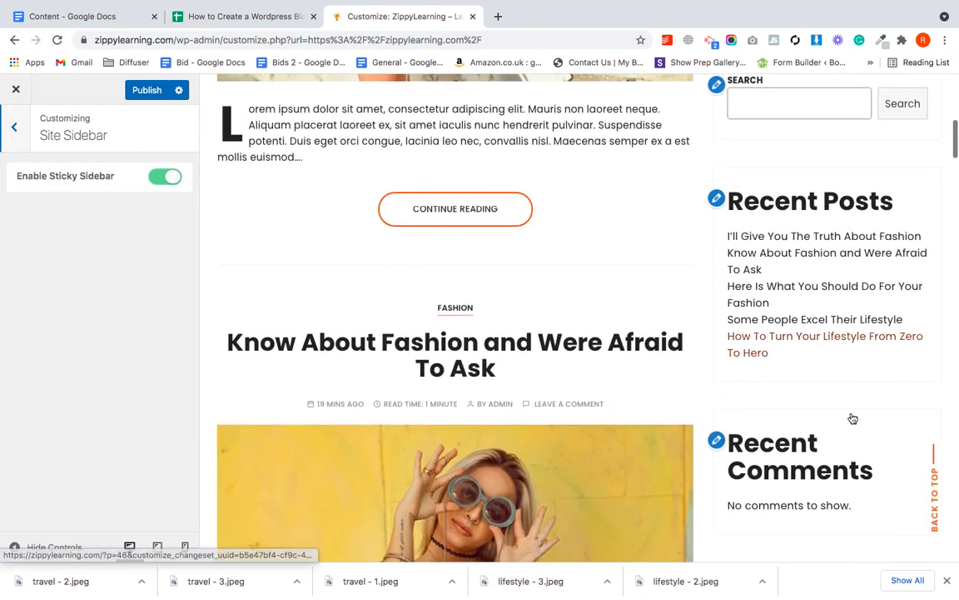
scroll(851, 415, "down", 5)
scroll(851, 416, "down", 11)
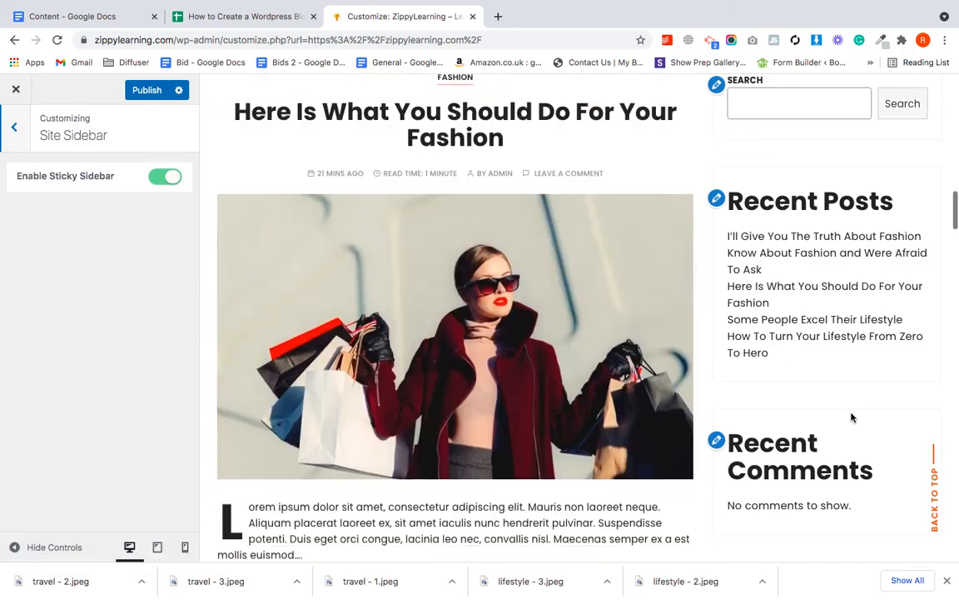
scroll(851, 417, "down", 5)
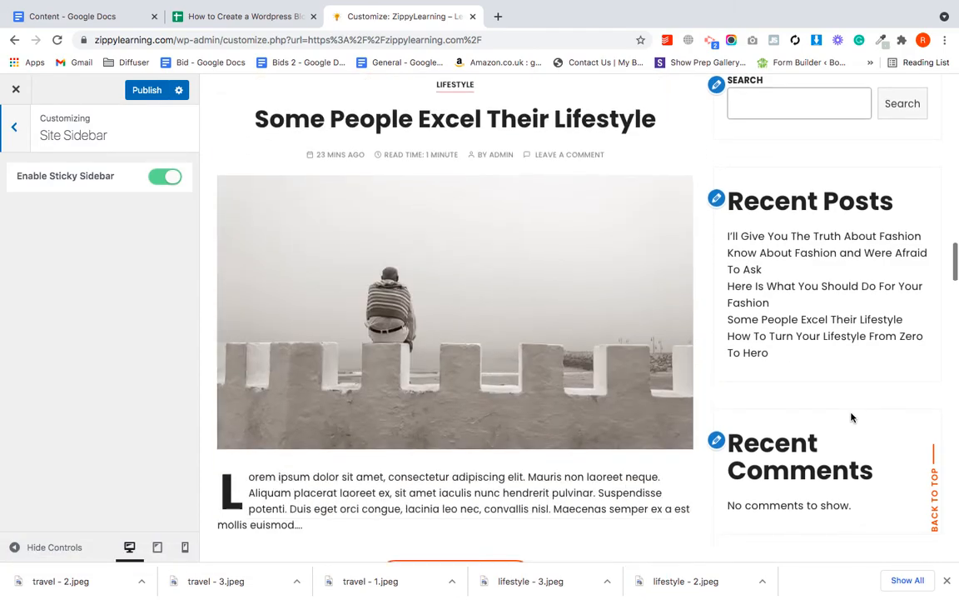
scroll(312, 263, "up", 20)
left_click(164, 179)
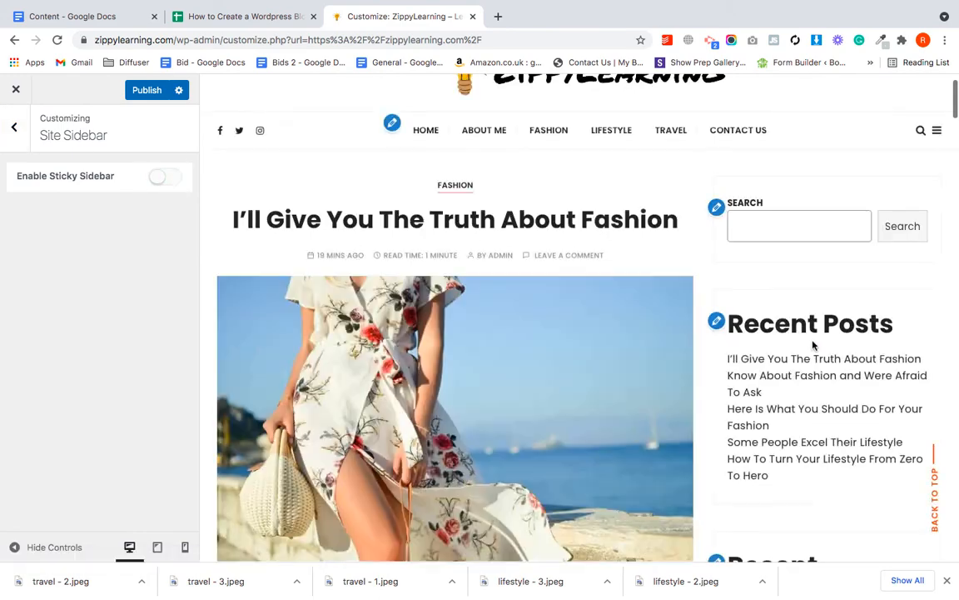
Check how the non-sticky sidebar scrolls in the preview, then turn Enable Sticky Sidebar back on in the Site Sidebar settings
scroll(812, 342, "down", 10)
scroll(815, 346, "down", 1)
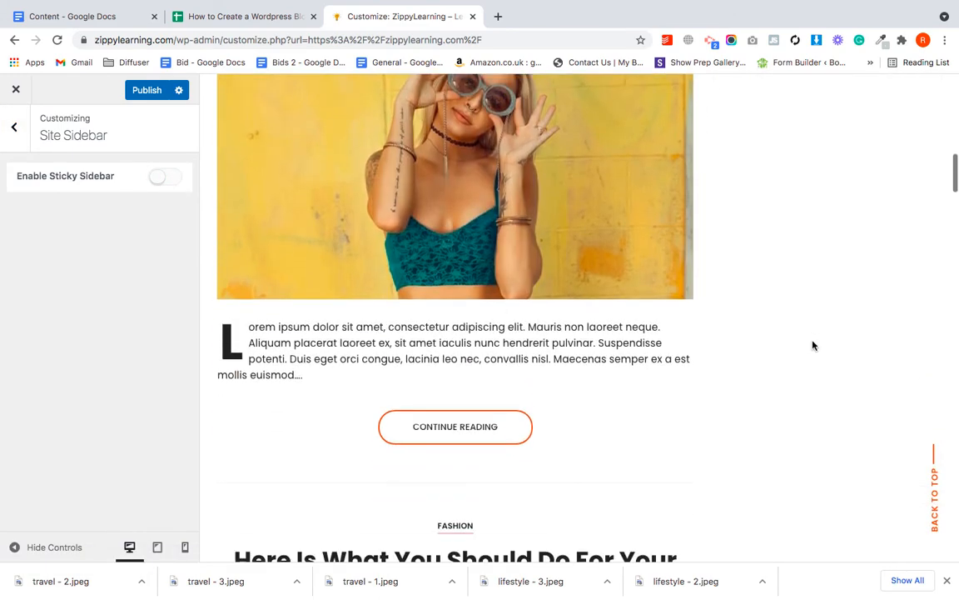
scroll(815, 345, "down", 1)
scroll(815, 345, "up", 3)
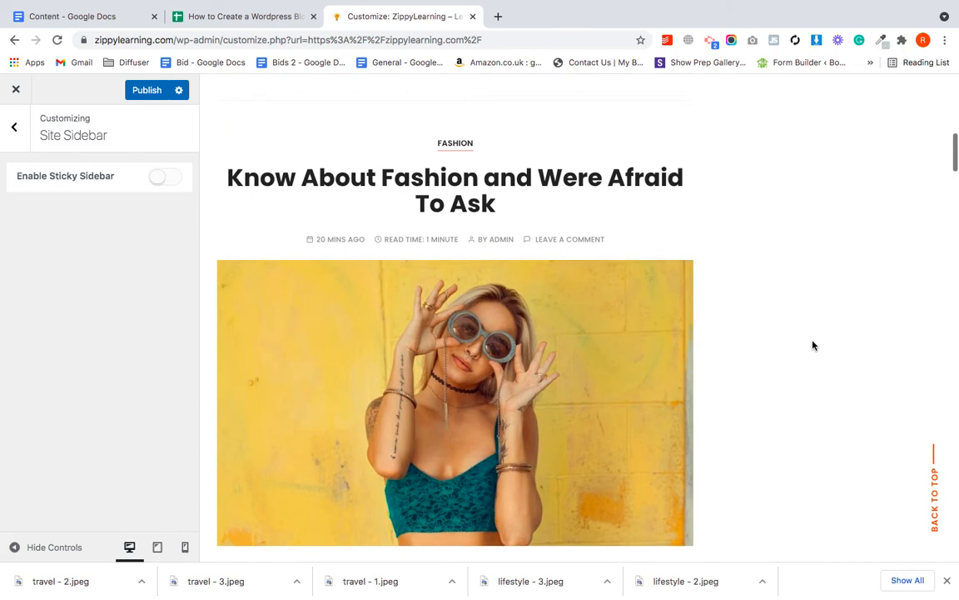
scroll(821, 360, "up", 3)
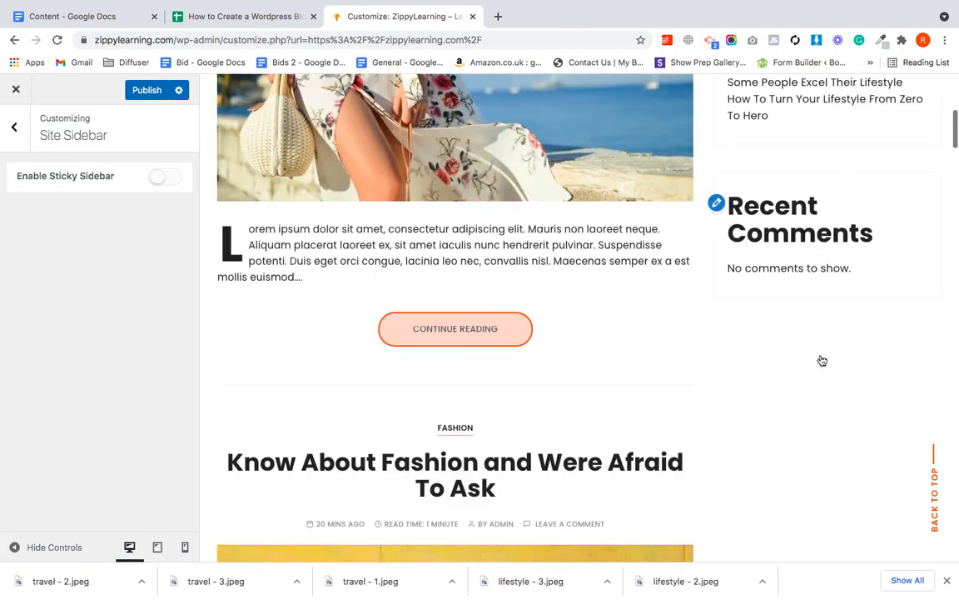
scroll(612, 338, "up", 4)
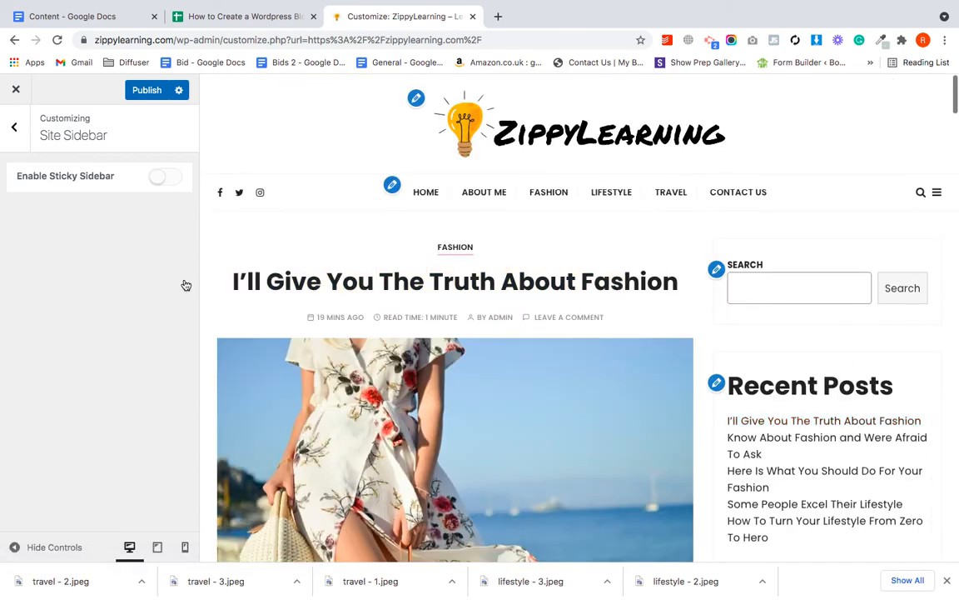
left_click(175, 177)
left_click(17, 135)
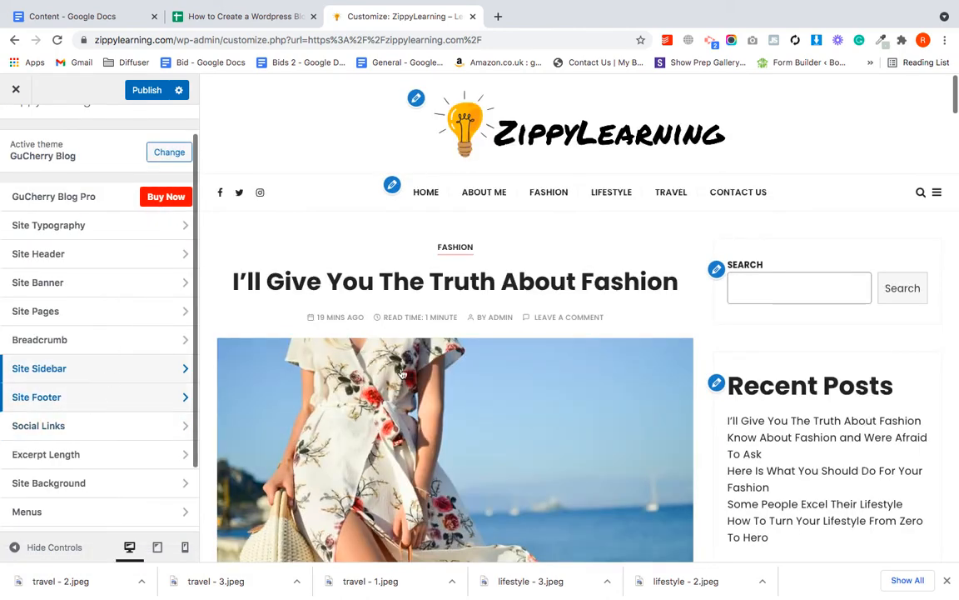
Open the Site Footer settings, examine the footer in the preview and look through the media library's footer logo choices
left_click(104, 391)
scroll(400, 372, "down", 15)
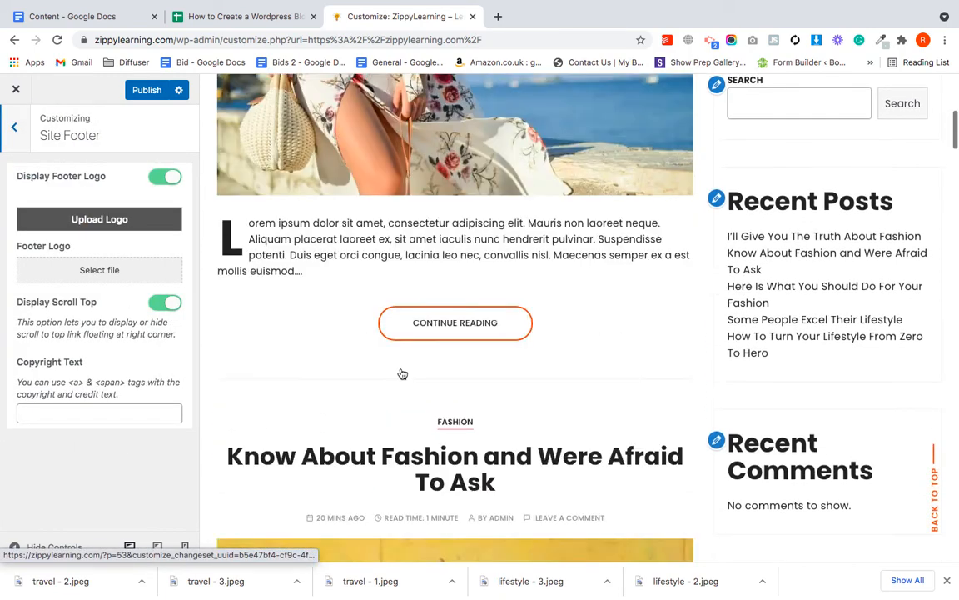
scroll(402, 502, "down", 10)
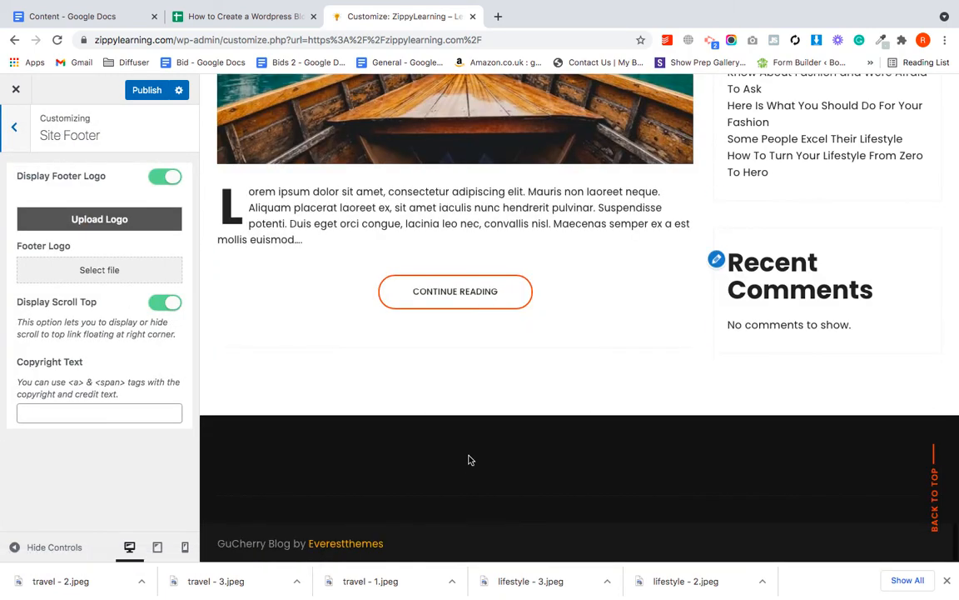
left_click(79, 282)
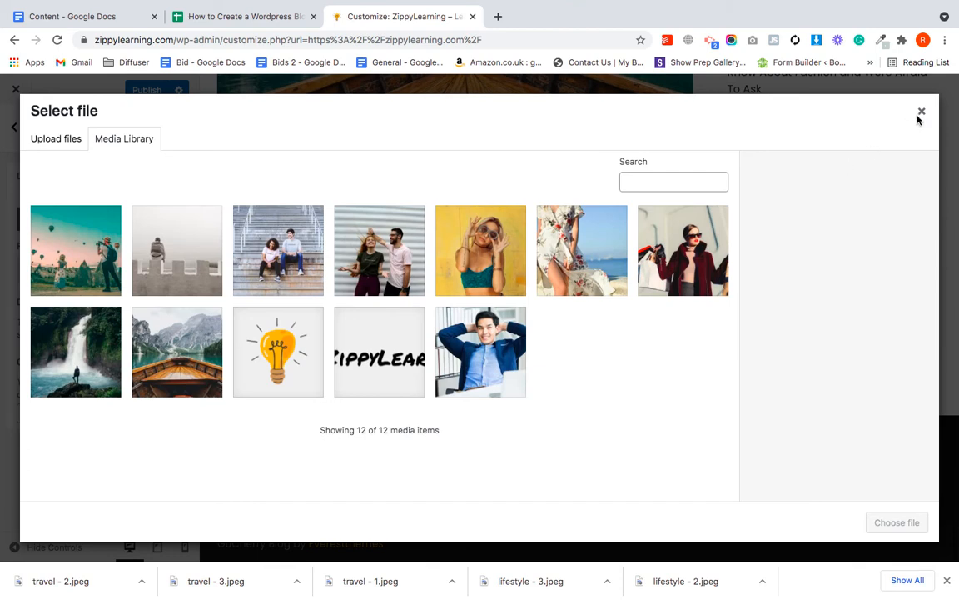
key("Escape")
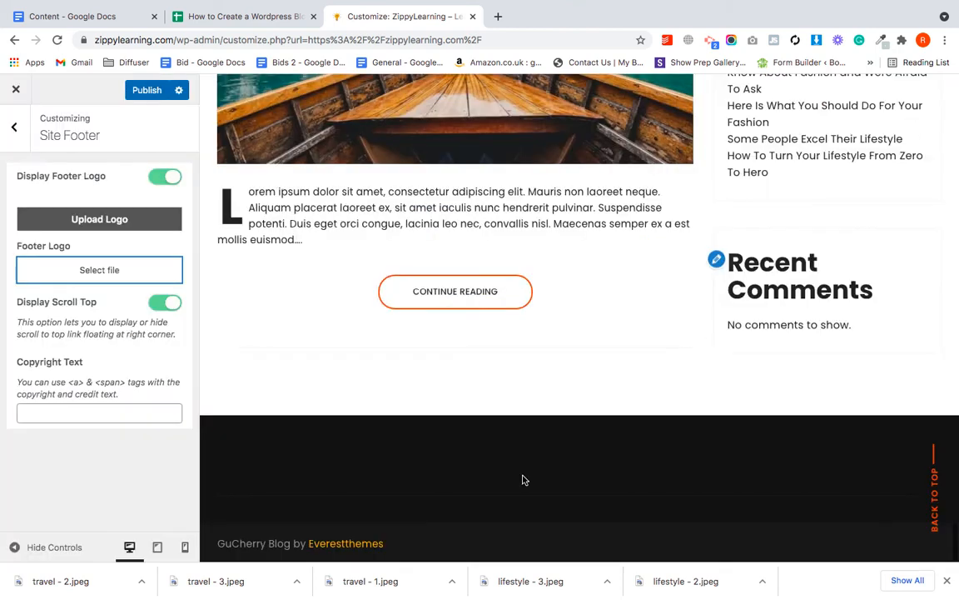
Set the footer's Copyright Text to "ZipplyLearning - Learn With ZippyExperts" and review the footer credit line in the preview
left_click(90, 413)
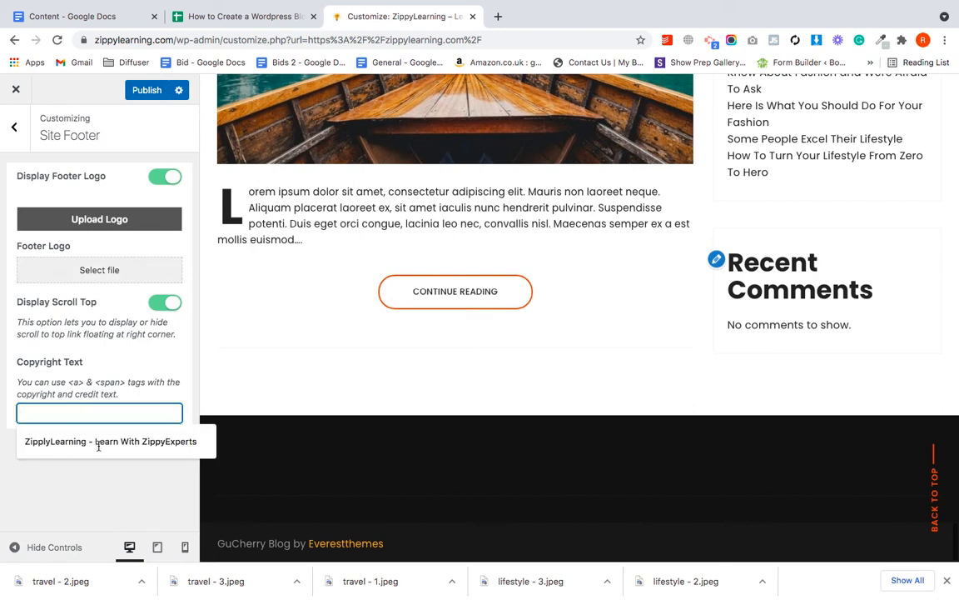
left_click(196, 441)
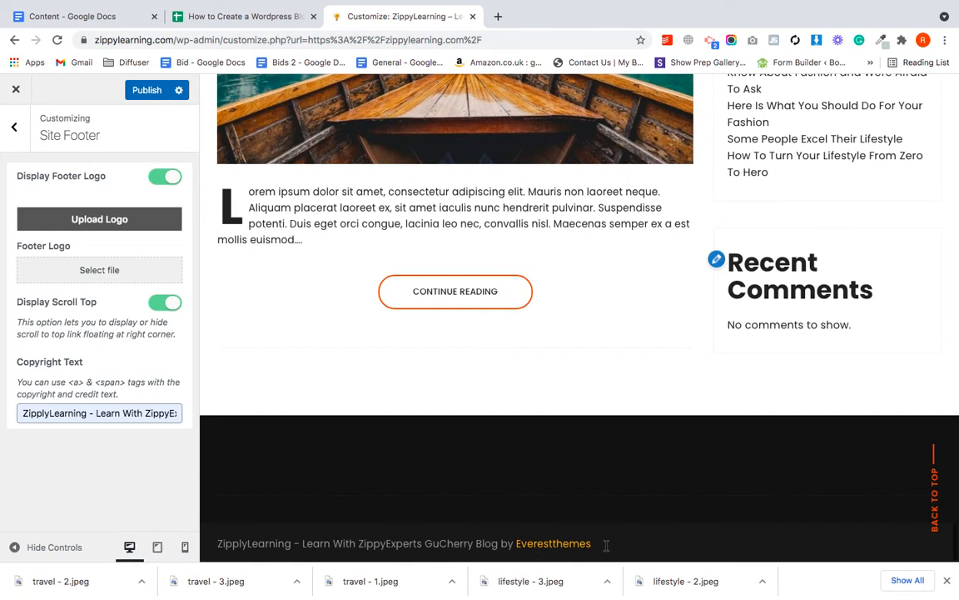
triple_click(606, 545)
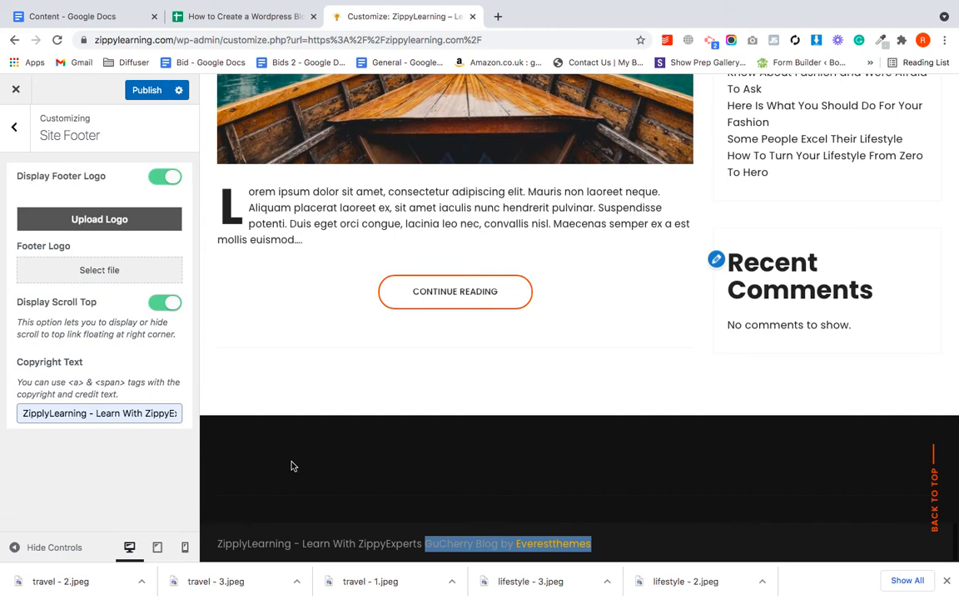
left_click(14, 130)
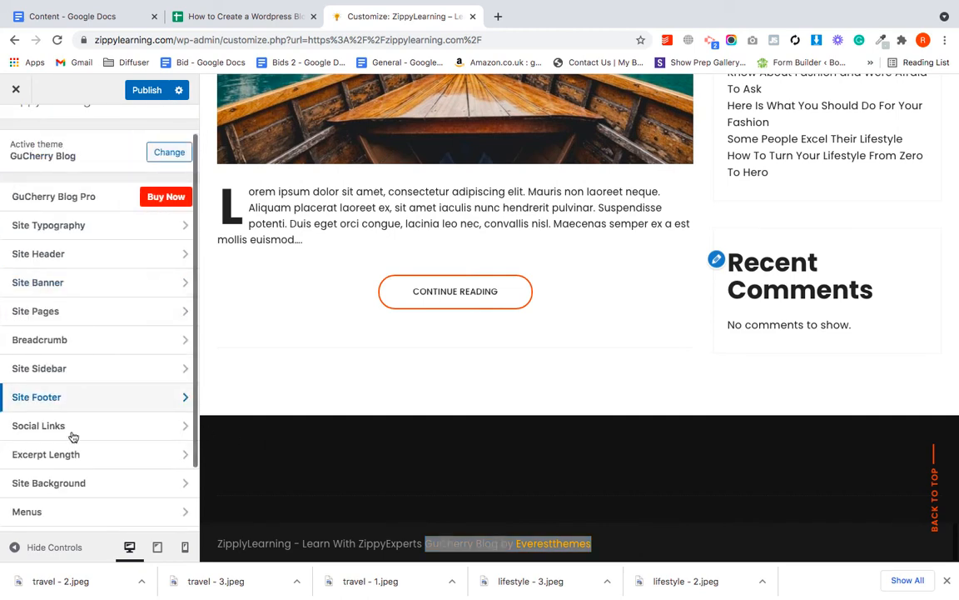
Review the Facebook, Twitter and Instagram link fields in the Social Links settings against the icons in the site header
scroll(383, 333, "up", 15)
scroll(252, 200, "up", 10)
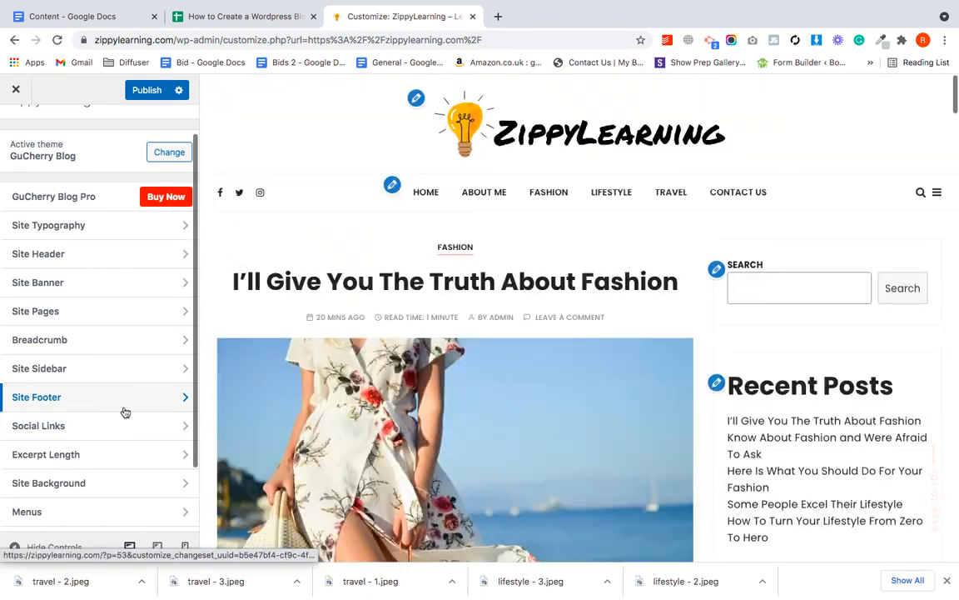
left_click(50, 426)
double_click(69, 196)
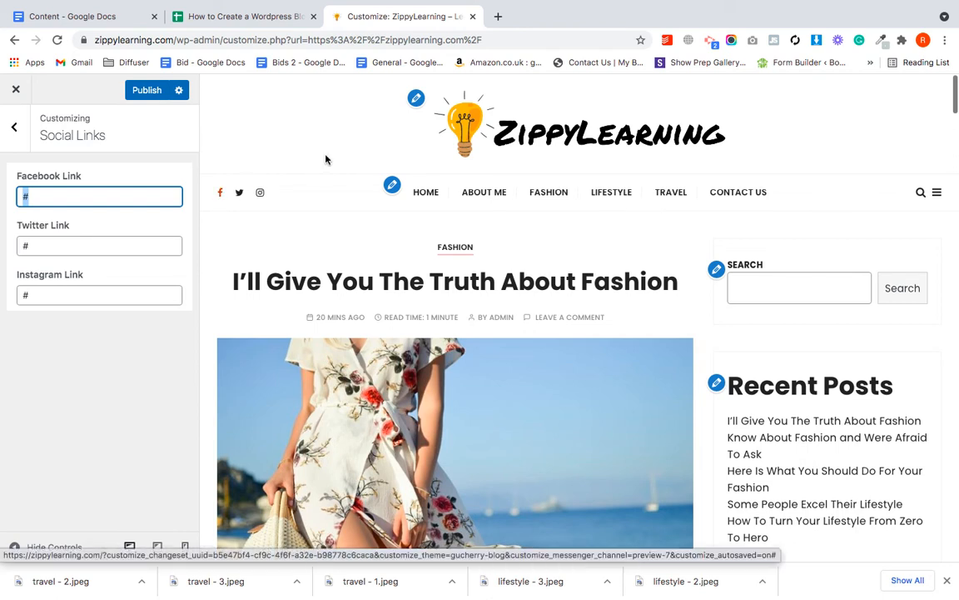
left_click(13, 127)
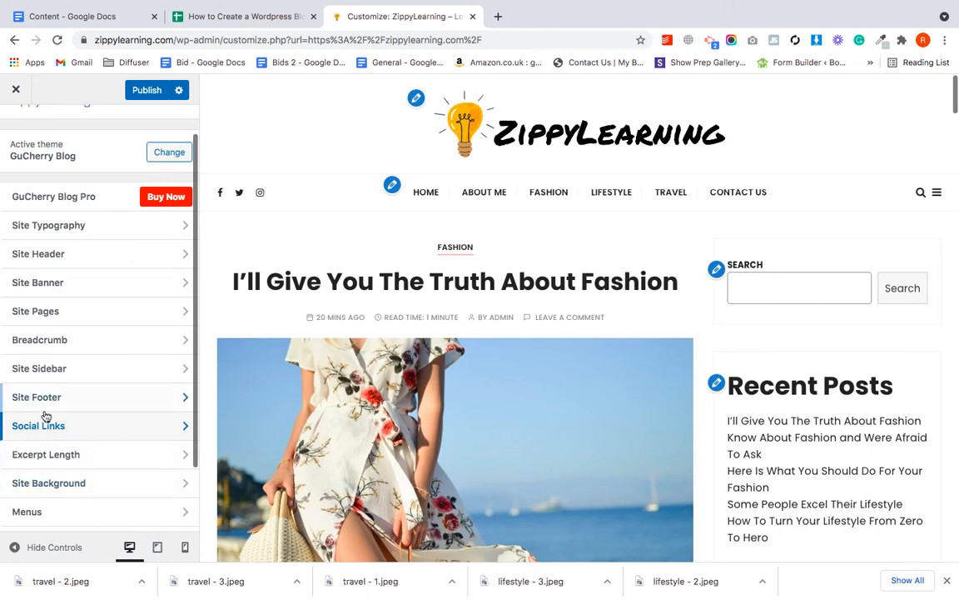
Try an Excerpt Length of 20 for the blog posts
scroll(46, 416, "down", 2)
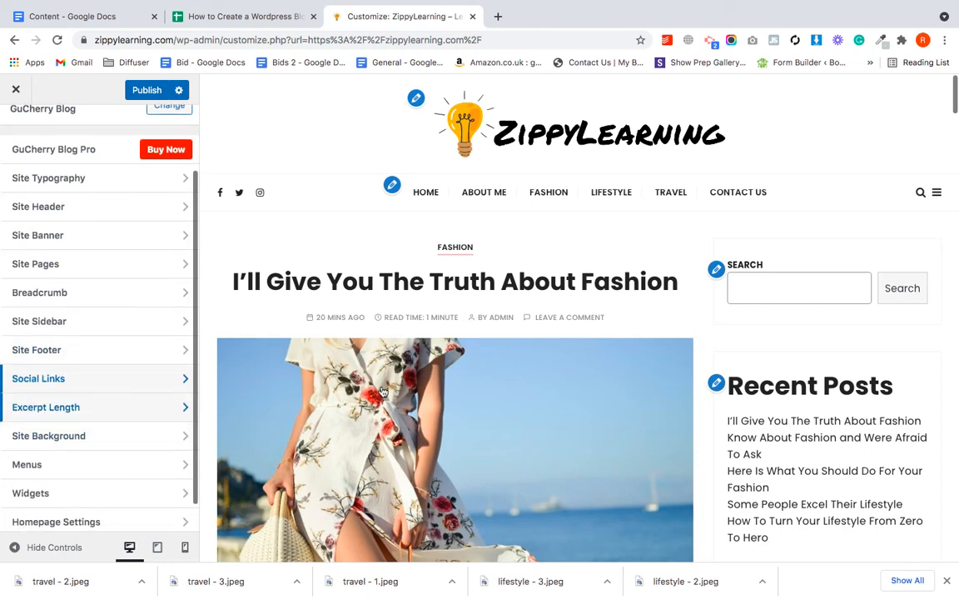
scroll(345, 354, "down", 8)
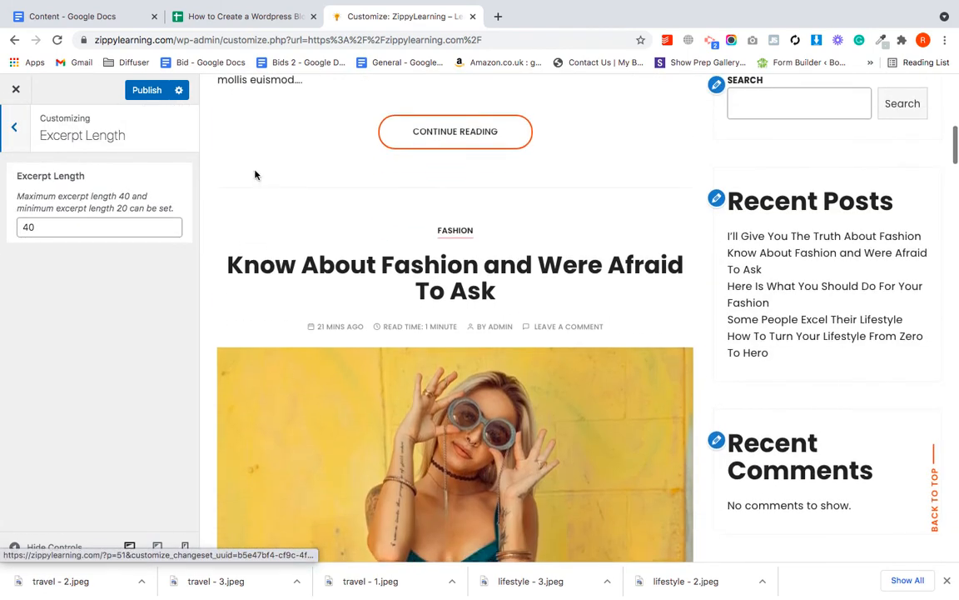
left_click(88, 225)
double_click(87, 225)
type("2")
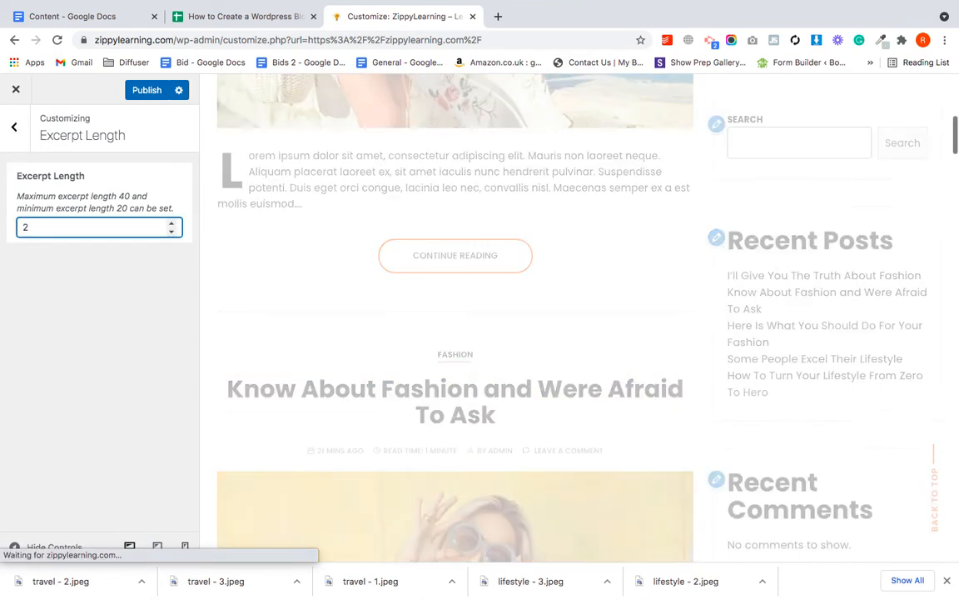
type("0")
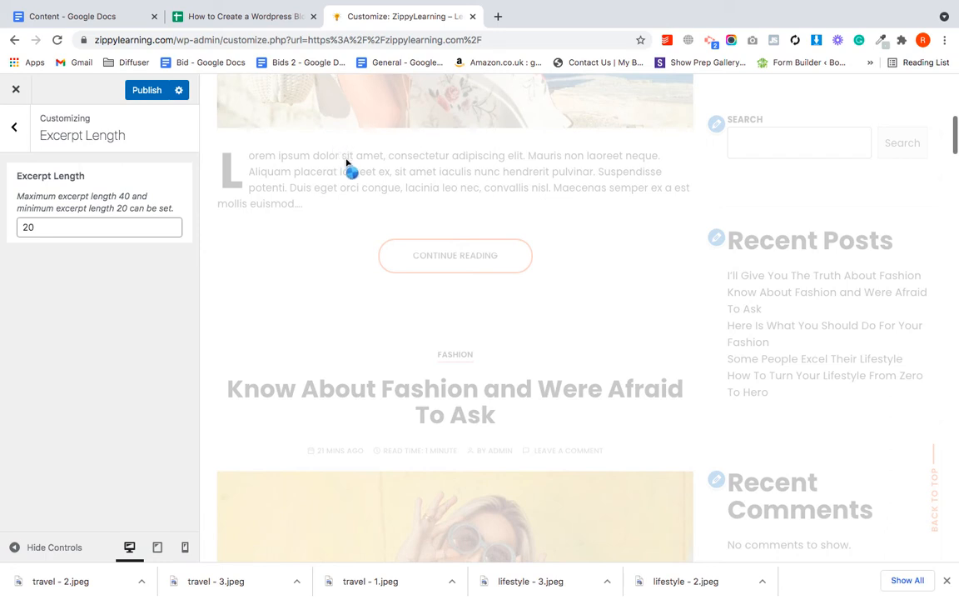
Set the Excerpt Length to 34 and check the shortened post excerpts in the preview
double_click(79, 224)
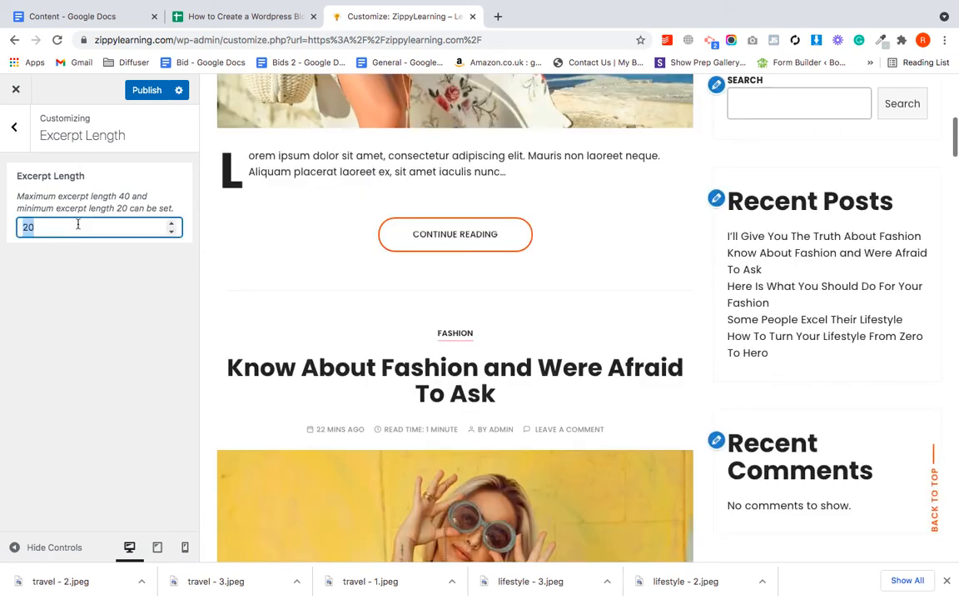
type("34")
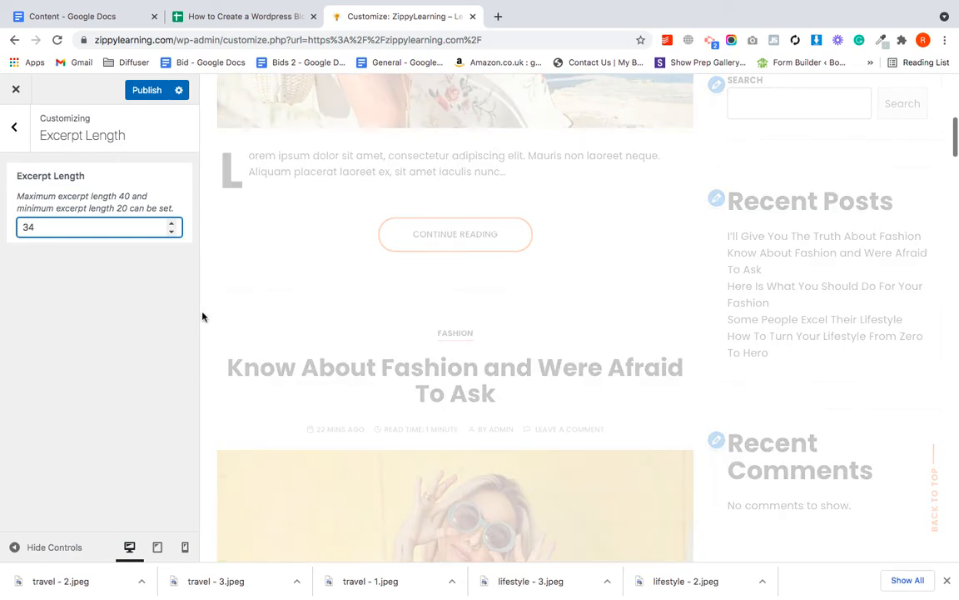
left_click(202, 316)
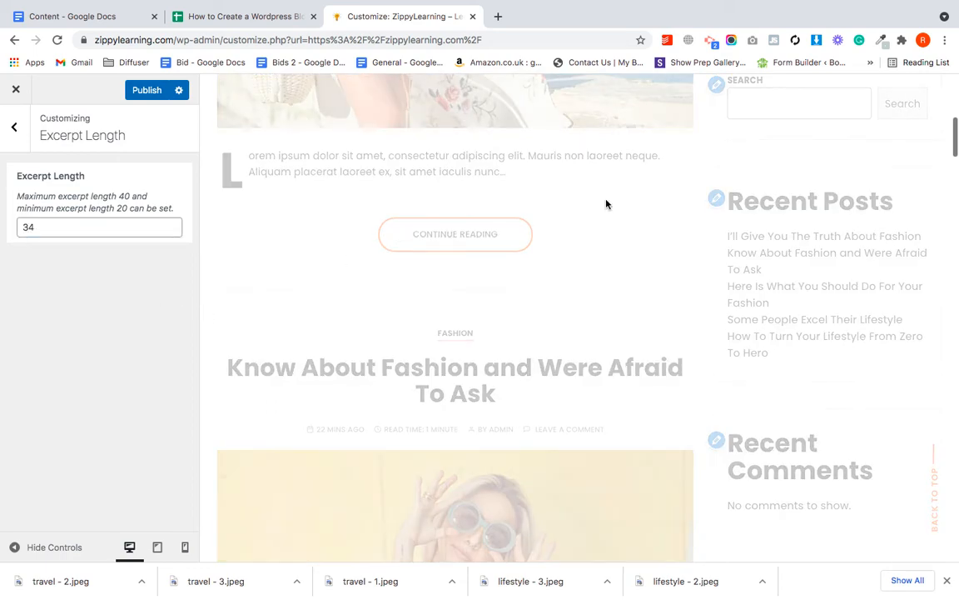
scroll(463, 376, "down", 4)
scroll(463, 375, "down", 3)
scroll(436, 408, "up", 12)
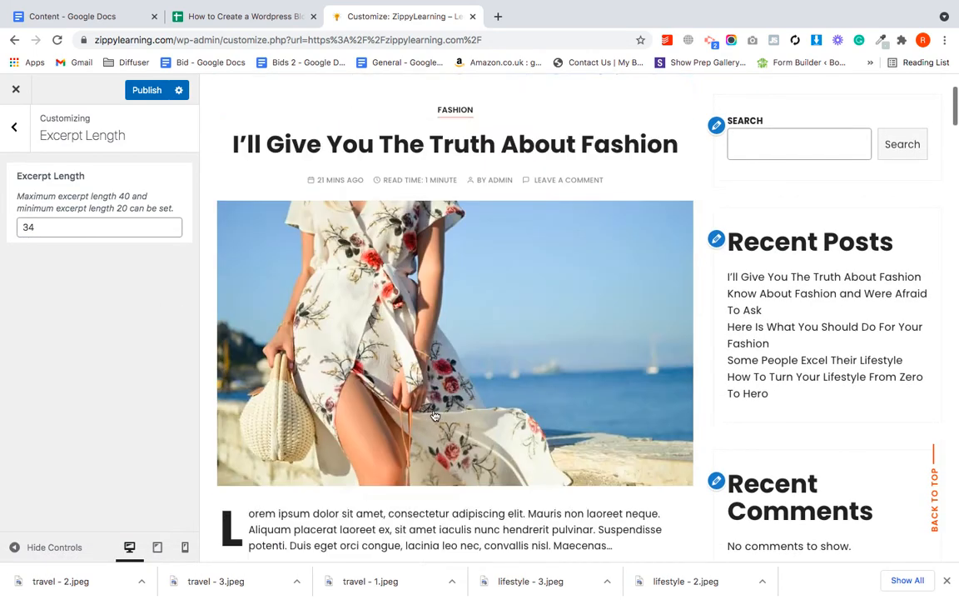
scroll(436, 408, "down", 5)
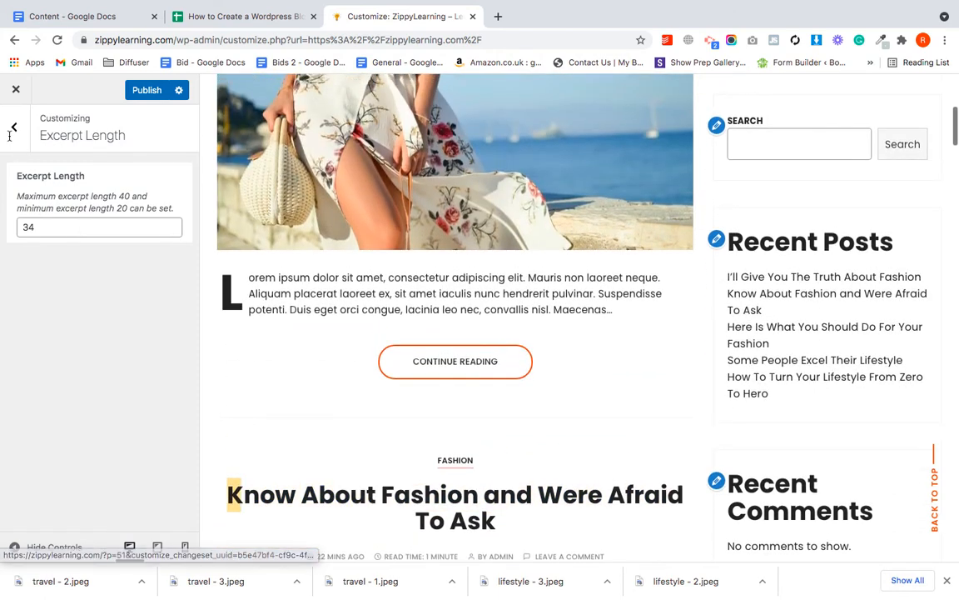
left_click(12, 131)
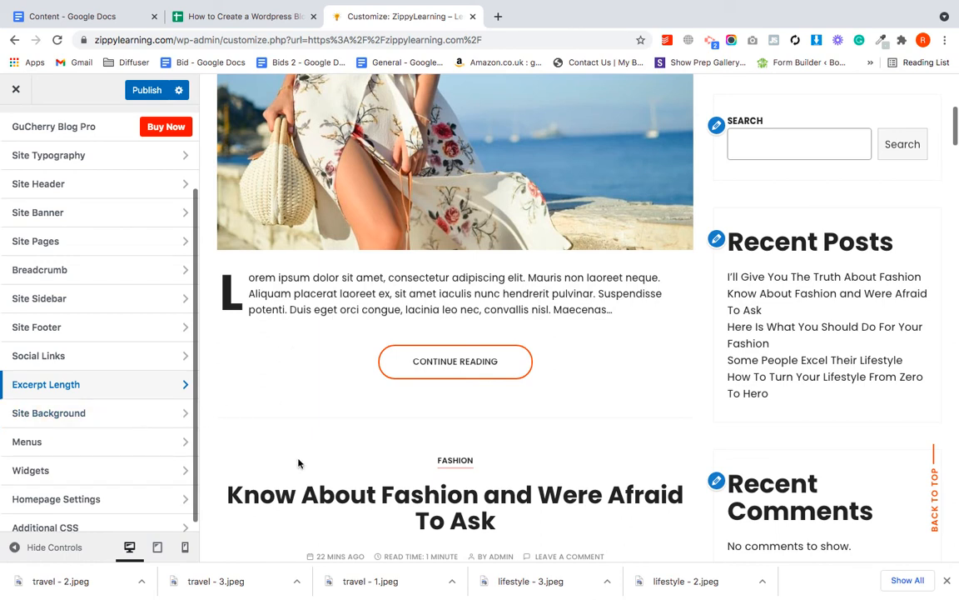
Open the Widgets settings and view the canvas sidebar from the site header in the preview
scroll(149, 421, "down", 1)
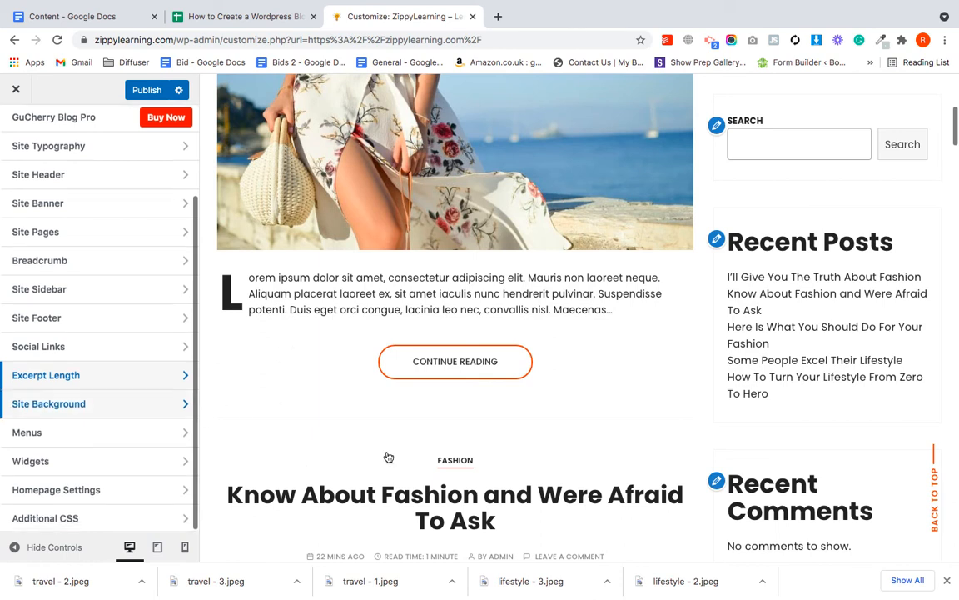
left_click(72, 467)
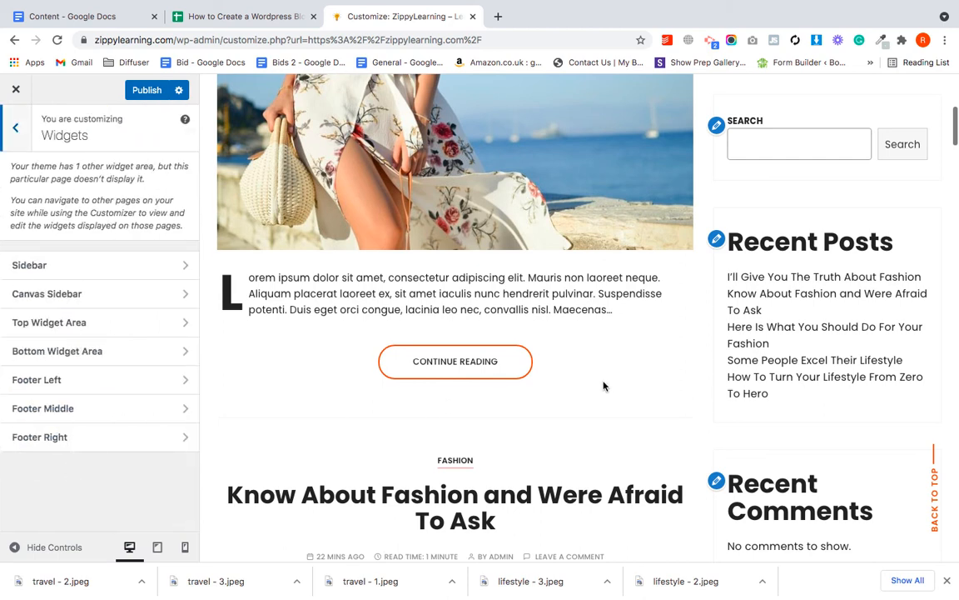
scroll(603, 385, "up", 5)
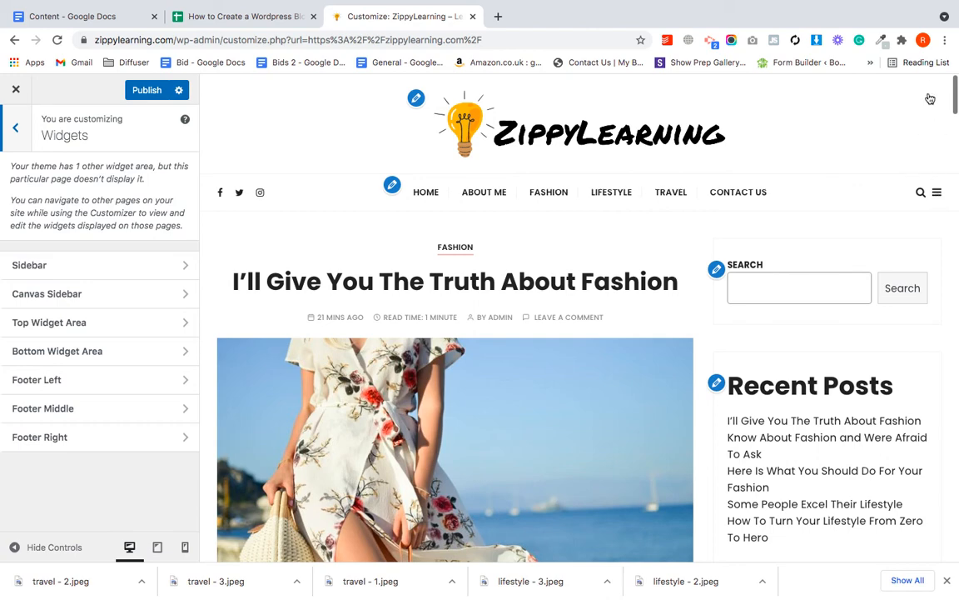
left_click(937, 194)
left_click(570, 379)
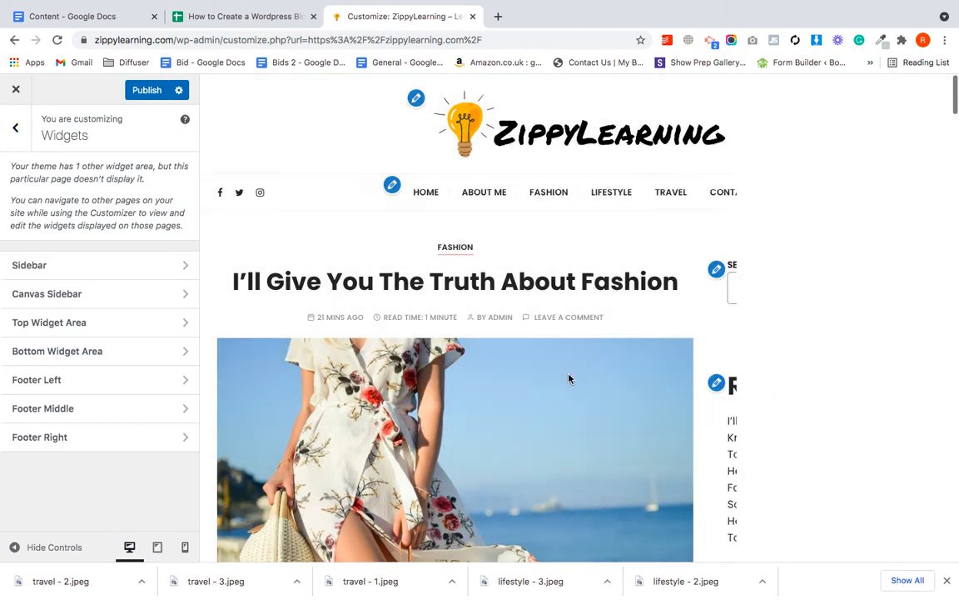
Compare the listed widget areas with their places in the homepage preview, from the header down through the posts and sidebar
scroll(568, 379, "down", 3)
scroll(473, 261, "up", 1)
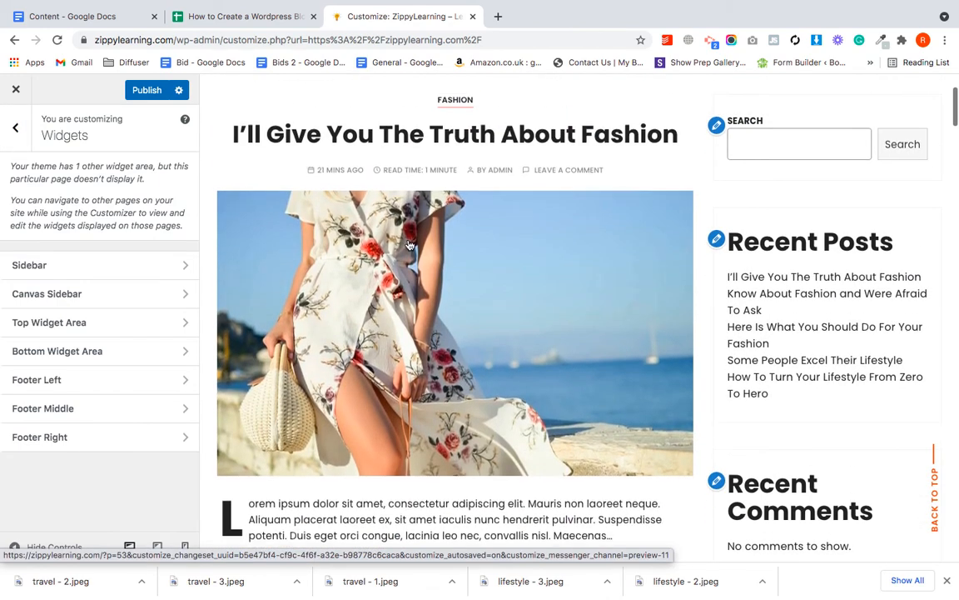
scroll(82, 283, "down", 1)
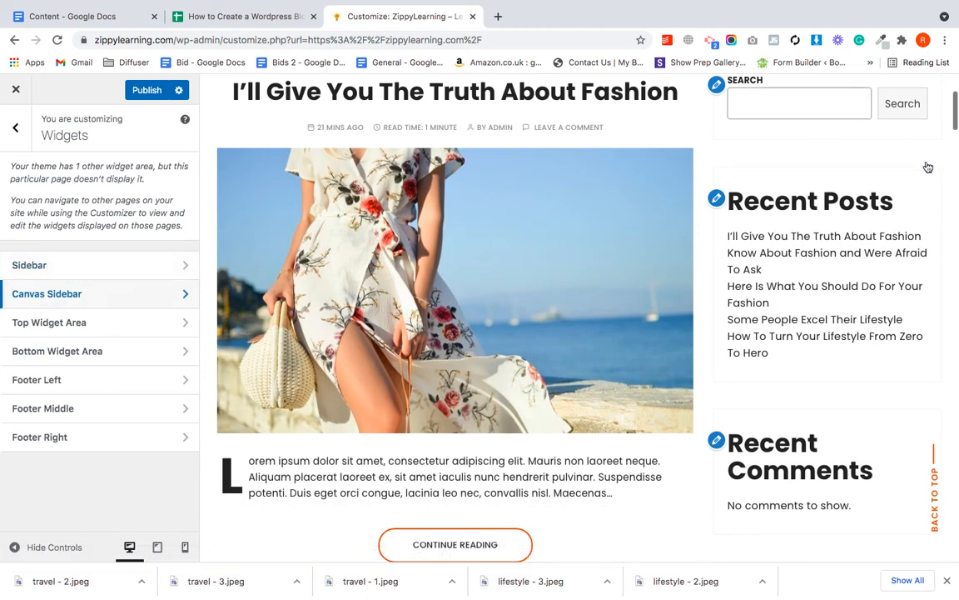
scroll(500, 275, "up", 3)
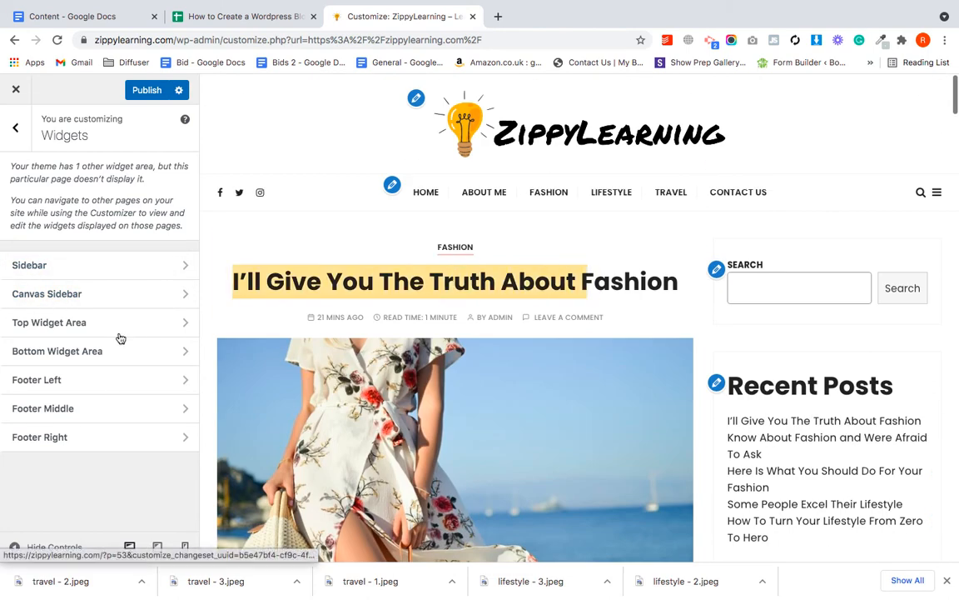
scroll(400, 334, "down", 5)
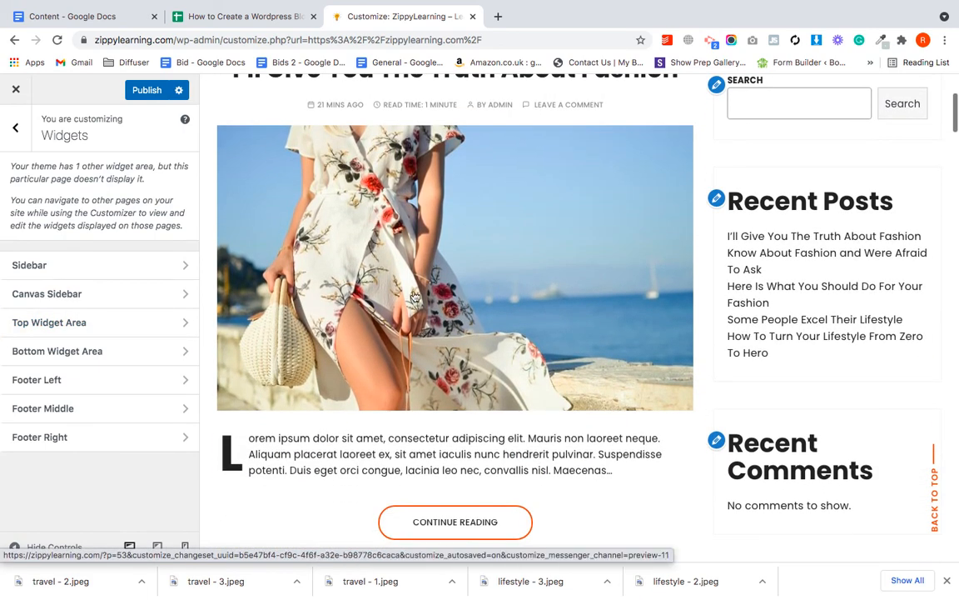
scroll(415, 298, "down", 9)
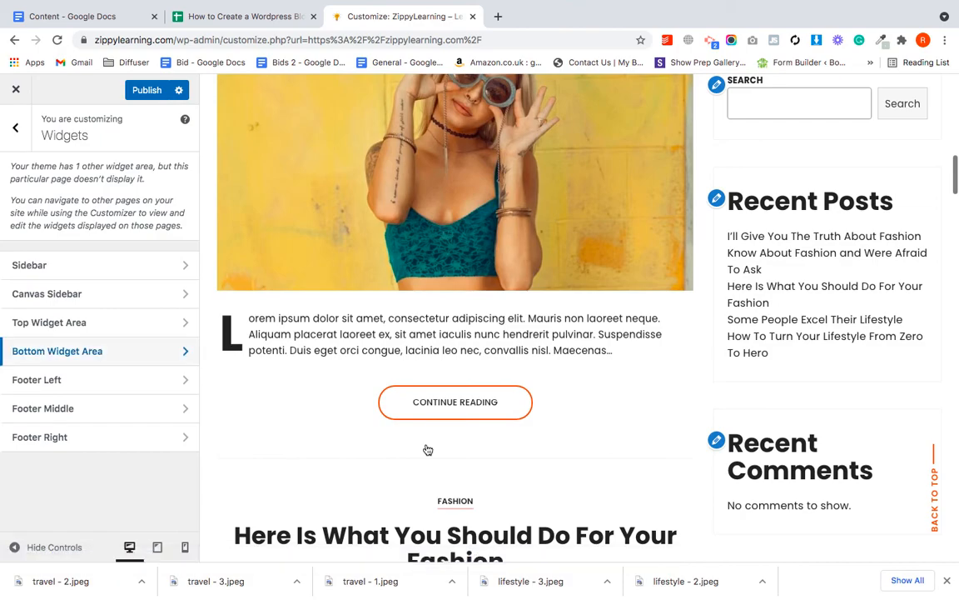
scroll(427, 449, "down", 18)
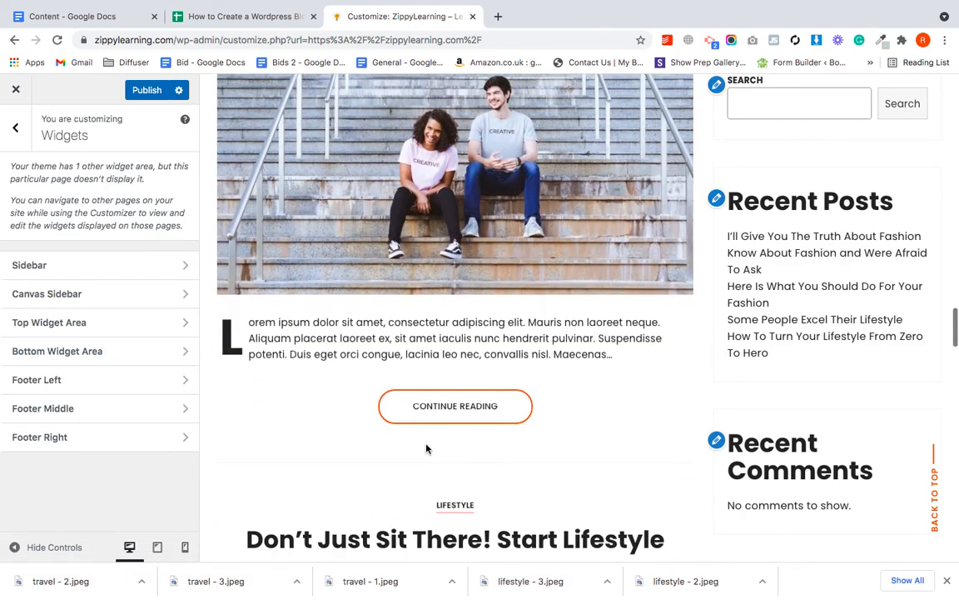
scroll(426, 449, "up", 20)
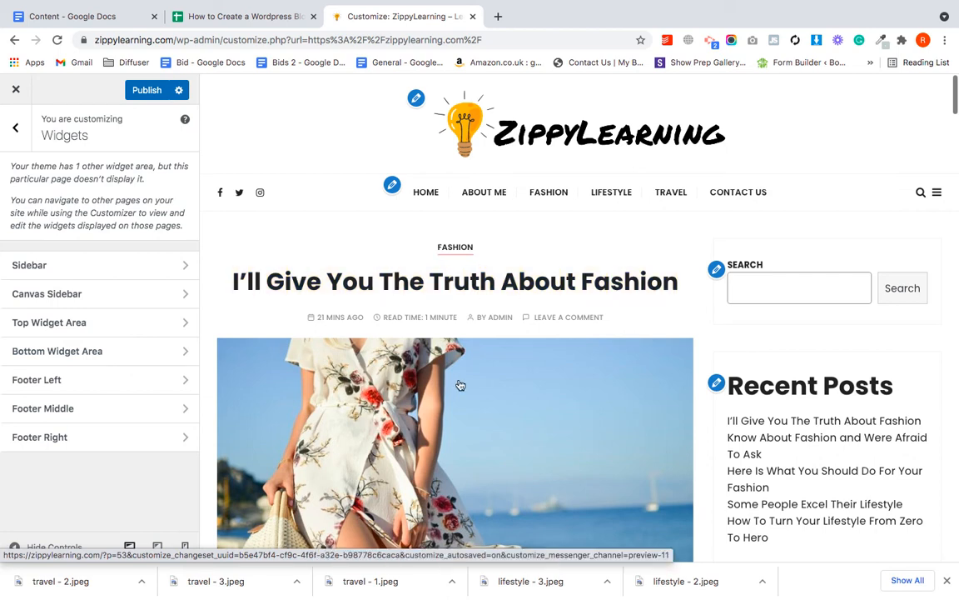
scroll(461, 384, "down", 1)
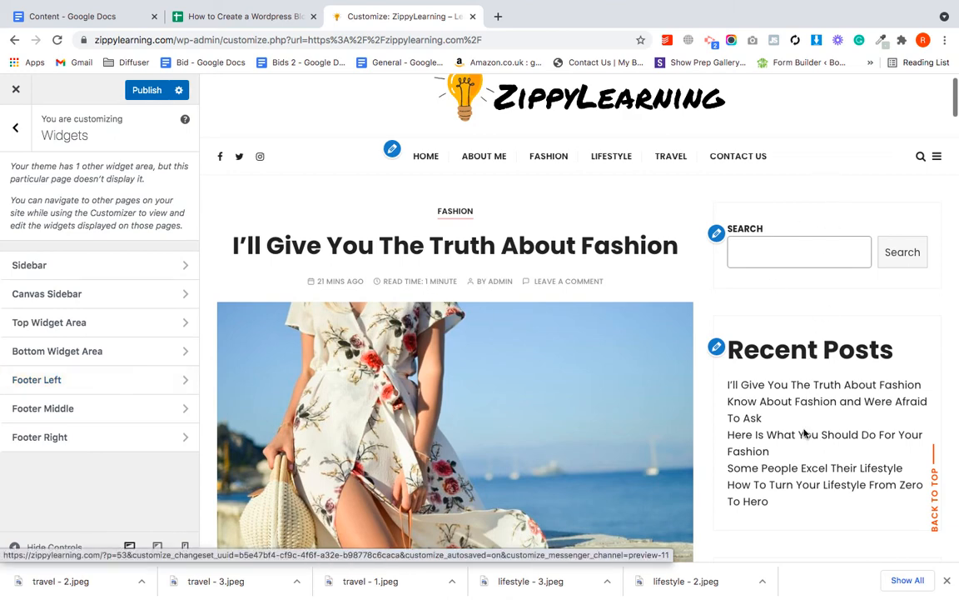
scroll(832, 394, "down", 2)
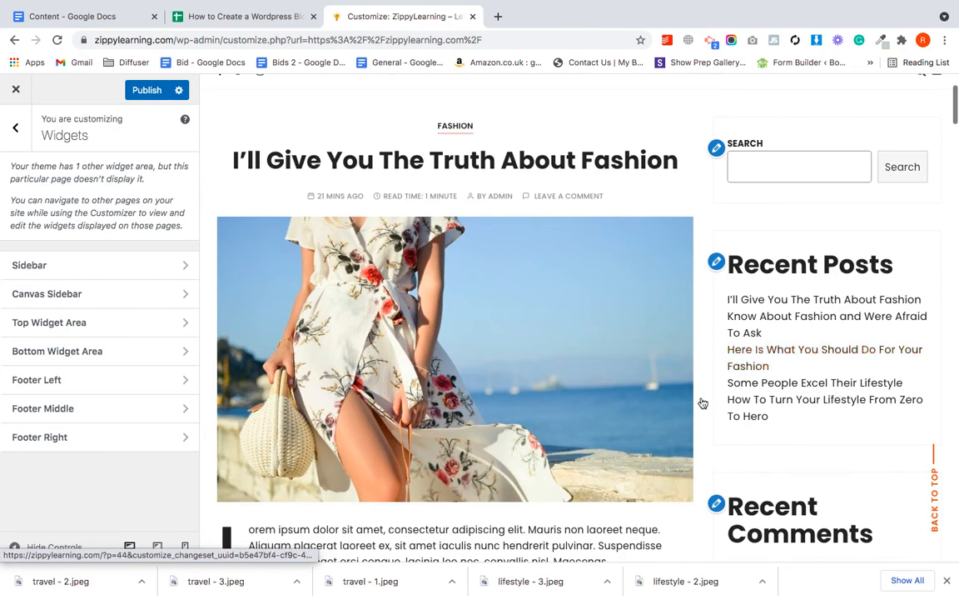
scroll(704, 403, "down", 20)
scroll(632, 372, "up", 20)
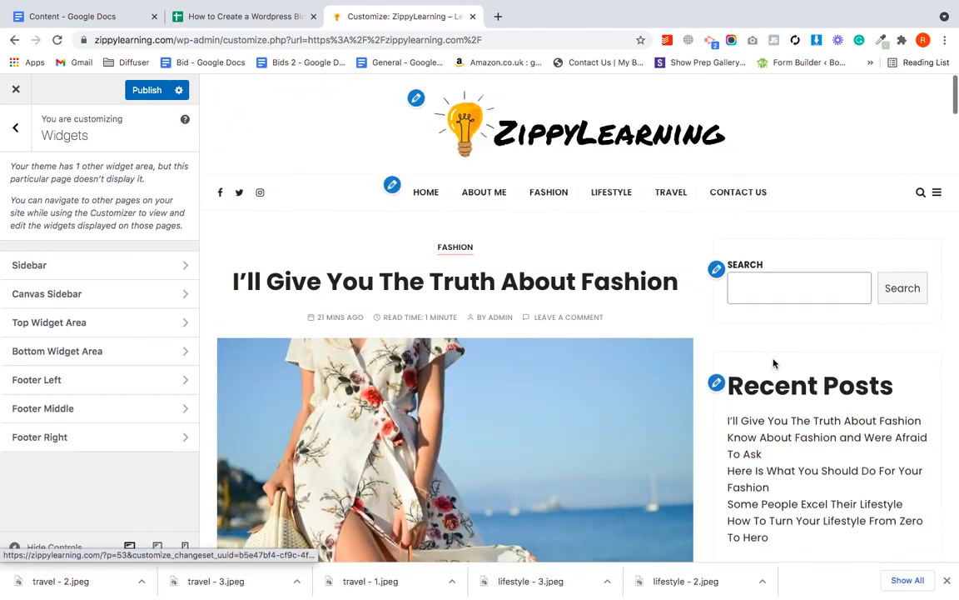
scroll(773, 364, "down", 1)
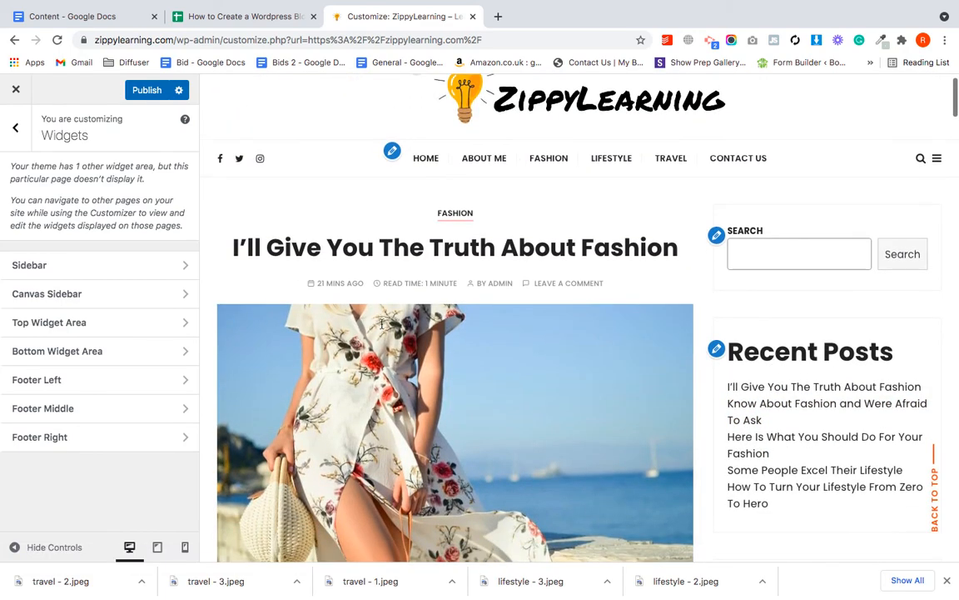
Remove the Recent Posts and Recent Comments blocks from the Sidebar widget area
left_click(71, 270)
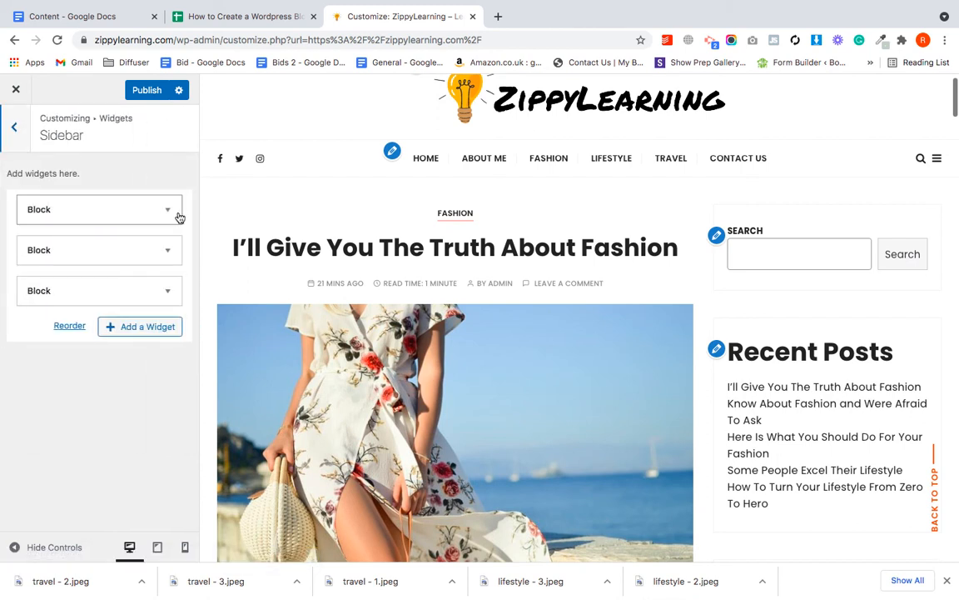
left_click(169, 210)
left_click(169, 212)
left_click(170, 253)
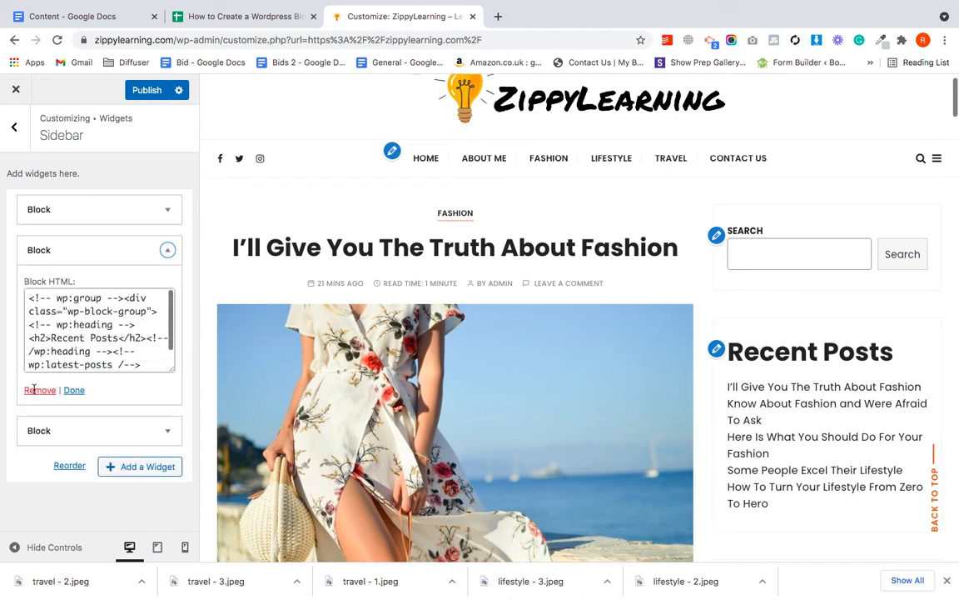
left_click(37, 390)
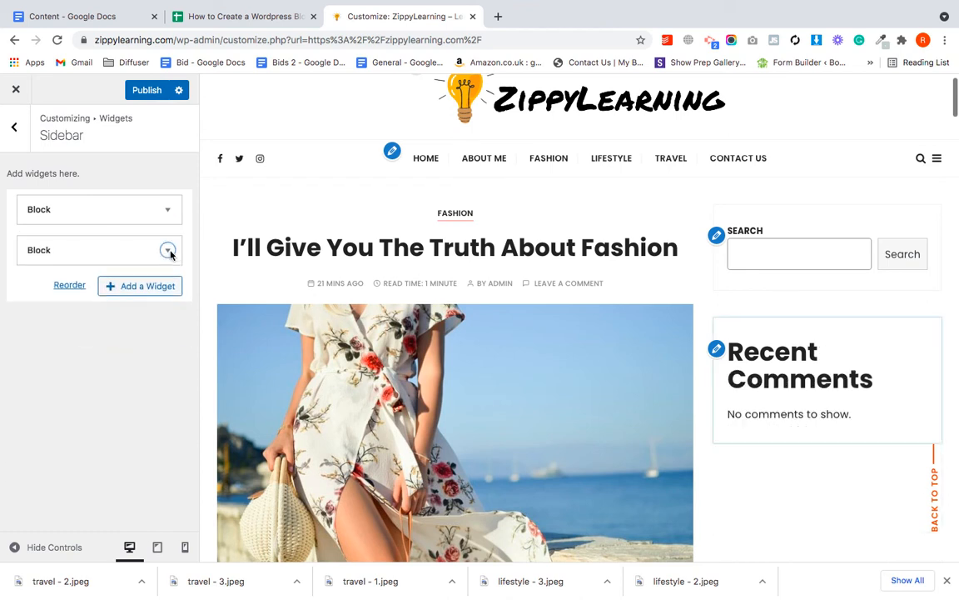
left_click(168, 251)
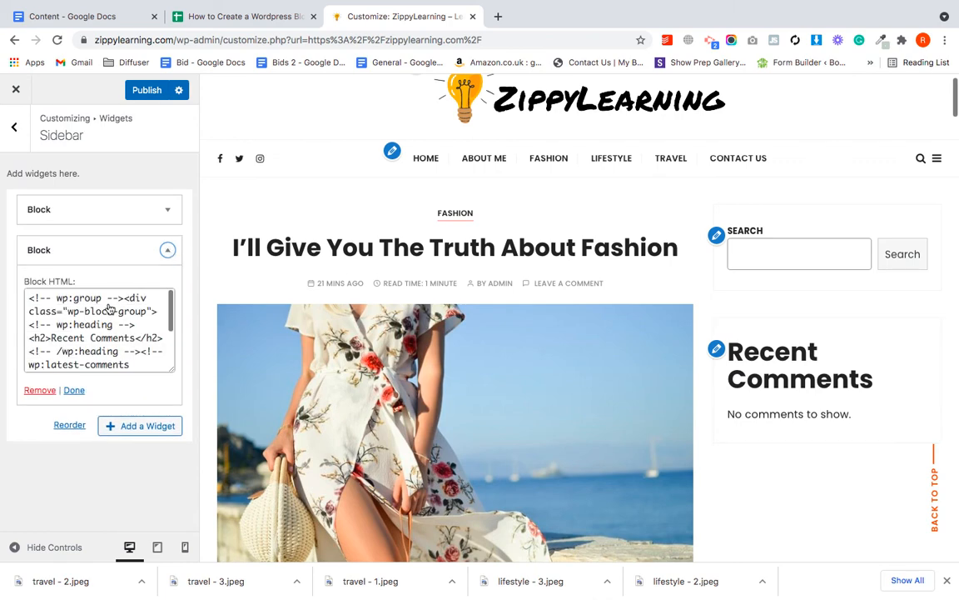
left_click(34, 390)
Add a GB: Author Widget to the Sidebar widget area with the title "Hi There"
left_click(139, 246)
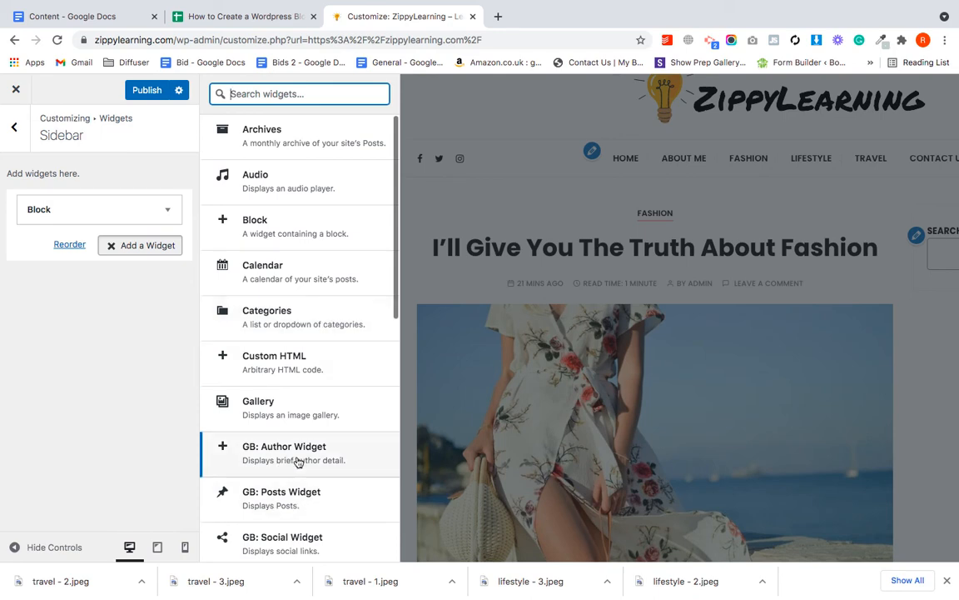
left_click(208, 449)
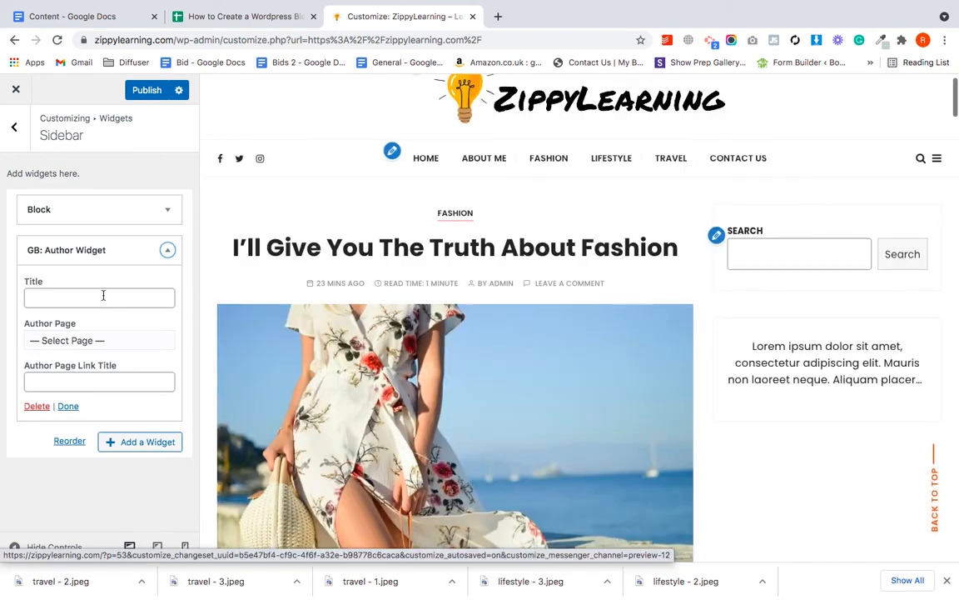
left_click(103, 295)
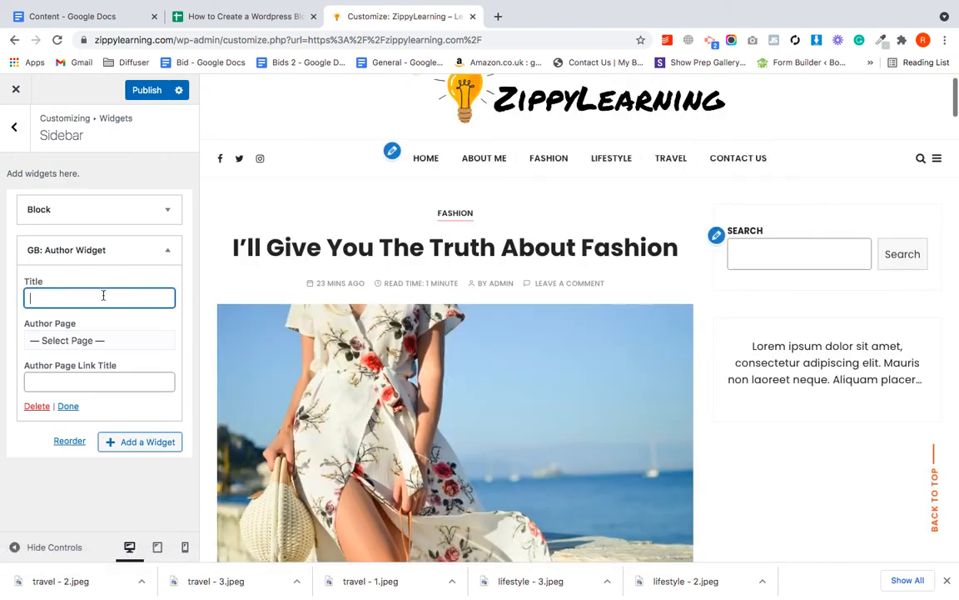
type("Hi There")
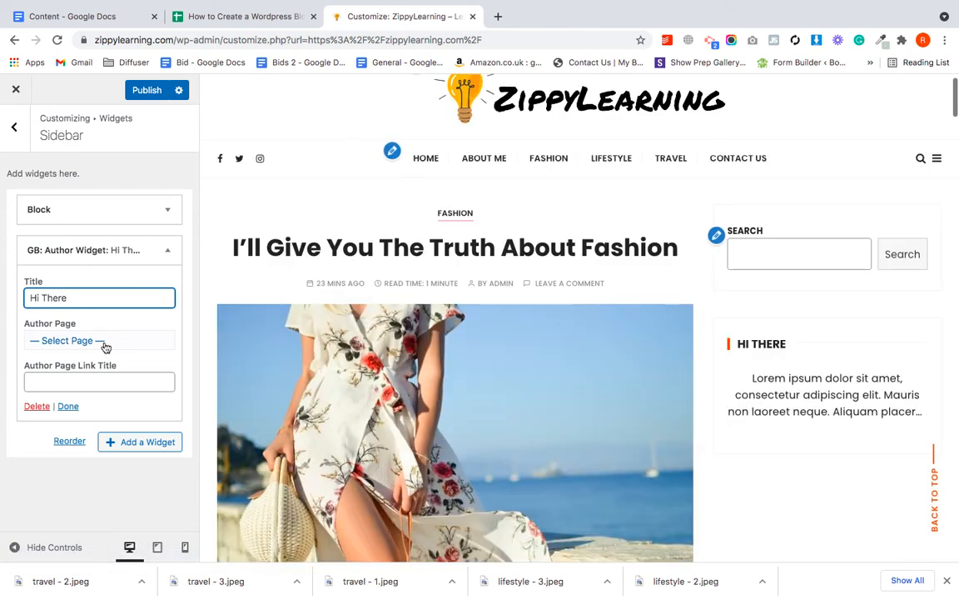
Set the author widget's Author Page to About me and its Author Page Link Title to "Read More"
left_click(103, 343)
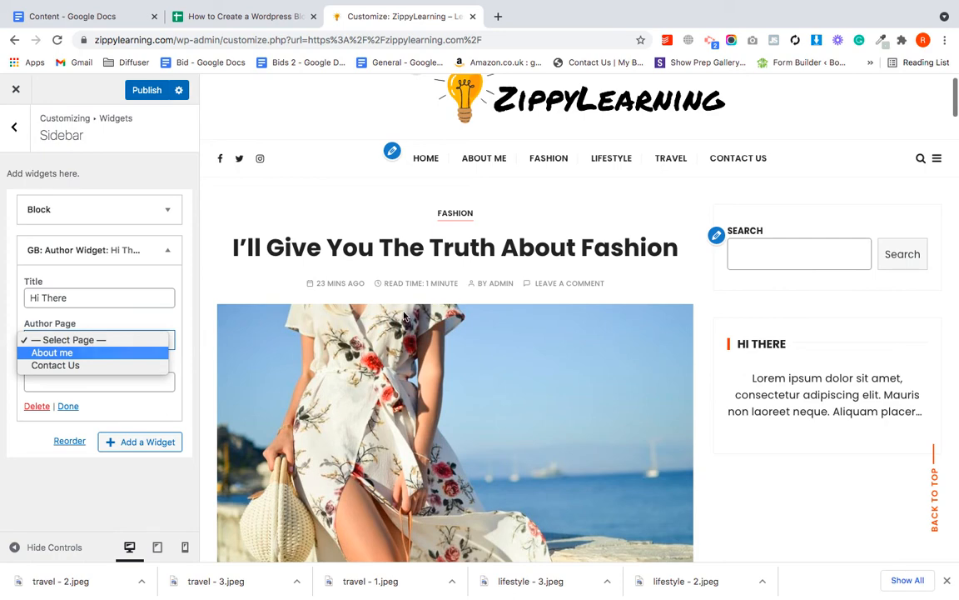
key("Return")
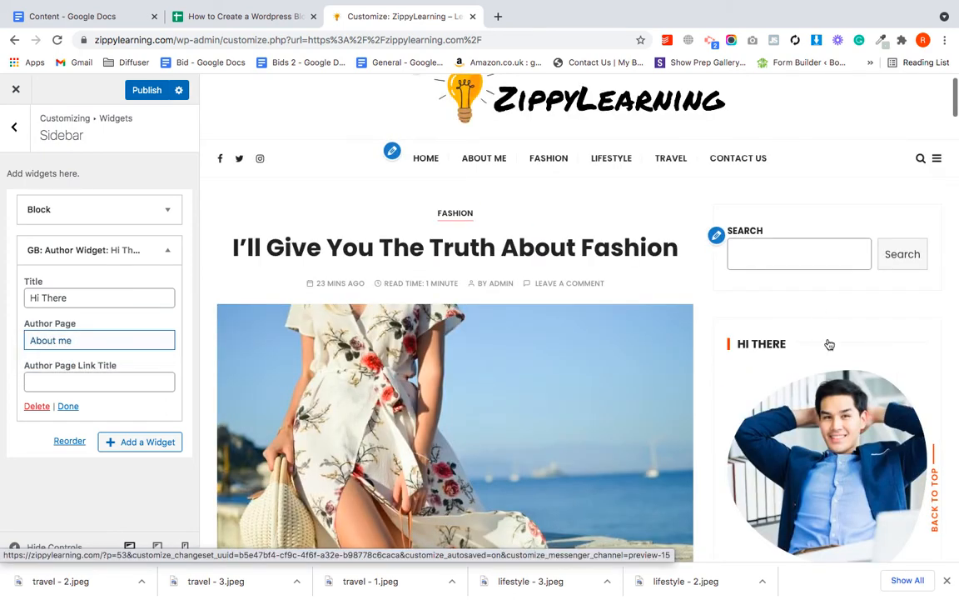
scroll(828, 343, "down", 3)
scroll(836, 404, "down", 3)
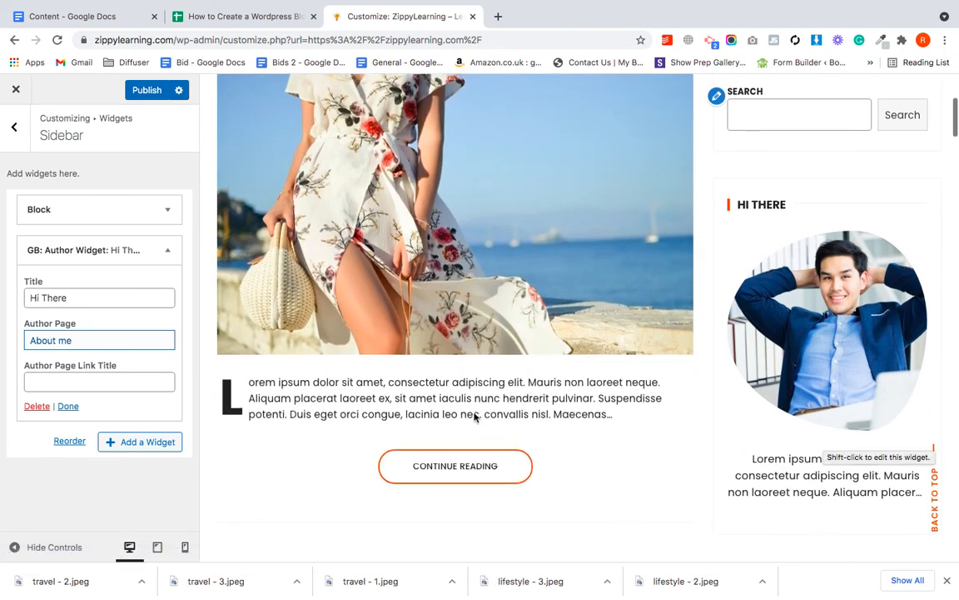
left_click(119, 381)
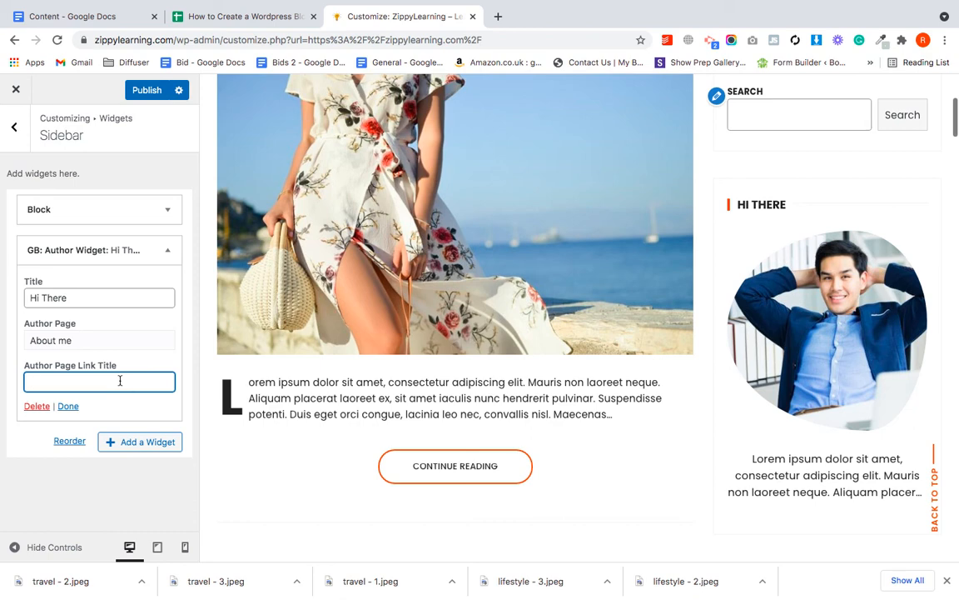
type("ead More")
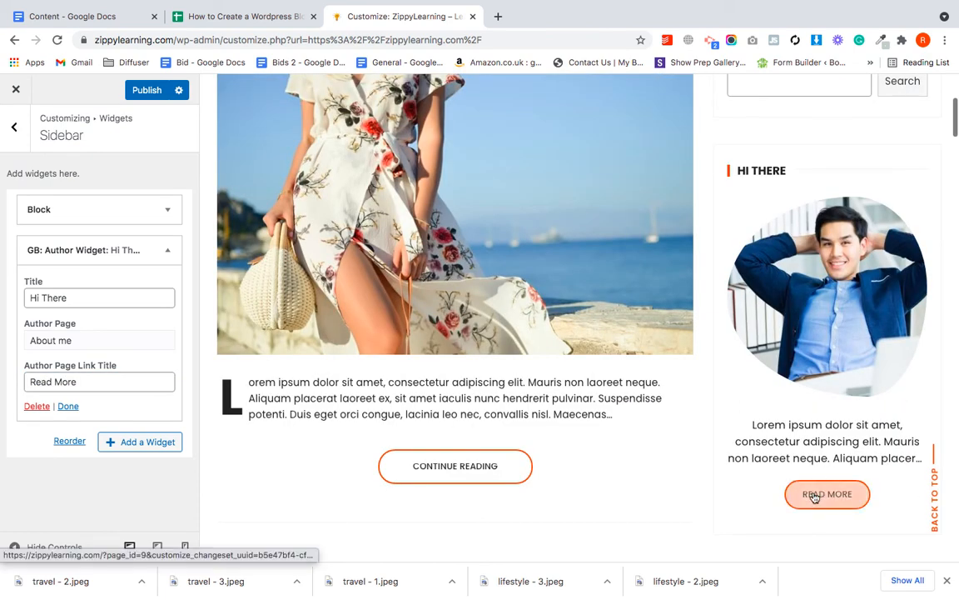
left_click(69, 406)
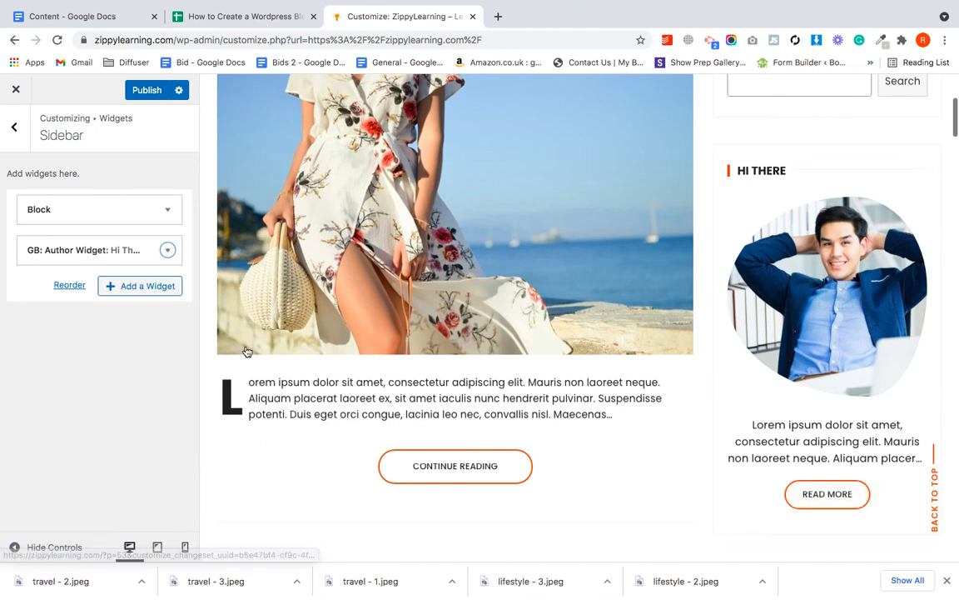
Add a GB: Posts Widget to the sidebar below the author widget
left_click(139, 287)
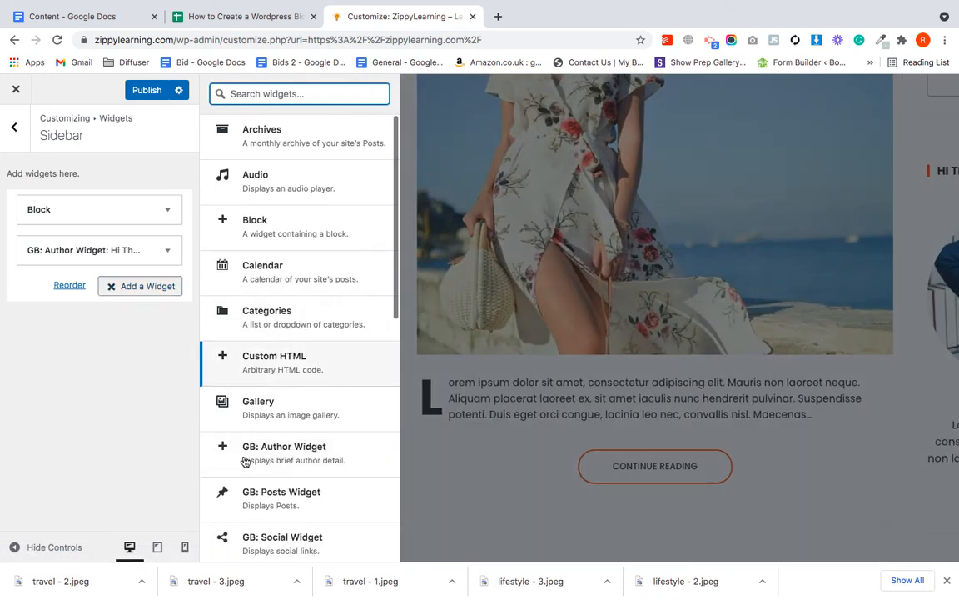
scroll(266, 460, "down", 1)
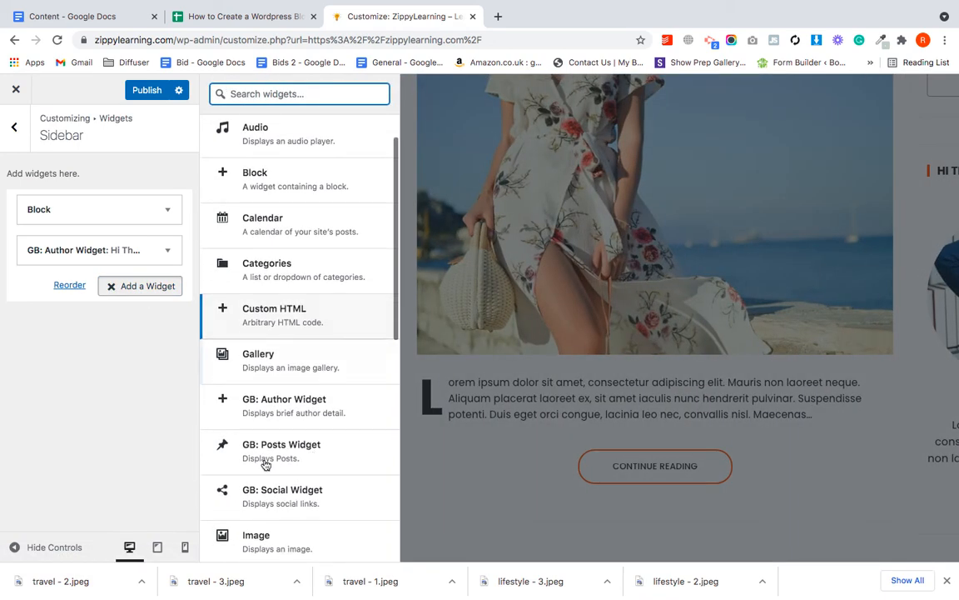
left_click(306, 459)
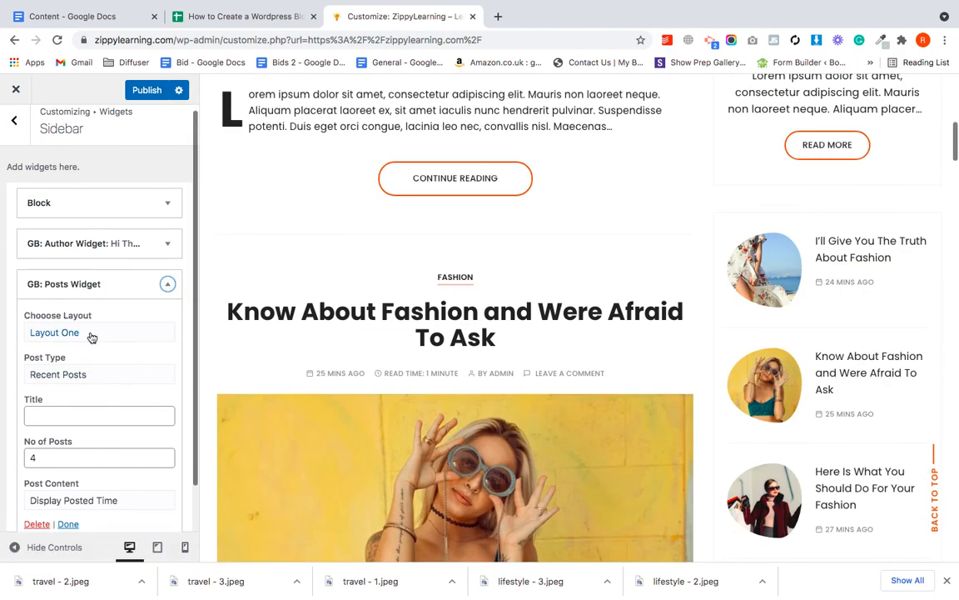
Try Layout Two on the sidebar posts widget and switch it back to Layout One
left_click(90, 343)
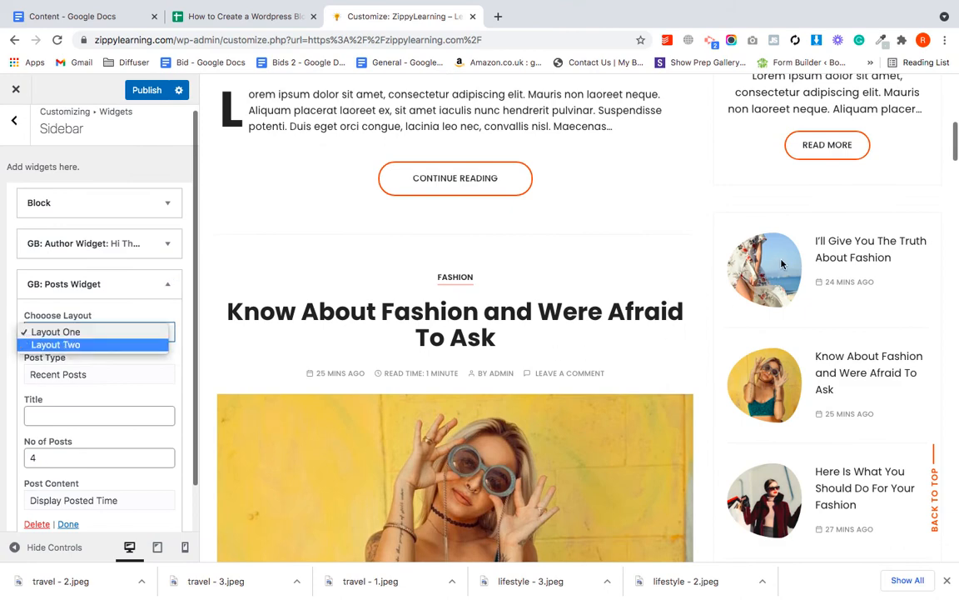
left_click(83, 344)
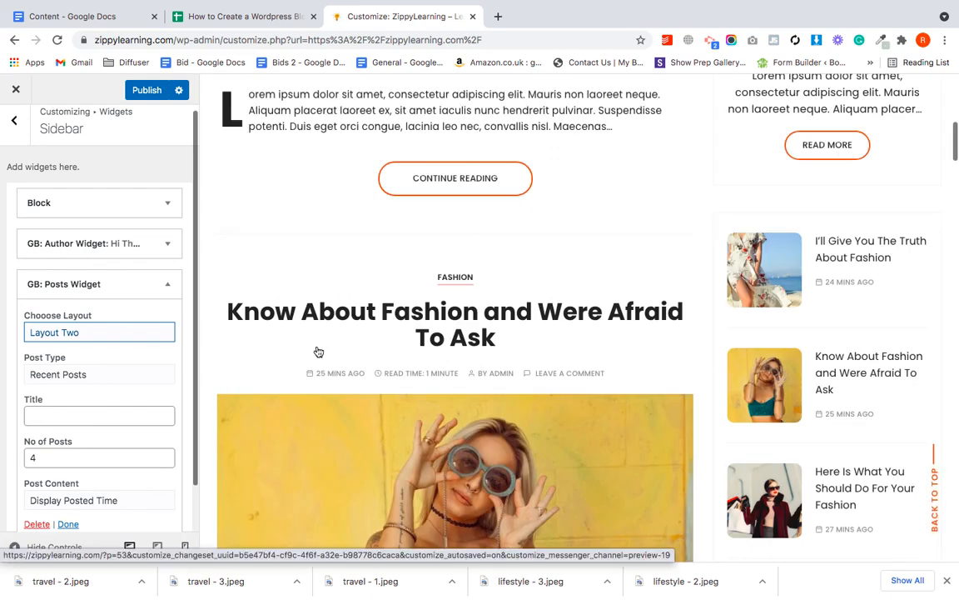
left_click(94, 329)
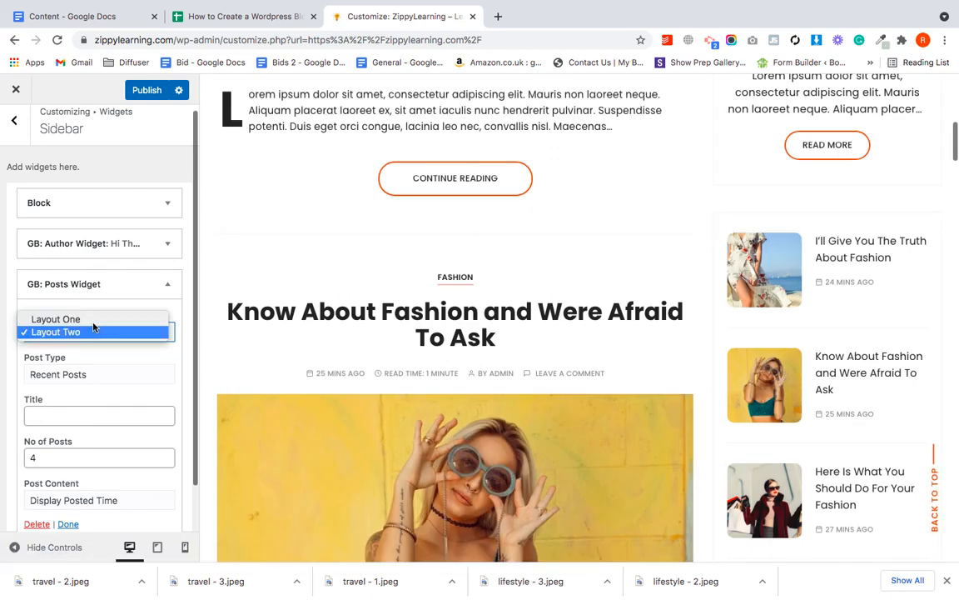
left_click(56, 319)
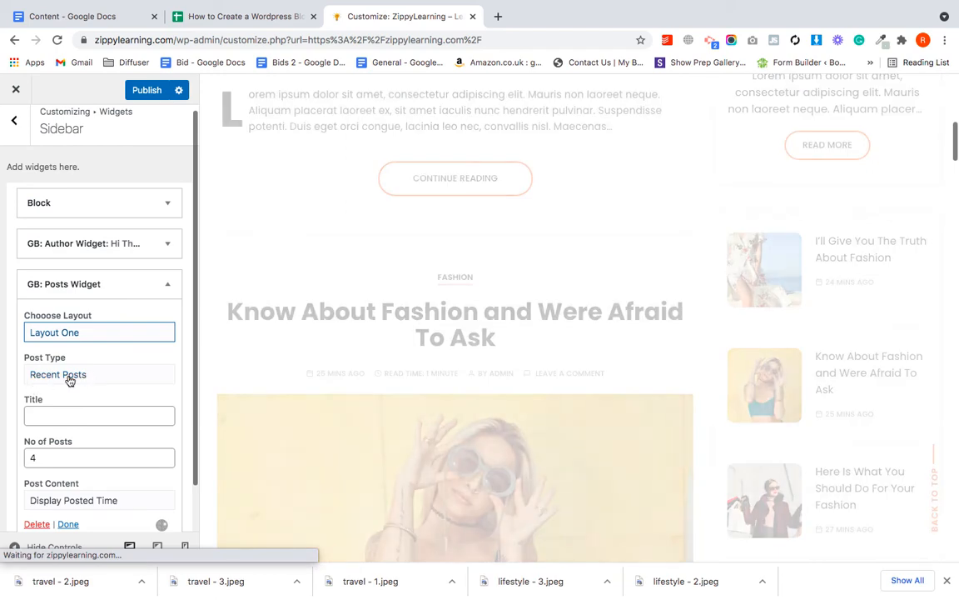
Keep the sidebar posts widget's Post Type as Recent Posts and set its title to "Recent Posts"
left_click(89, 376)
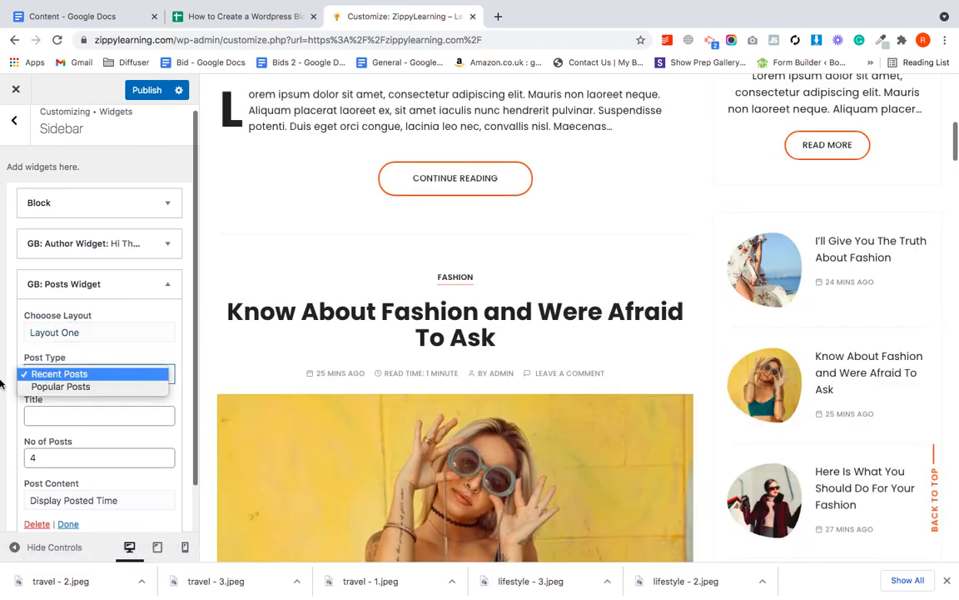
left_click(75, 374)
scroll(66, 397, "down", 1)
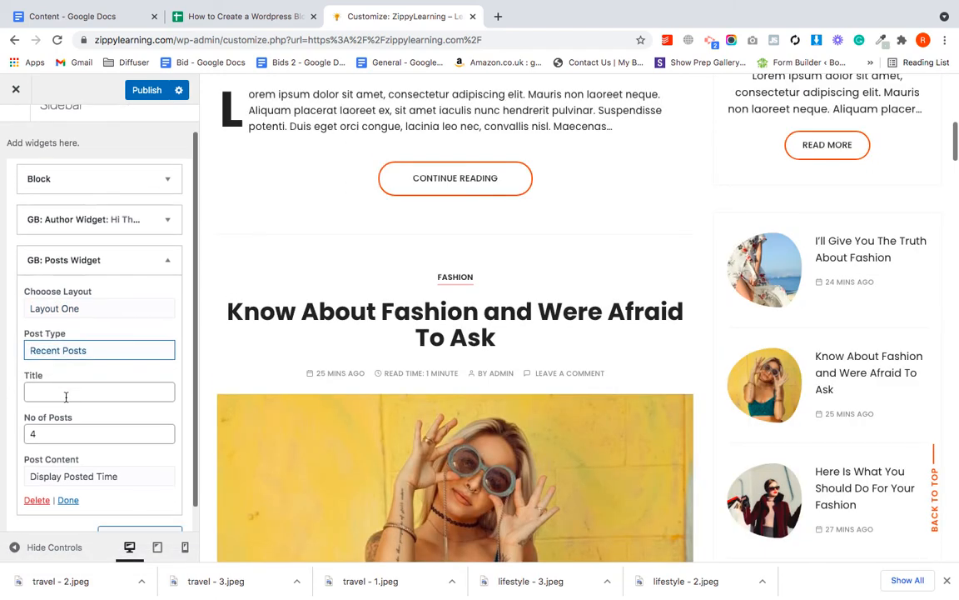
left_click(65, 396)
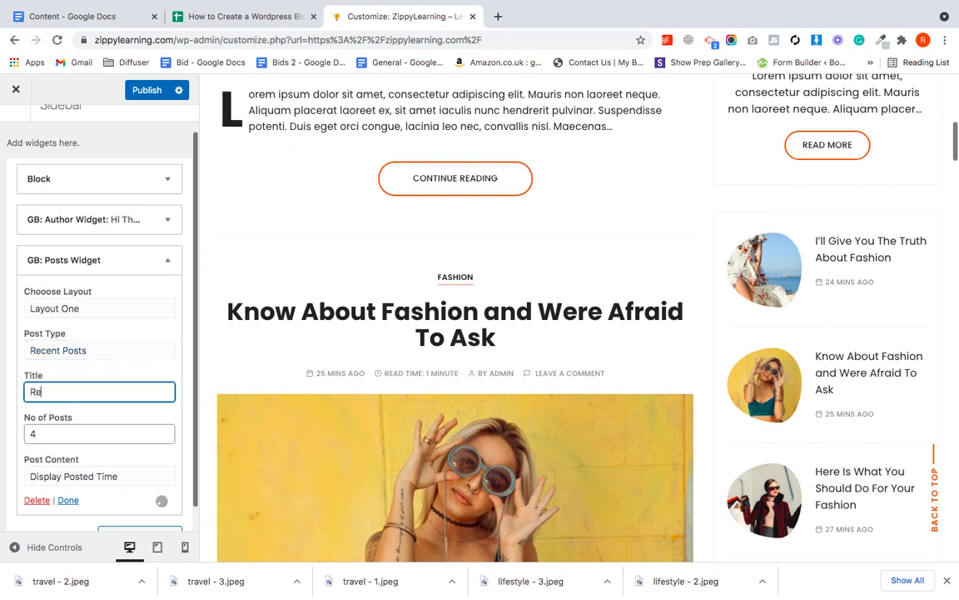
type("Recent Posts")
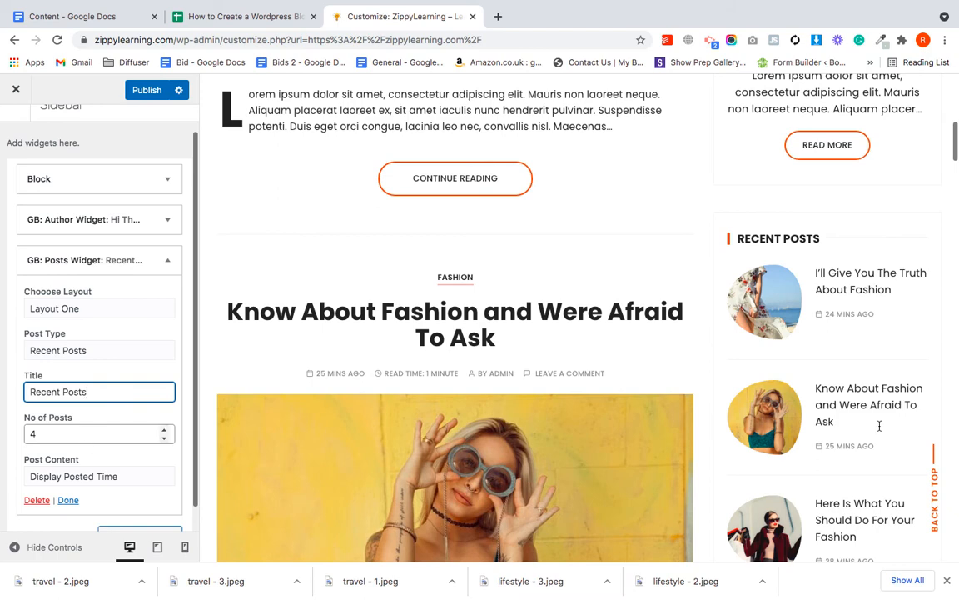
scroll(879, 426, "down", 3)
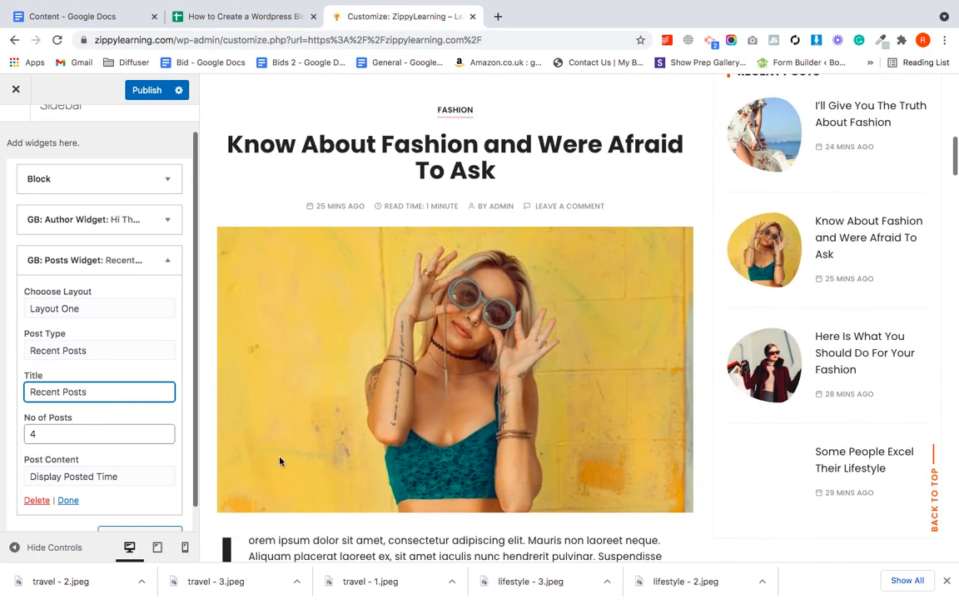
left_click(68, 501)
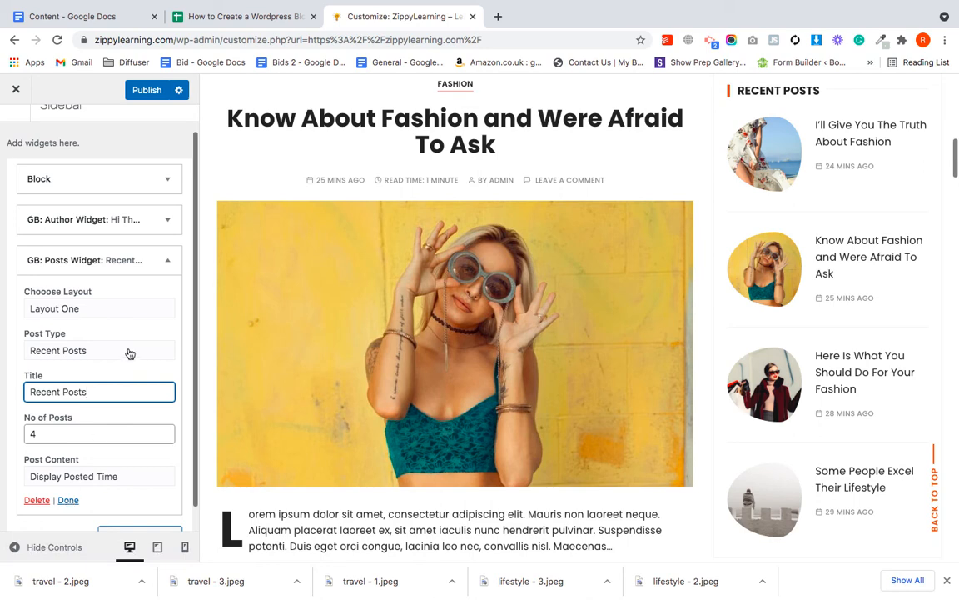
Add a GB: Social Widget to the Sidebar widget area with the title "Social"
left_click(145, 333)
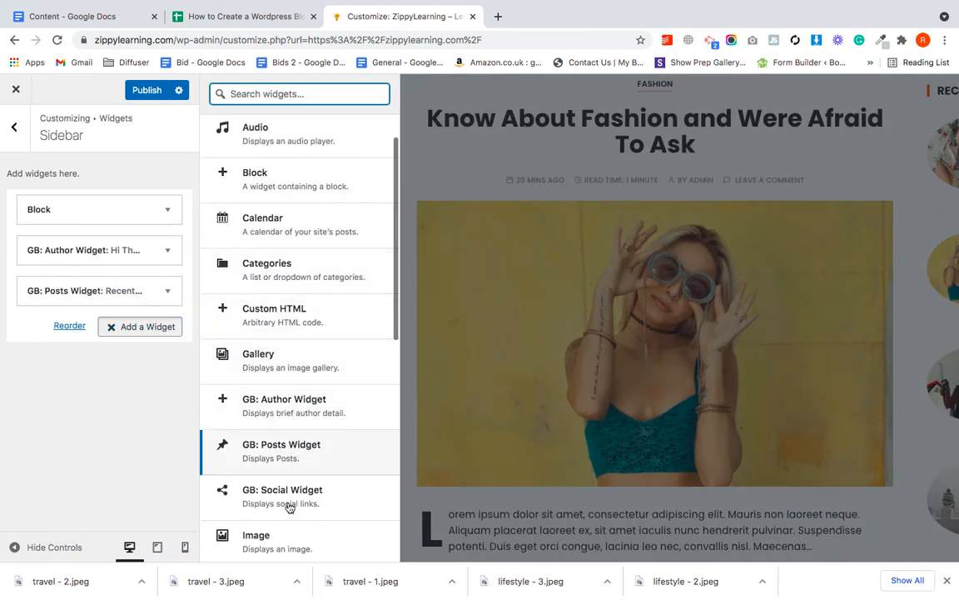
key("Return")
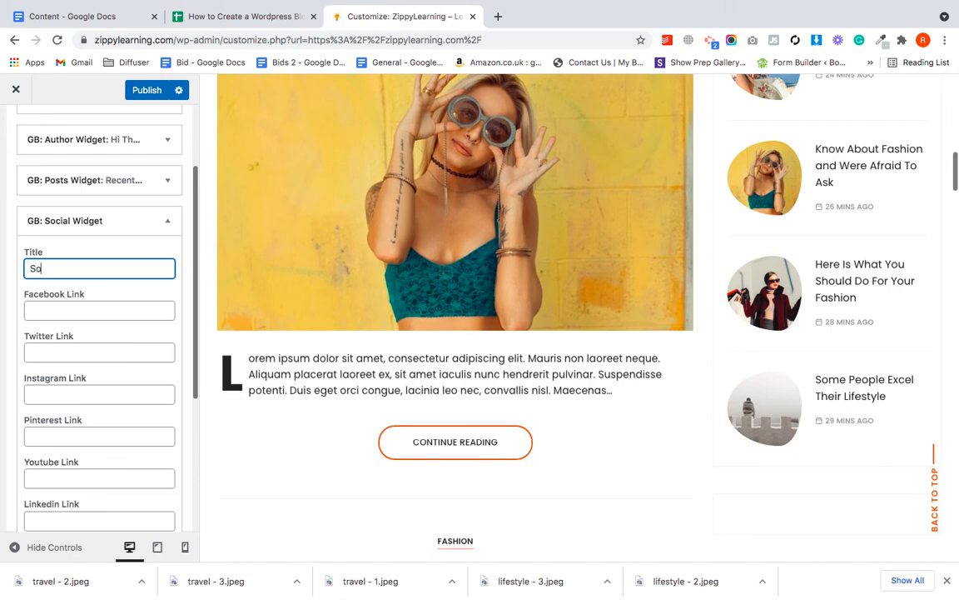
type("Socila")
key("BackSpace")
key("BackSpace")
key("BackSpace")
type("aial")
Set the social widget's Facebook, Twitter, Instagram, Pinterest, Youtube and Linkedin links to "#"
left_click(49, 311)
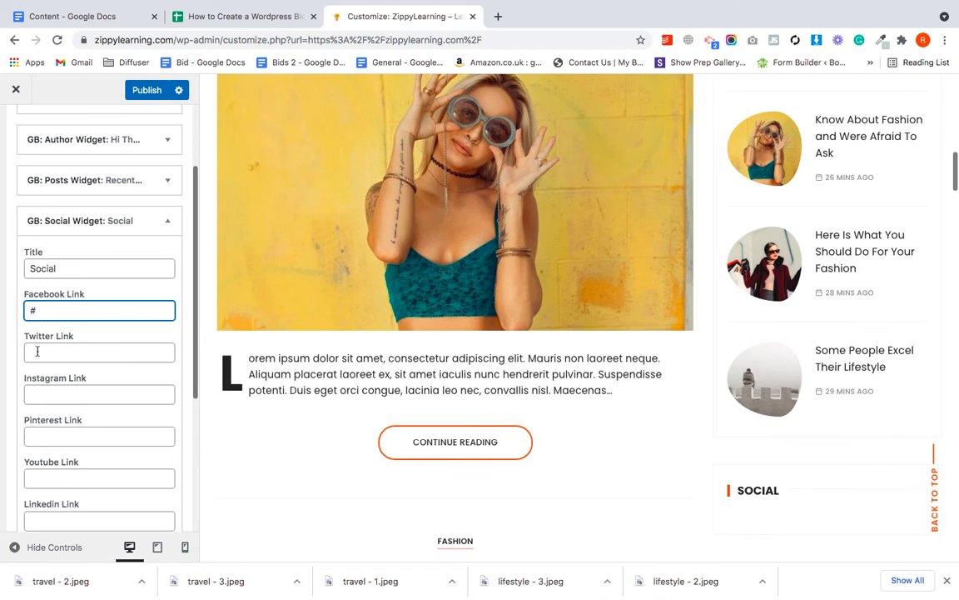
key("Tab")
type("#\t#\t#\t#\t#")
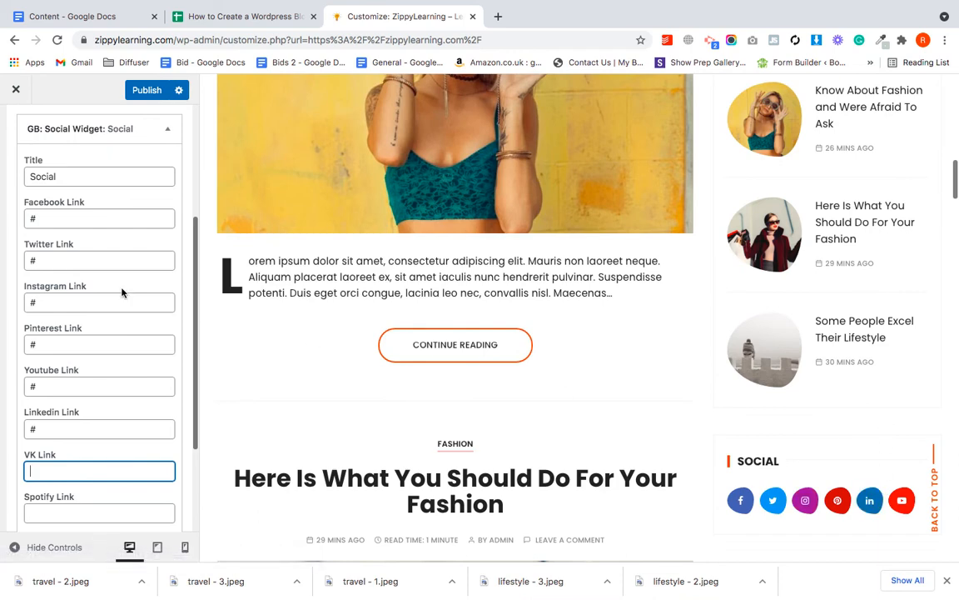
scroll(125, 308, "up", 5)
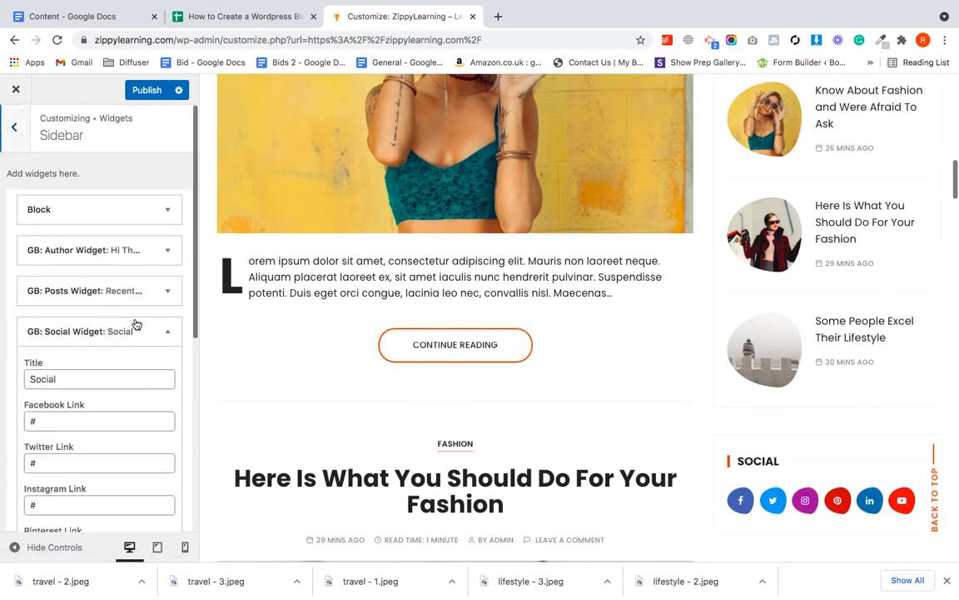
key("Escape")
Review the sidebar in the site preview, from the search box down to the social links
scroll(818, 482, "down", 1)
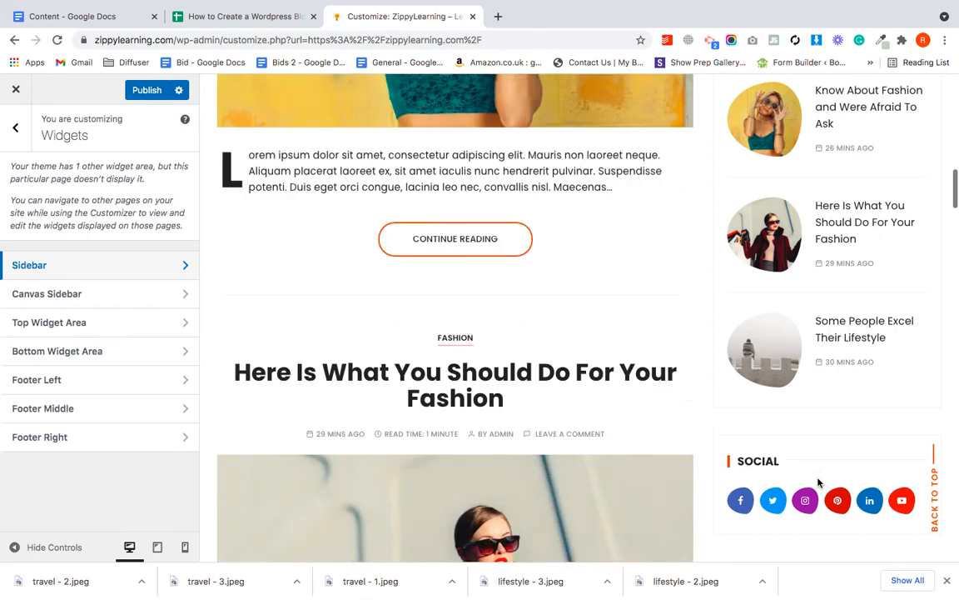
scroll(819, 482, "up", 9)
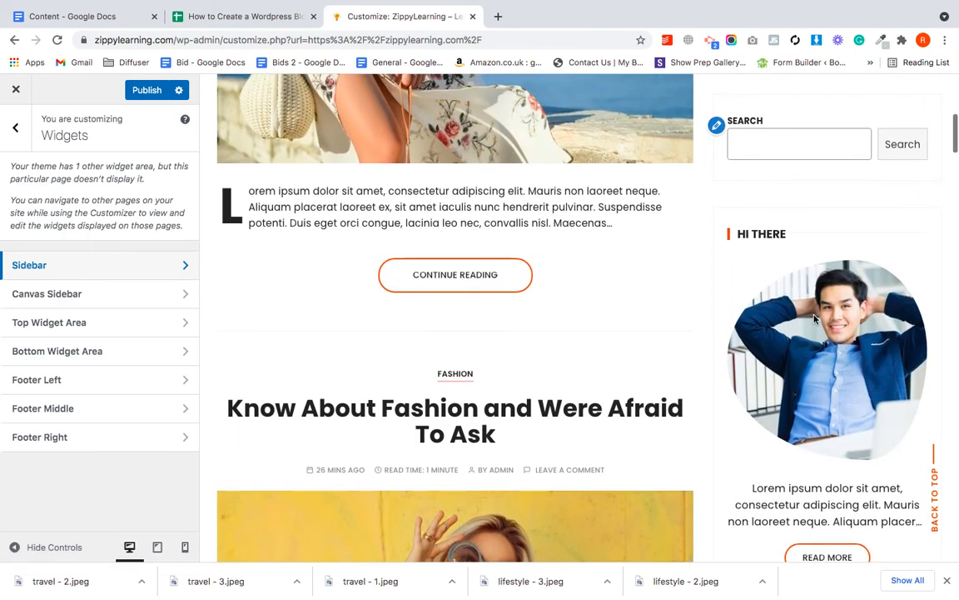
scroll(814, 317, "up", 2)
scroll(815, 393, "down", 6)
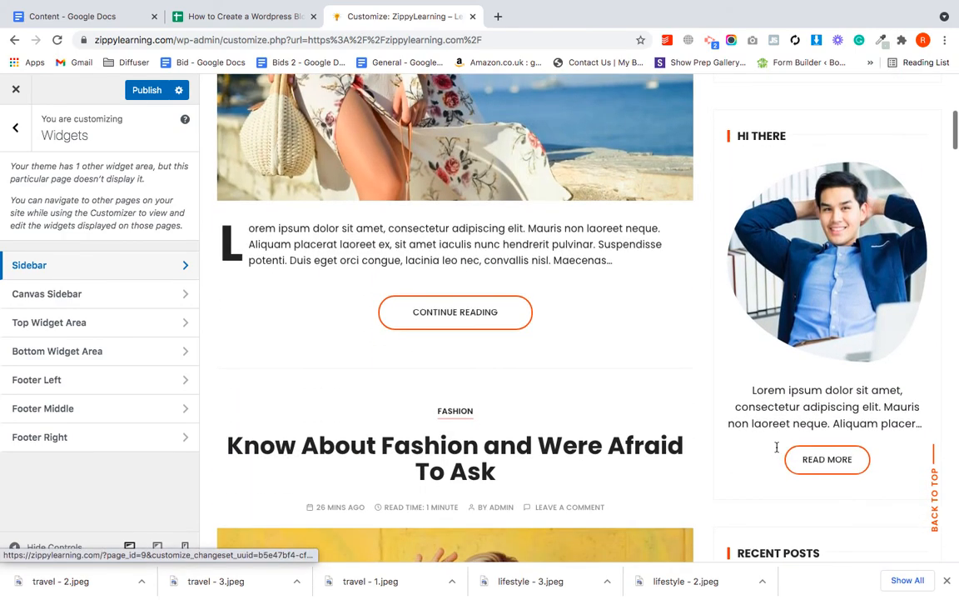
scroll(824, 475, "down", 3)
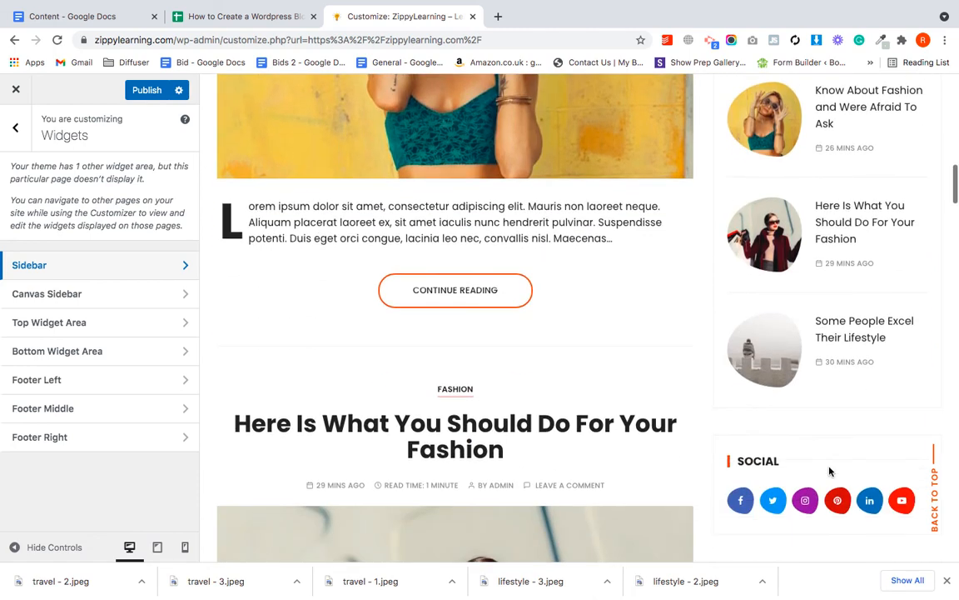
scroll(361, 353, "up", 1)
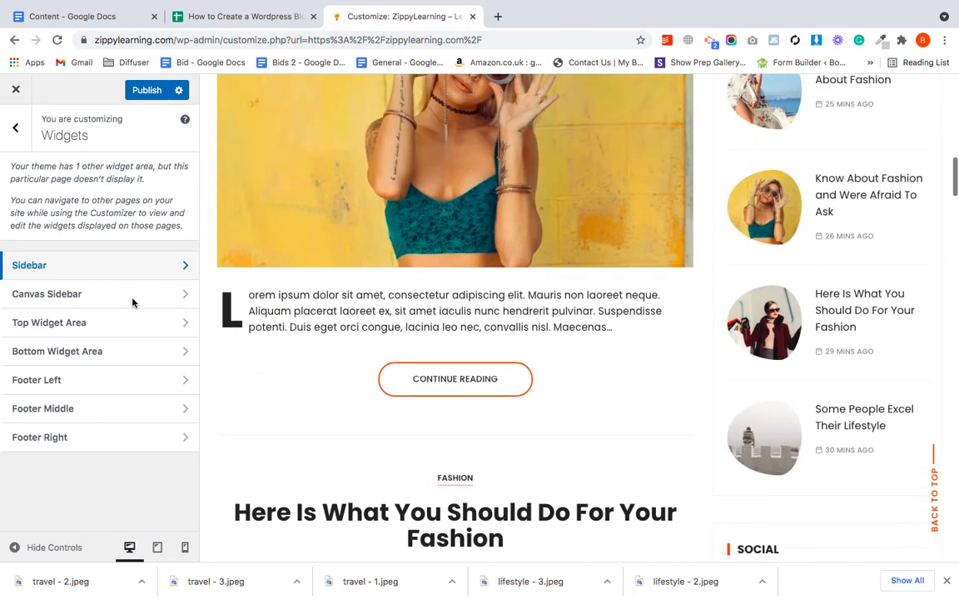
Add a GB: Posts Widget to the Canvas Sidebar with Post Type Popular Posts and the title "Popular Posts"
left_click(156, 293)
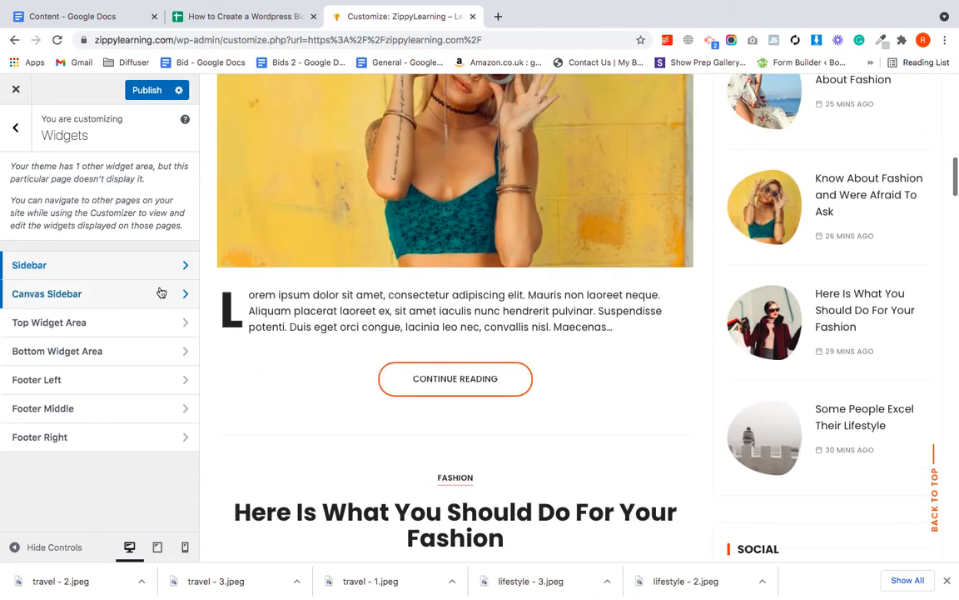
left_click(151, 206)
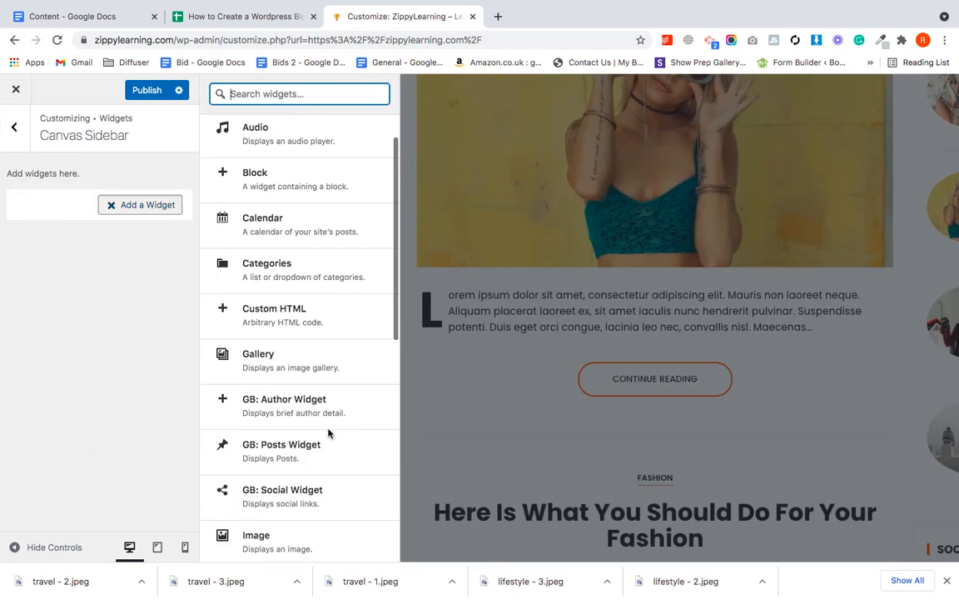
left_click(274, 454)
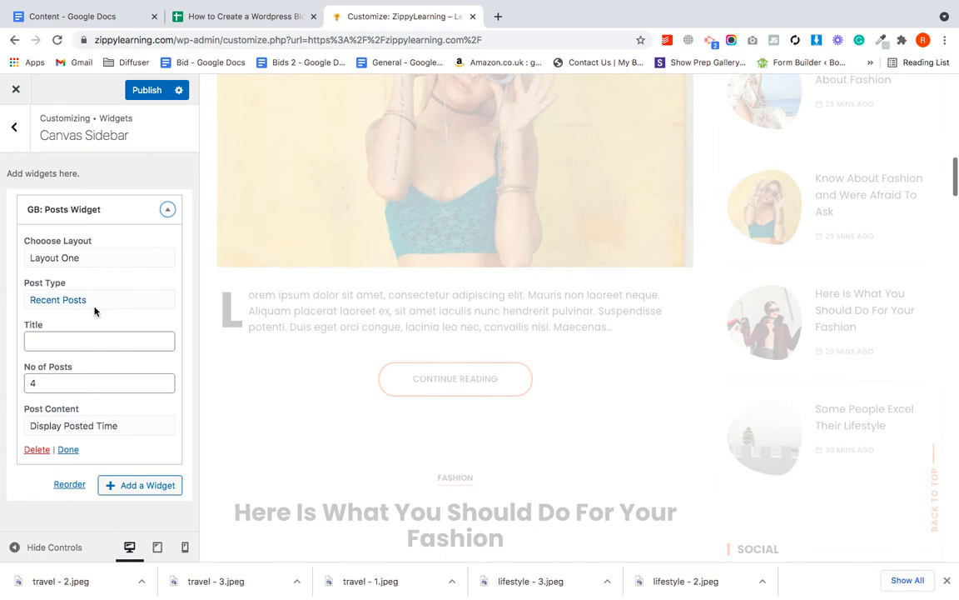
left_click(92, 300)
key("Return")
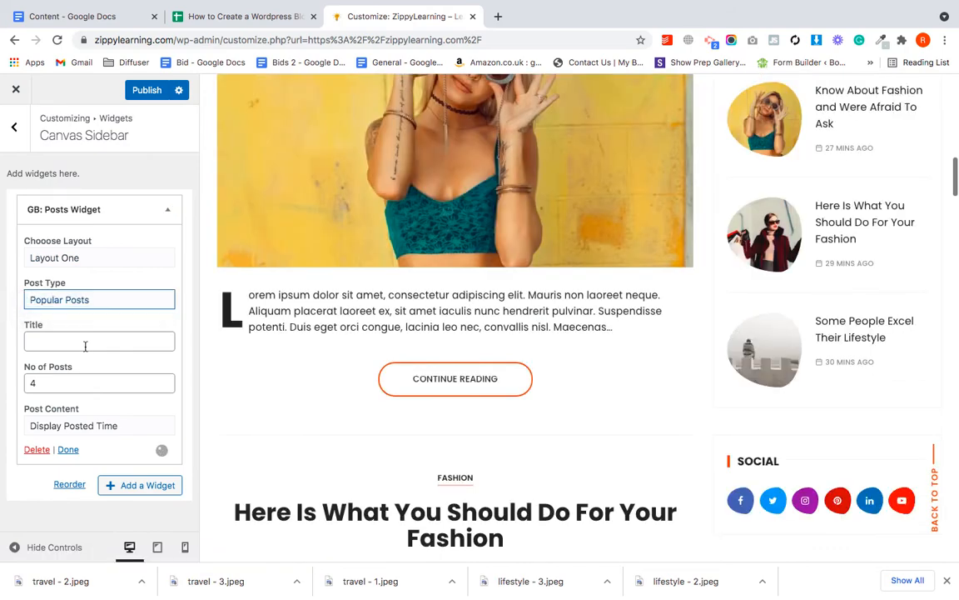
left_click(85, 346)
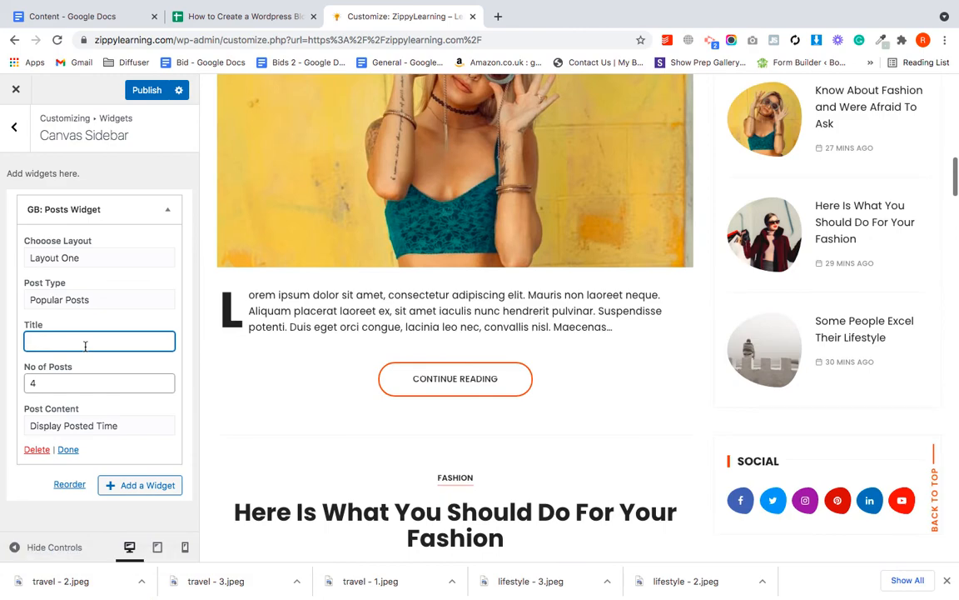
type("Popular Posts")
left_click(69, 450)
Open the canvas sidebar in the site preview to check its popular posts list
scroll(866, 312, "up", 10)
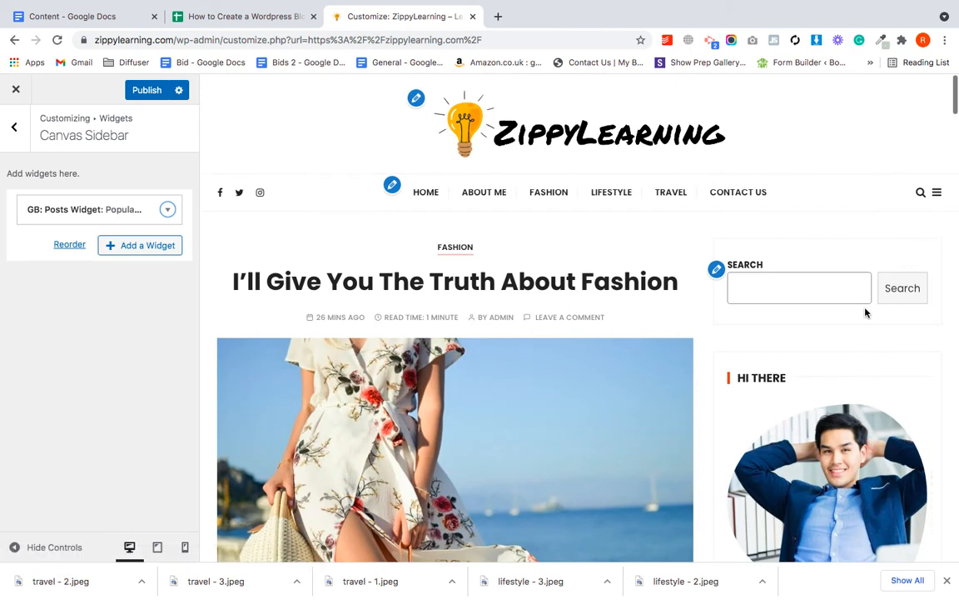
left_click(935, 194)
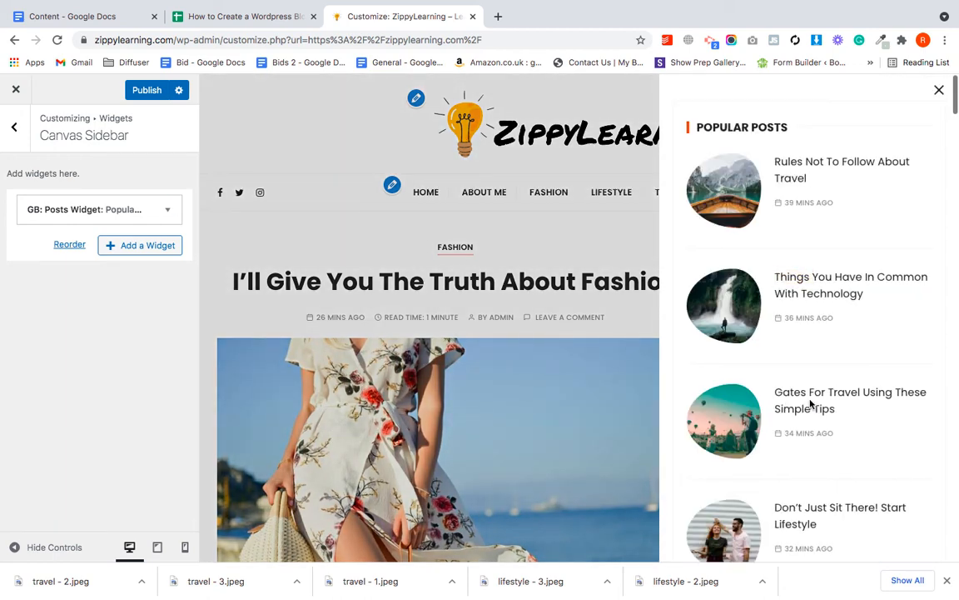
scroll(811, 404, "down", 2)
scroll(812, 404, "up", 2)
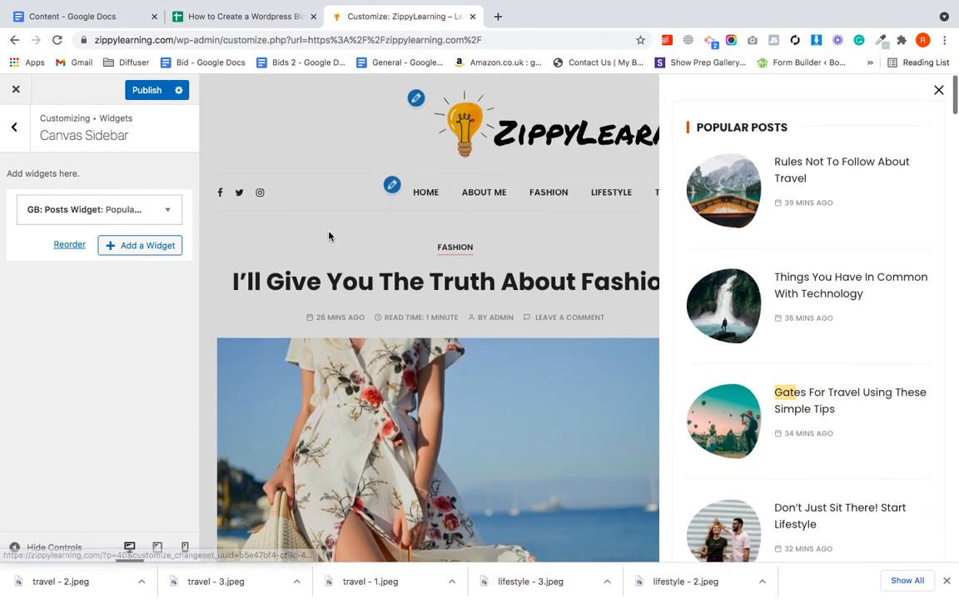
left_click(13, 130)
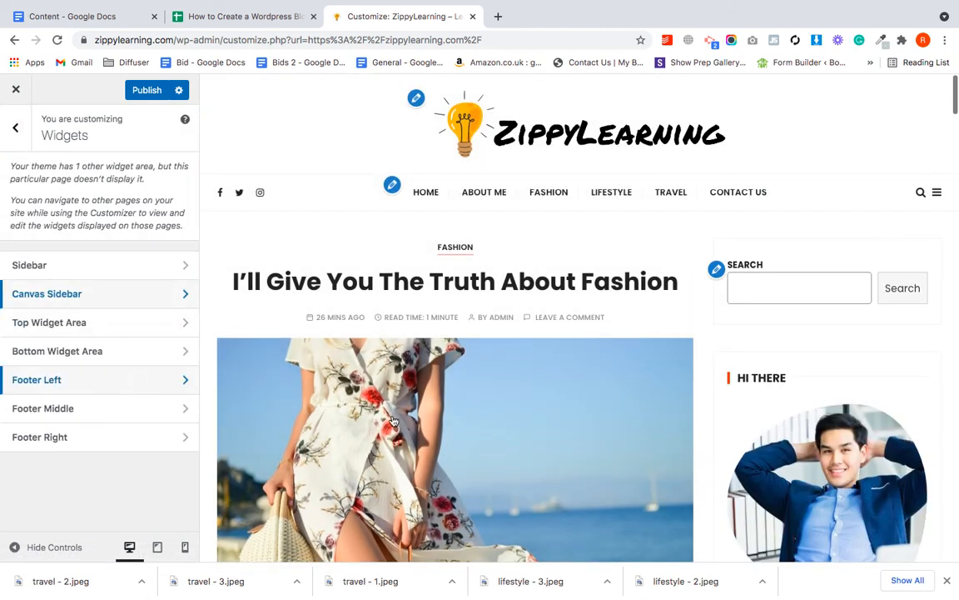
Add a Text widget to the Footer Left area with the title "About Us" and a lorem ipsum paragraph
scroll(393, 420, "down", 20)
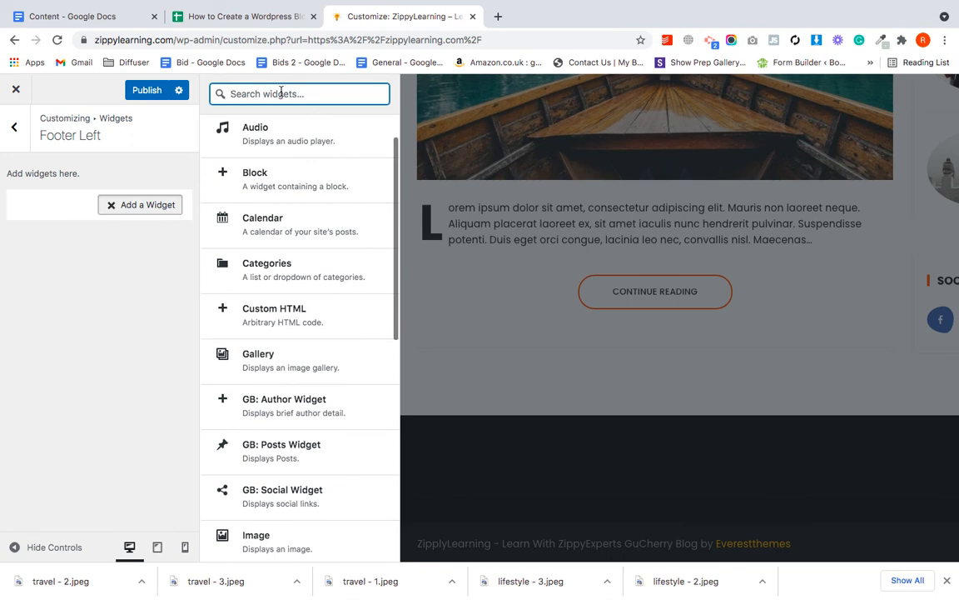
type("tex")
key("Return")
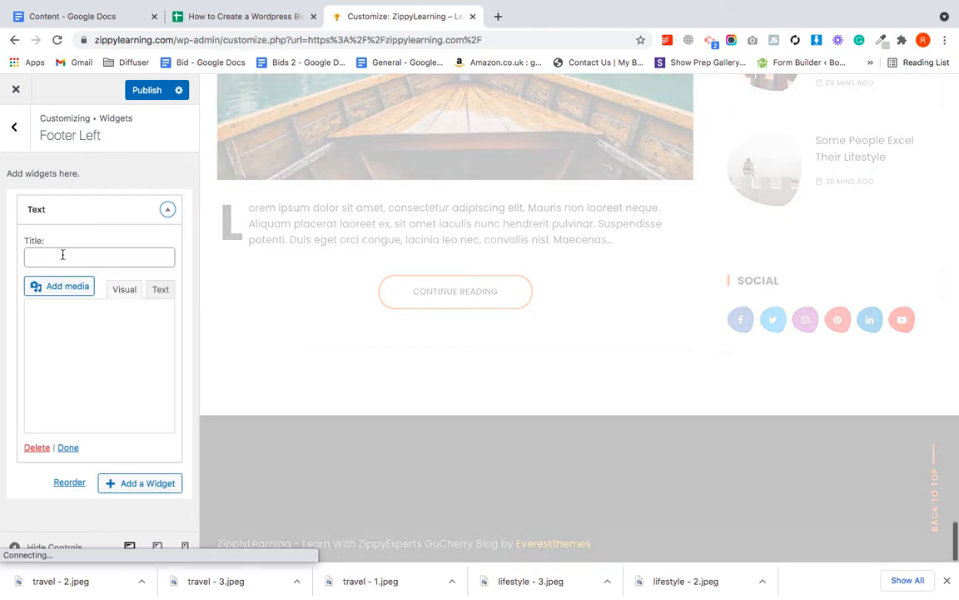
left_click(63, 255)
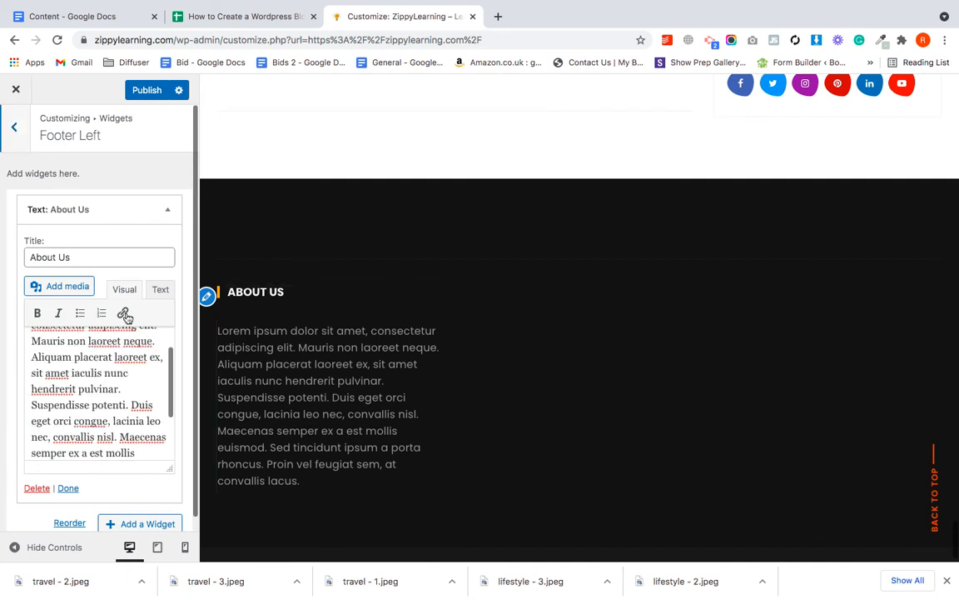
Turn off Display Footer Logo in the Site Footer settings
left_click(14, 127)
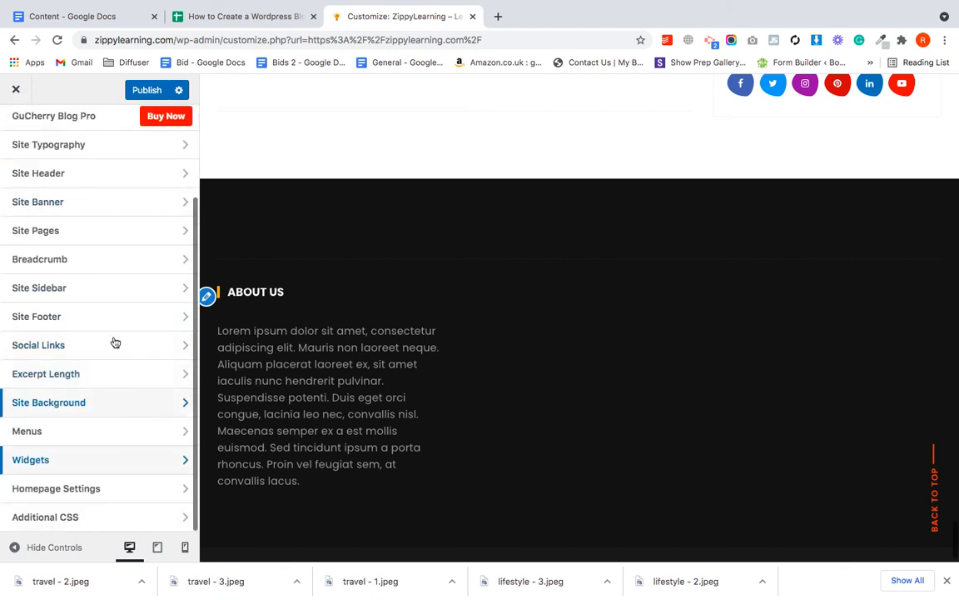
left_click(73, 315)
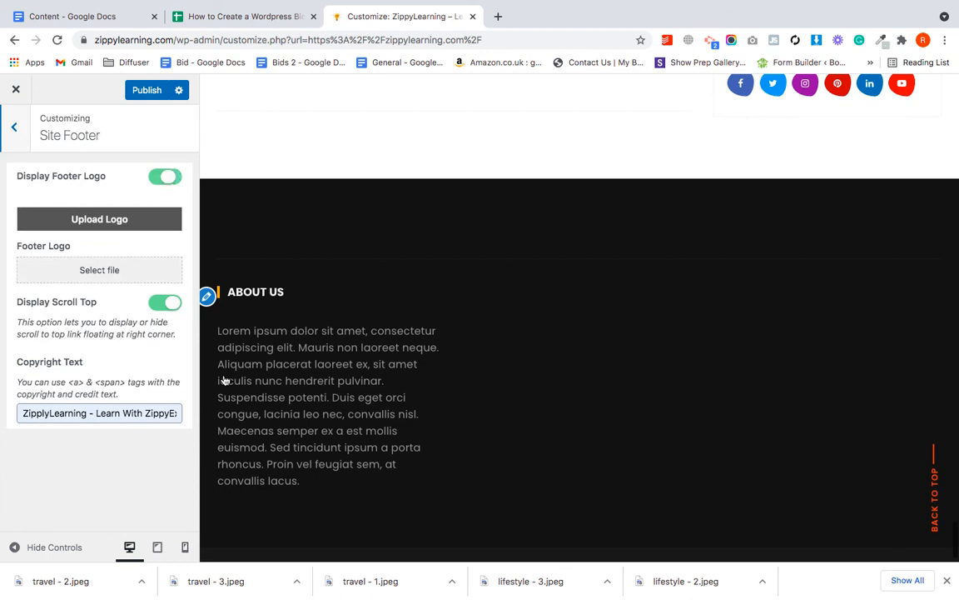
left_click(163, 176)
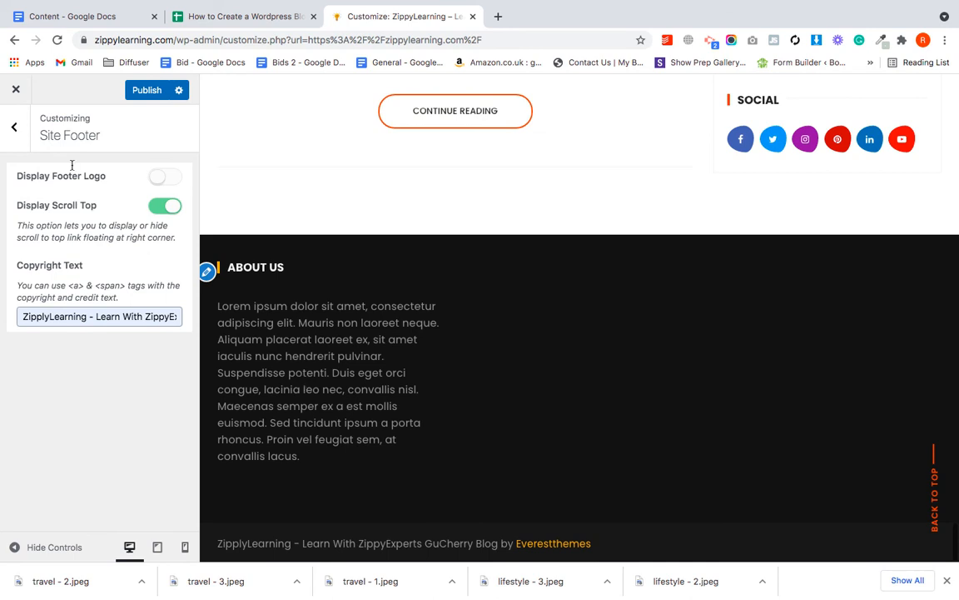
Add a Navigation Menu widget to the Footer Middle area with the menu "Mian" and the title "Quick Links"
left_click(14, 126)
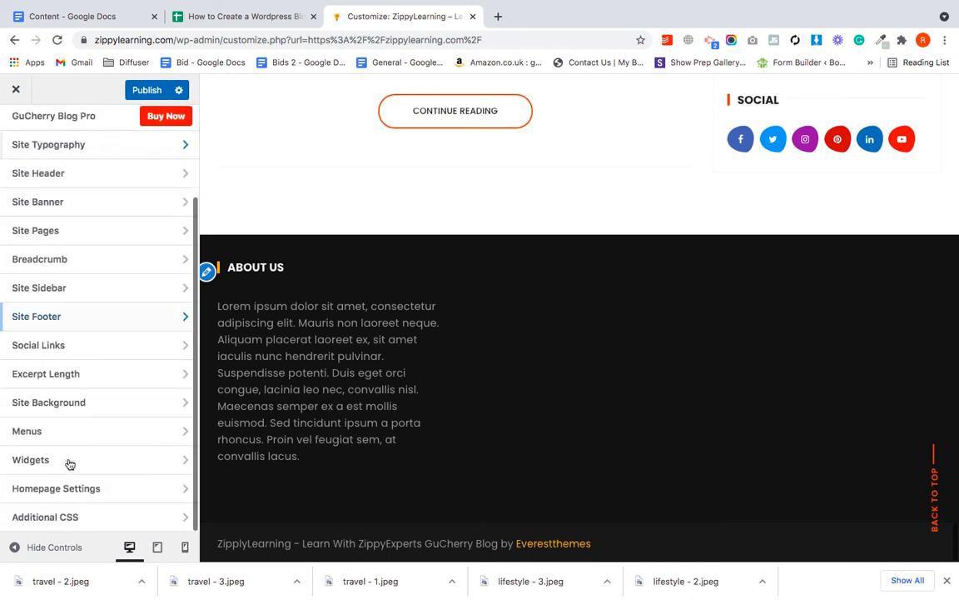
left_click(87, 459)
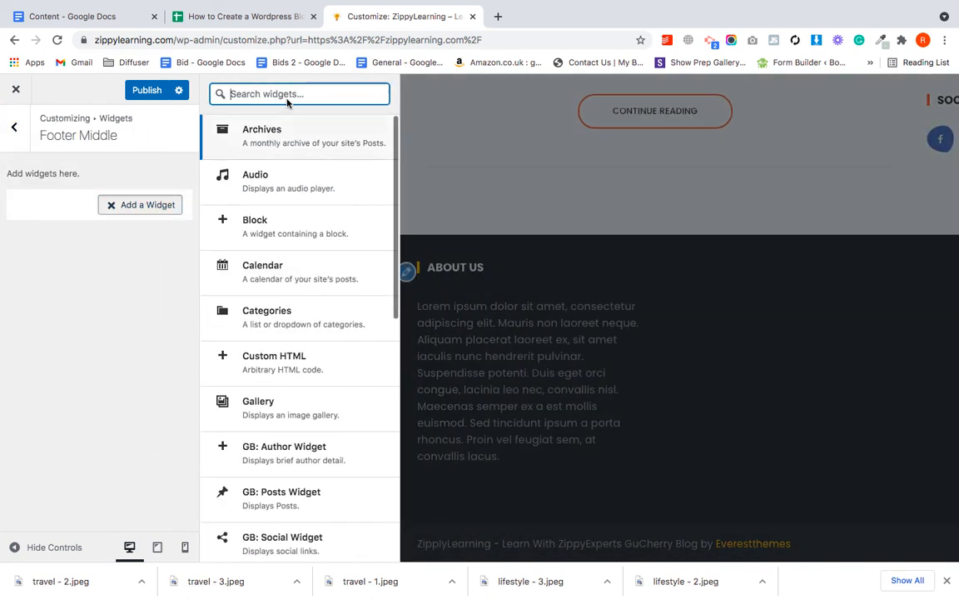
type("na")
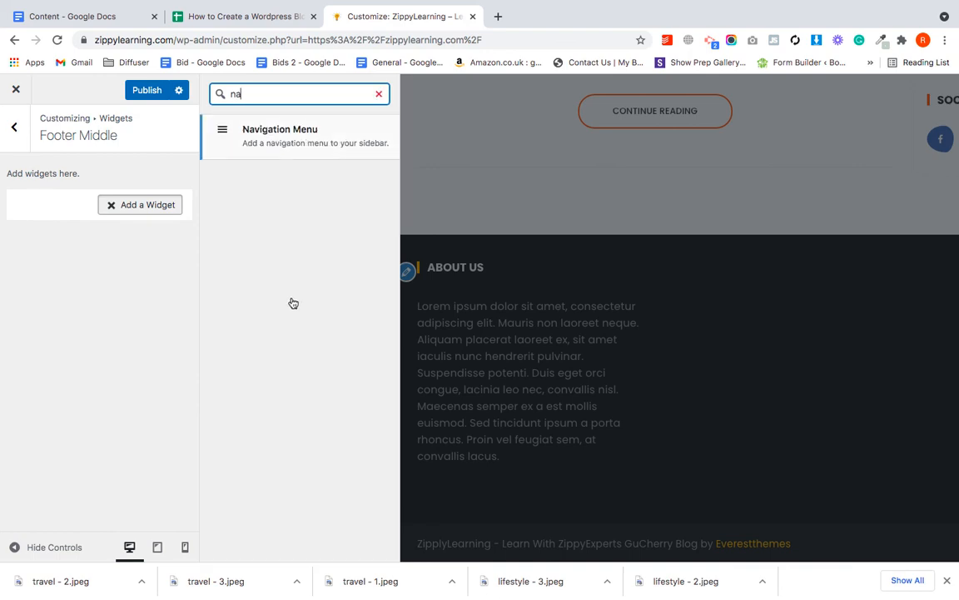
key("Return")
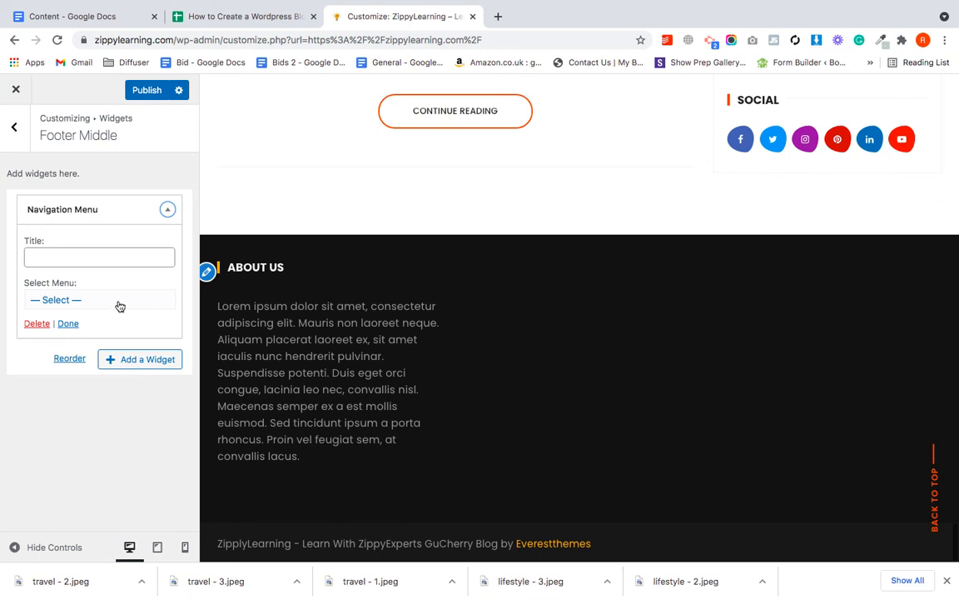
left_click(88, 300)
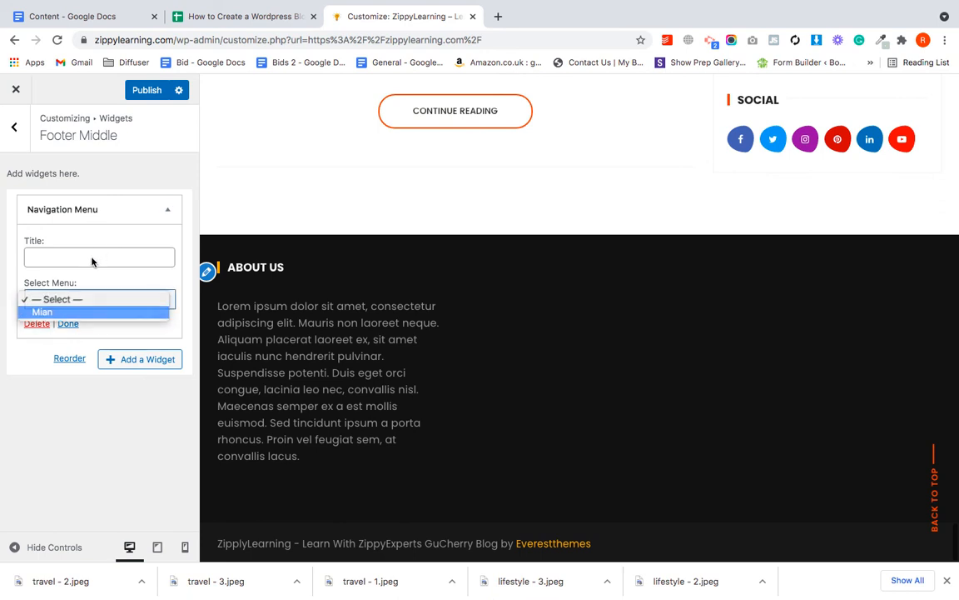
left_click(83, 313)
left_click(91, 259)
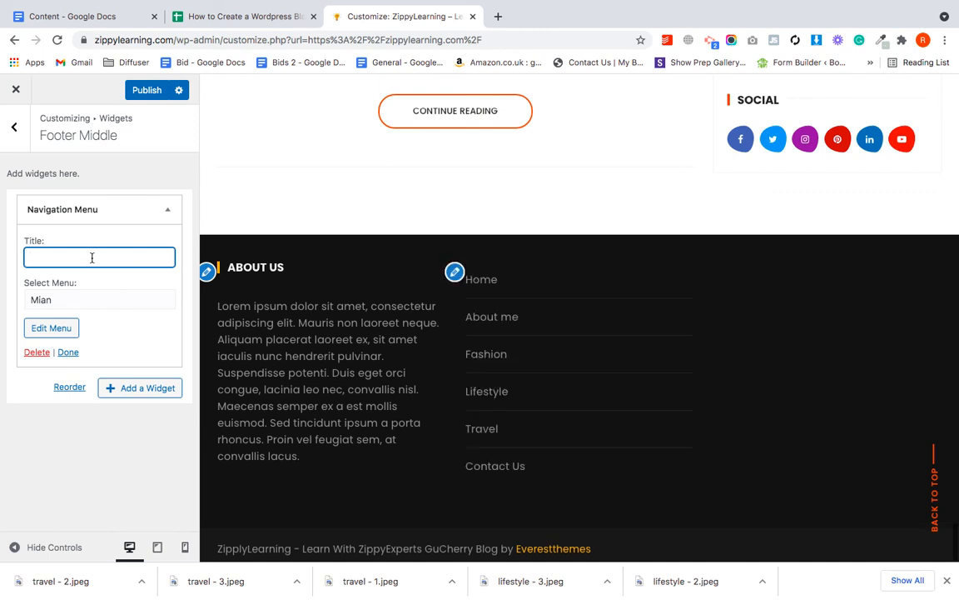
type("Quick Links")
Try a Tag Cloud widget in the Footer Right area
left_click(14, 126)
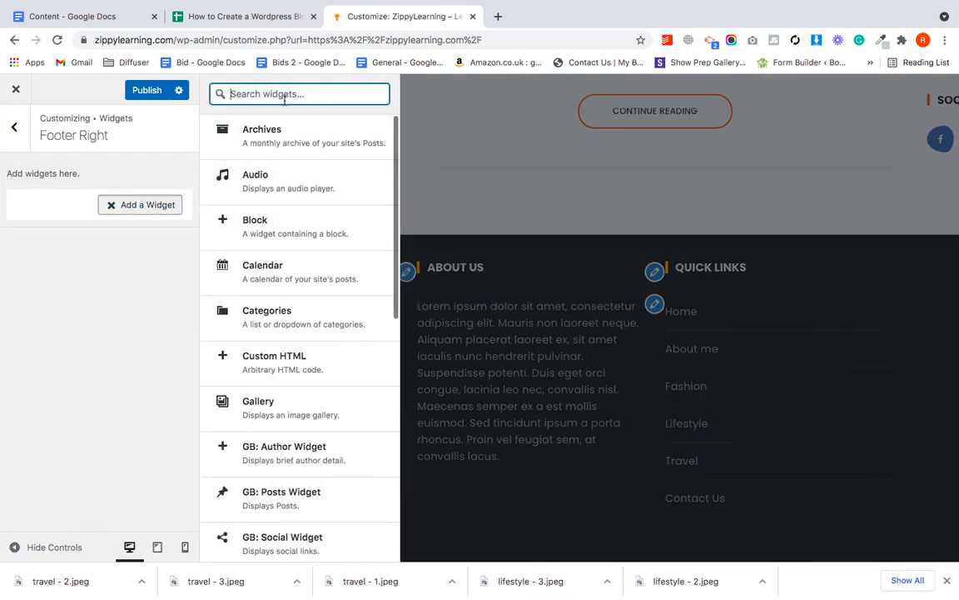
type("ta")
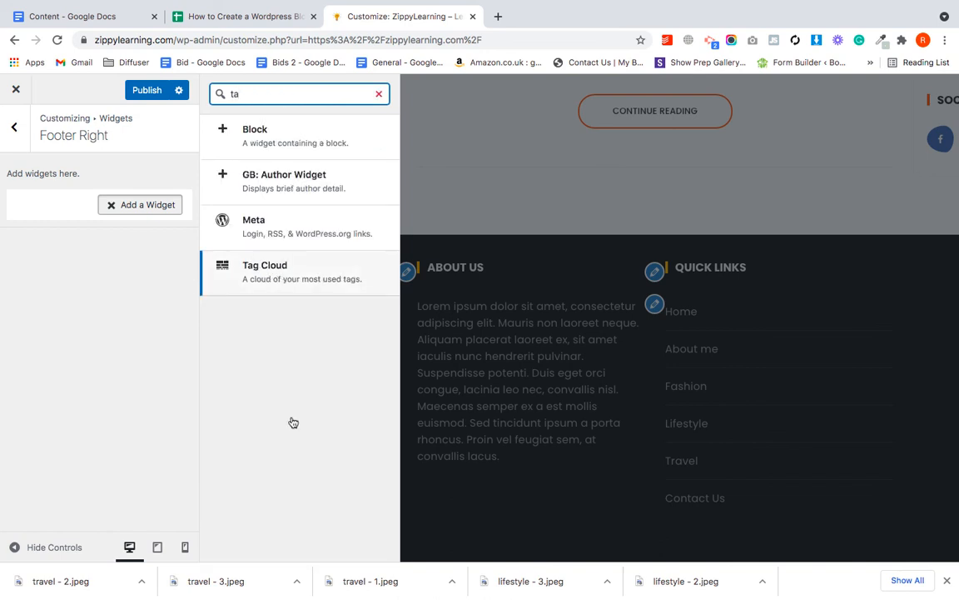
key("Return")
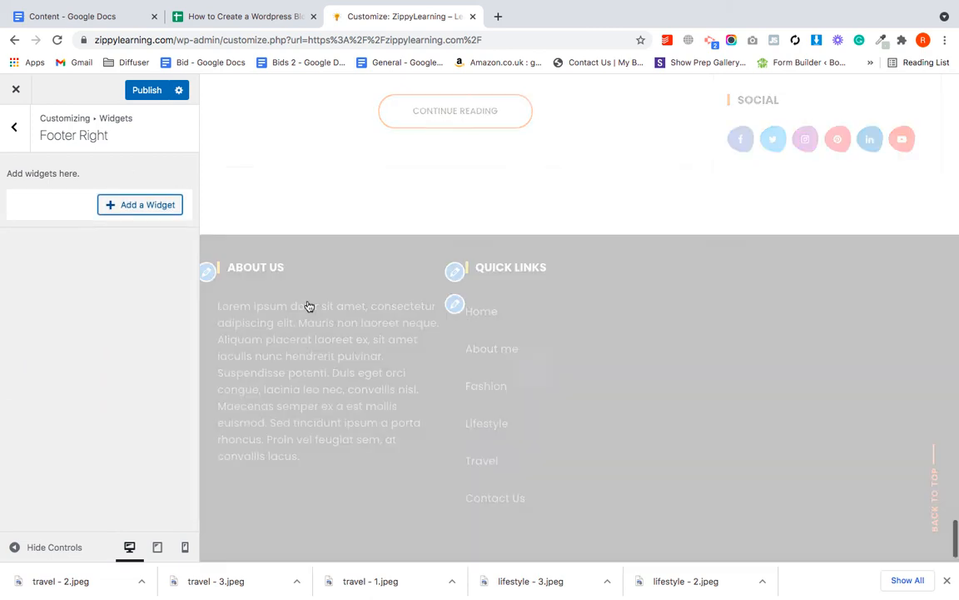
Add a Recent Posts widget to the Footer Right area with the title "Recent Posts"
scroll(329, 432, "down", 5)
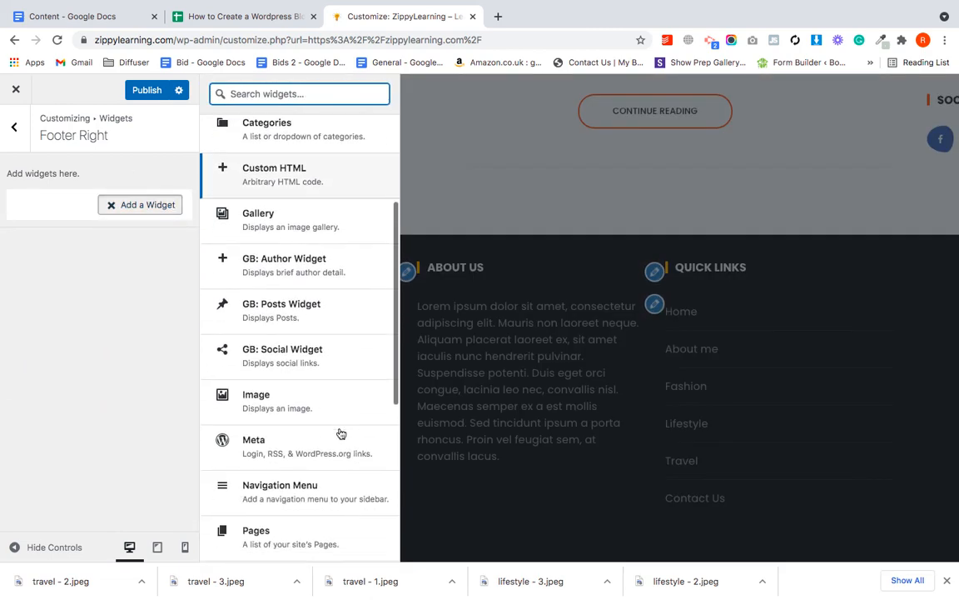
scroll(340, 433, "down", 6)
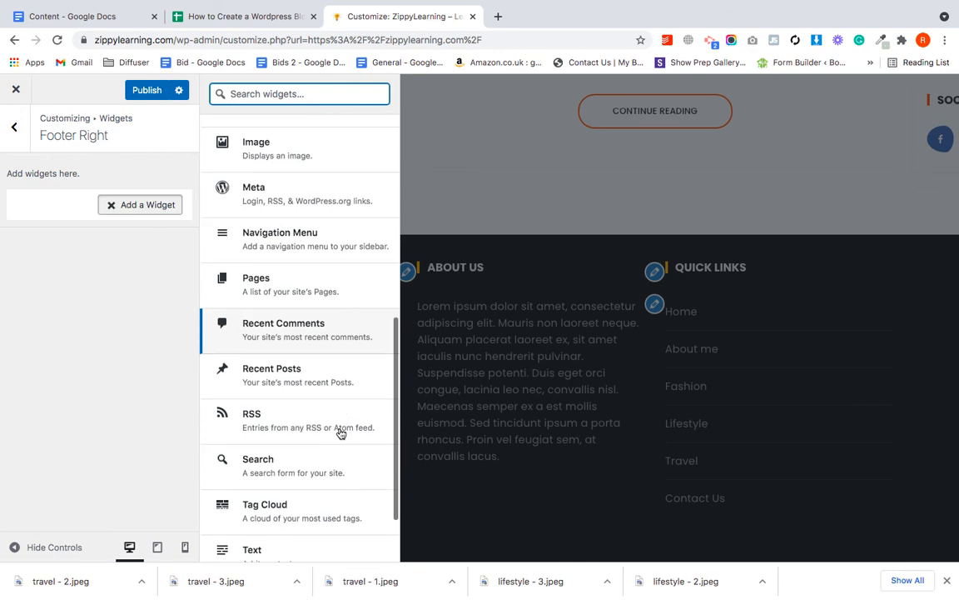
scroll(339, 431, "down", 2)
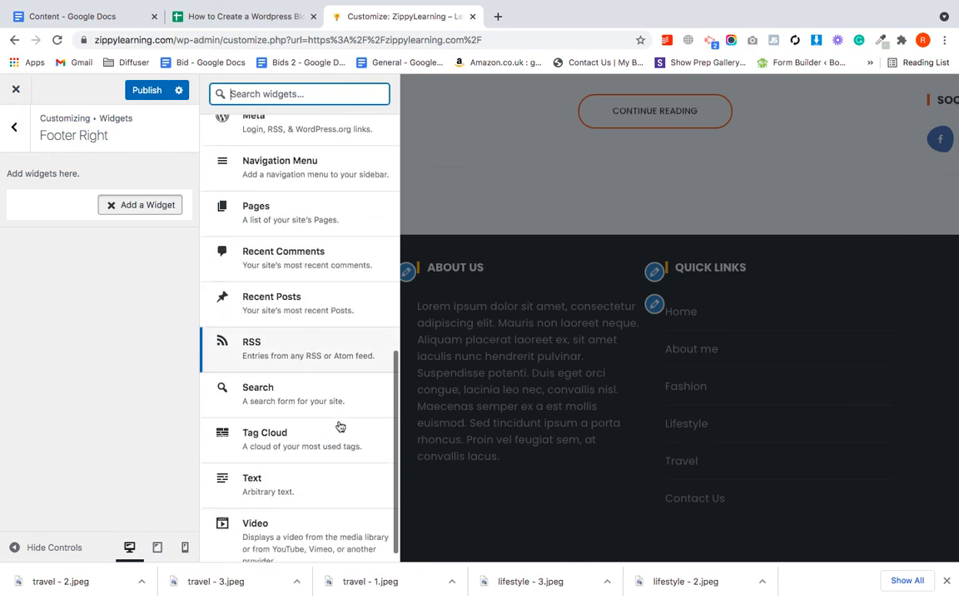
left_click(307, 301)
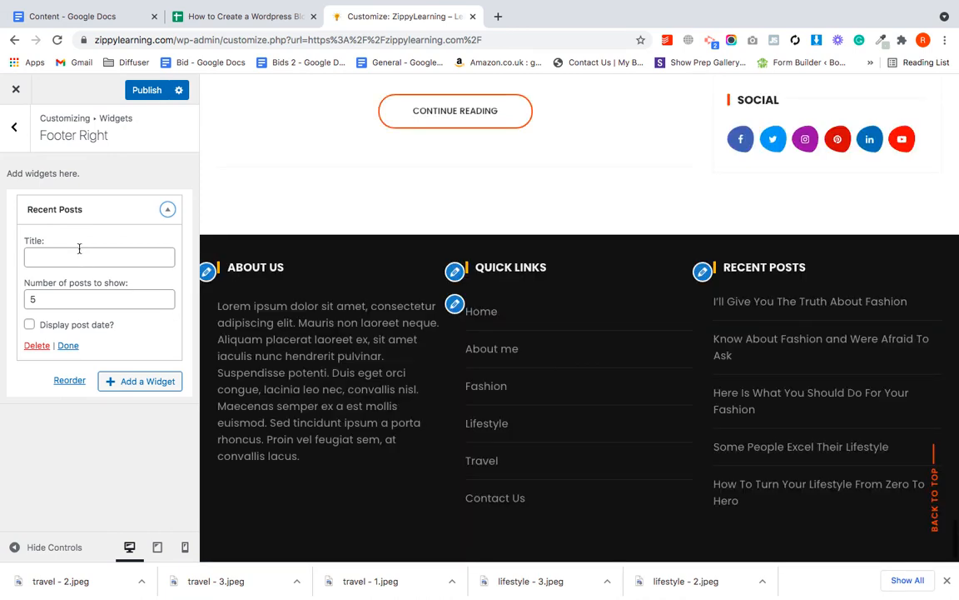
left_click(79, 248)
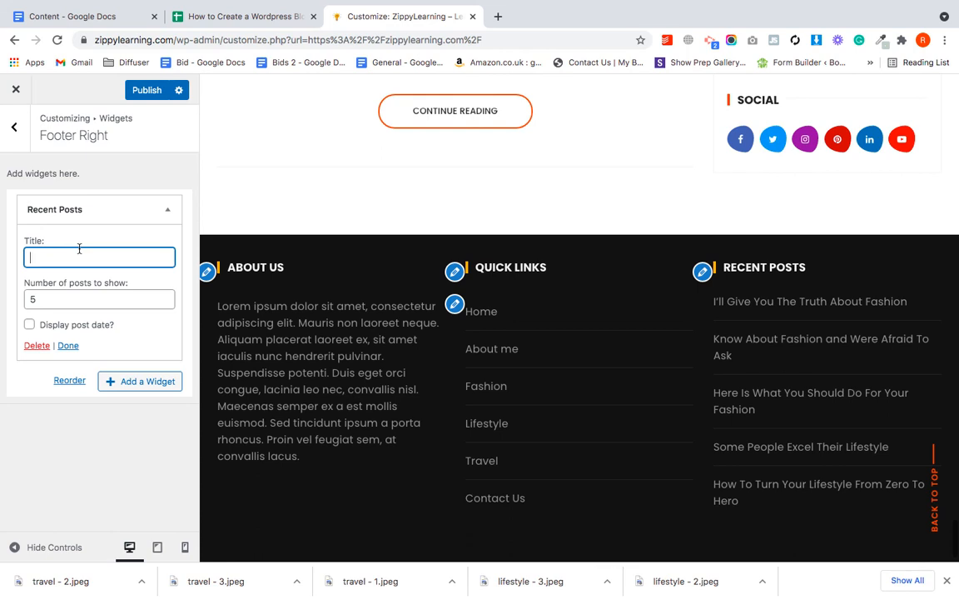
type("Recent Posts")
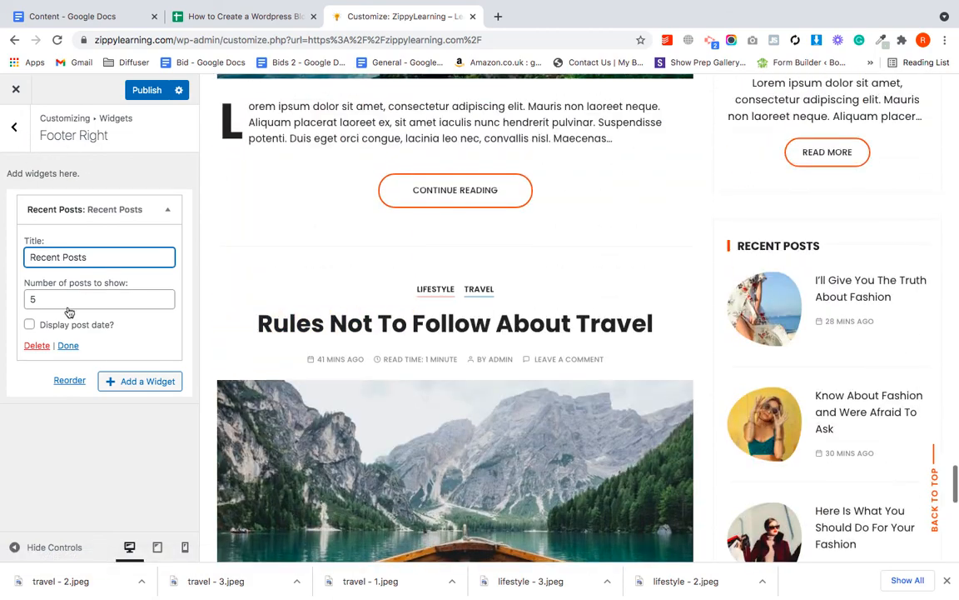
Check the canvas sidebar and the page down to the footer in the preview, and publish the customizations
left_click(12, 140)
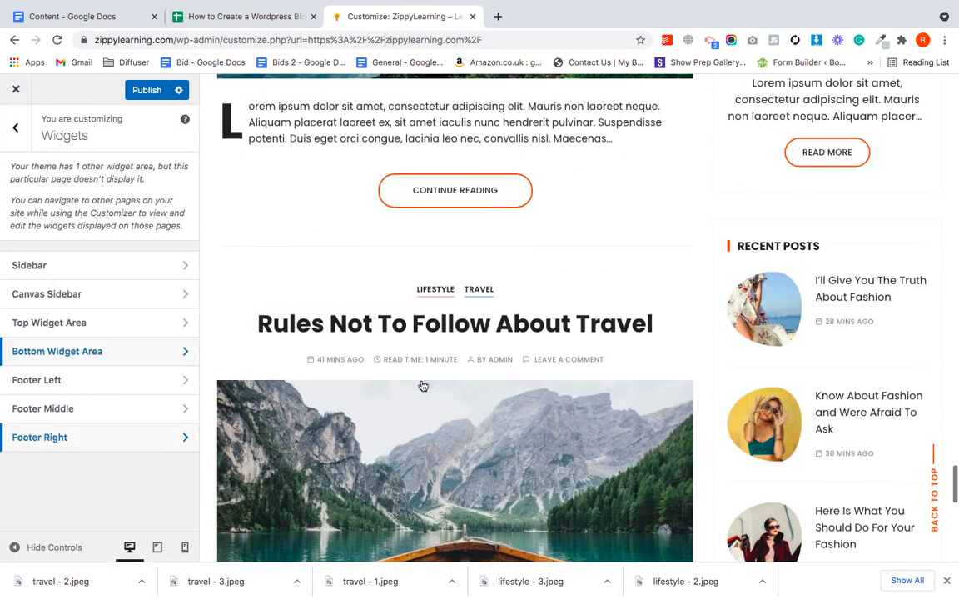
scroll(421, 385, "up", 3)
scroll(421, 384, "up", 20)
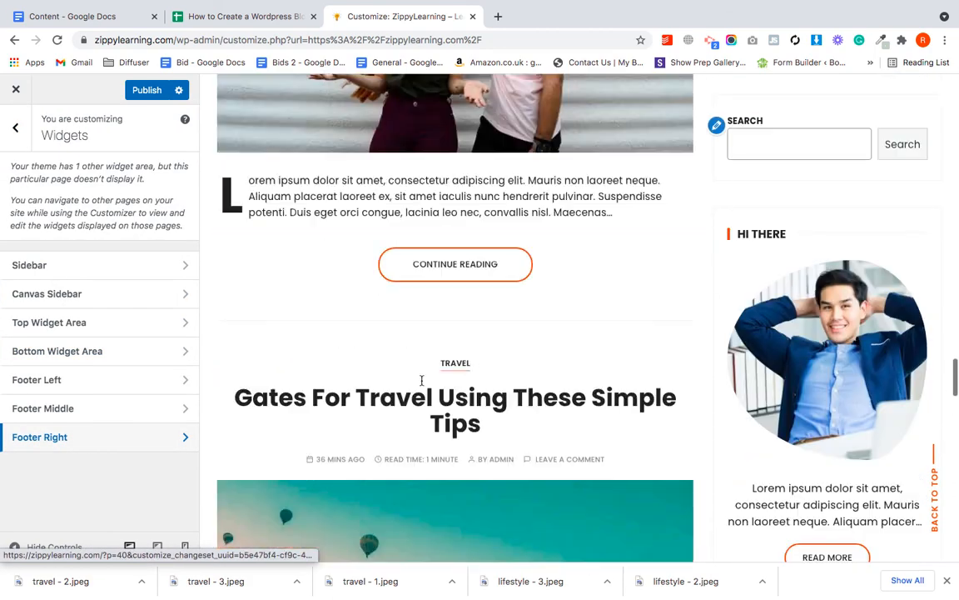
scroll(931, 191, "up", 10)
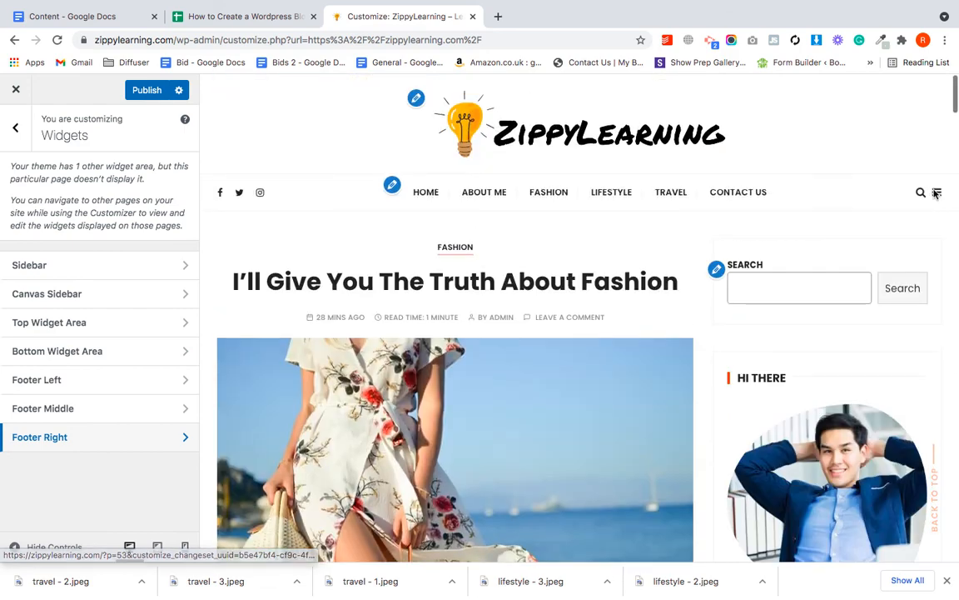
left_click(937, 193)
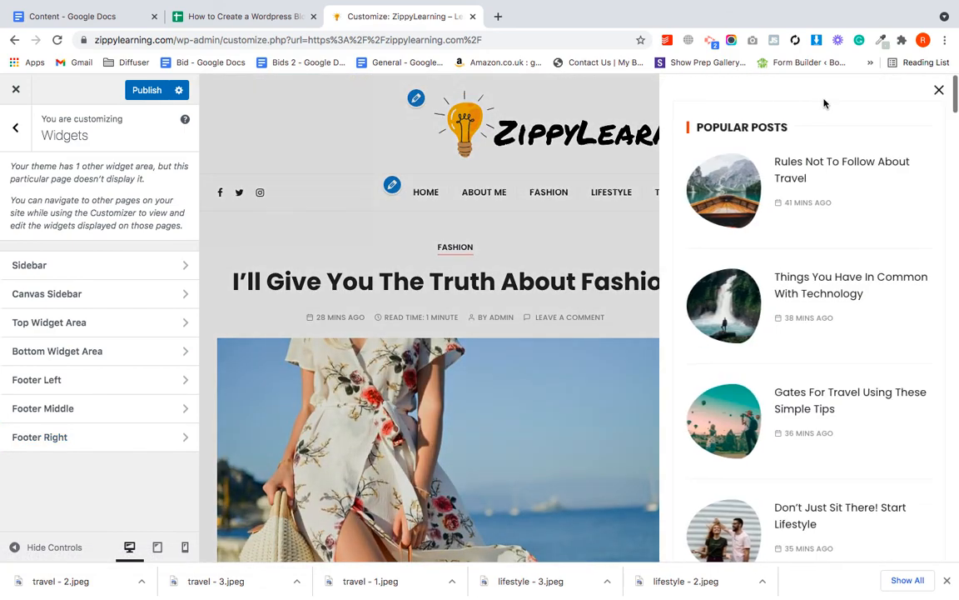
left_click(939, 90)
scroll(810, 343, "down", 1)
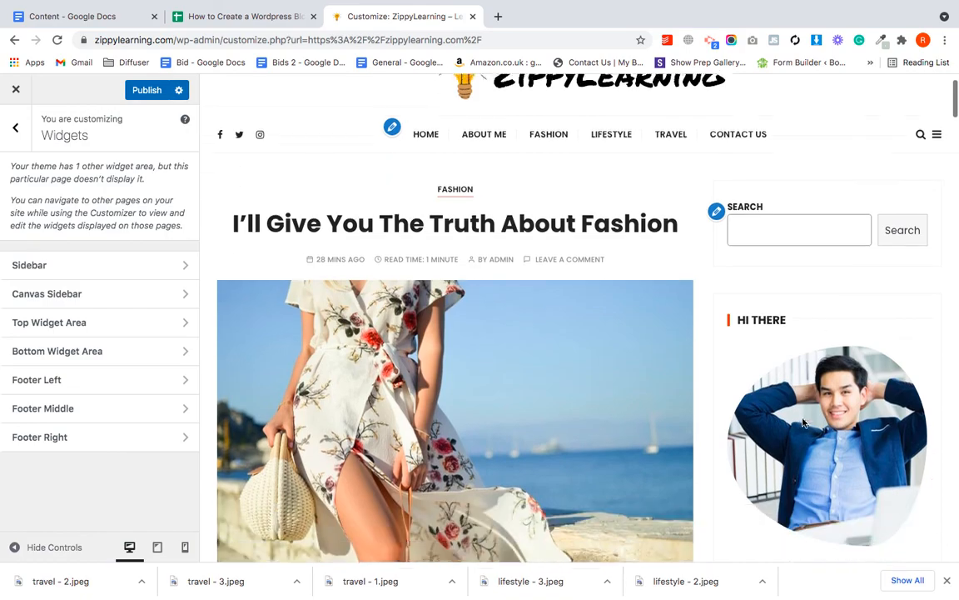
scroll(804, 424, "down", 12)
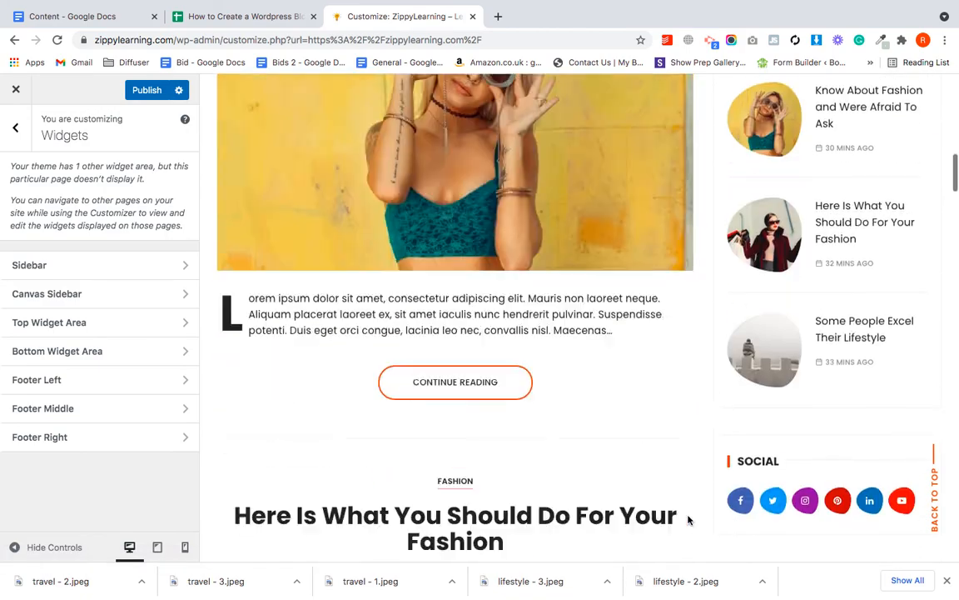
scroll(688, 520, "down", 15)
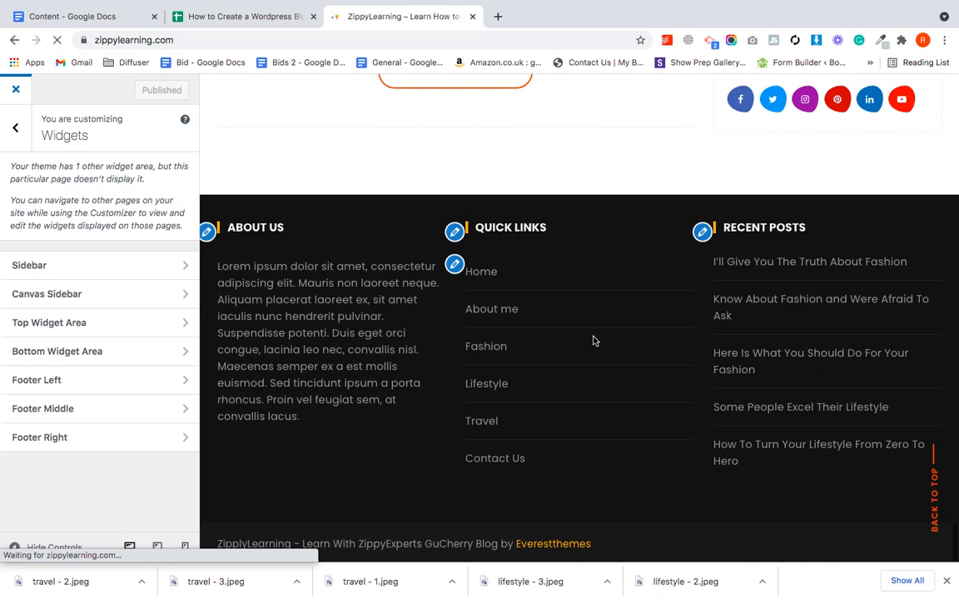
Examine the live homepage from the header and banner through the posts and sidebar widgets to the footer columns
scroll(582, 315, "down", 2)
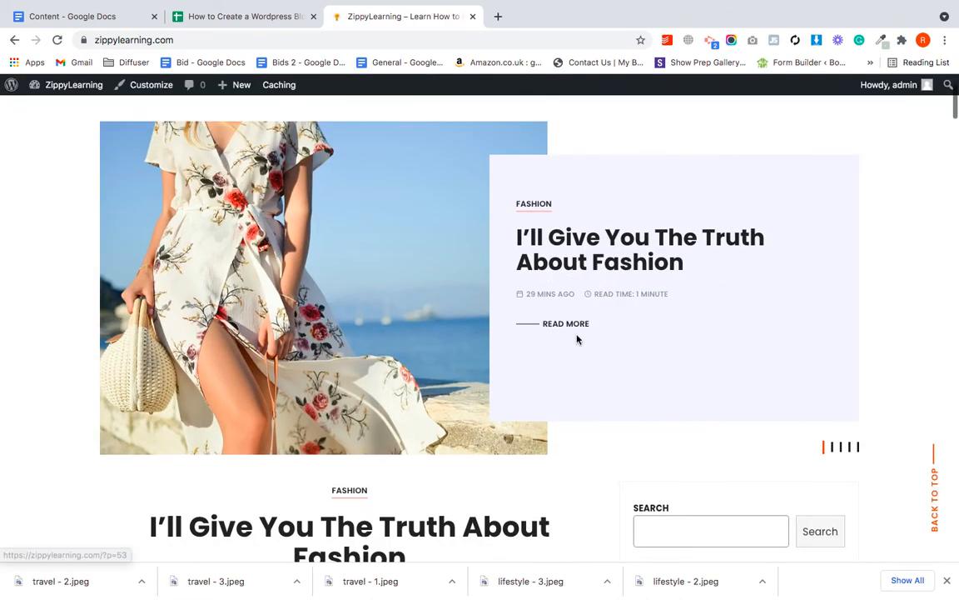
scroll(577, 339, "up", 2)
scroll(484, 386, "down", 5)
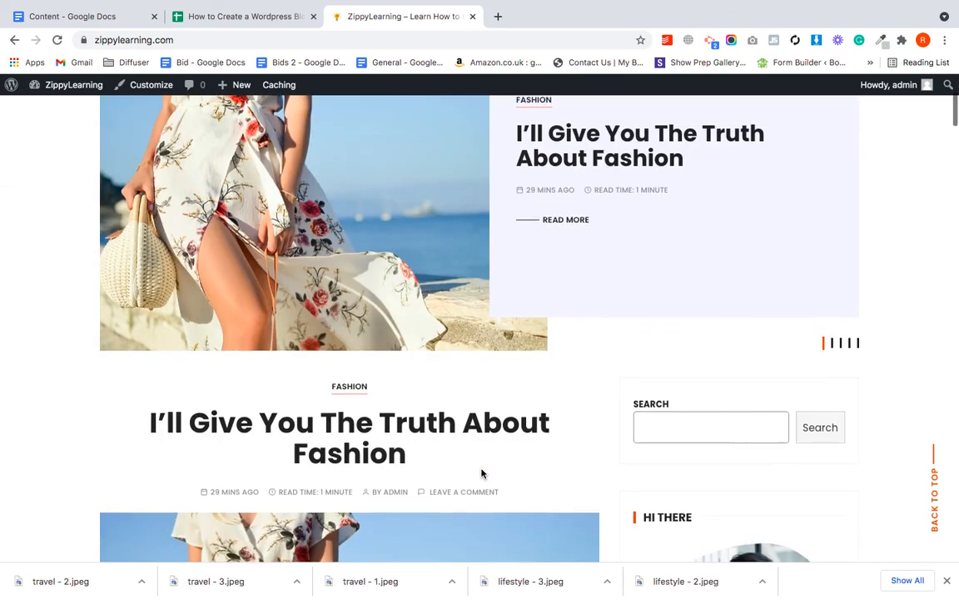
scroll(493, 259, "down", 8)
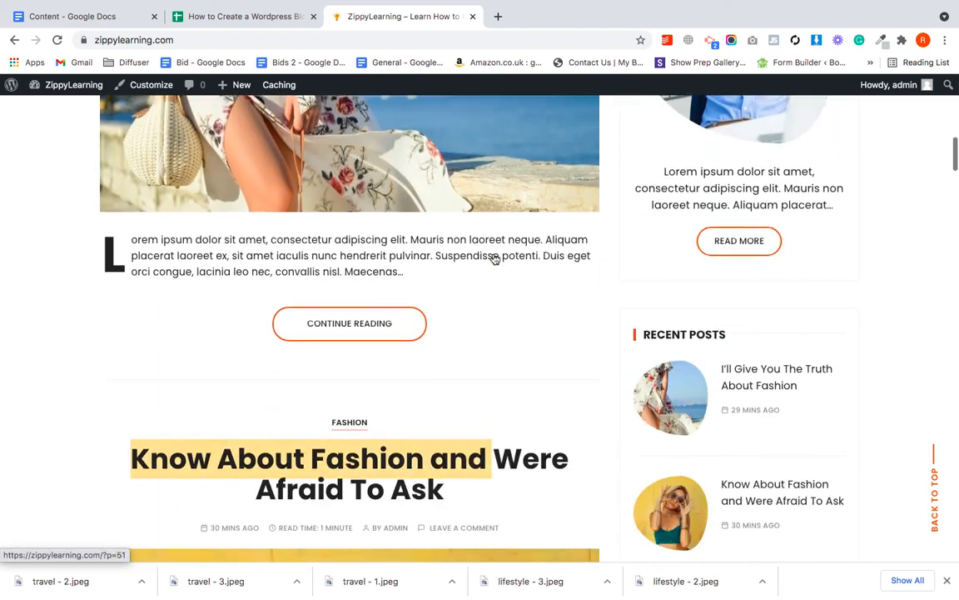
scroll(493, 259, "down", 4)
scroll(493, 258, "down", 6)
scroll(749, 298, "up", 15)
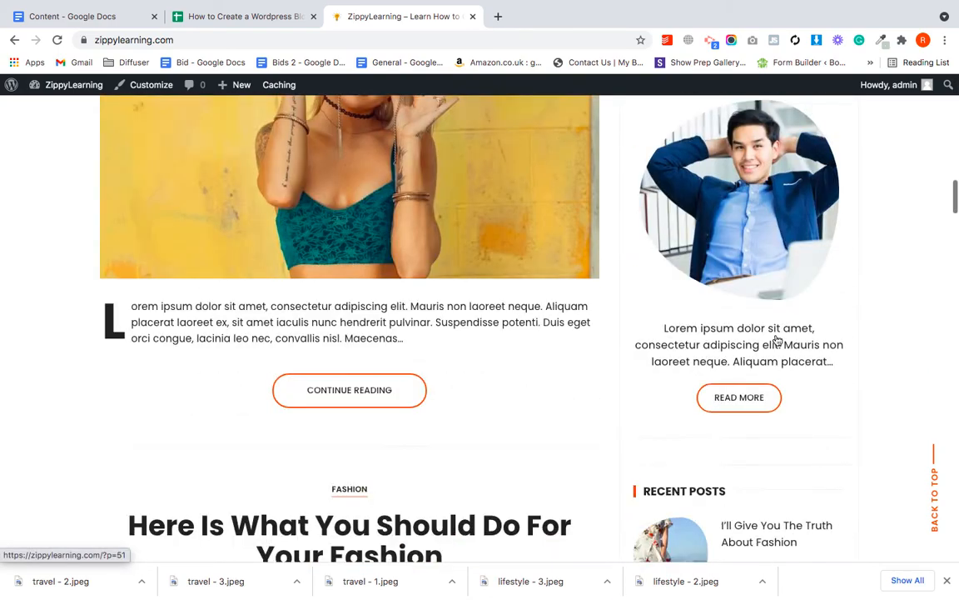
scroll(698, 203, "up", 6)
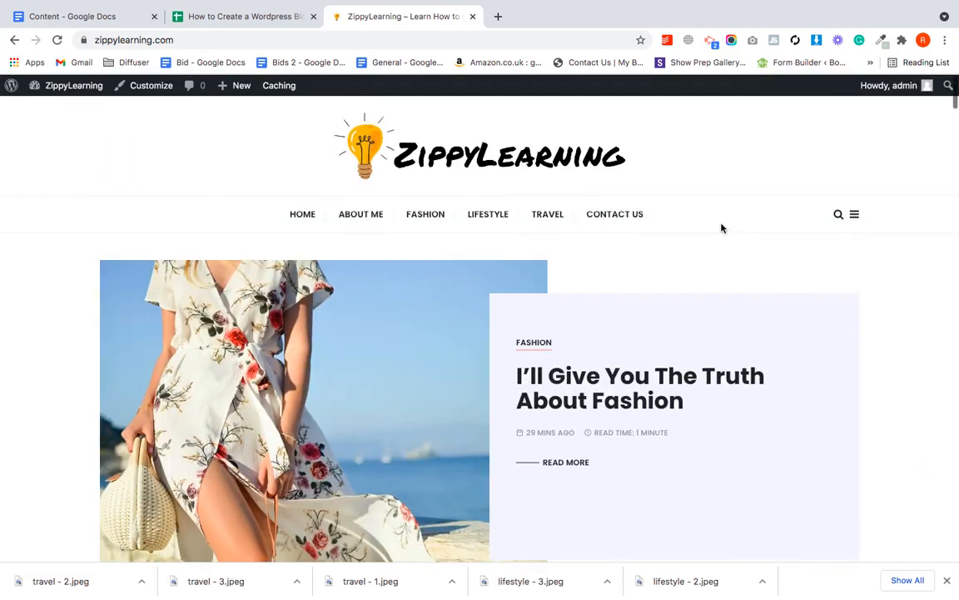
scroll(721, 229, "down", 15)
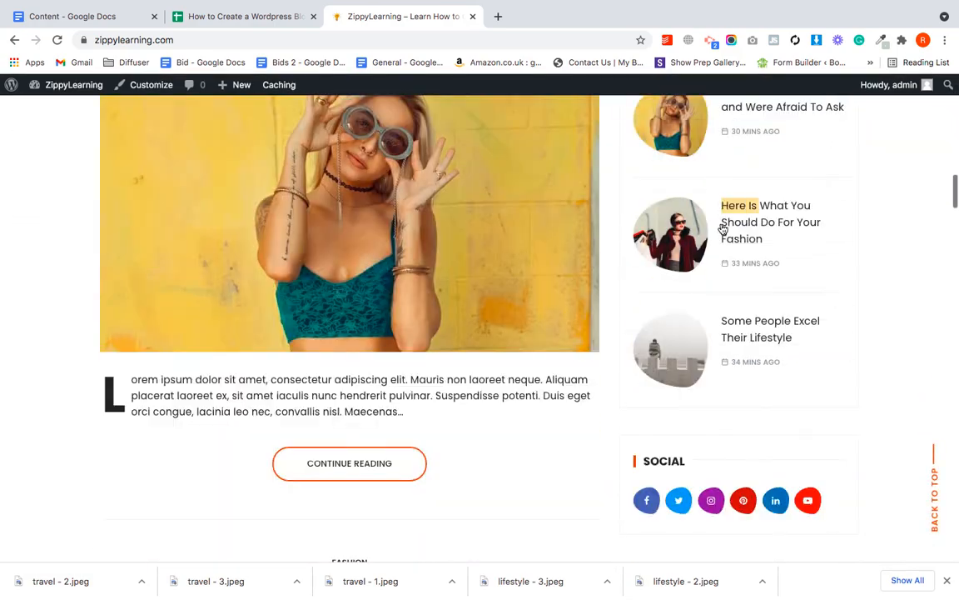
scroll(722, 225, "down", 10)
scroll(722, 225, "up", 6)
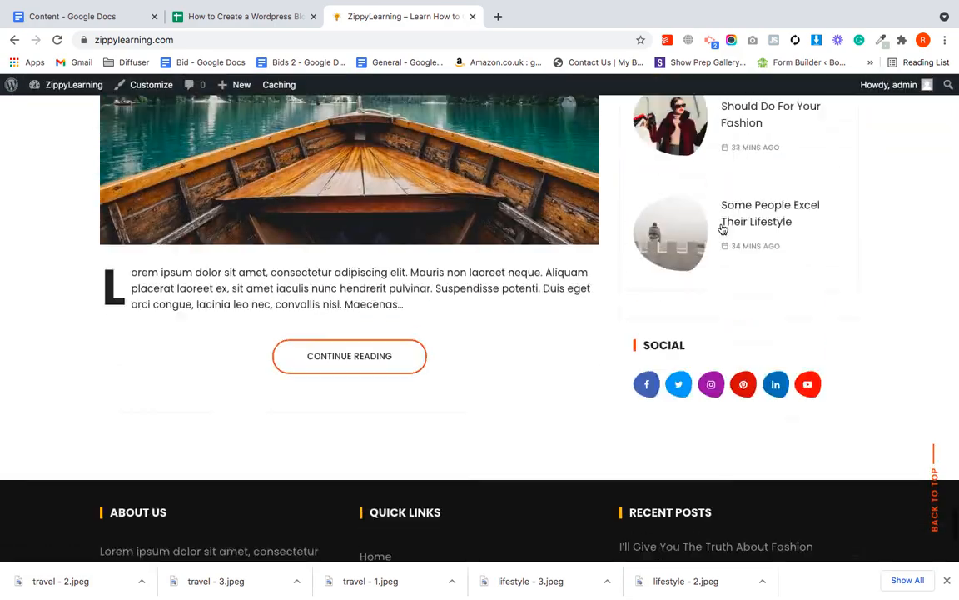
scroll(516, 333, "down", 8)
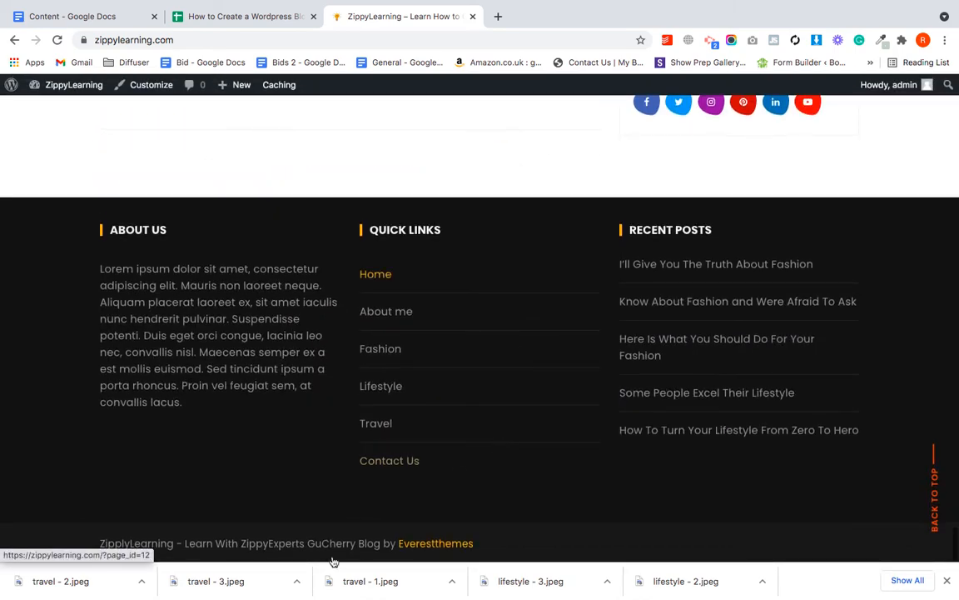
Open the post "Rules Not To Follow About Travel" and examine its text, image and sidebar
scroll(326, 552, "up", 6)
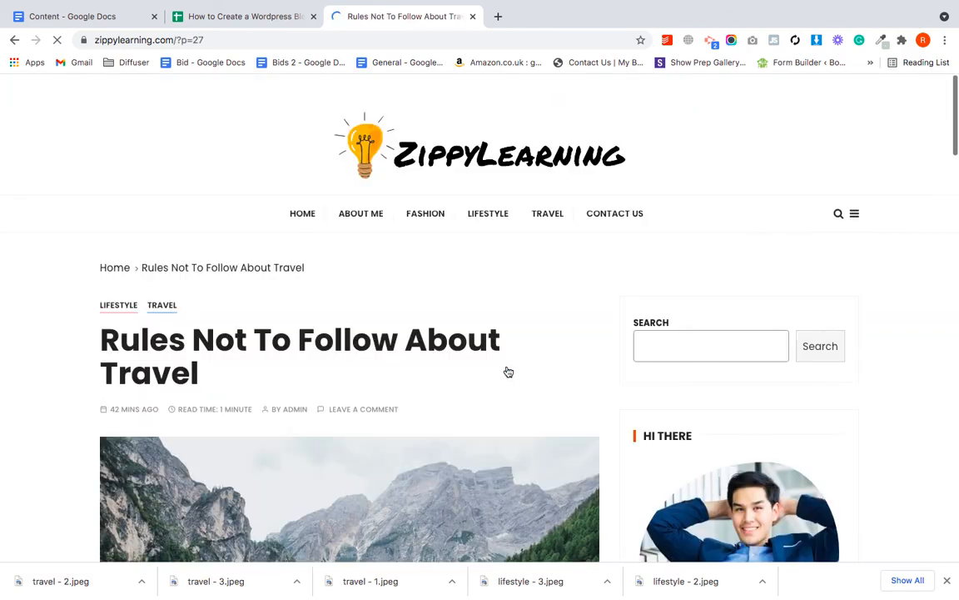
scroll(507, 370, "down", 10)
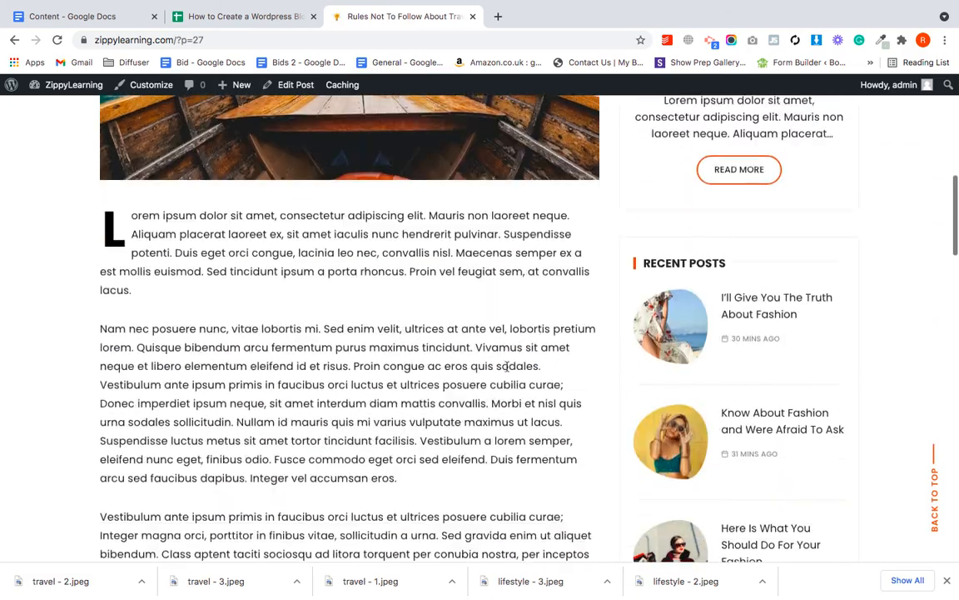
scroll(516, 232, "down", 2)
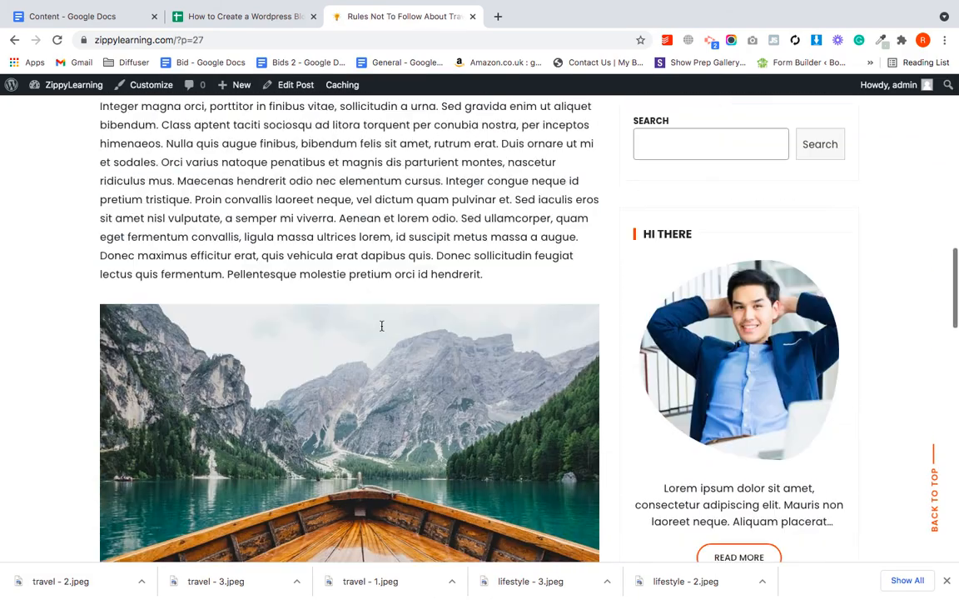
scroll(381, 326, "up", 2)
scroll(382, 325, "down", 2)
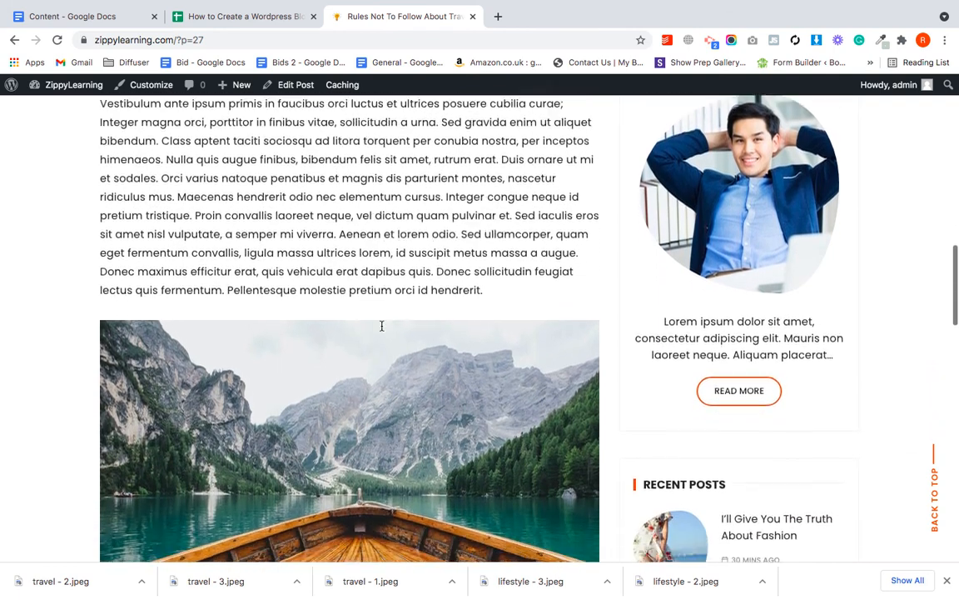
scroll(382, 326, "down", 1)
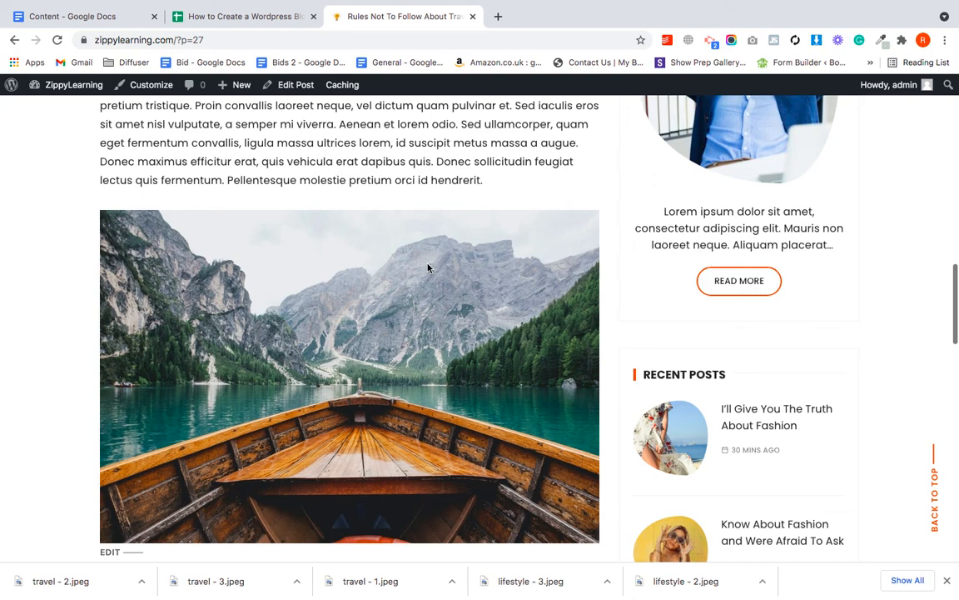
Open the Contact Us page from the site's header navigation
scroll(443, 167, "up", 10)
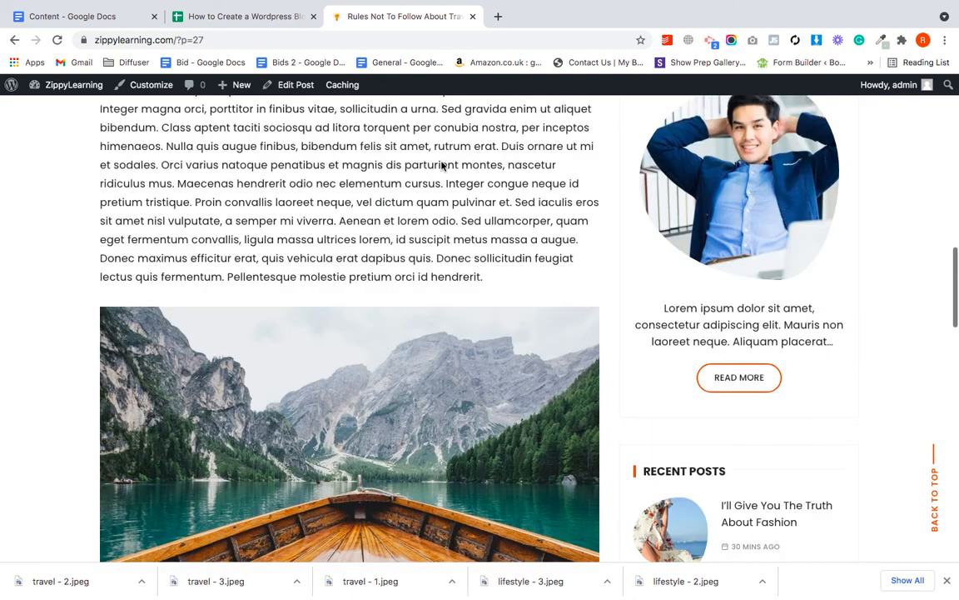
left_click(641, 210)
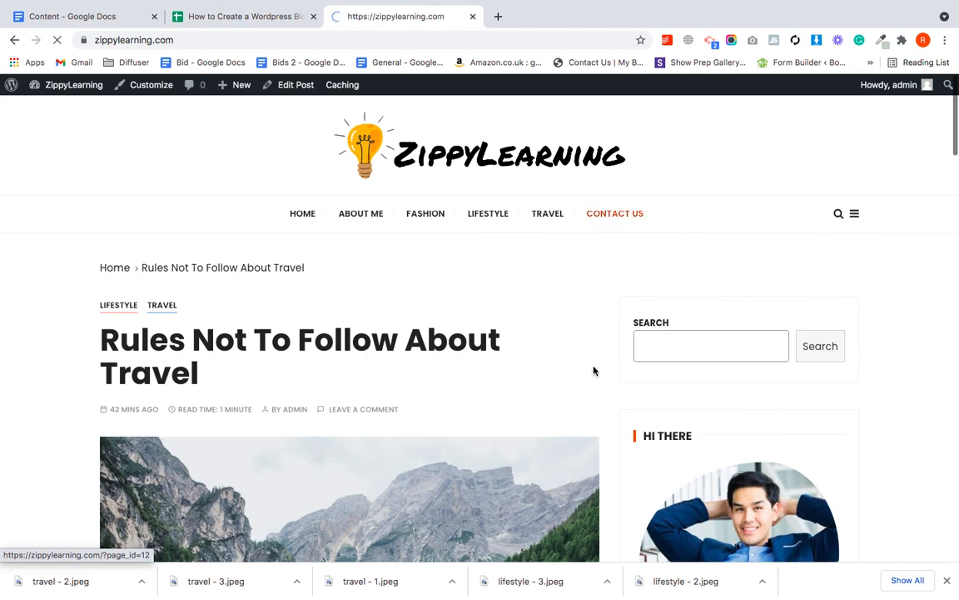